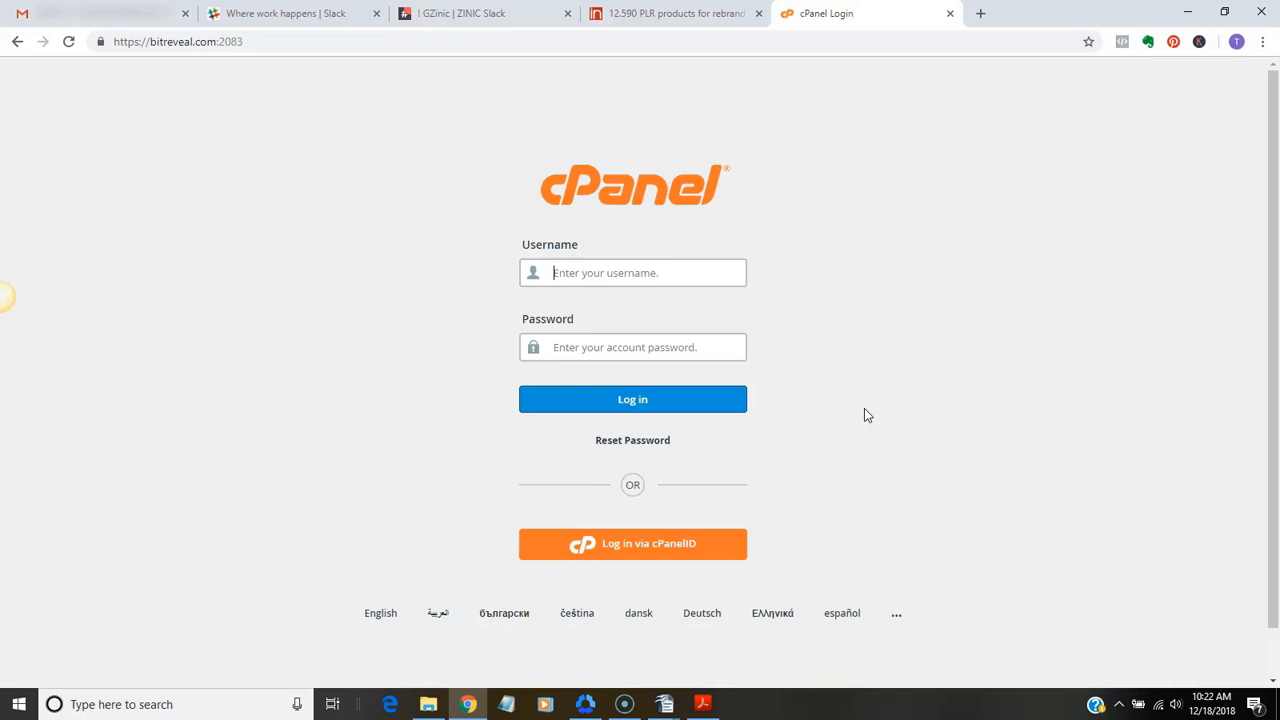
{"action": "left_click", "coordinate": [884, 397]}
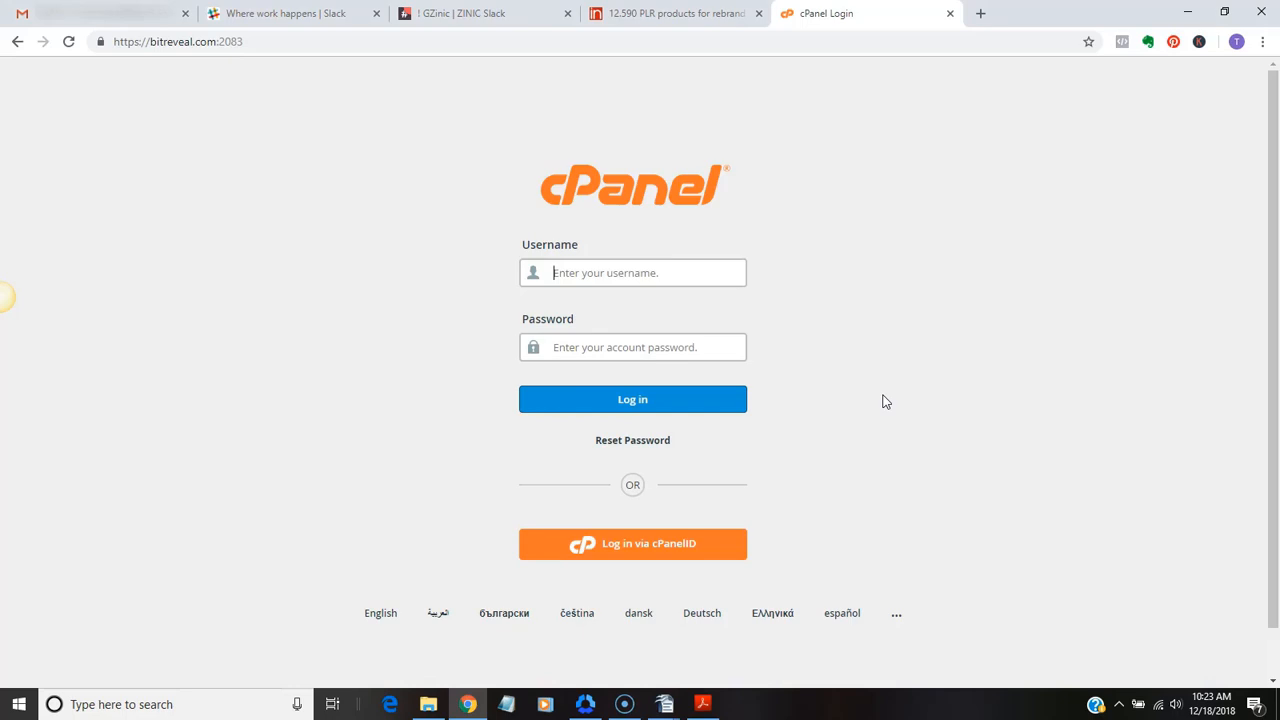
{"action": "left_click", "coordinate": [902, 382]}
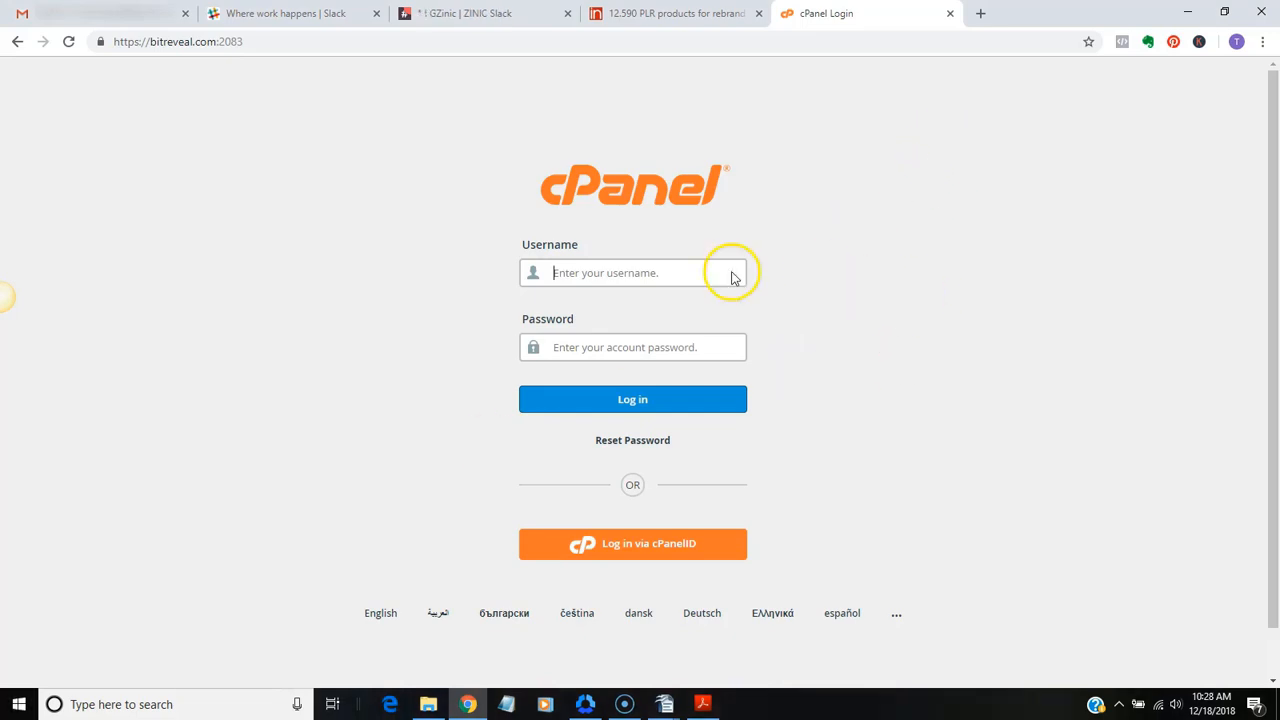
Log in to the InDigitalWorks member site with the account username and password
{"action": "left_click", "coordinate": [682, 14]}
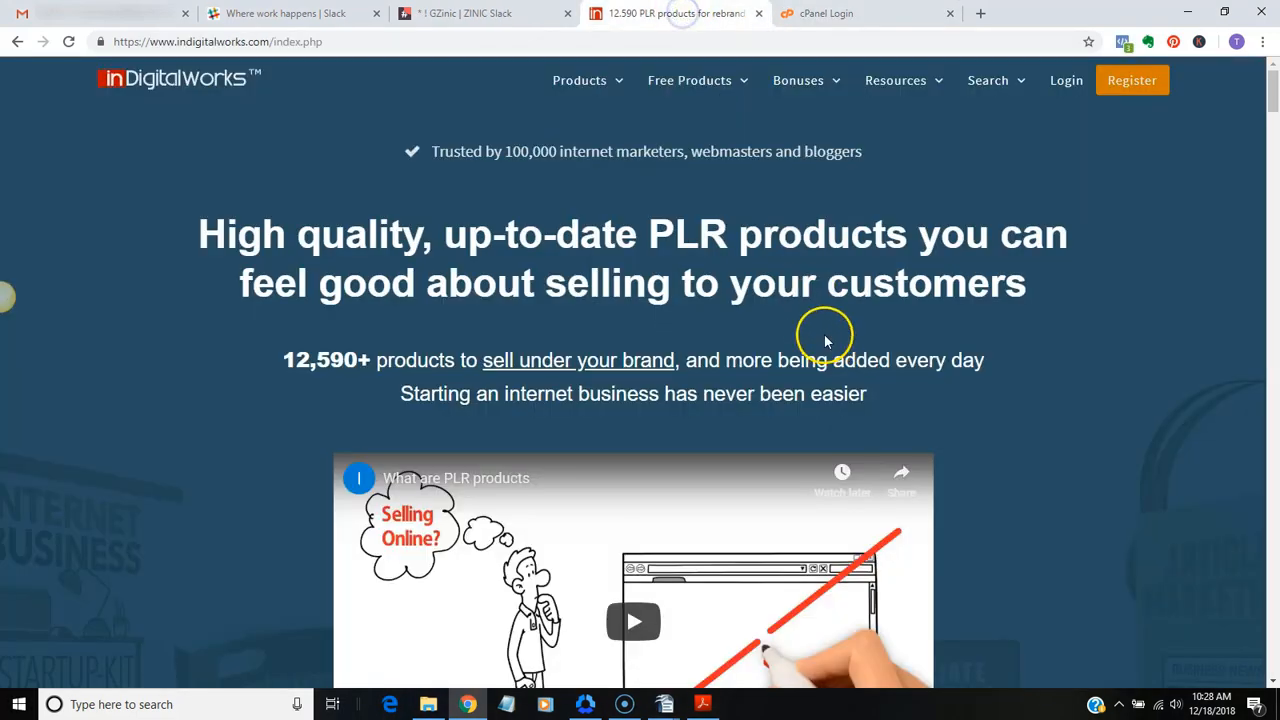
{"action": "left_click", "coordinate": [1065, 82]}
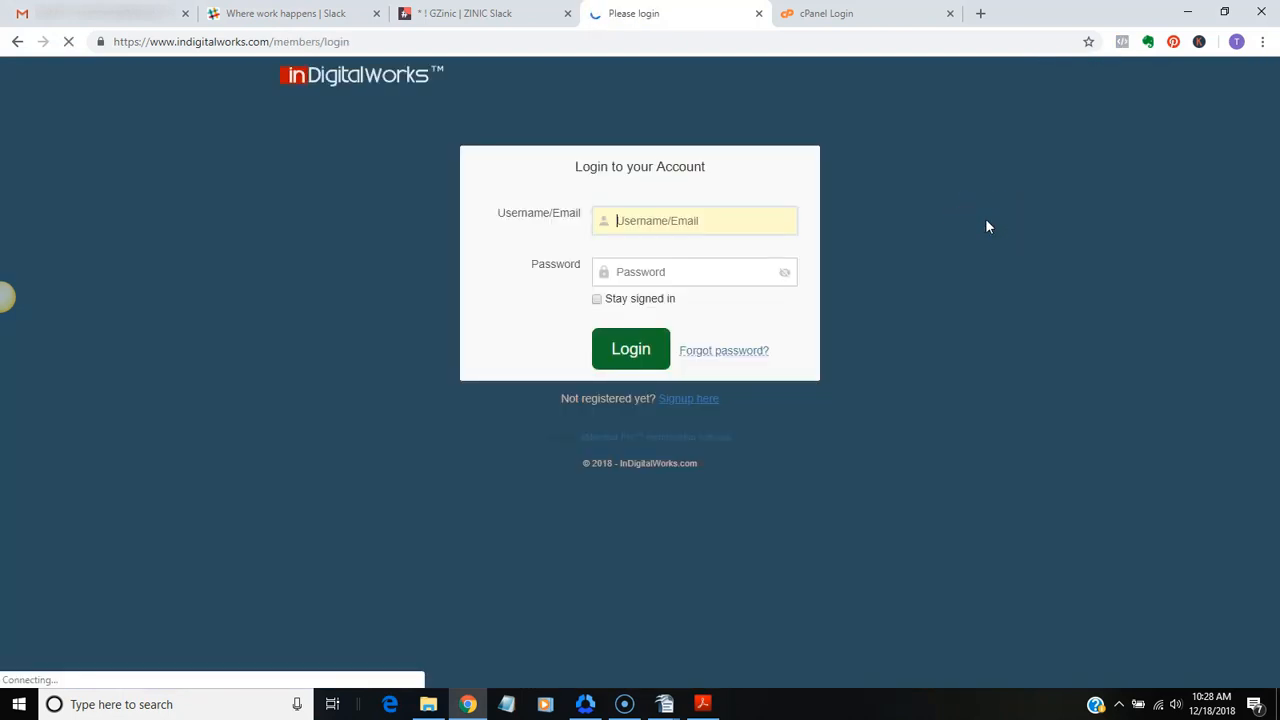
{"action": "type", "text": "gzinic"}
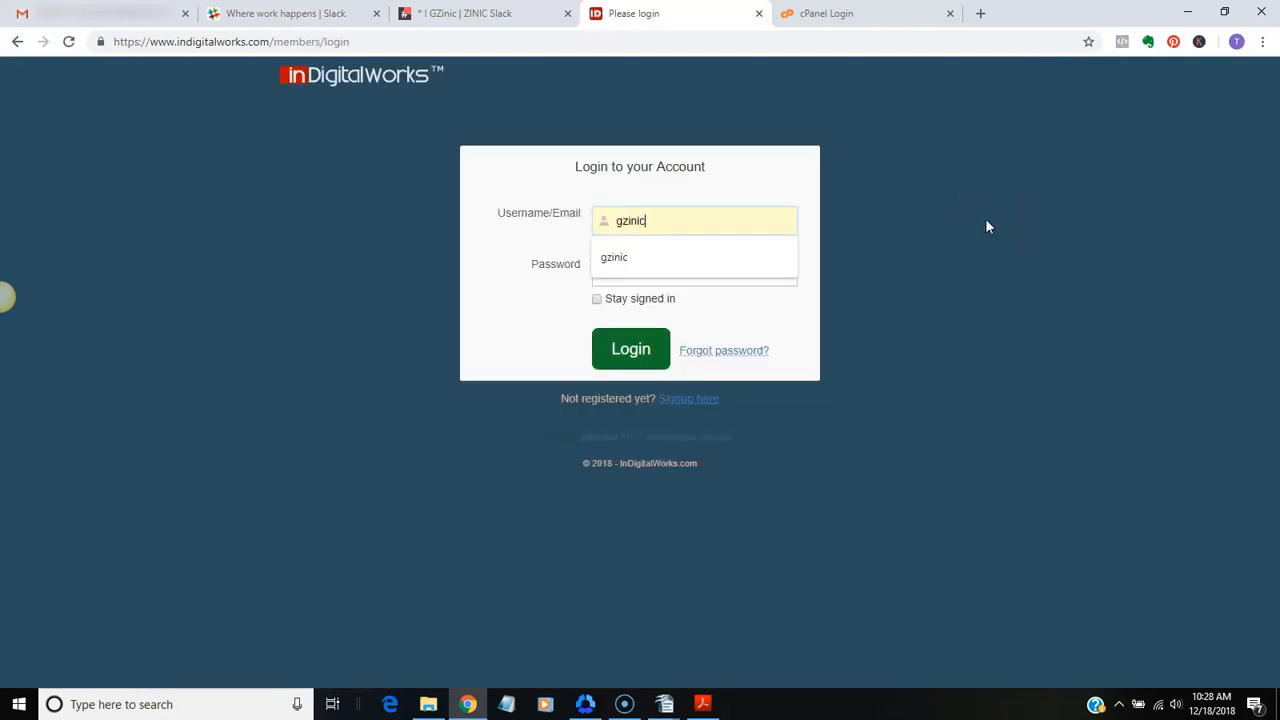
{"action": "key", "text": "Tab"}
{"action": "type", "text": "****"}
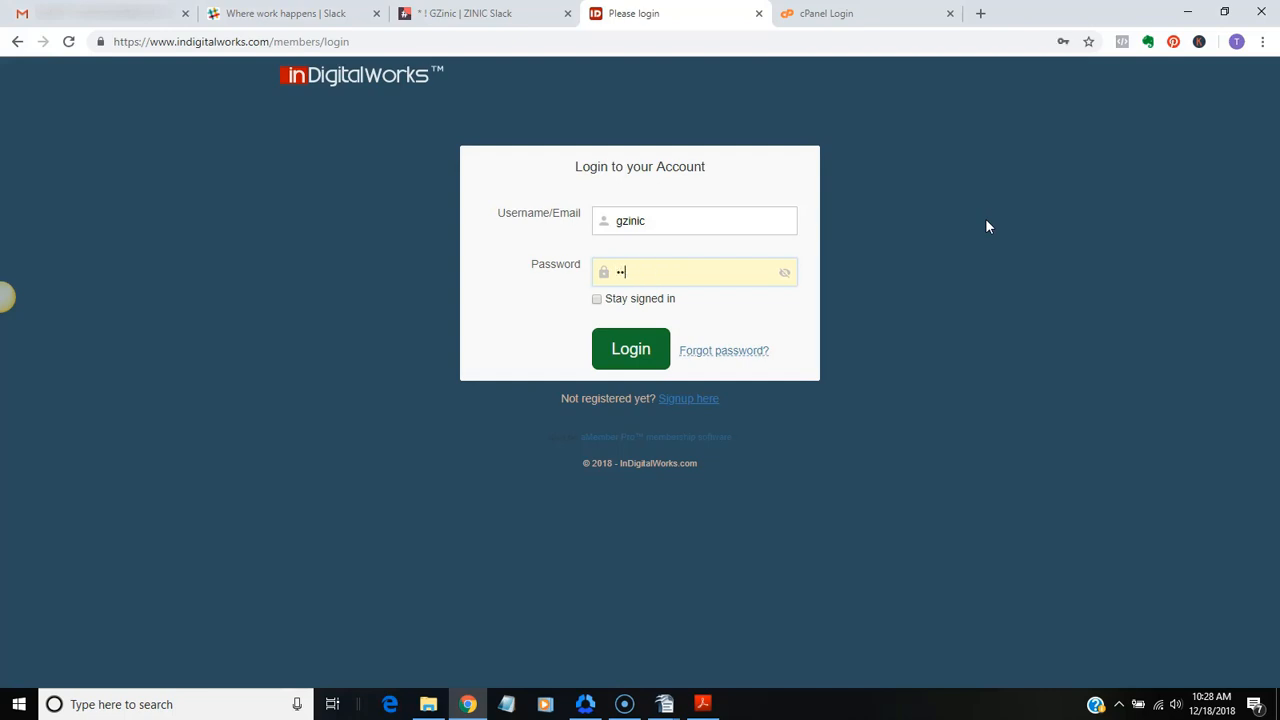
{"action": "type", "text": "***"}
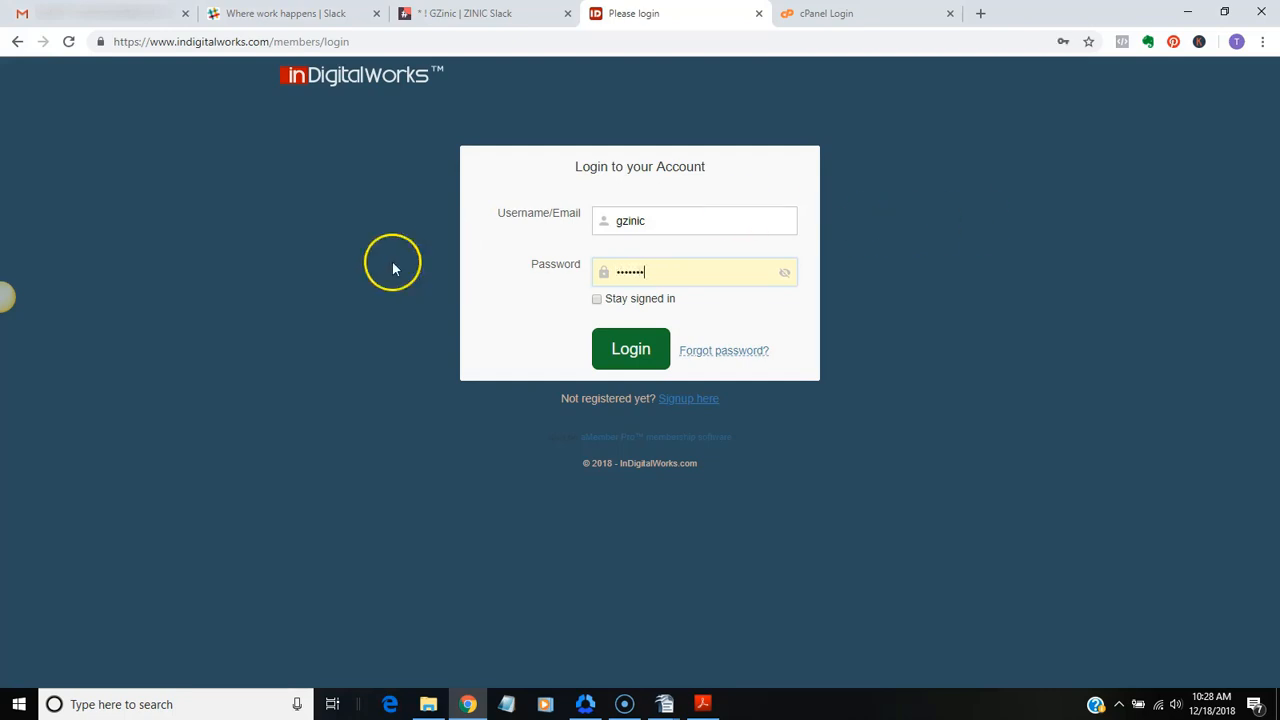
{"action": "left_click", "coordinate": [634, 355]}
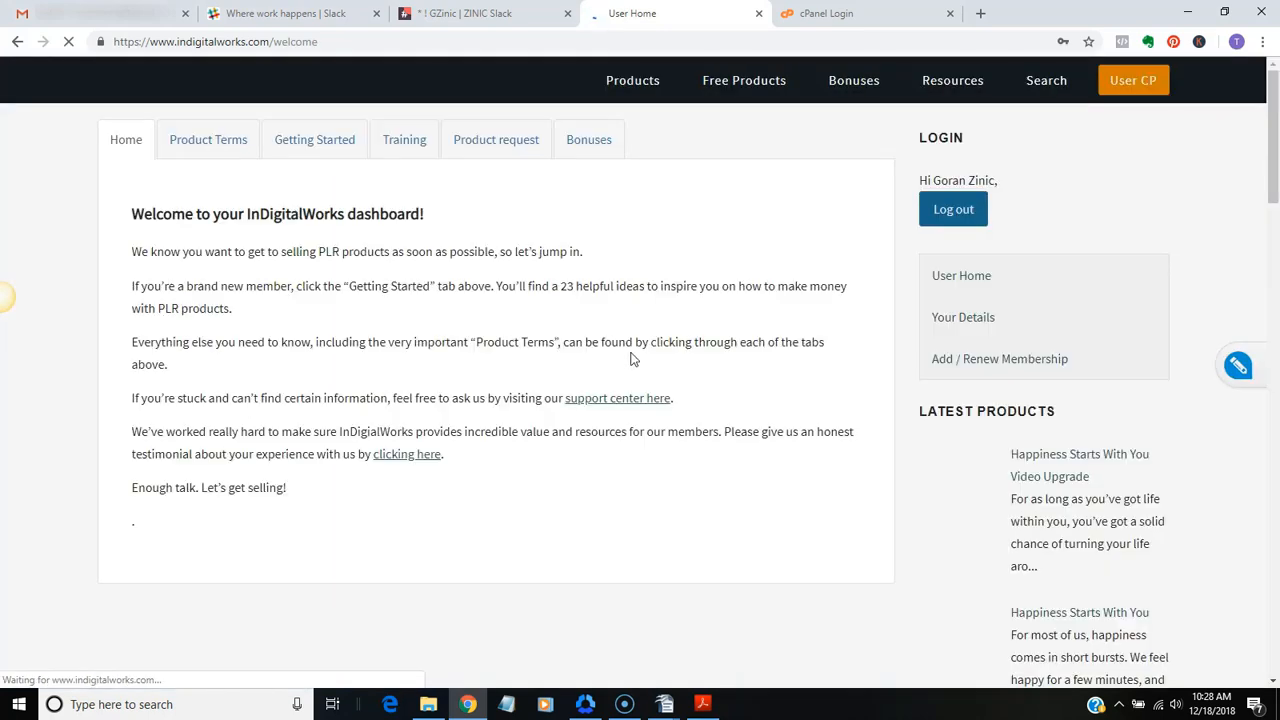
Open the Mobile eCommerce Simplified product page from the list of new PLR products
{"action": "mouse_move", "coordinate": [955, 84]}
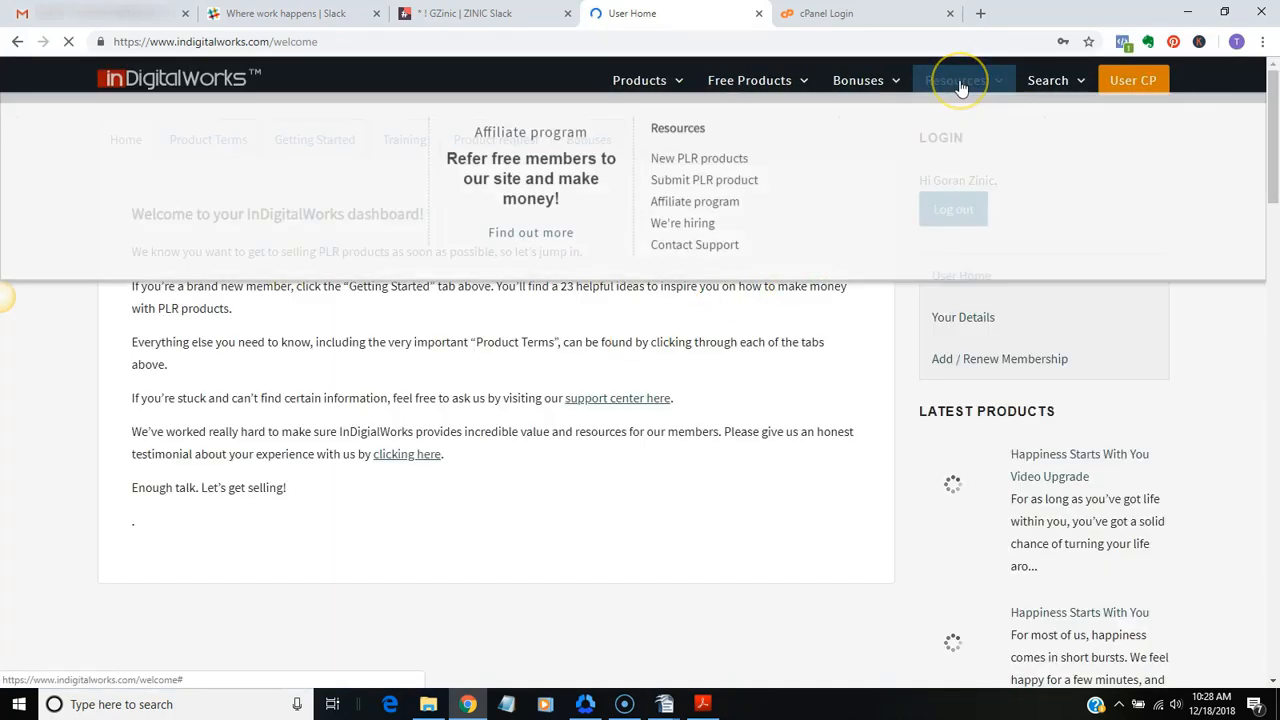
{"action": "left_click", "coordinate": [732, 167]}
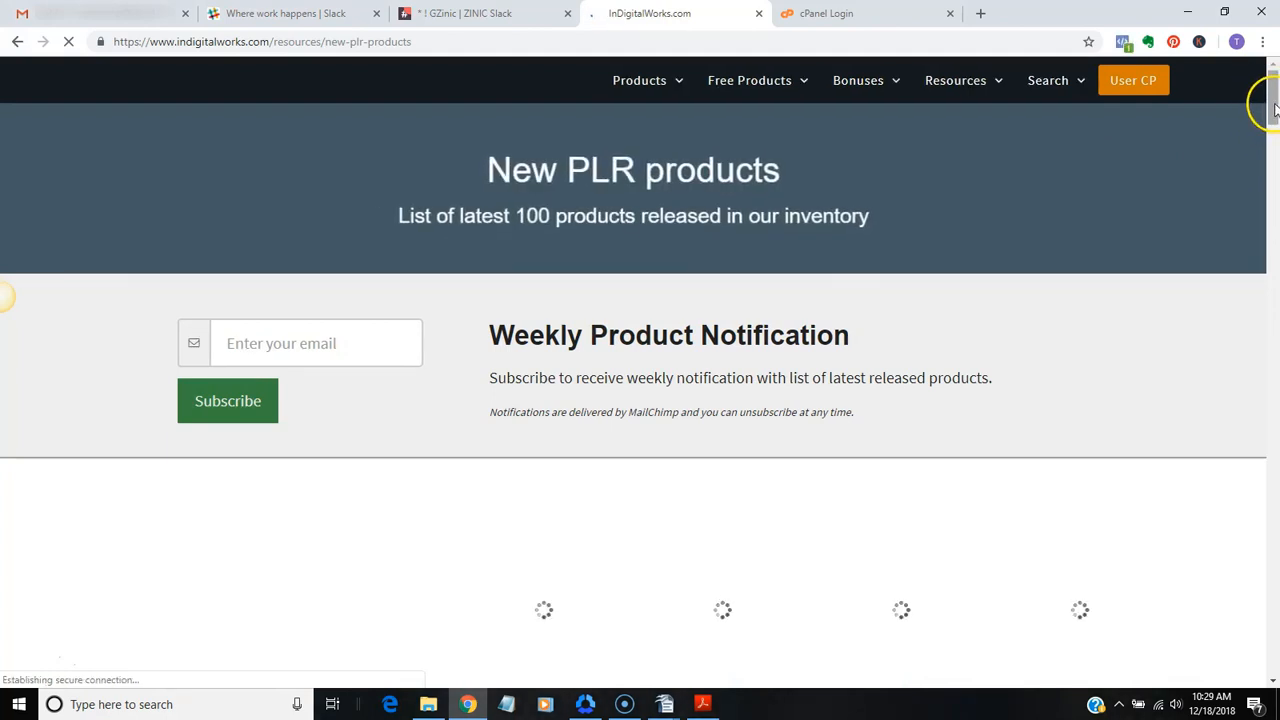
{"action": "left_click_drag", "start_coordinate": [1272, 100], "coordinate": [1273, 160]}
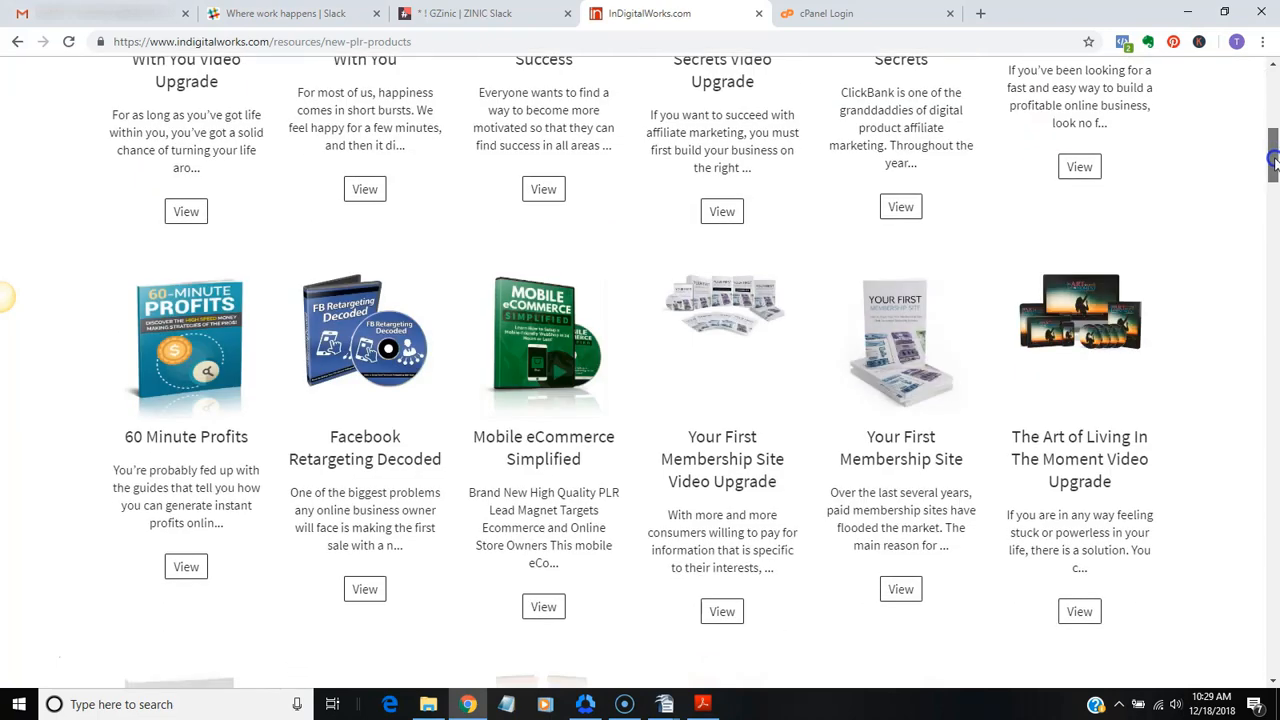
{"action": "left_click", "coordinate": [541, 474]}
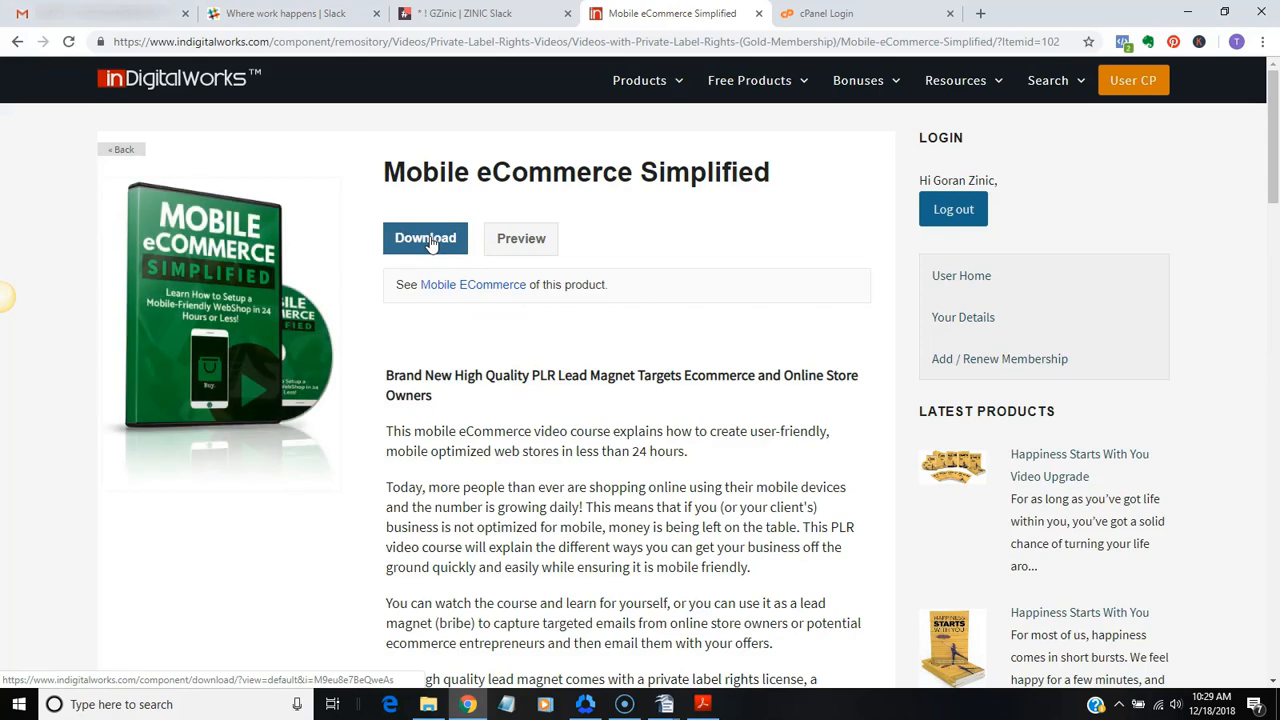
Download the product's zip file and save it as Mobile-eCommerce-simplified in Magnum Media > plr > Mobile Ecom Simplified
{"action": "left_click", "coordinate": [430, 243]}
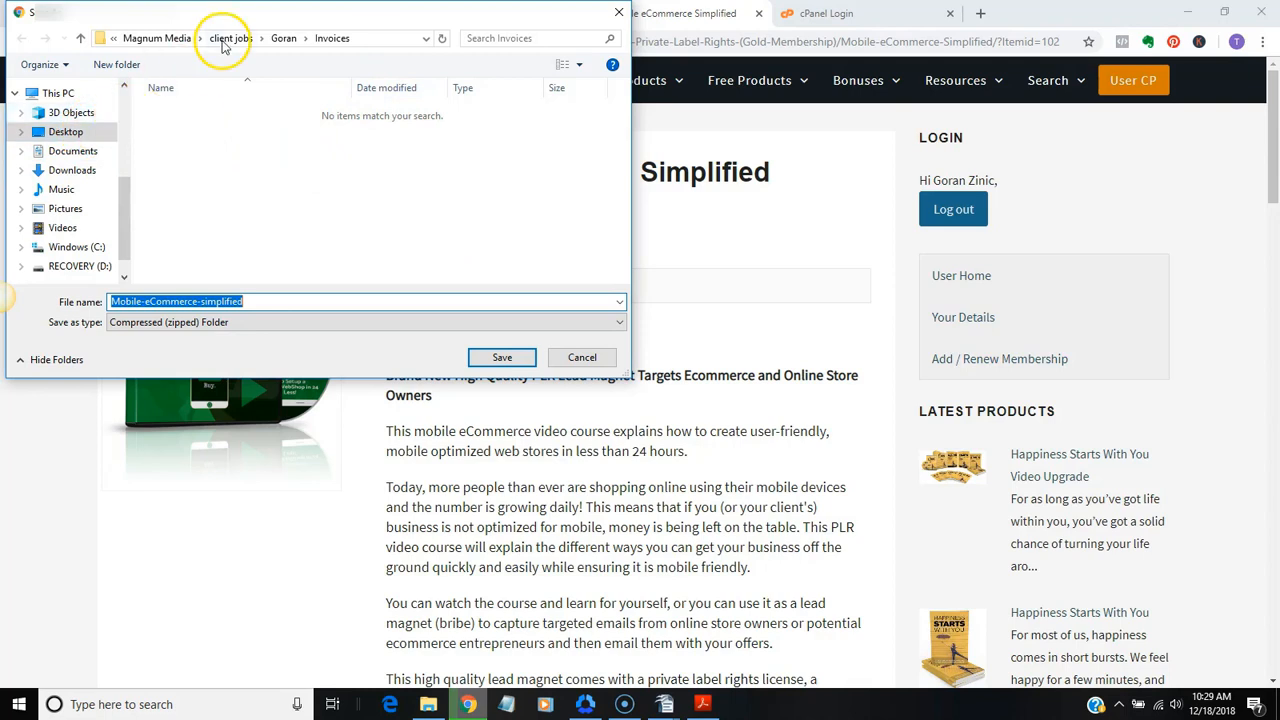
{"action": "left_click", "coordinate": [190, 40]}
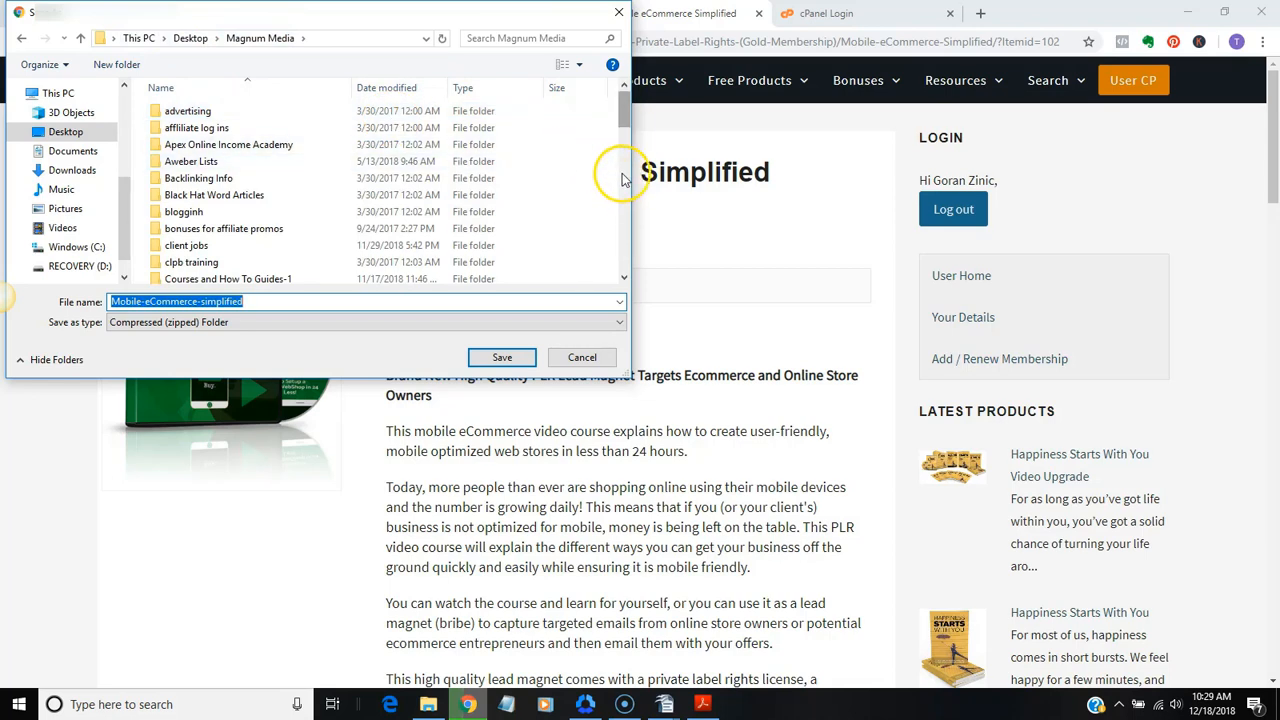
{"action": "left_click", "coordinate": [628, 120]}
{"action": "left_click_drag", "start_coordinate": [628, 121], "coordinate": [631, 206]}
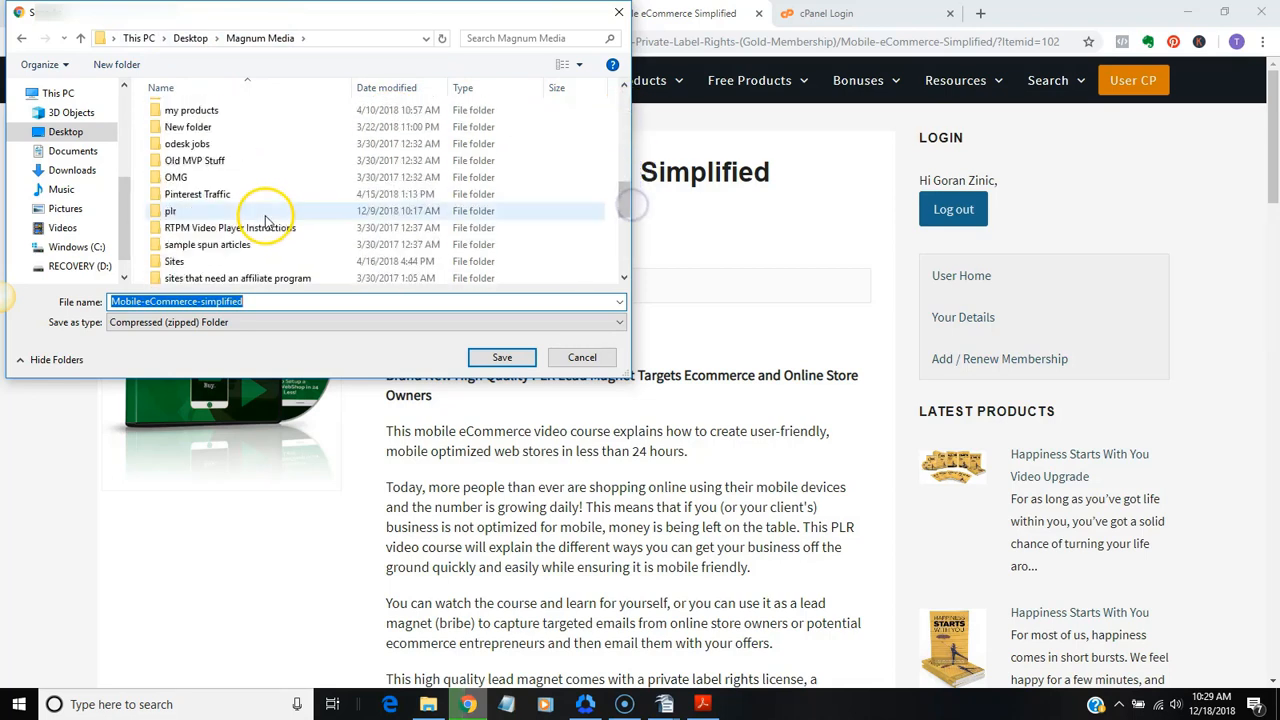
{"action": "left_click", "coordinate": [266, 212]}
{"action": "double_click", "coordinate": [266, 212]}
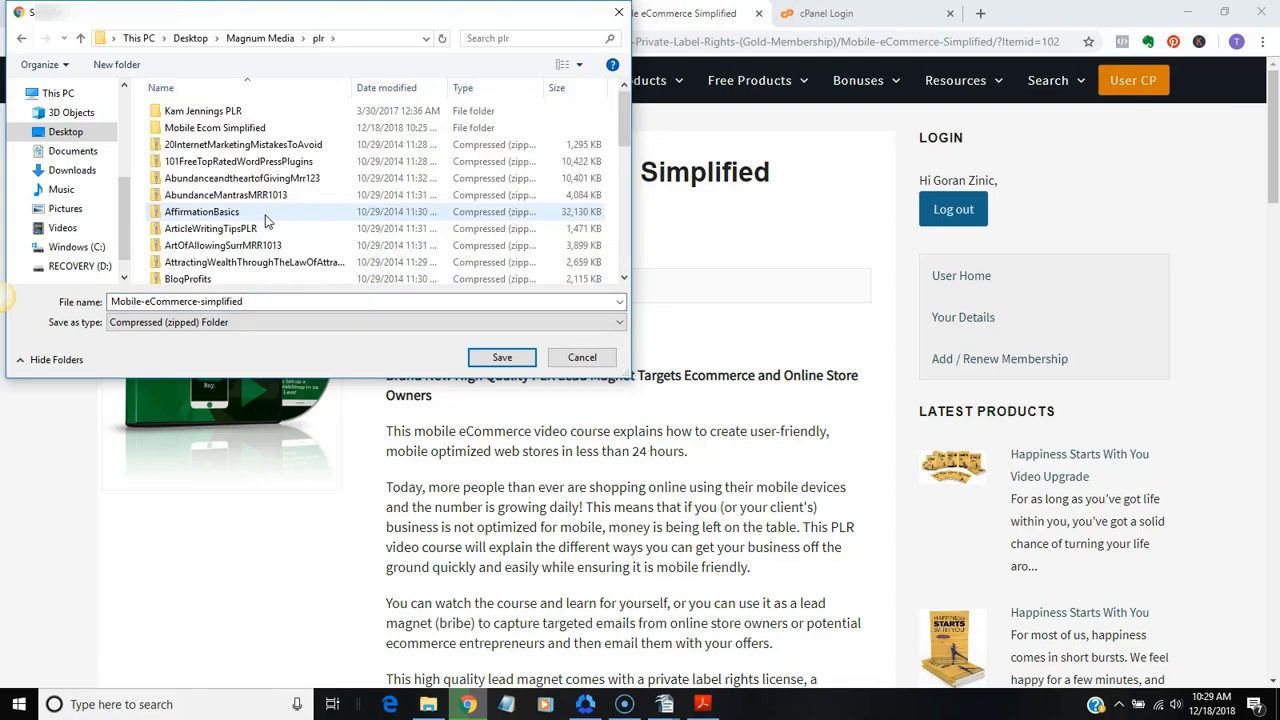
{"action": "double_click", "coordinate": [246, 133]}
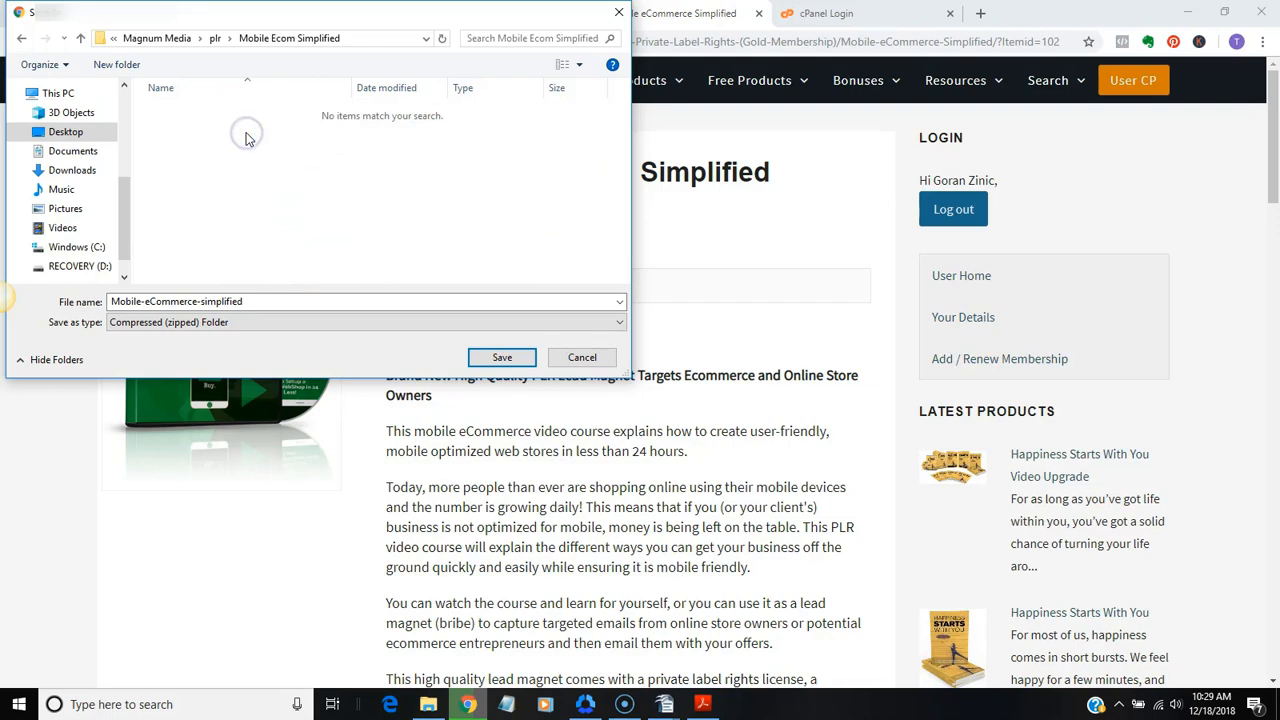
{"action": "left_click", "coordinate": [503, 358]}
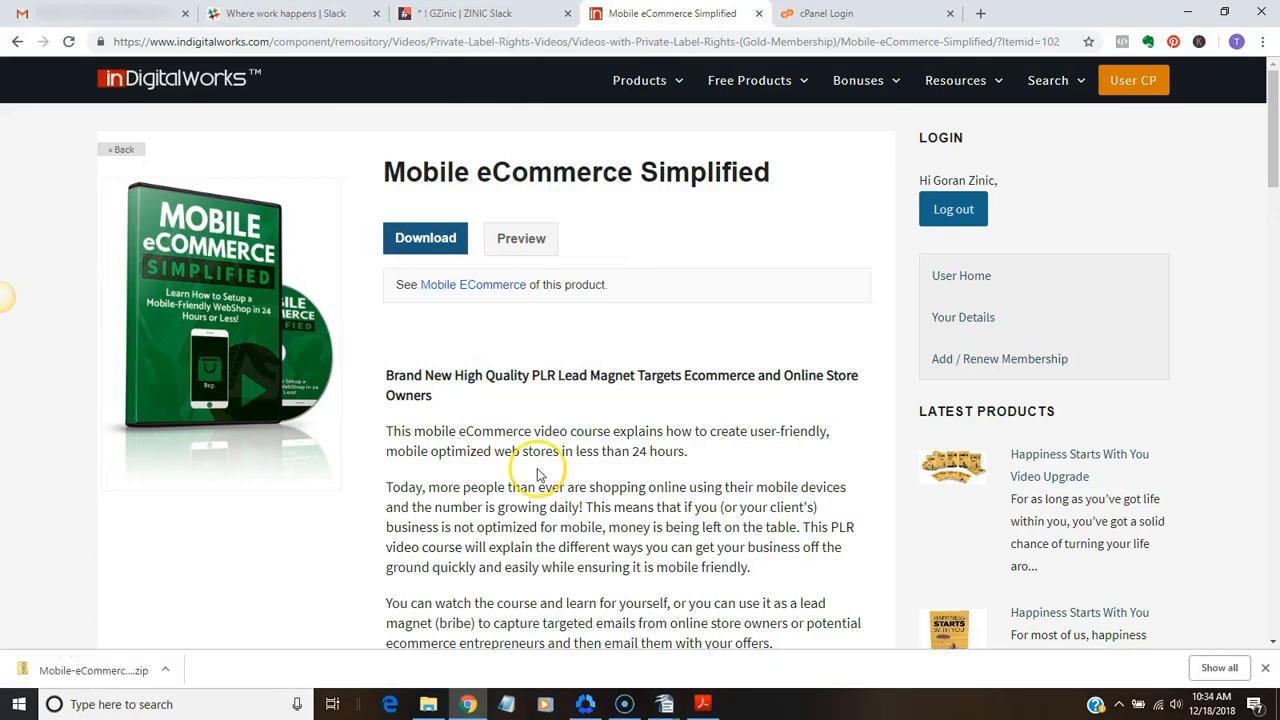
Switch to File Explorer, examine the contents of the downloaded Mobile-eCommerce-simplified archive, and return to the Mobile Ecom Simplified folder
{"action": "left_click", "coordinate": [430, 705]}
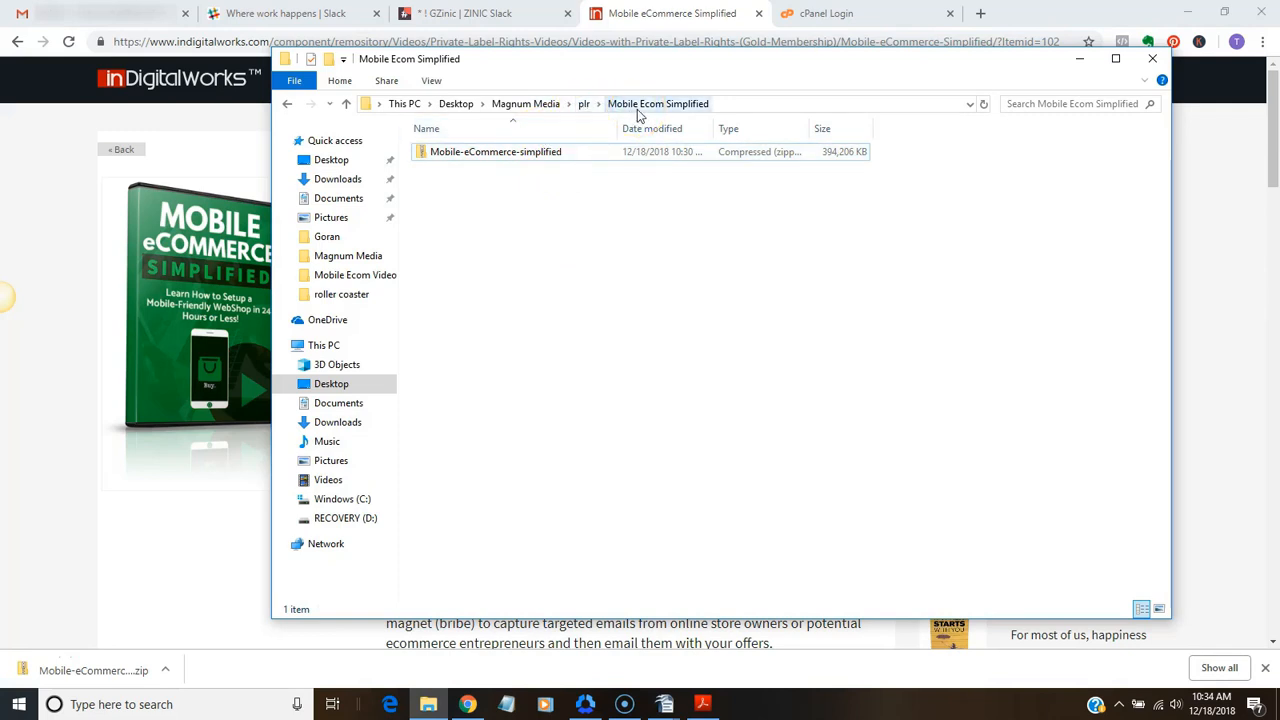
{"action": "left_click", "coordinate": [498, 156]}
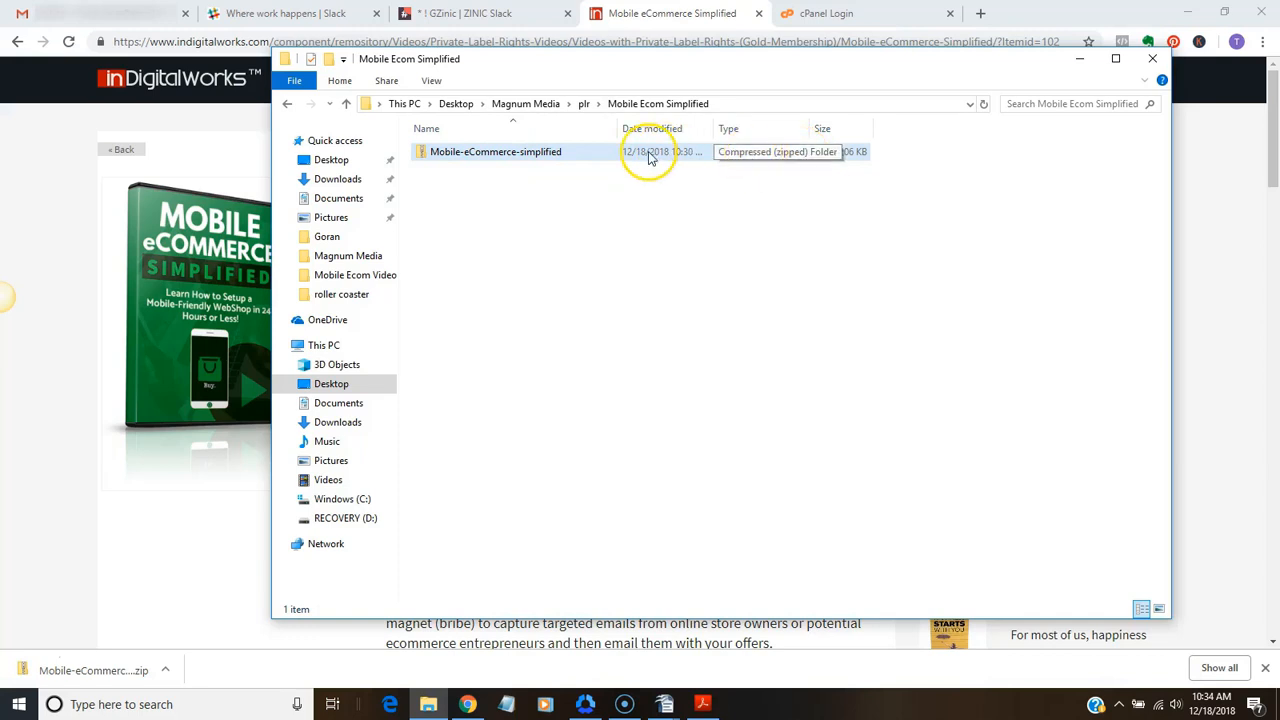
{"action": "left_click", "coordinate": [518, 162]}
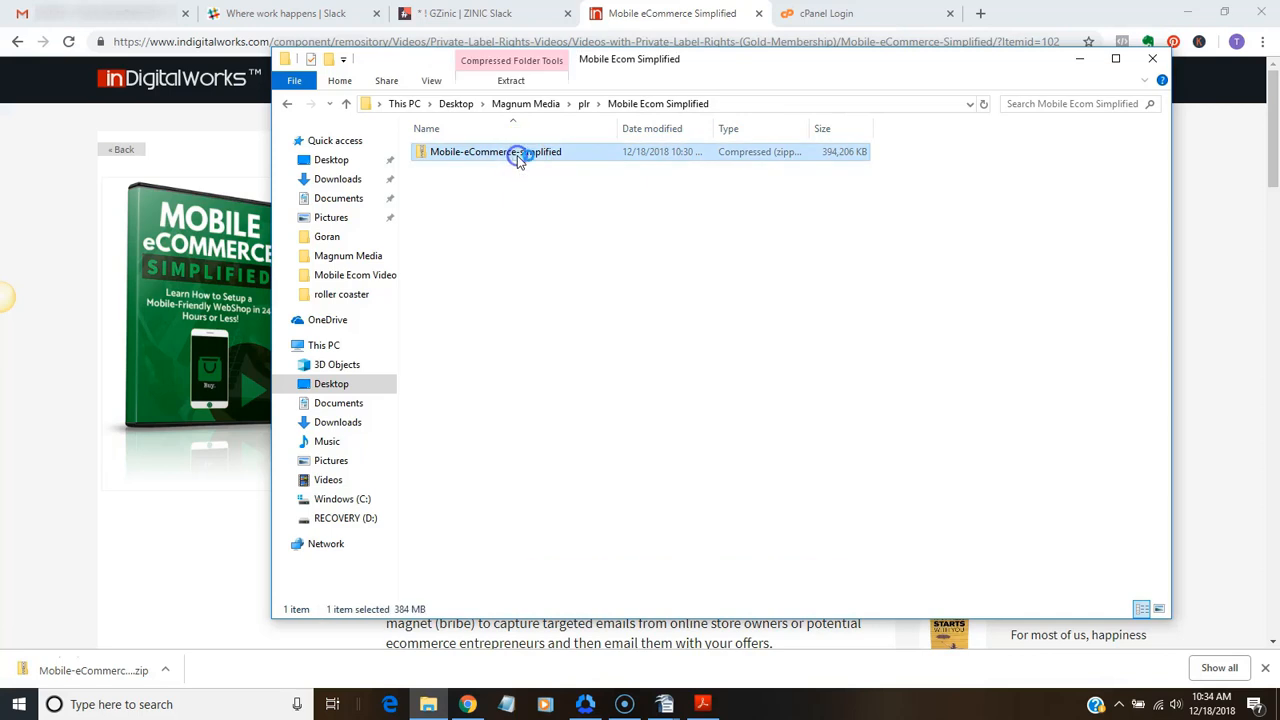
{"action": "double_click", "coordinate": [518, 158]}
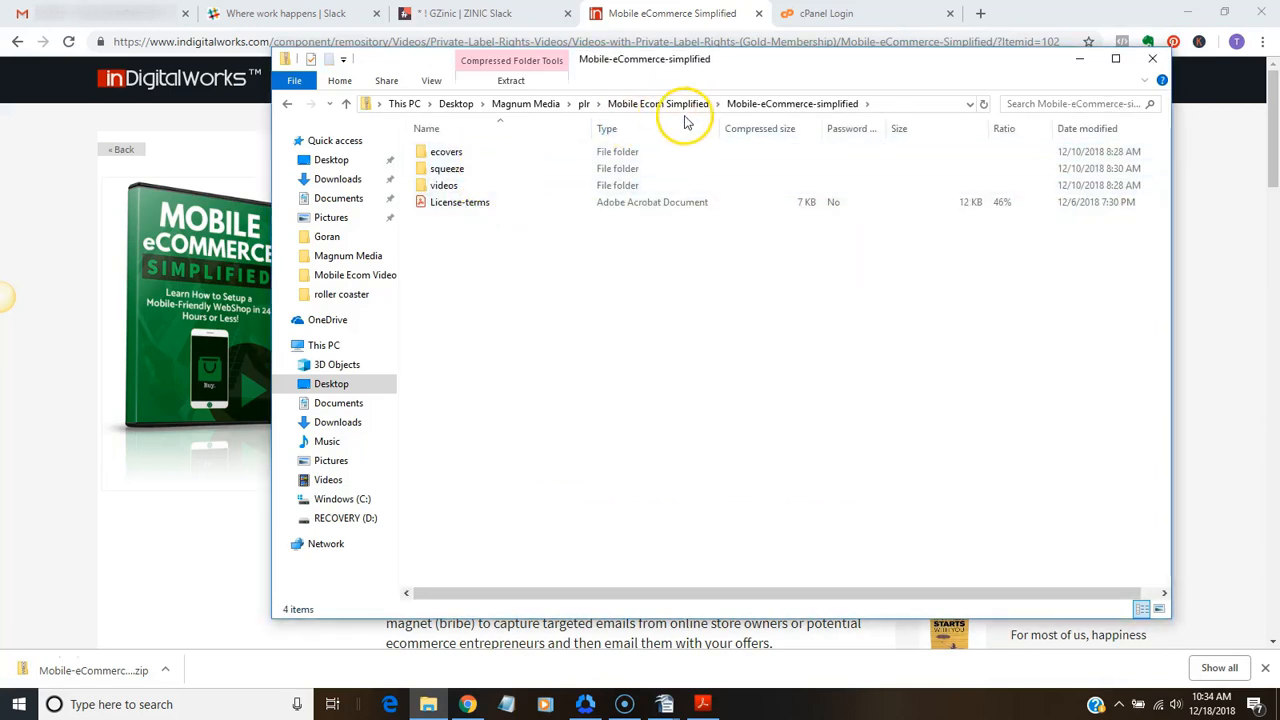
{"action": "left_click", "coordinate": [771, 107]}
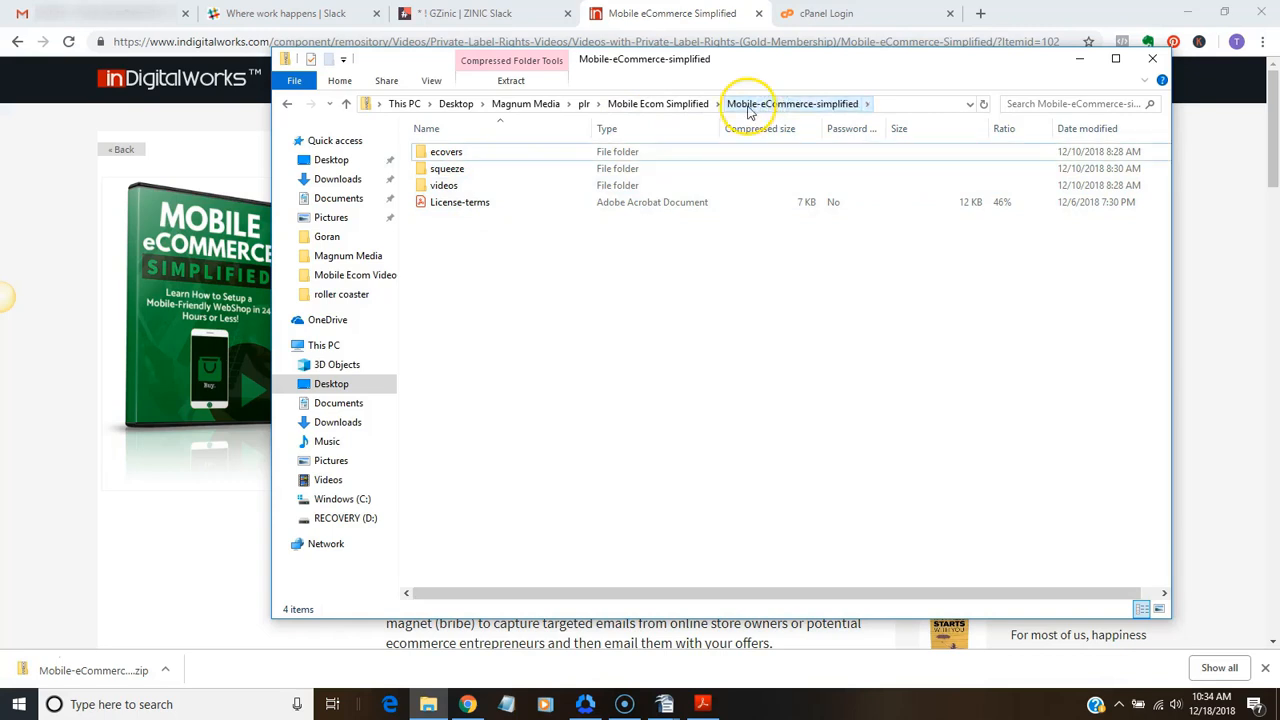
{"action": "left_click", "coordinate": [660, 107]}
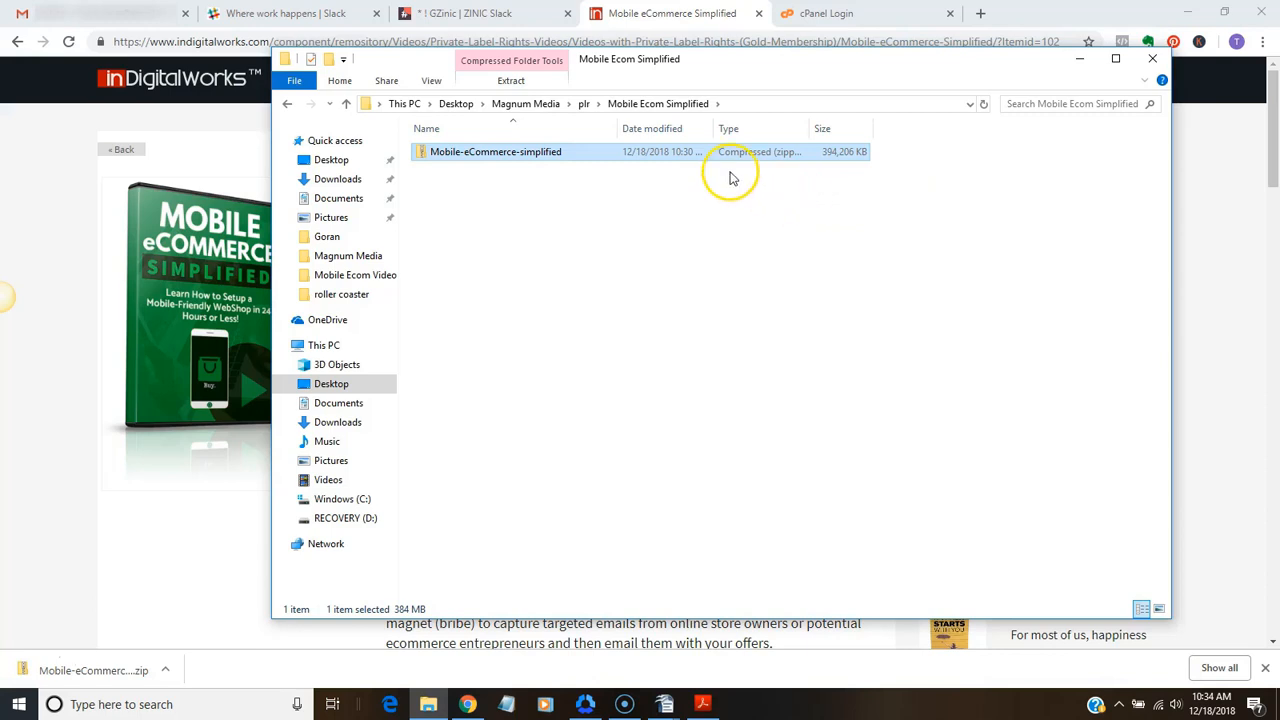
Extract all files from the Mobile-eCommerce-simplified zip into the proposed folder of the same name and open the extracted folder
{"action": "left_click", "coordinate": [508, 153]}
{"action": "right_click", "coordinate": [508, 155]}
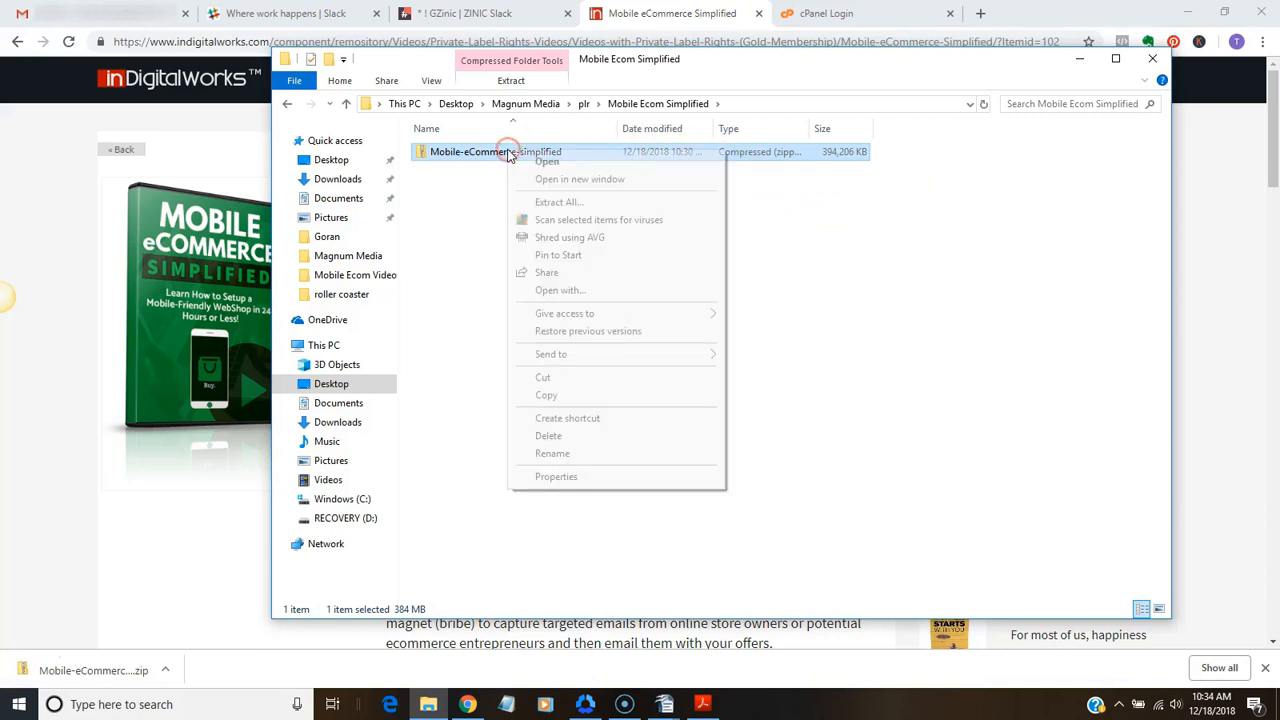
{"action": "left_click", "coordinate": [545, 203]}
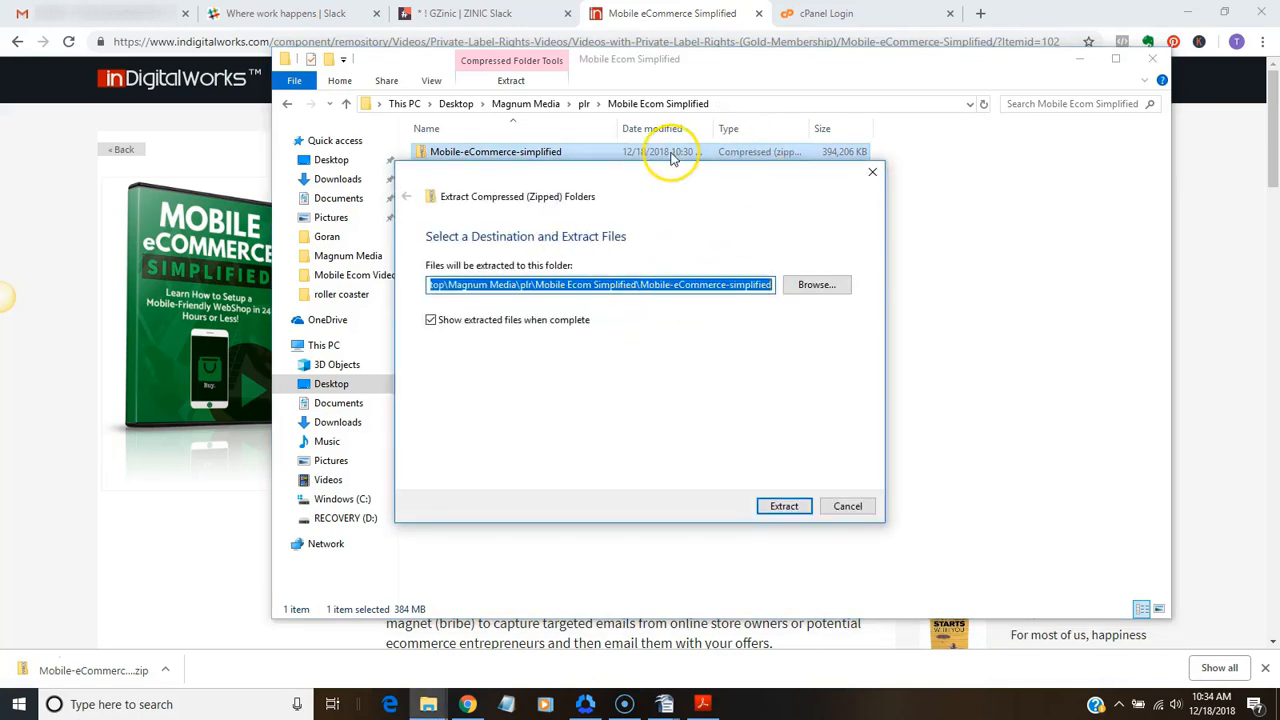
{"action": "left_click", "coordinate": [801, 511]}
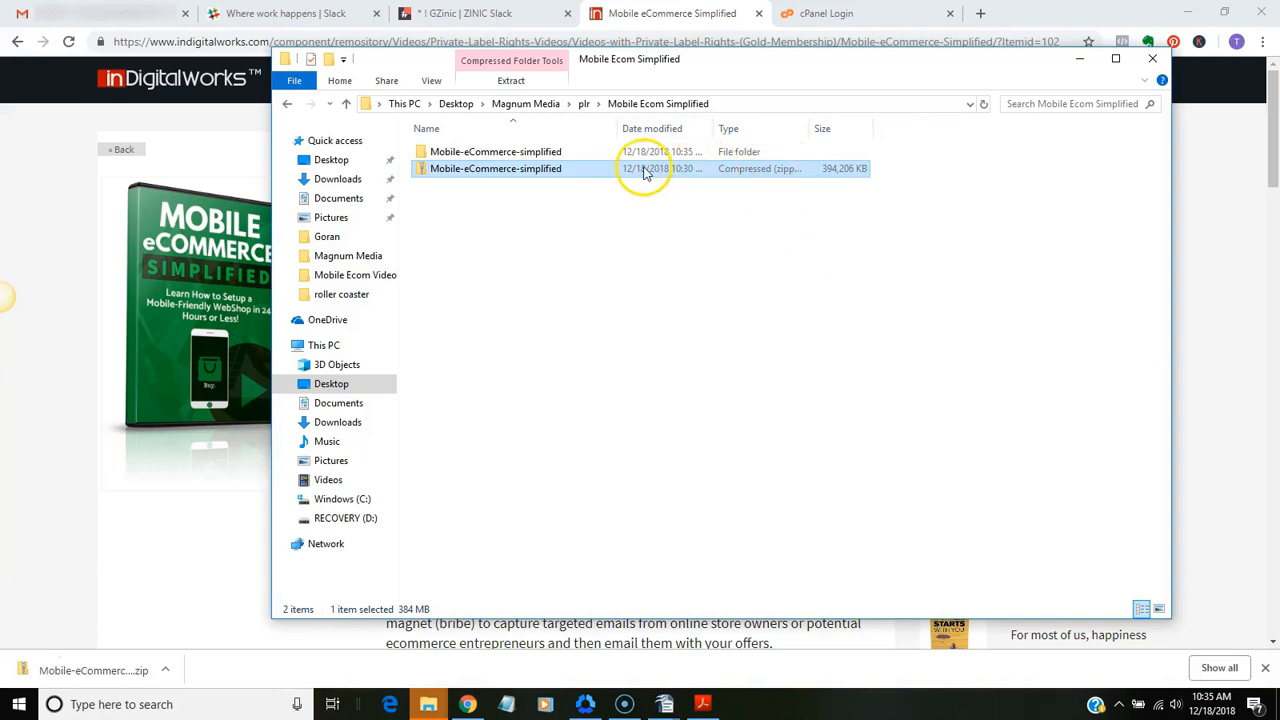
{"action": "double_click", "coordinate": [530, 154]}
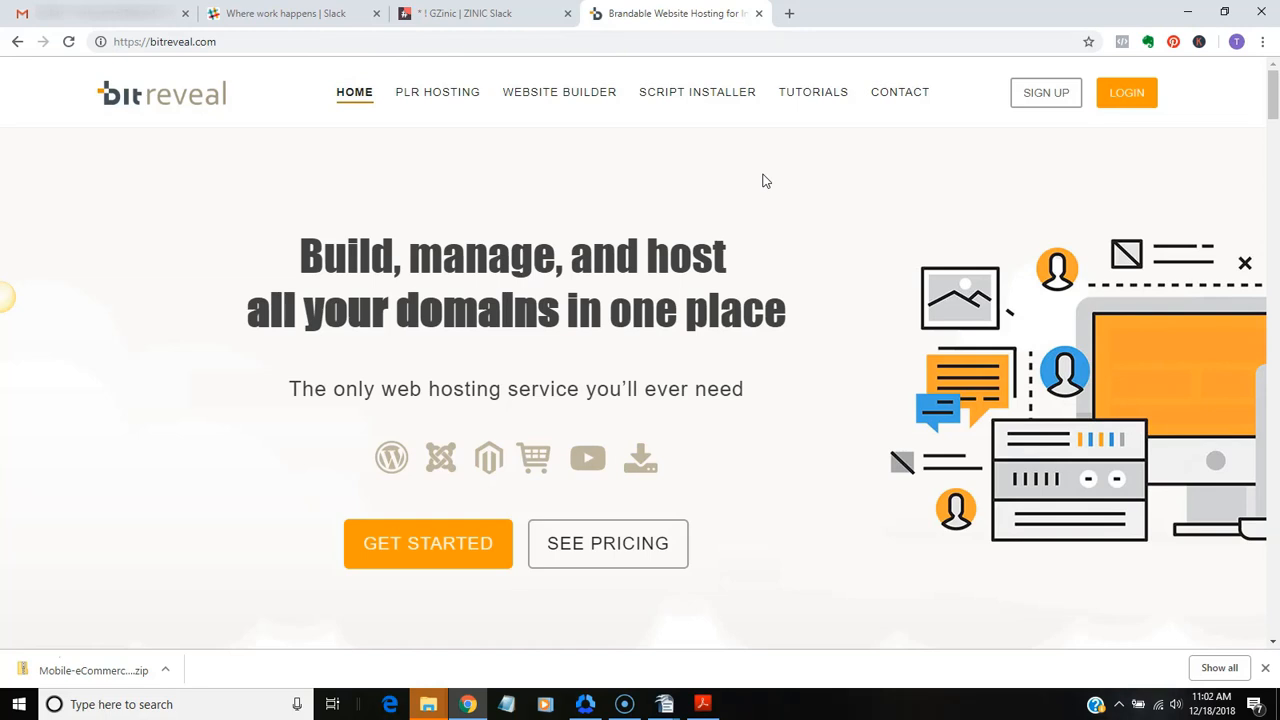
Open the BitReveal tutorials page and look through the videos on registering a hosting account and accessing cPanel
{"action": "left_click", "coordinate": [817, 92]}
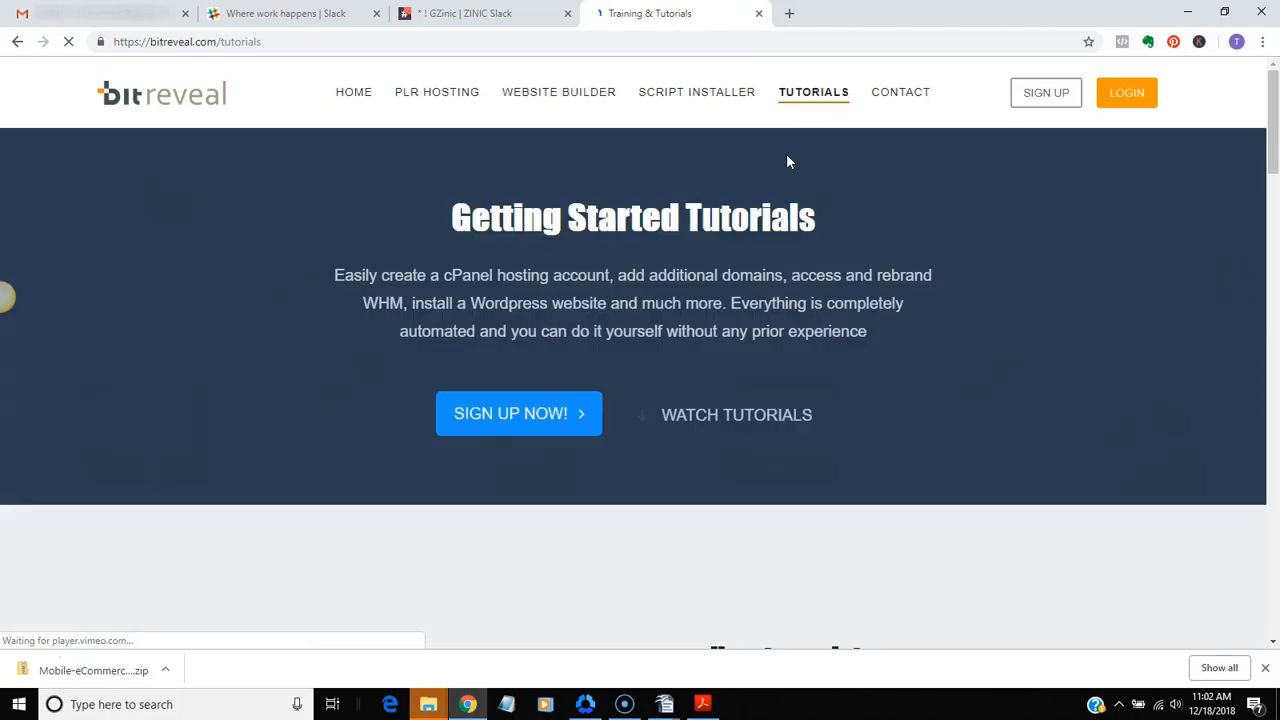
{"action": "scroll", "coordinate": [787, 163], "scroll_direction": "down", "scroll_amount": 3}
{"action": "scroll", "coordinate": [787, 163], "scroll_direction": "down", "scroll_amount": 1}
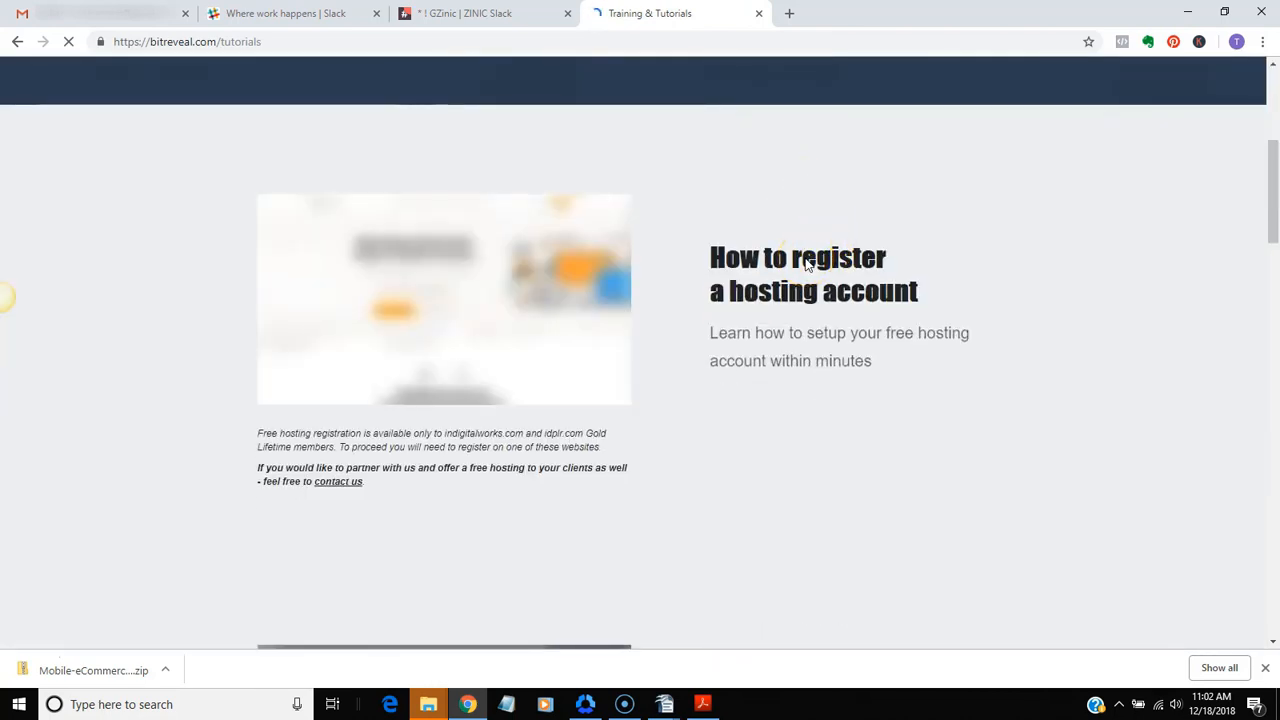
{"action": "scroll", "coordinate": [805, 264], "scroll_direction": "down", "scroll_amount": 3}
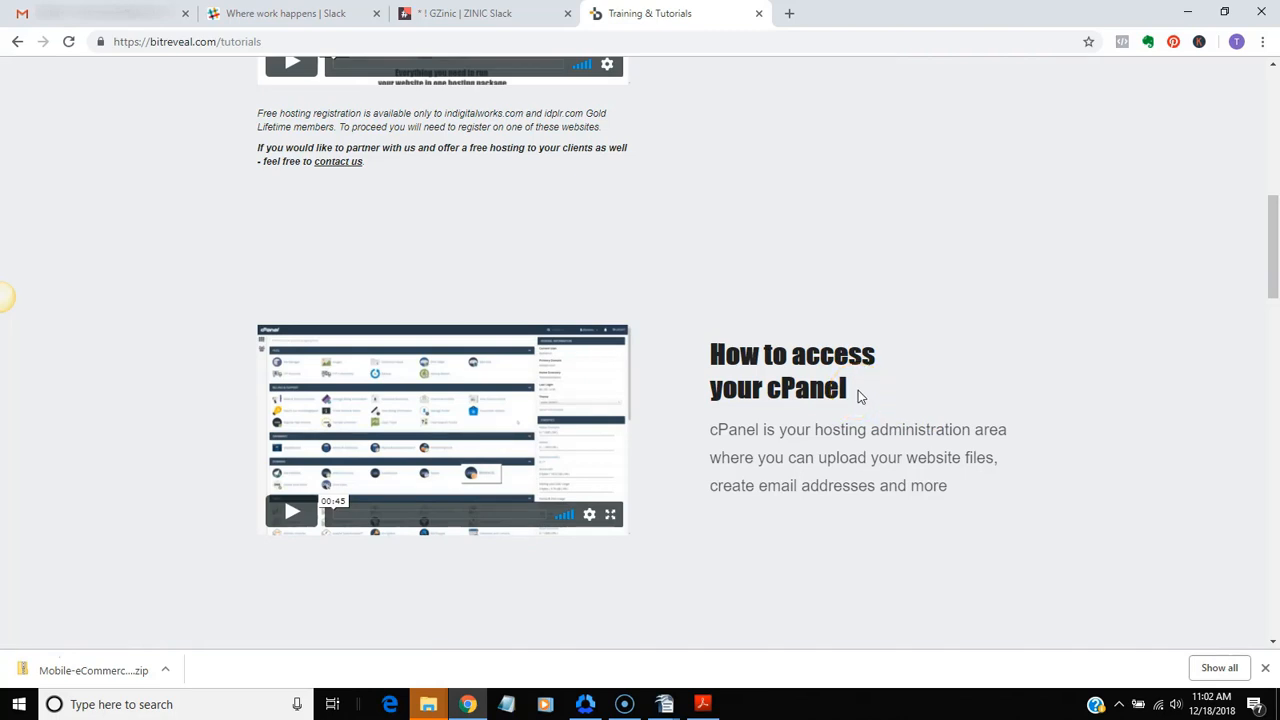
{"action": "scroll", "coordinate": [858, 396], "scroll_direction": "up", "scroll_amount": 10}
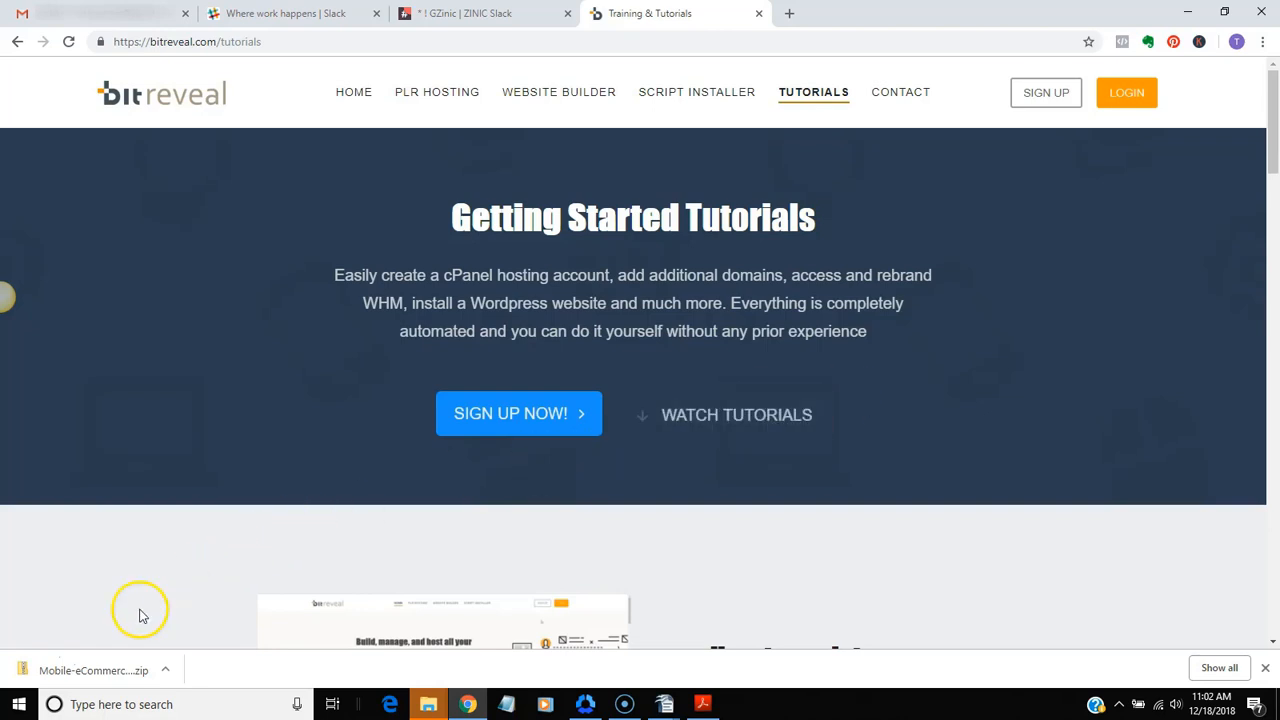
{"action": "left_click", "coordinate": [30, 660]}
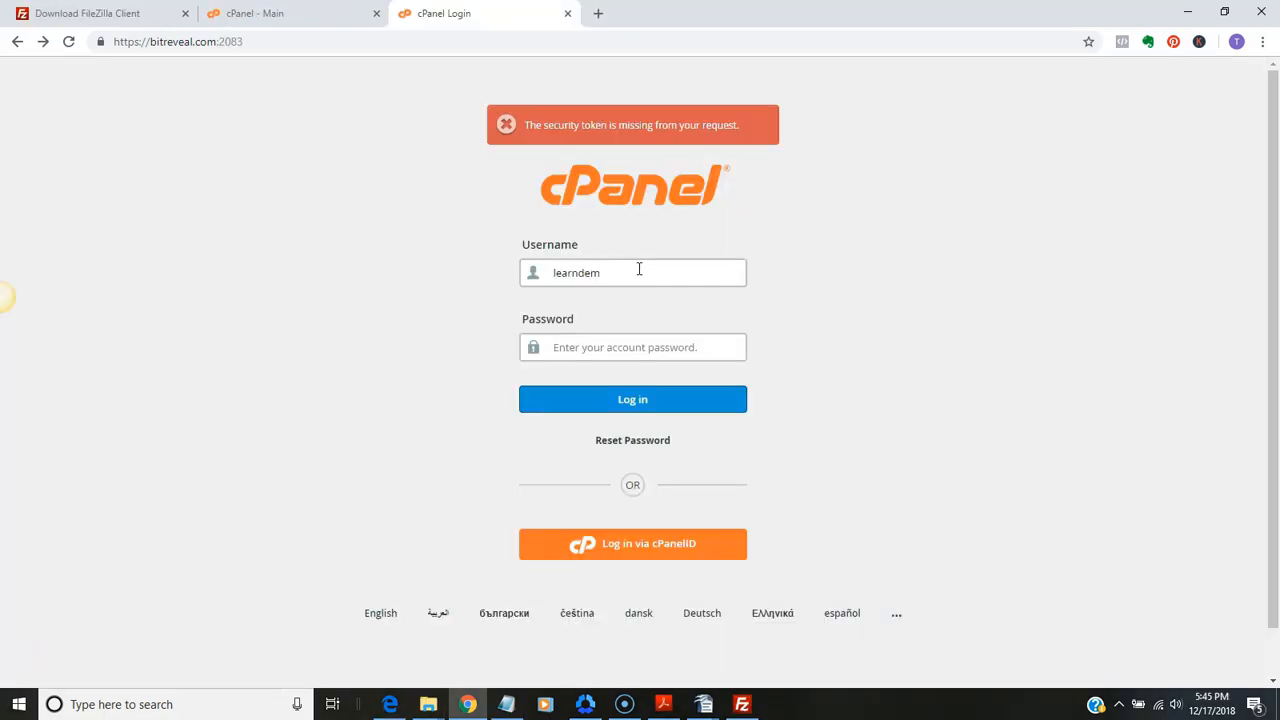
Paste the account password into the cPanel login form, keeping the filled-in username, and log in
{"action": "left_click", "coordinate": [639, 269]}
{"action": "left_click", "coordinate": [850, 372]}
{"action": "right_click", "coordinate": [585, 349]}
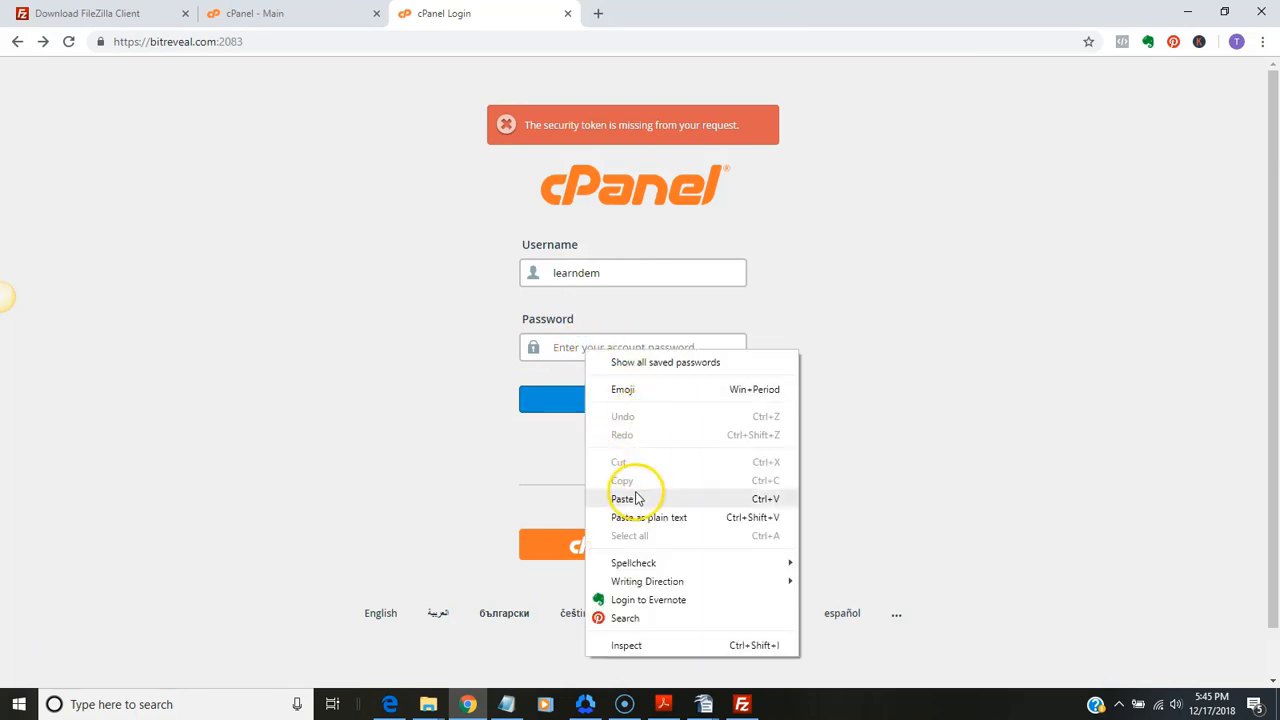
{"action": "left_click", "coordinate": [635, 498]}
{"action": "left_click", "coordinate": [613, 396]}
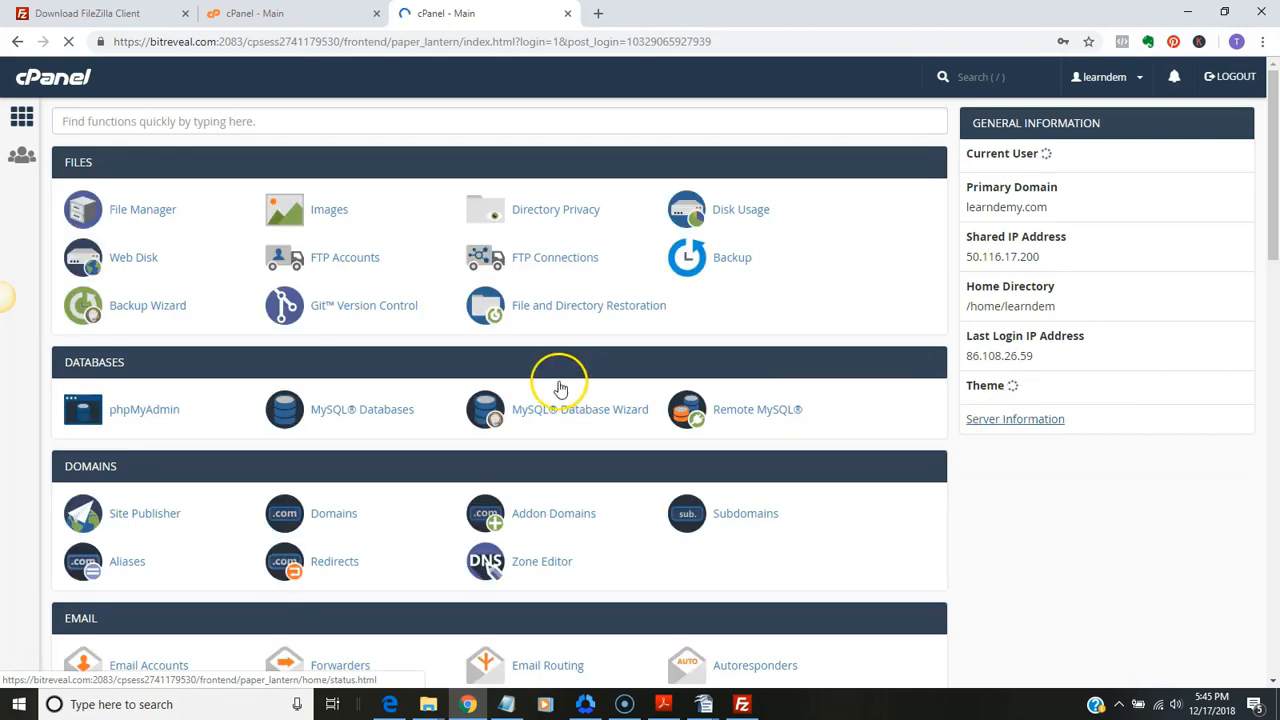
Find WordPress among the Softaculous scripts and open its installation form
{"action": "scroll", "coordinate": [481, 385], "scroll_direction": "down", "scroll_amount": 8}
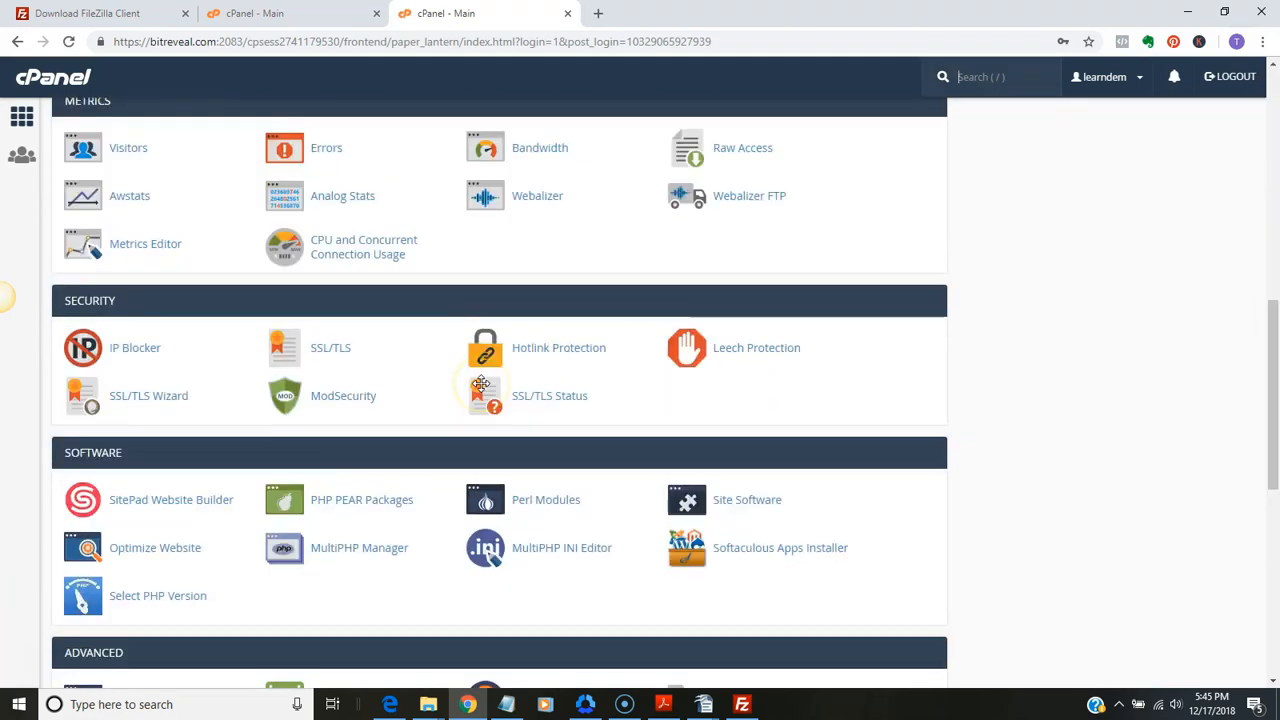
{"action": "scroll", "coordinate": [481, 385], "scroll_direction": "down", "scroll_amount": 6}
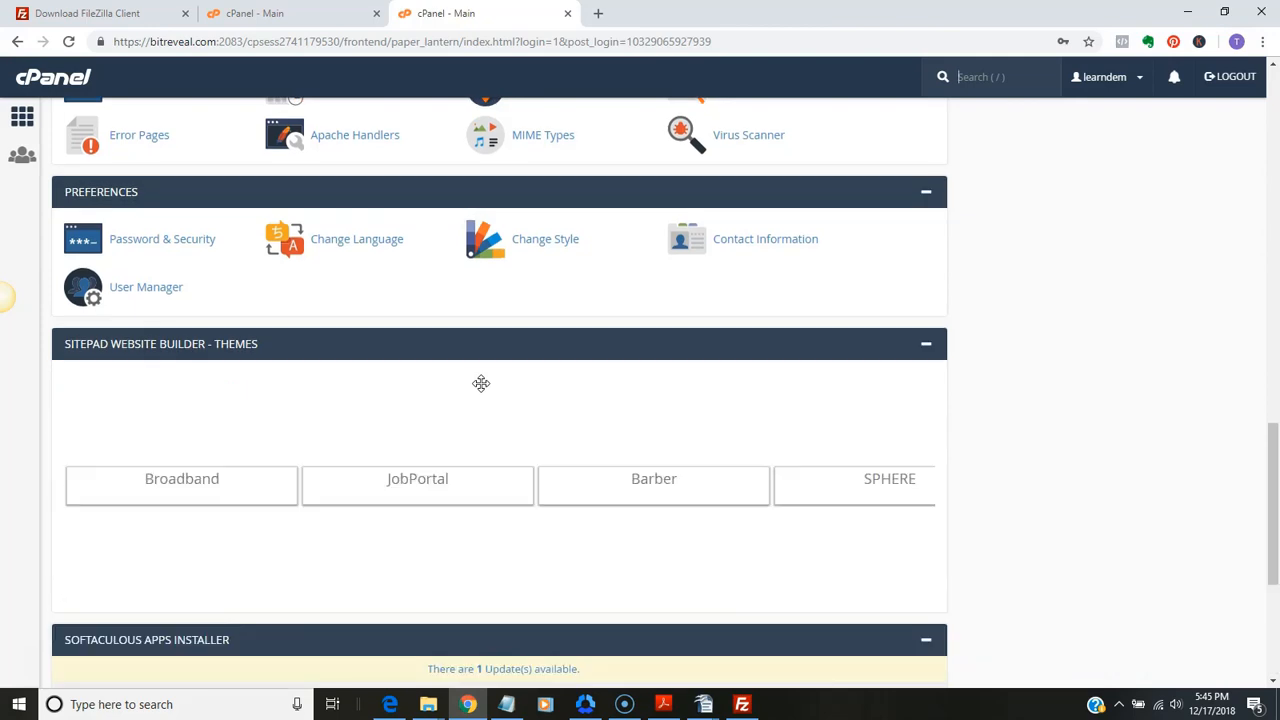
{"action": "scroll", "coordinate": [485, 385], "scroll_direction": "down", "scroll_amount": 4}
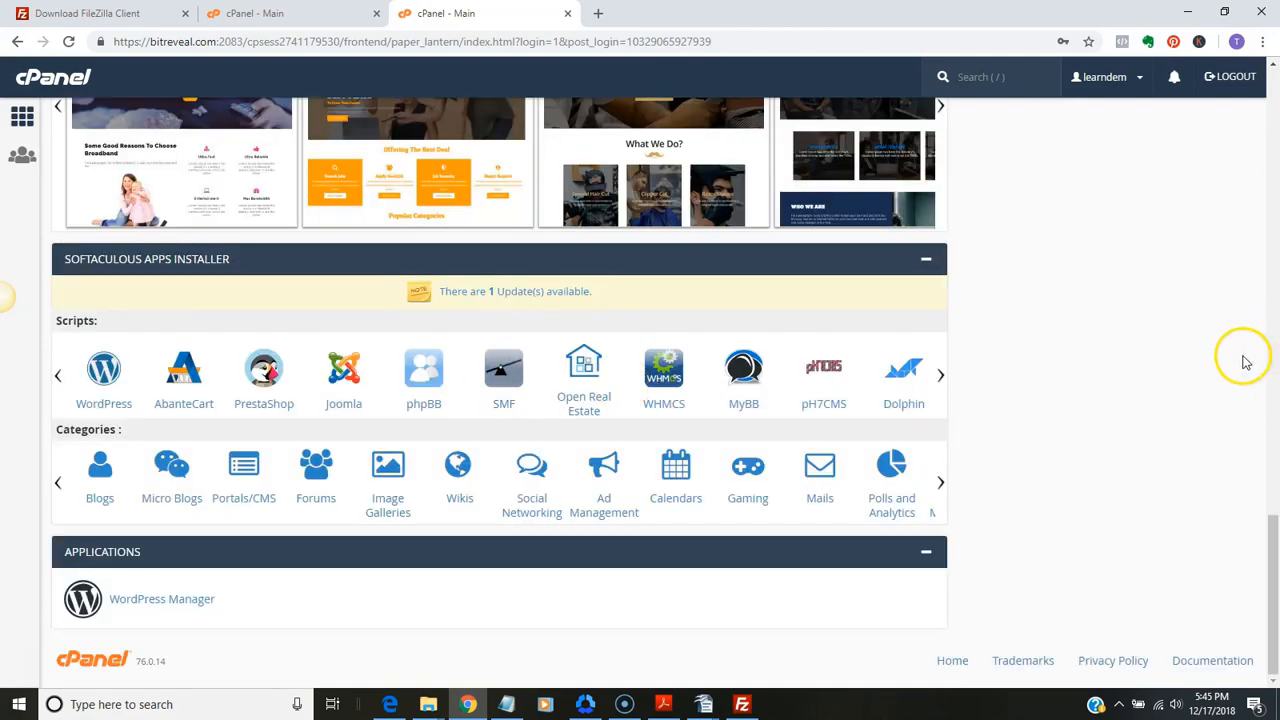
{"action": "left_click", "coordinate": [108, 377]}
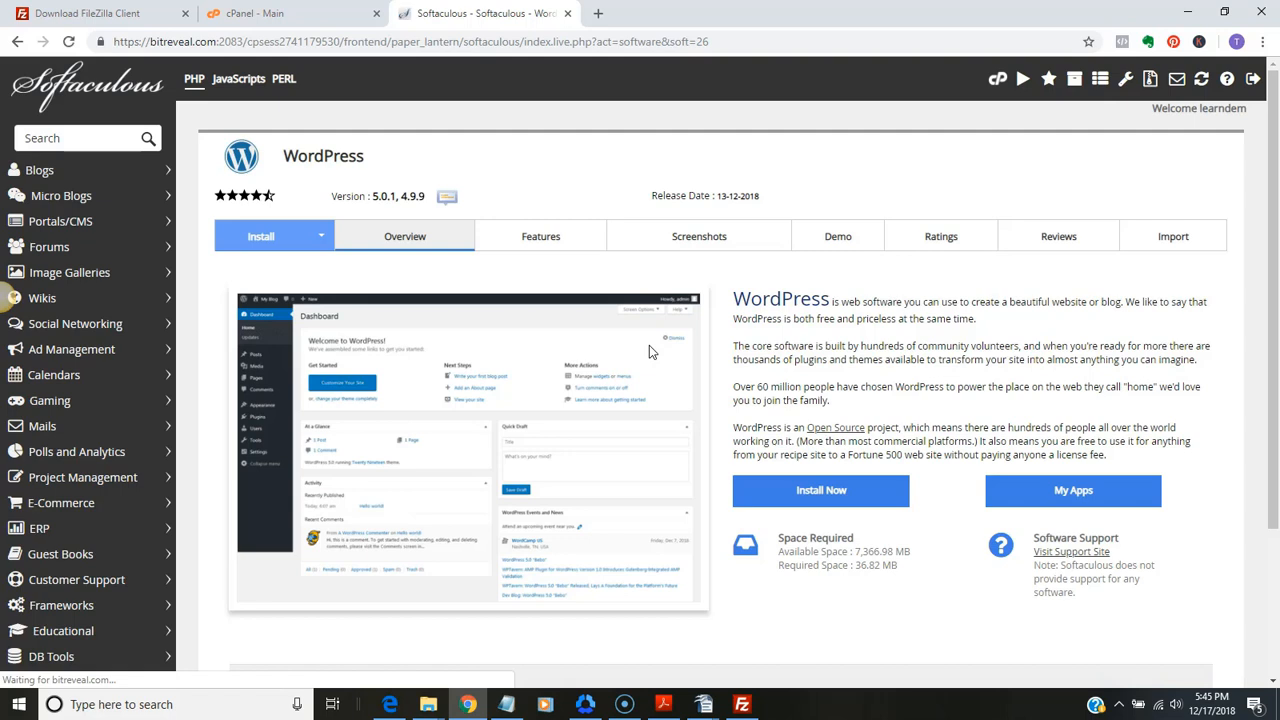
{"action": "left_click", "coordinate": [835, 500]}
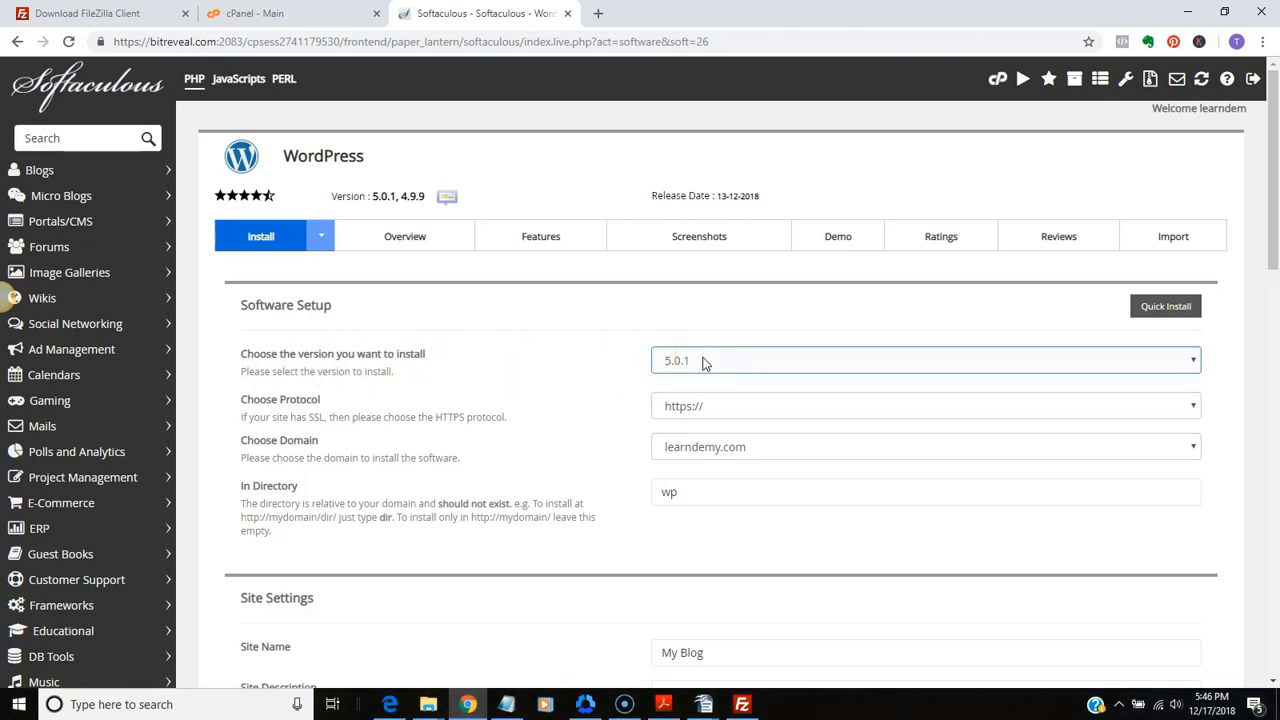
{"action": "left_click", "coordinate": [594, 414]}
{"action": "left_click", "coordinate": [322, 410]}
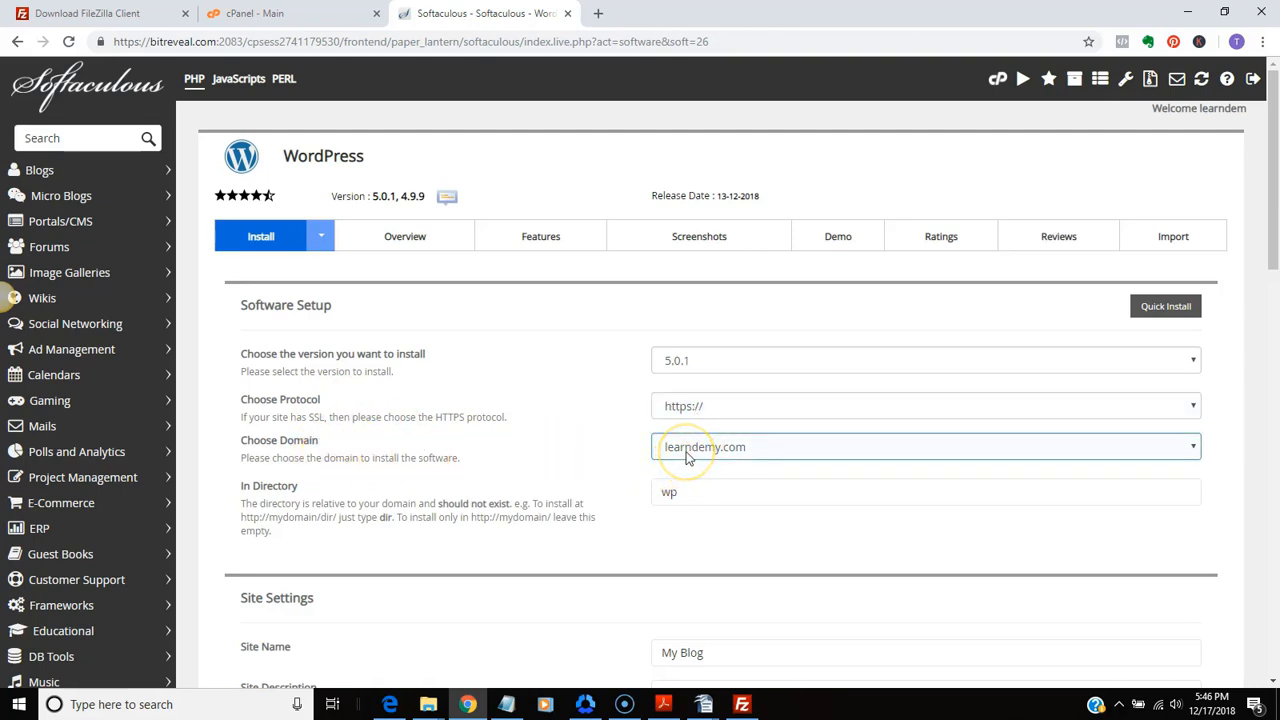
{"action": "left_click", "coordinate": [729, 450]}
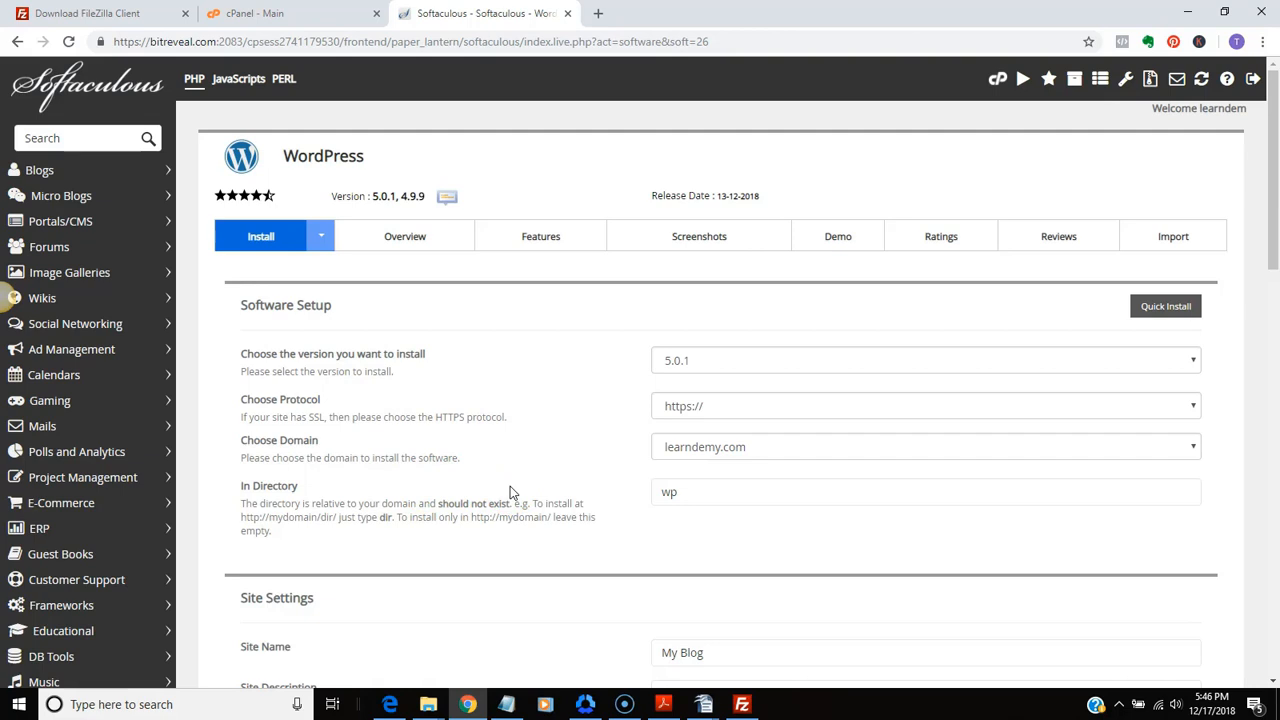
{"action": "left_click", "coordinate": [685, 491]}
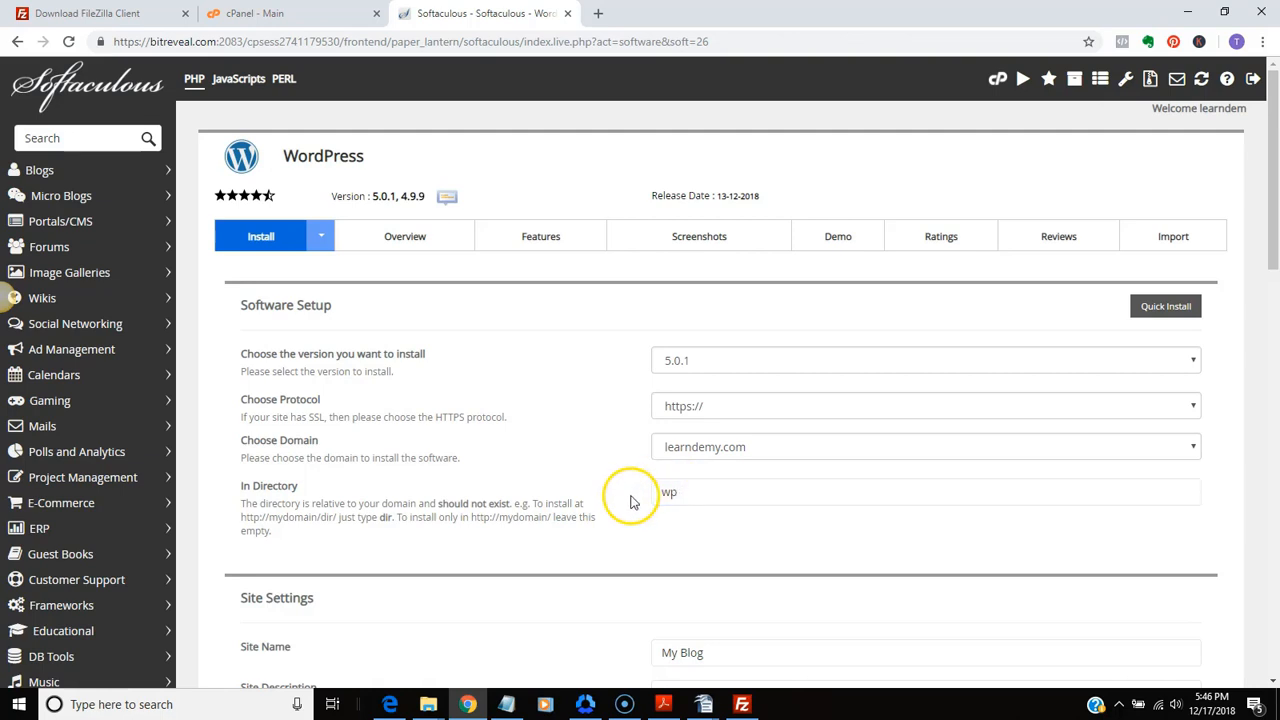
{"action": "left_click_drag", "start_coordinate": [679, 491], "coordinate": [634, 489]}
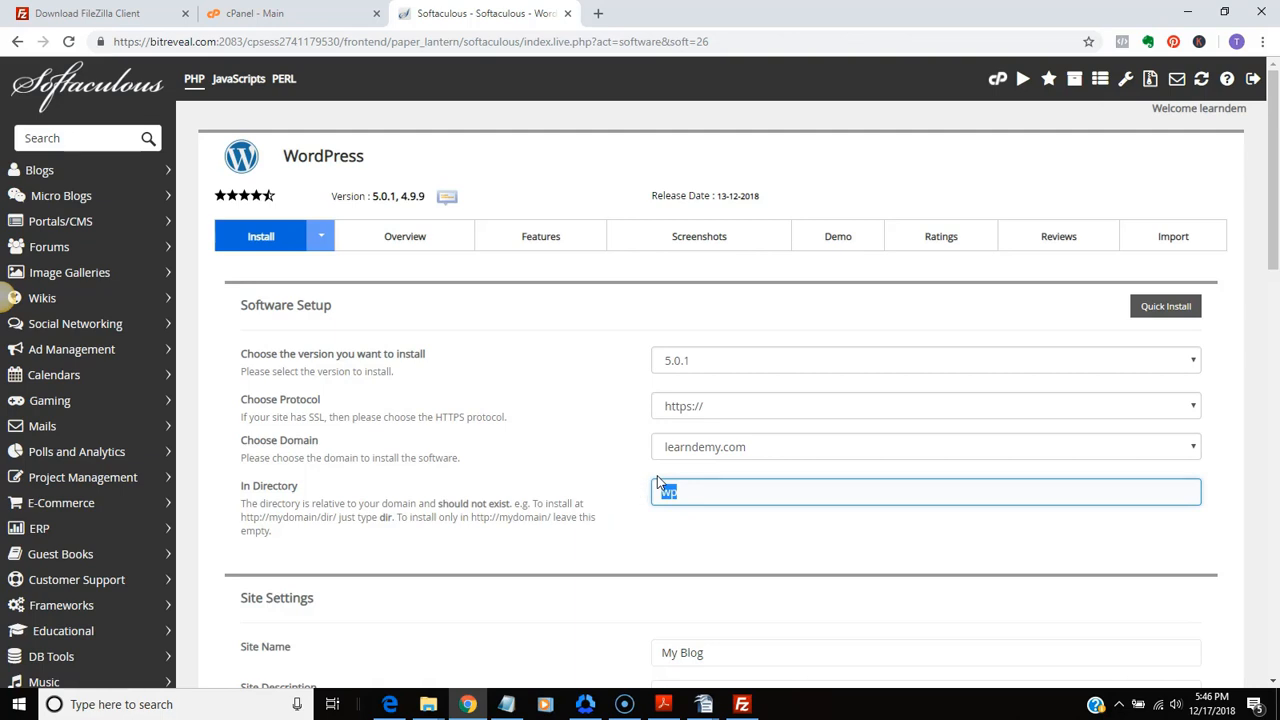
{"action": "type", "text": "ecommerce3"}
Set the site name to "Mobile Ecom" and the site description to "My ecommerce store"
{"action": "left_click_drag", "start_coordinate": [1266, 194], "coordinate": [1276, 294]}
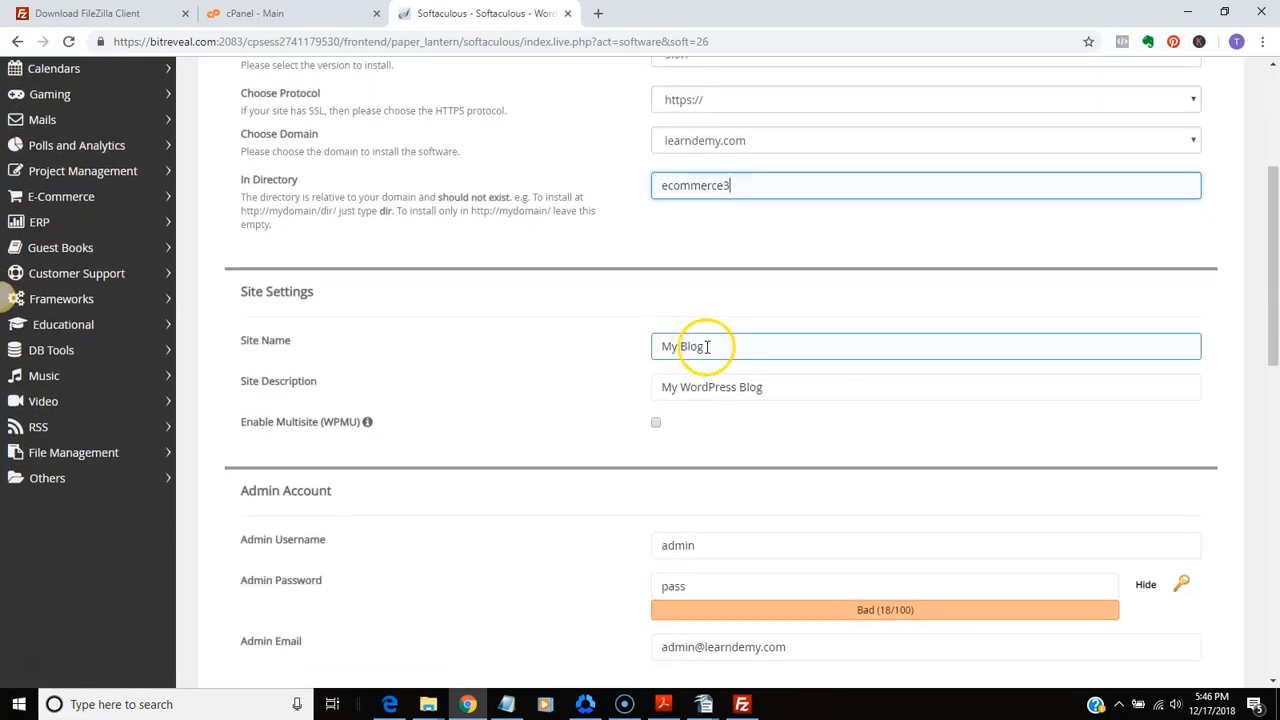
{"action": "left_click_drag", "start_coordinate": [703, 346], "coordinate": [634, 340]}
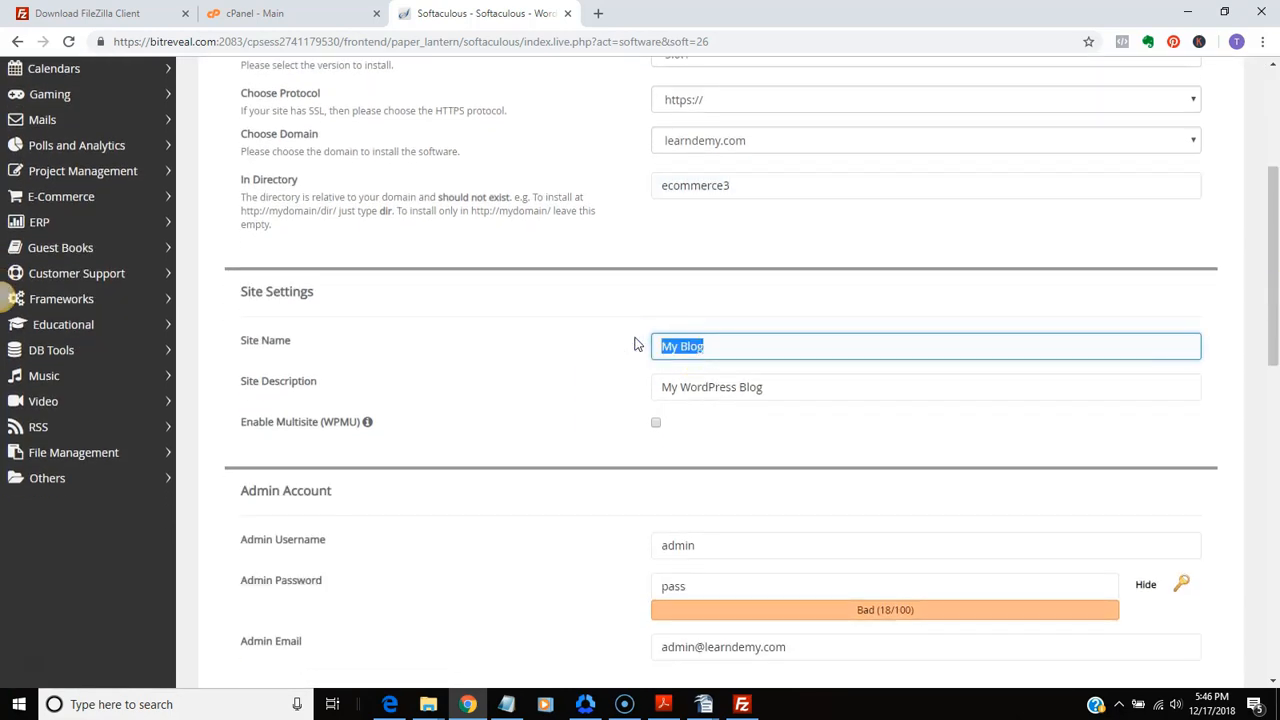
{"action": "type", "text": "Mobile Ecom"}
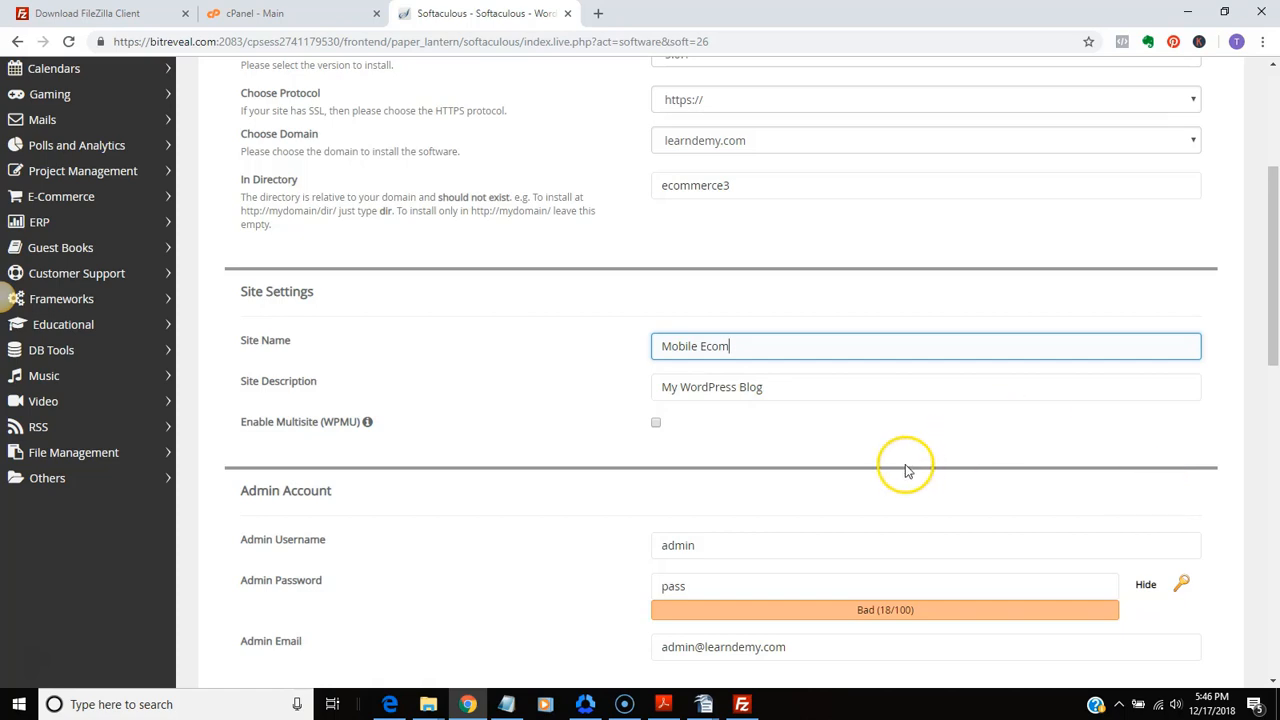
{"action": "left_click_drag", "start_coordinate": [839, 388], "coordinate": [631, 391]}
{"action": "type", "text": "My"}
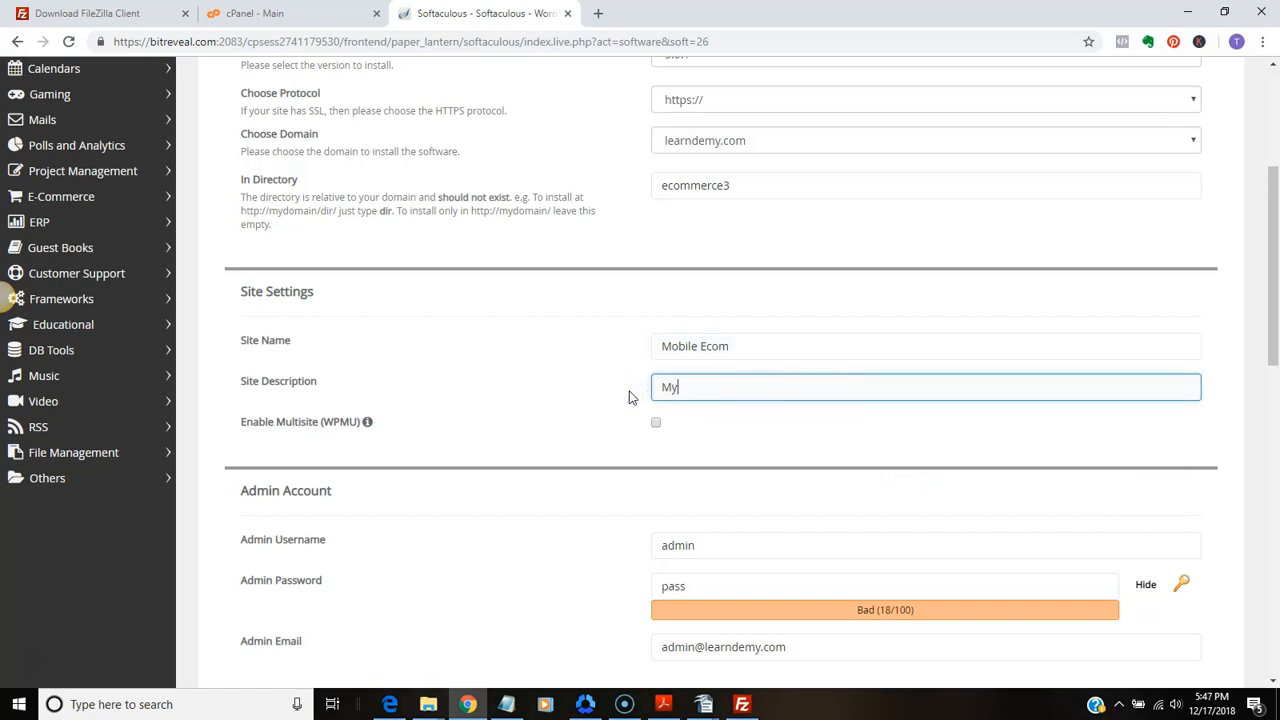
{"action": "type", "text": " ecommerce store"}
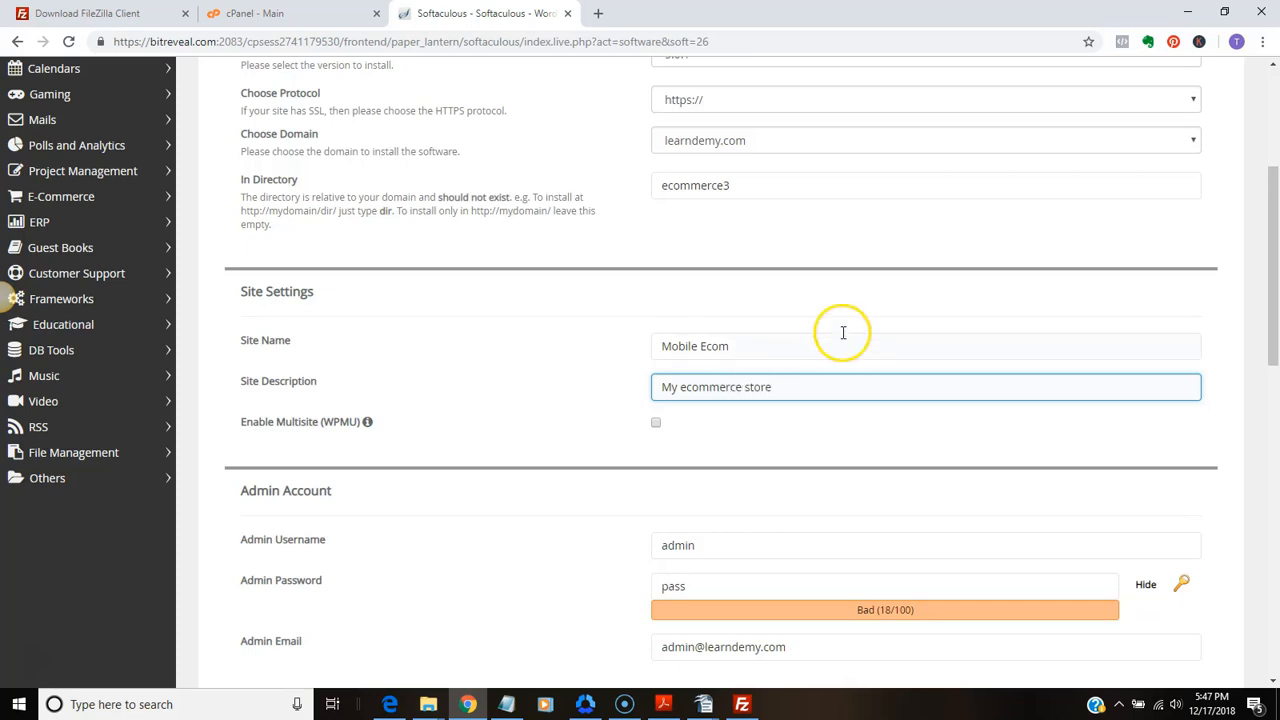
Keep the admin username and complete the admin password for the WordPress admin account
{"action": "left_click_drag", "start_coordinate": [1271, 334], "coordinate": [1275, 422]}
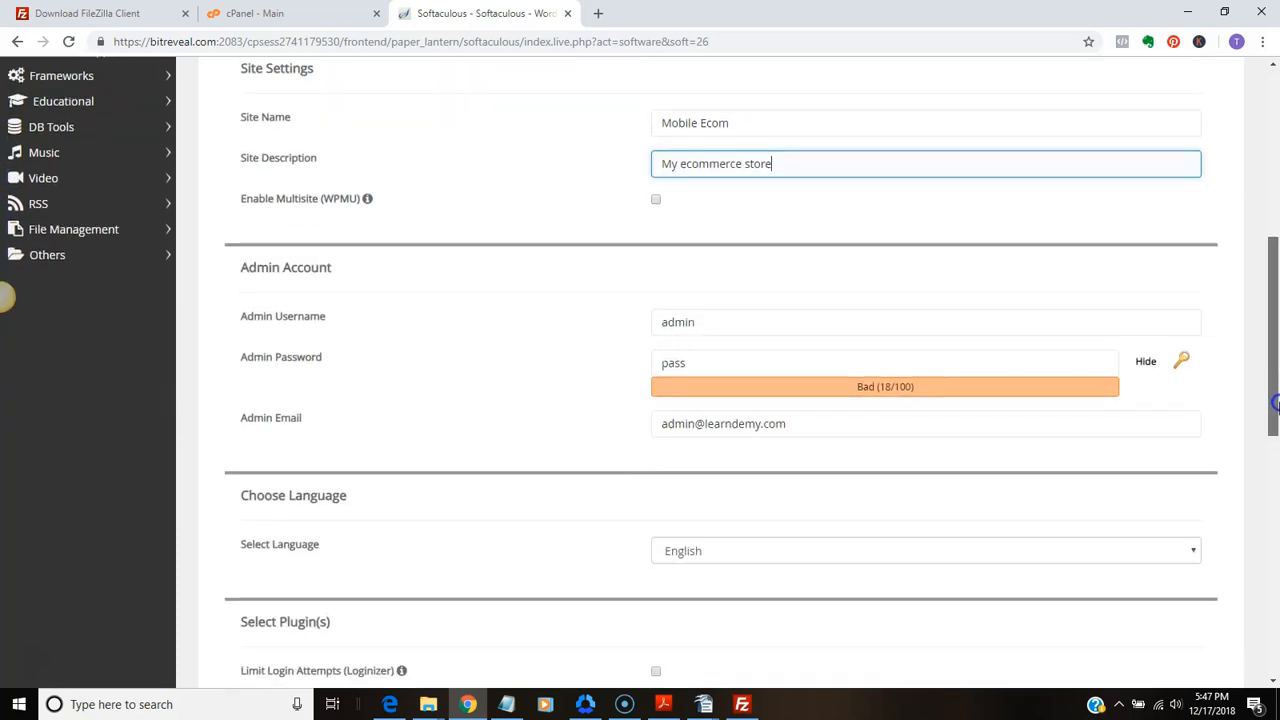
{"action": "left_click", "coordinate": [693, 300]}
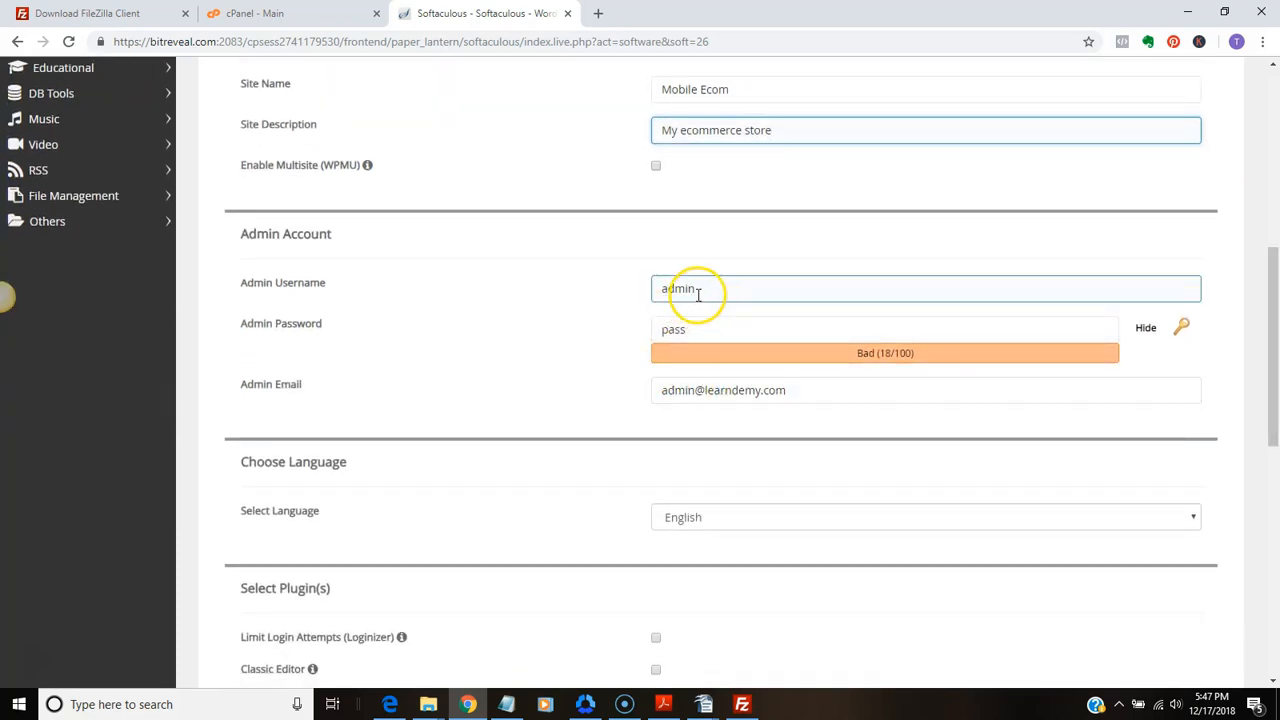
{"action": "left_click", "coordinate": [690, 327]}
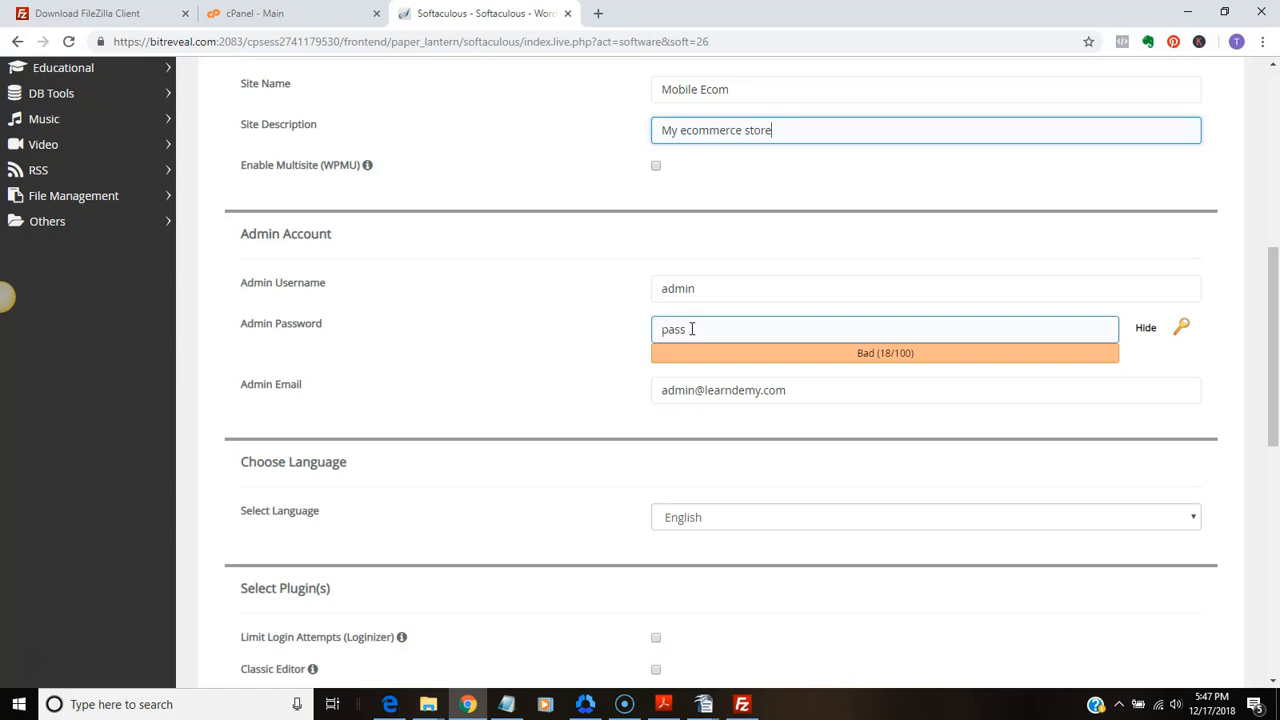
{"action": "left_click", "coordinate": [691, 329]}
{"action": "left_click", "coordinate": [697, 286]}
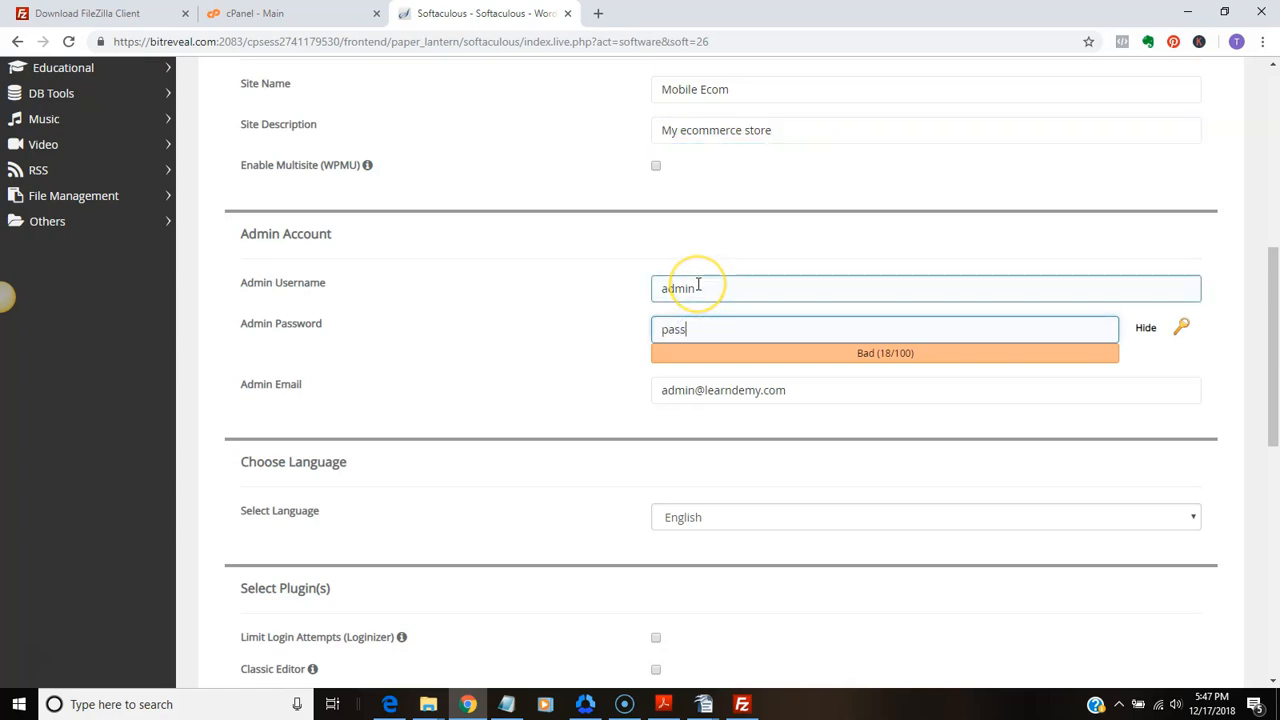
{"action": "left_click", "coordinate": [906, 372]}
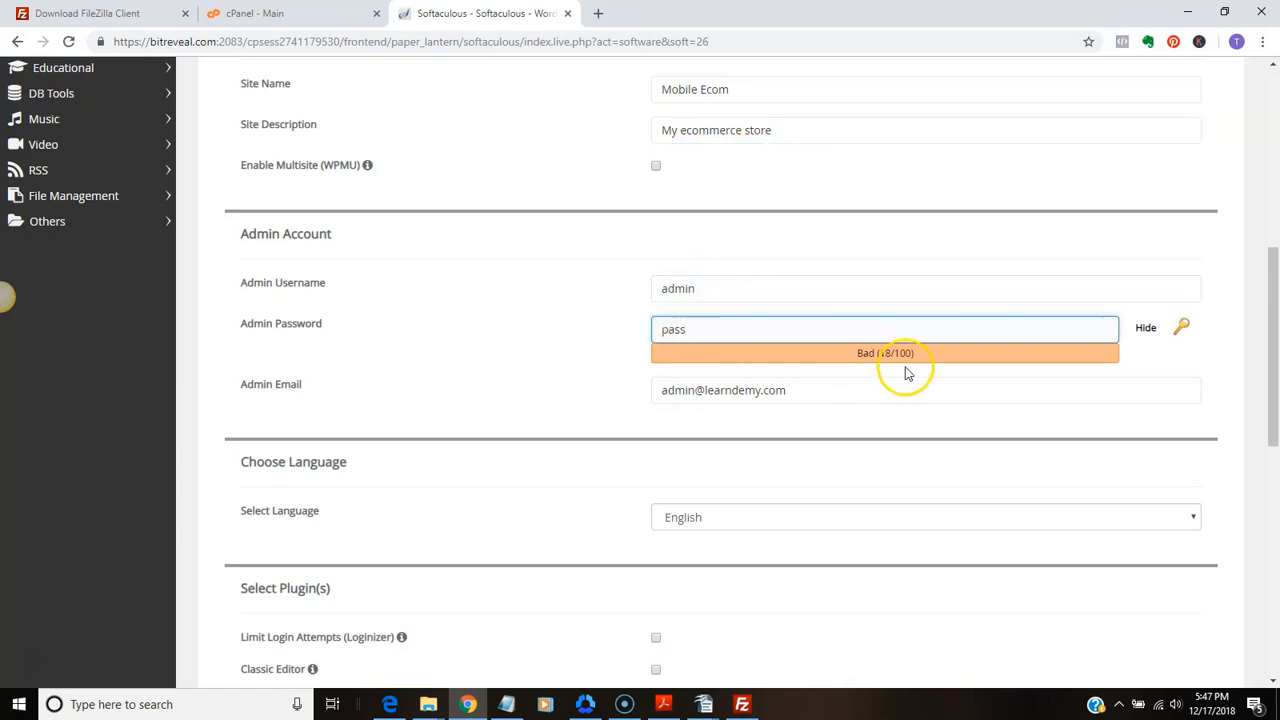
{"action": "type", "text": "123"}
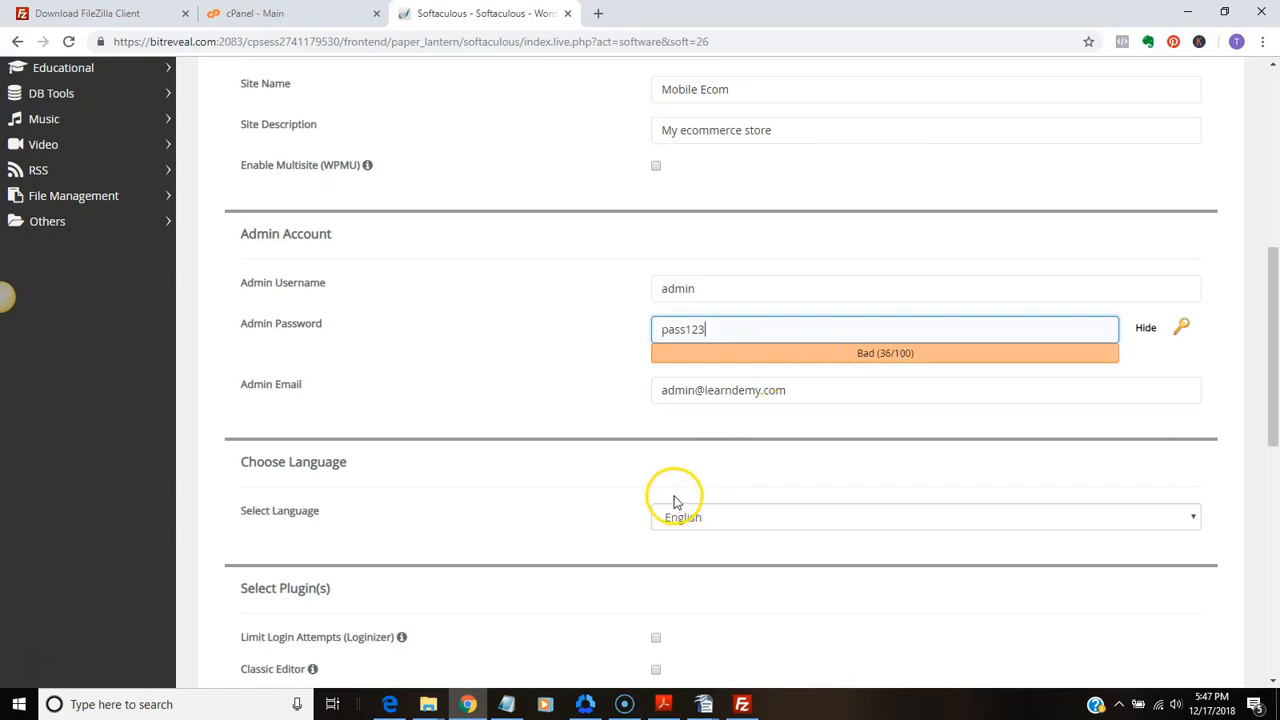
Leave the optional plugins unselected, select the Writee theme, and install WordPress
{"action": "scroll", "coordinate": [730, 490], "scroll_direction": "down", "scroll_amount": 2}
{"action": "scroll", "coordinate": [730, 490], "scroll_direction": "down", "scroll_amount": 2}
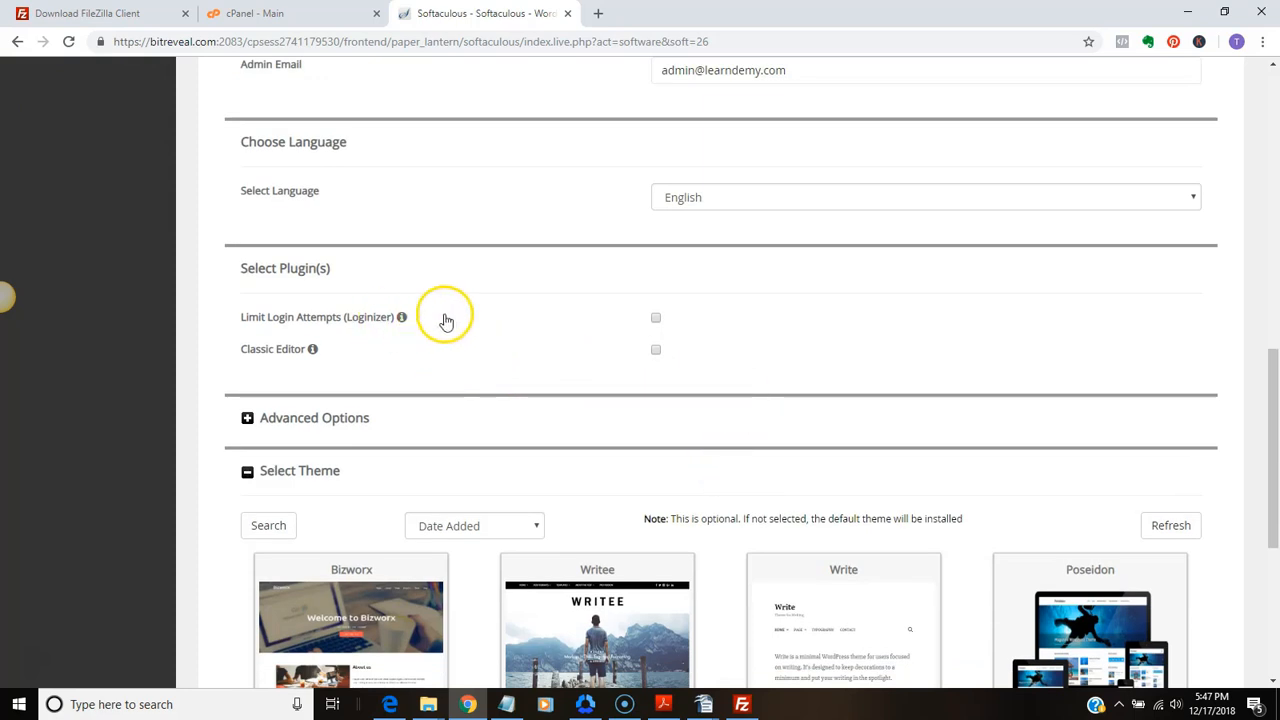
{"action": "mouse_move", "coordinate": [401, 317]}
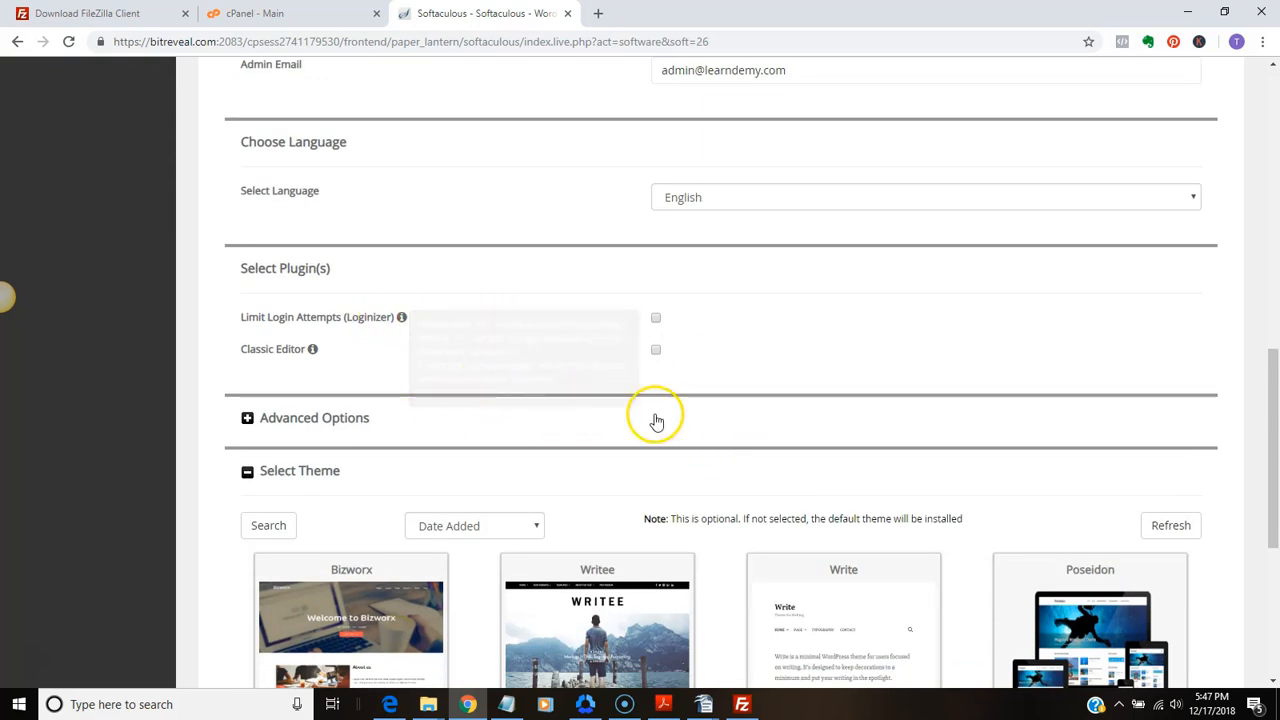
{"action": "scroll", "coordinate": [654, 420], "scroll_direction": "down", "scroll_amount": 2}
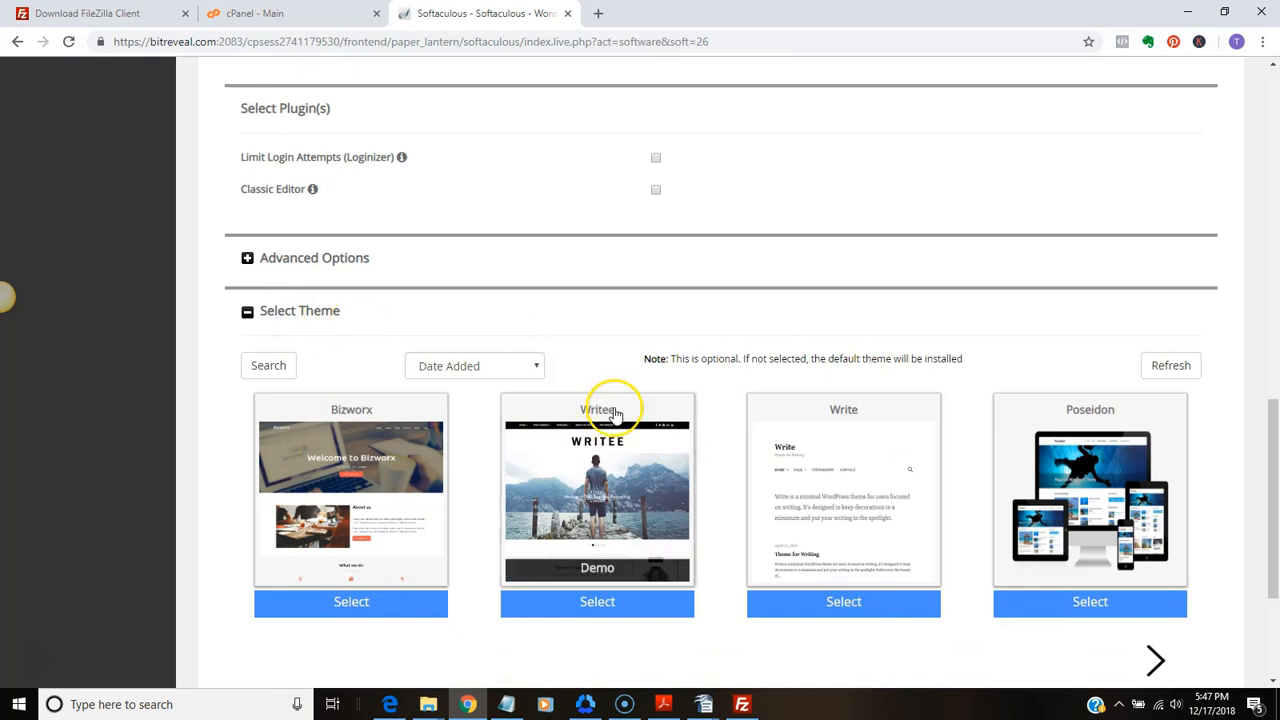
{"action": "mouse_move", "coordinate": [676, 452]}
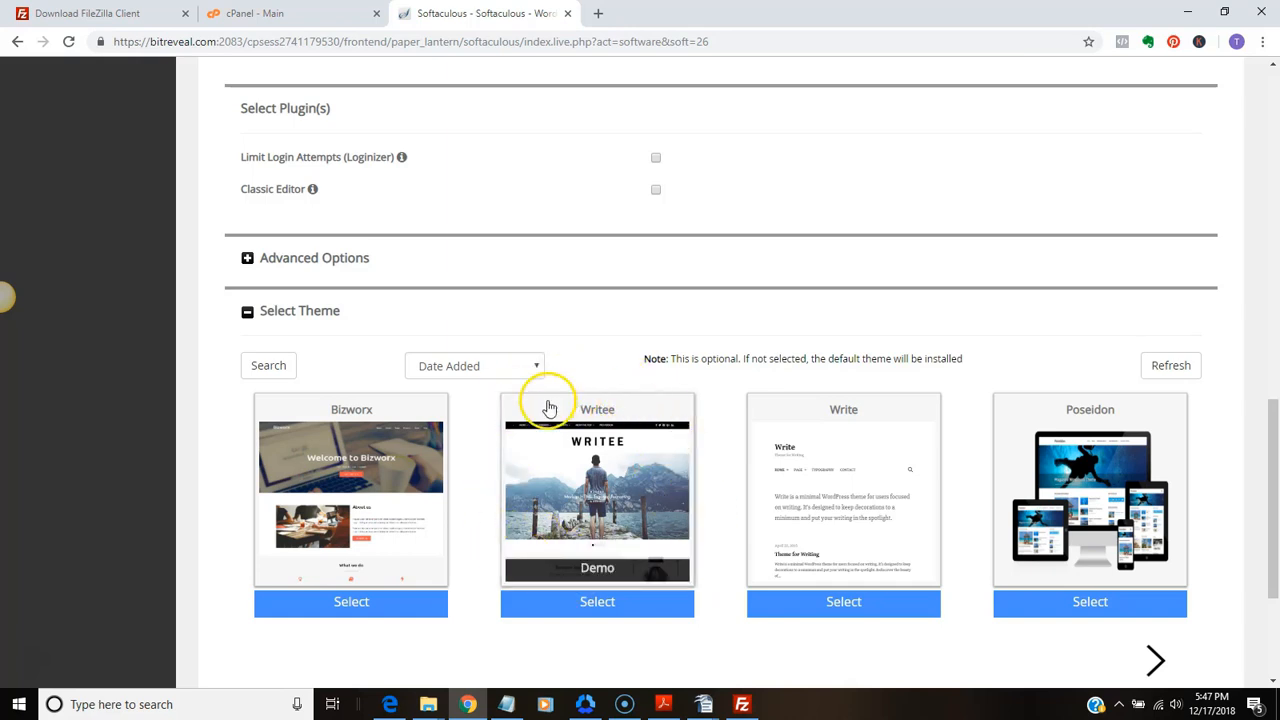
{"action": "left_click", "coordinate": [647, 605]}
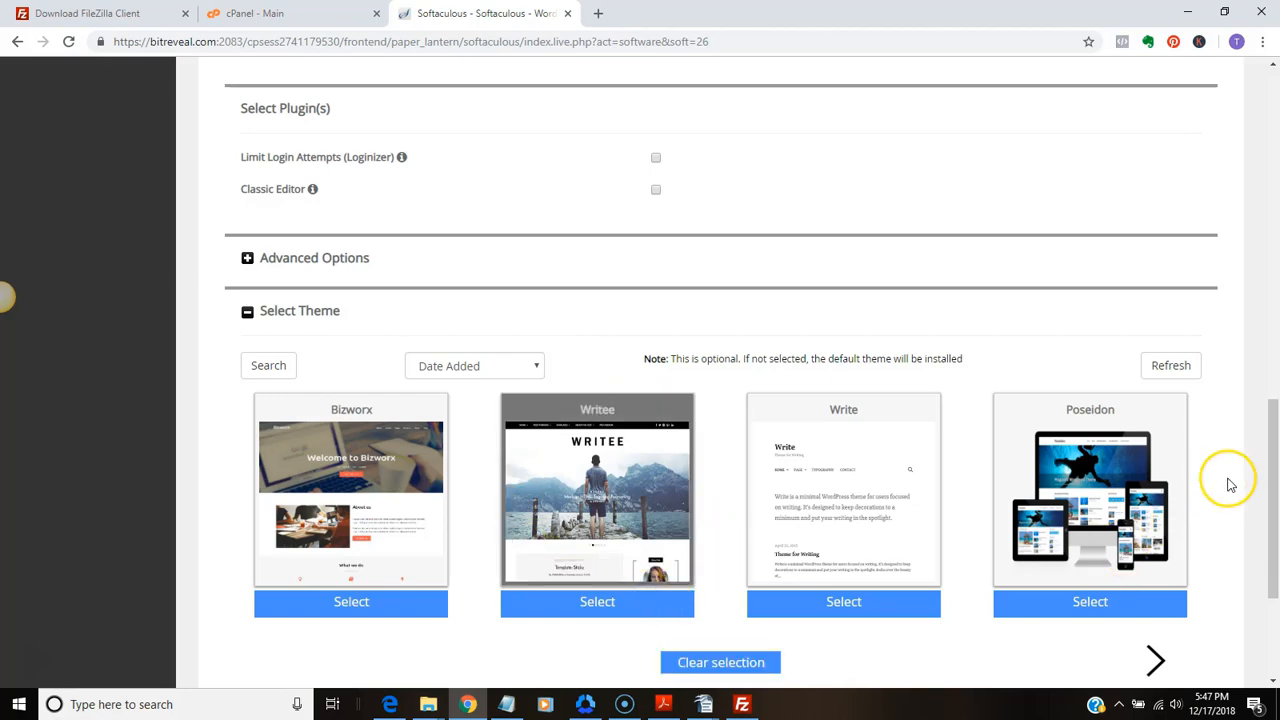
{"action": "scroll", "coordinate": [1225, 481], "scroll_direction": "down", "scroll_amount": 3}
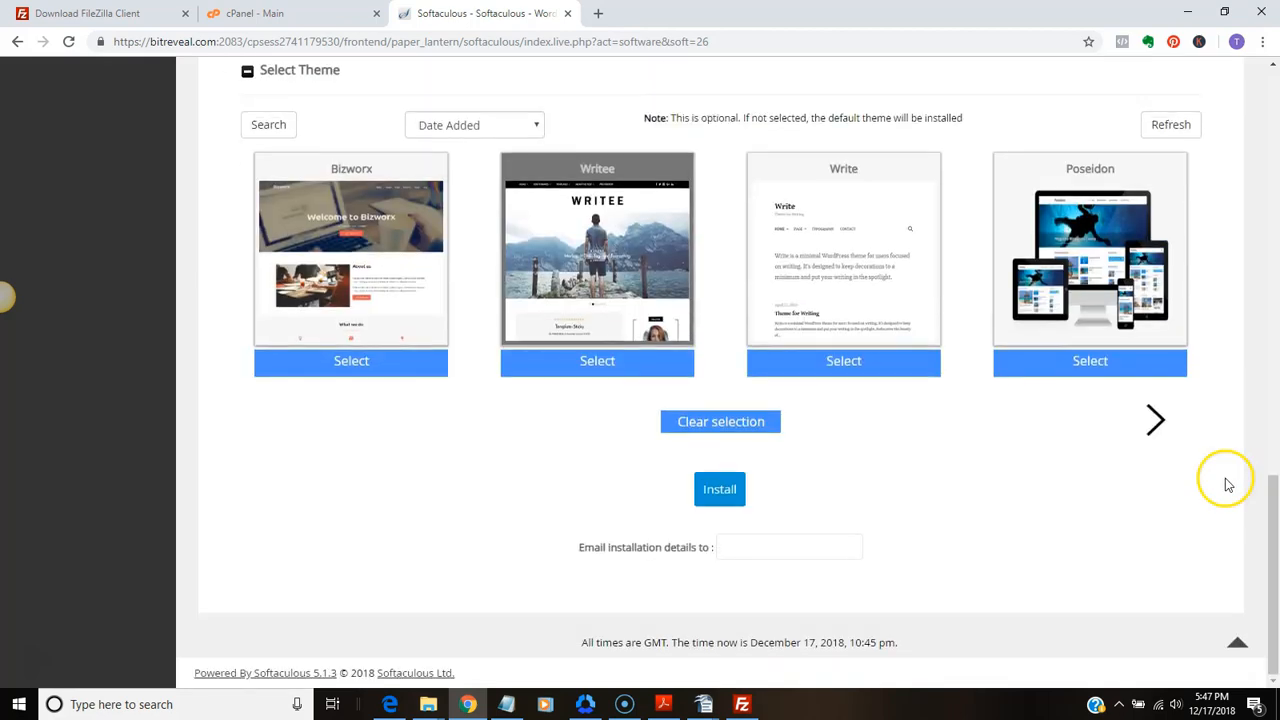
{"action": "left_click", "coordinate": [711, 495]}
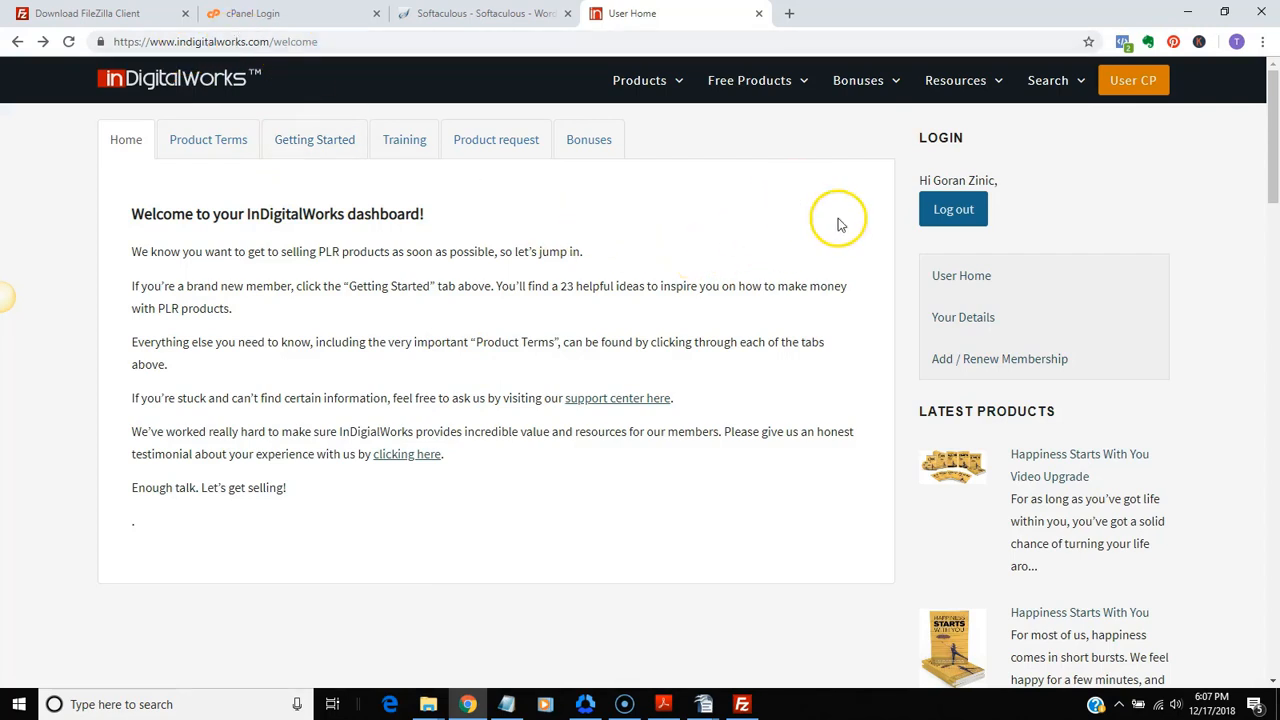
Open the InDigitalWorks membership details and download the WP Sales Copy plugin as wp-sales-copy into the Downloads software folder
{"action": "left_click", "coordinate": [967, 321]}
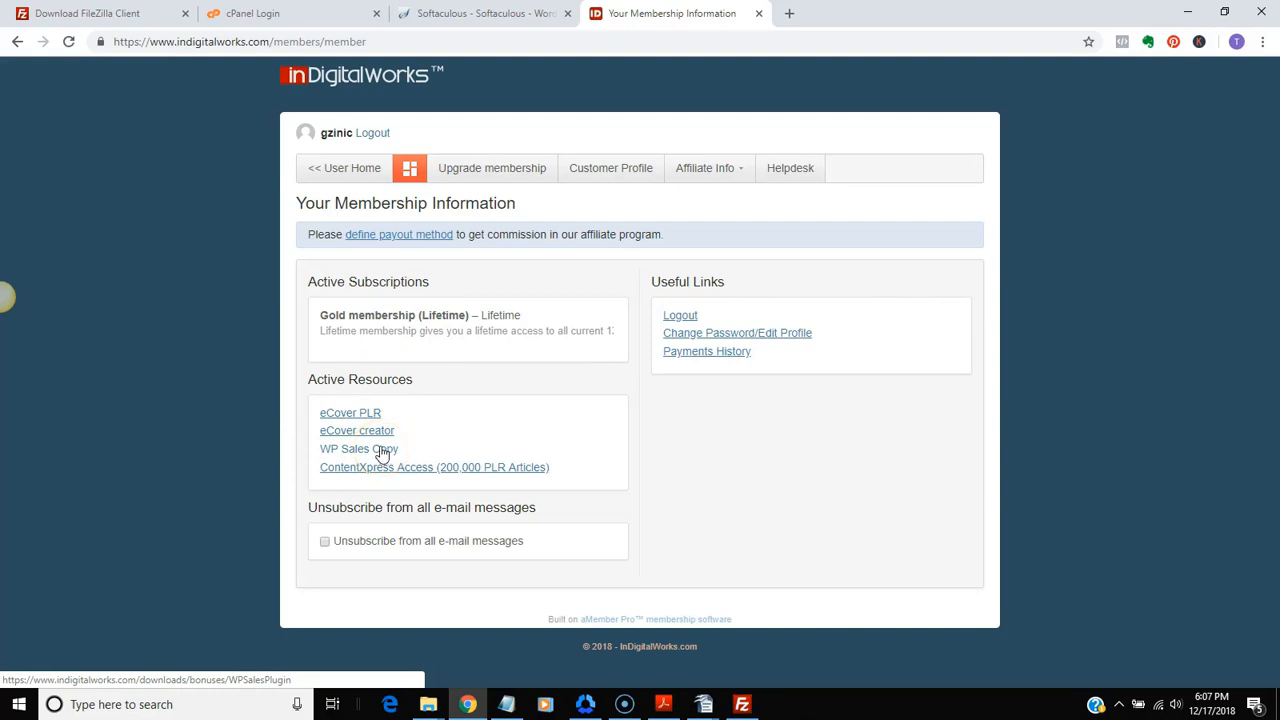
{"action": "left_click", "coordinate": [381, 450]}
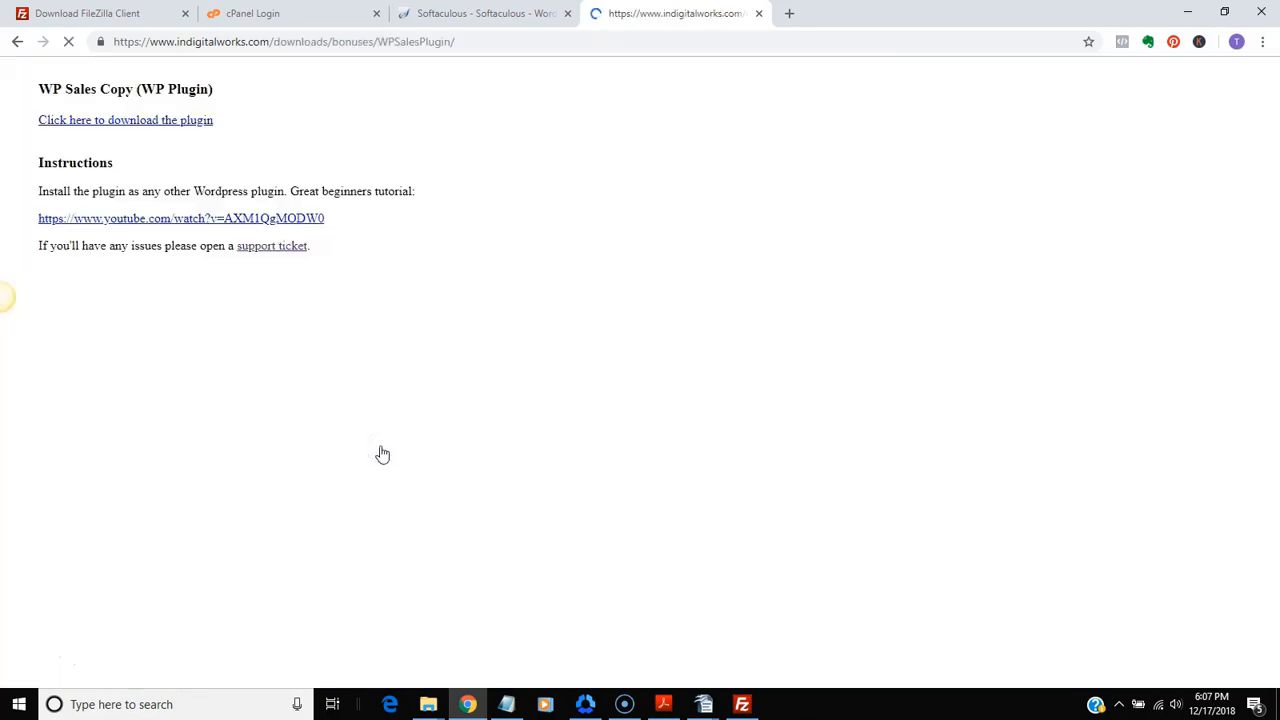
{"action": "left_click", "coordinate": [150, 121]}
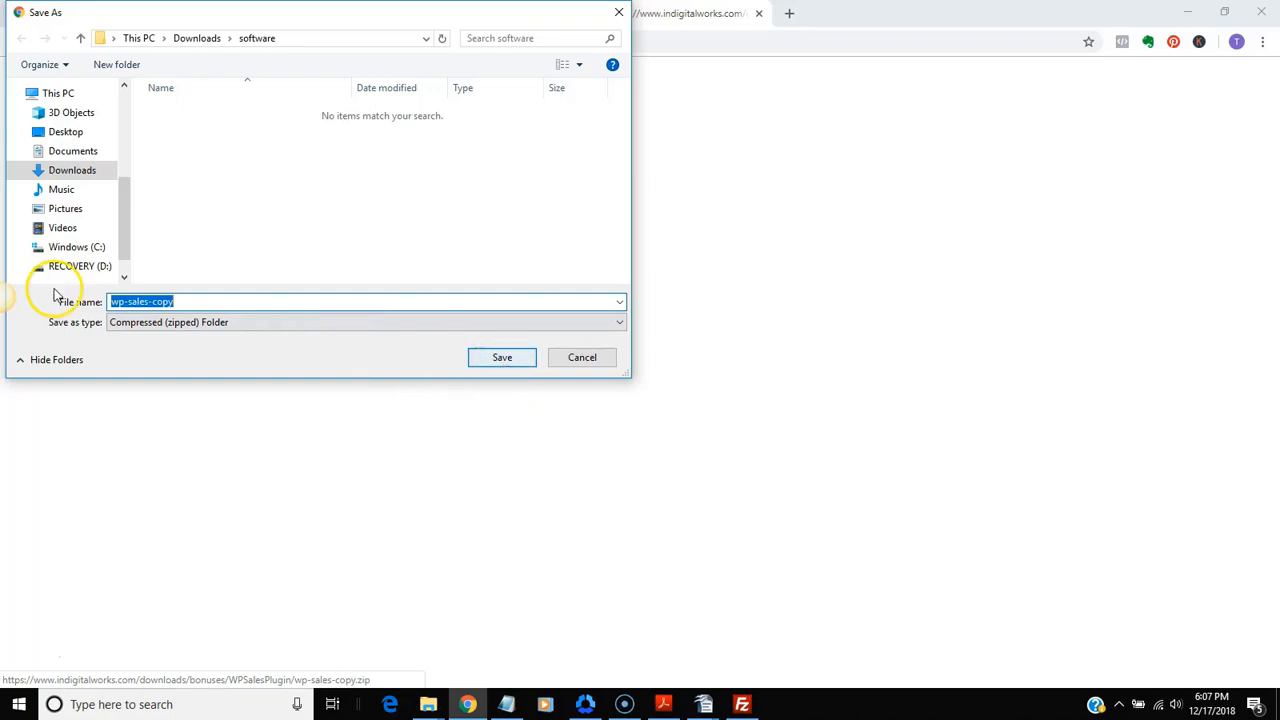
{"action": "left_click", "coordinate": [509, 360]}
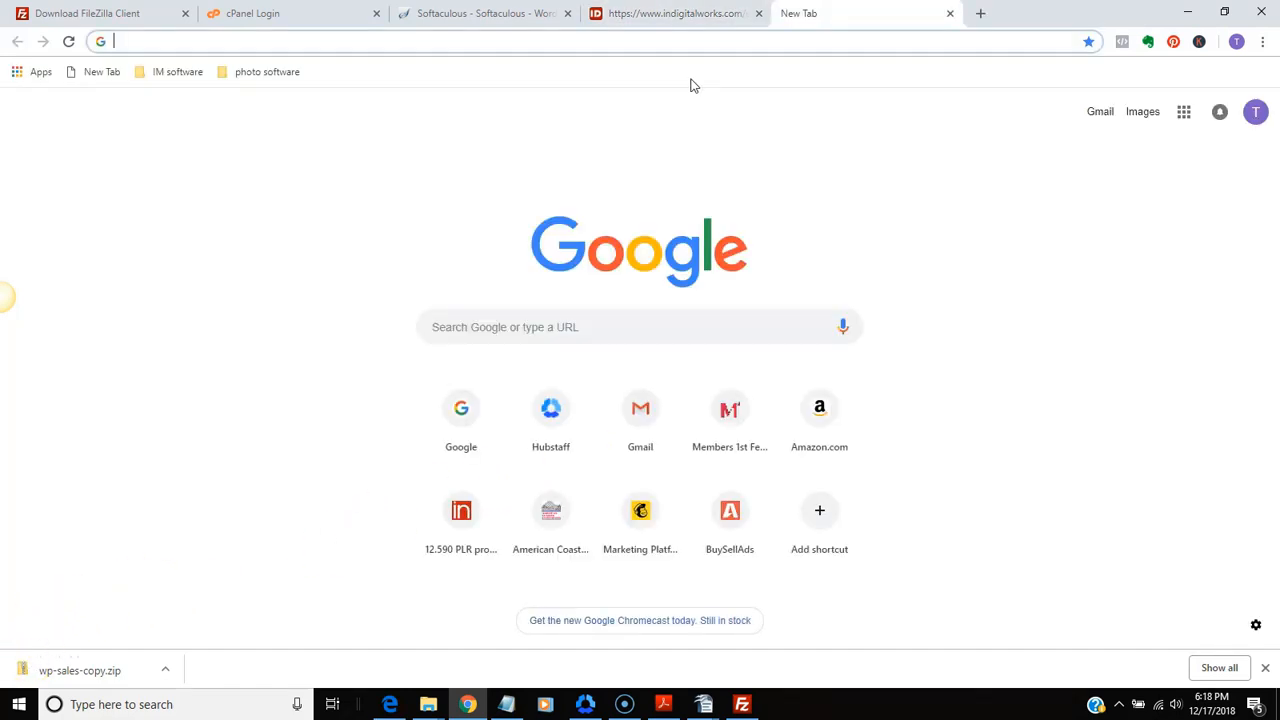
{"action": "left_click", "coordinate": [538, 35]}
{"action": "right_click", "coordinate": [535, 40]}
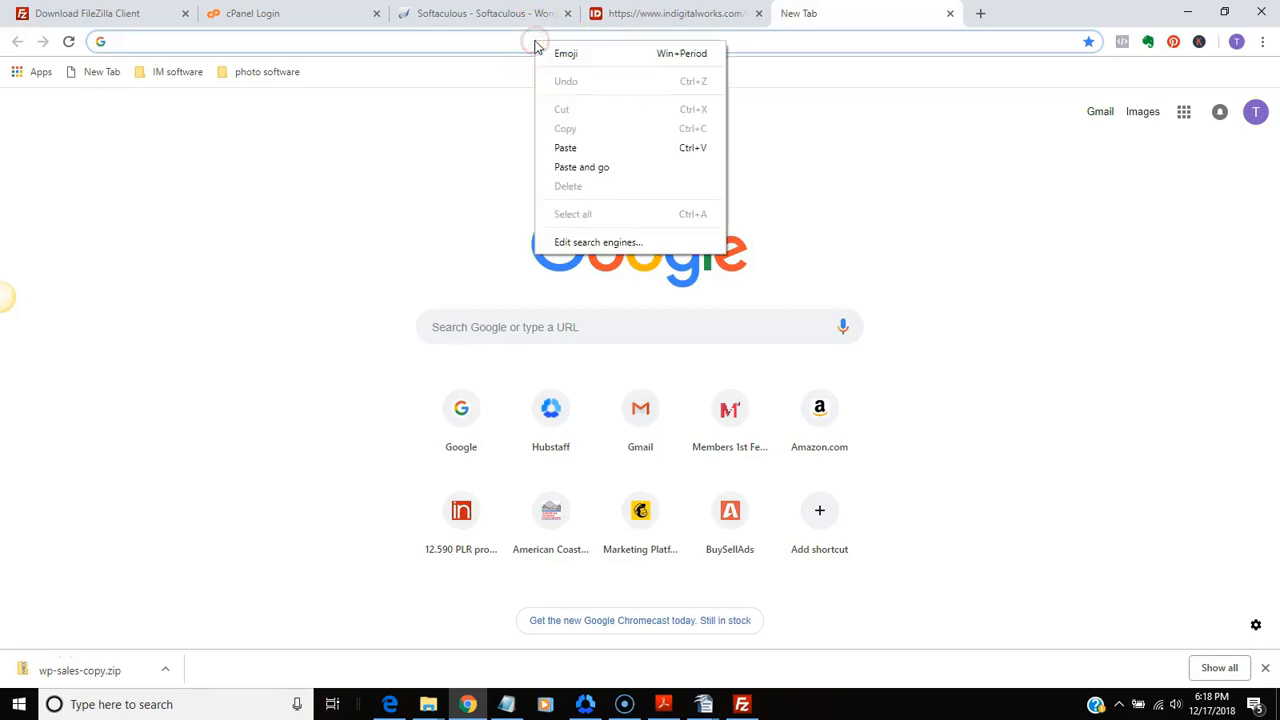
{"action": "left_click", "coordinate": [566, 147]}
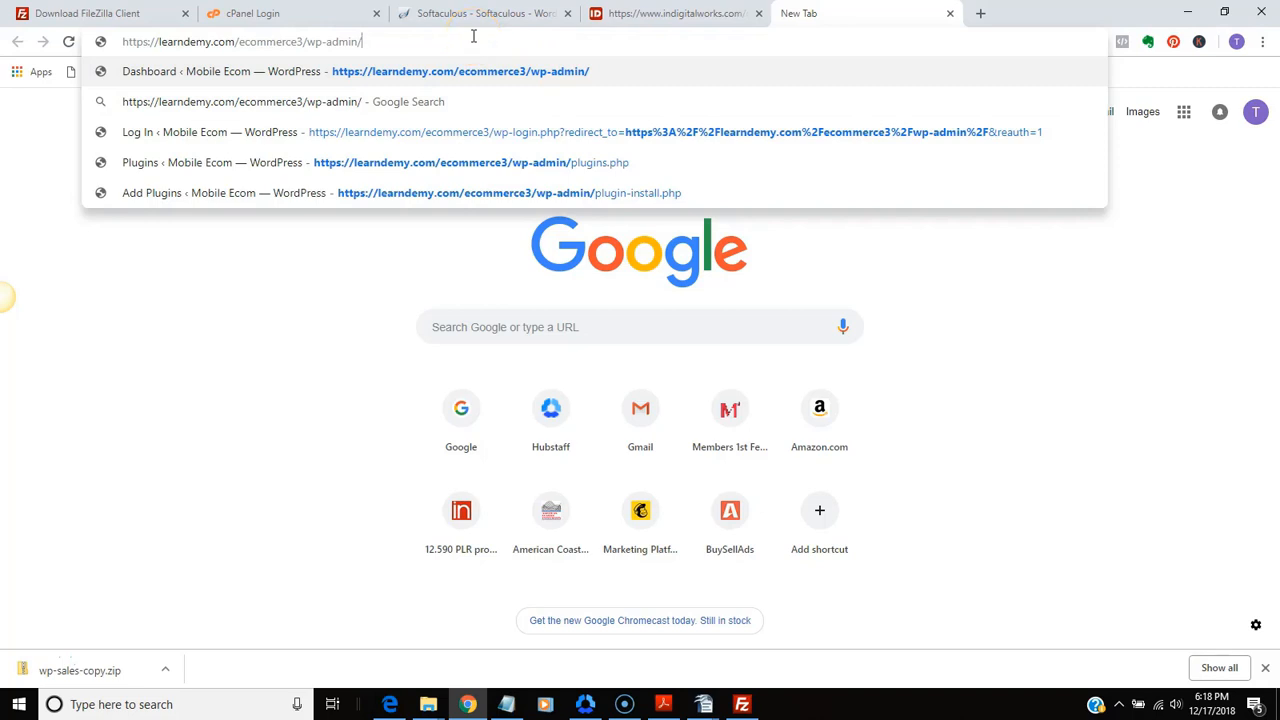
{"action": "key", "text": "Return"}
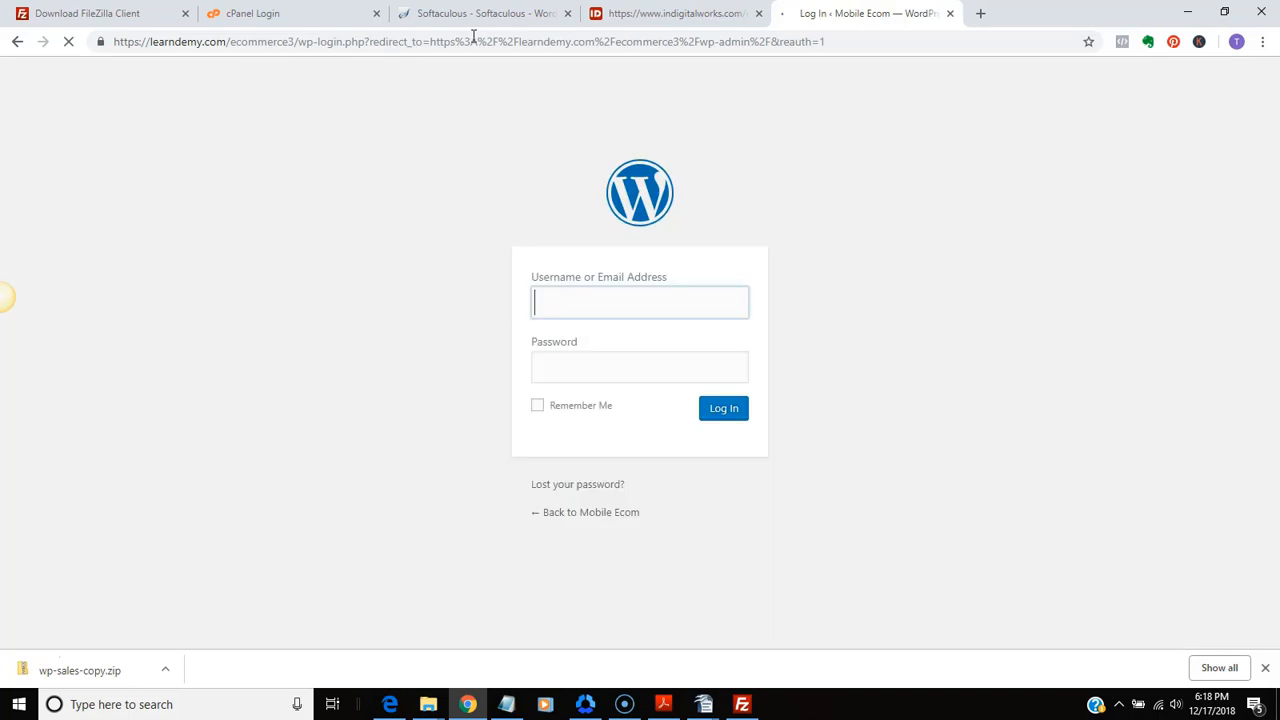
Log in to WordPress with the username admin and the account password
{"action": "left_click", "coordinate": [606, 300]}
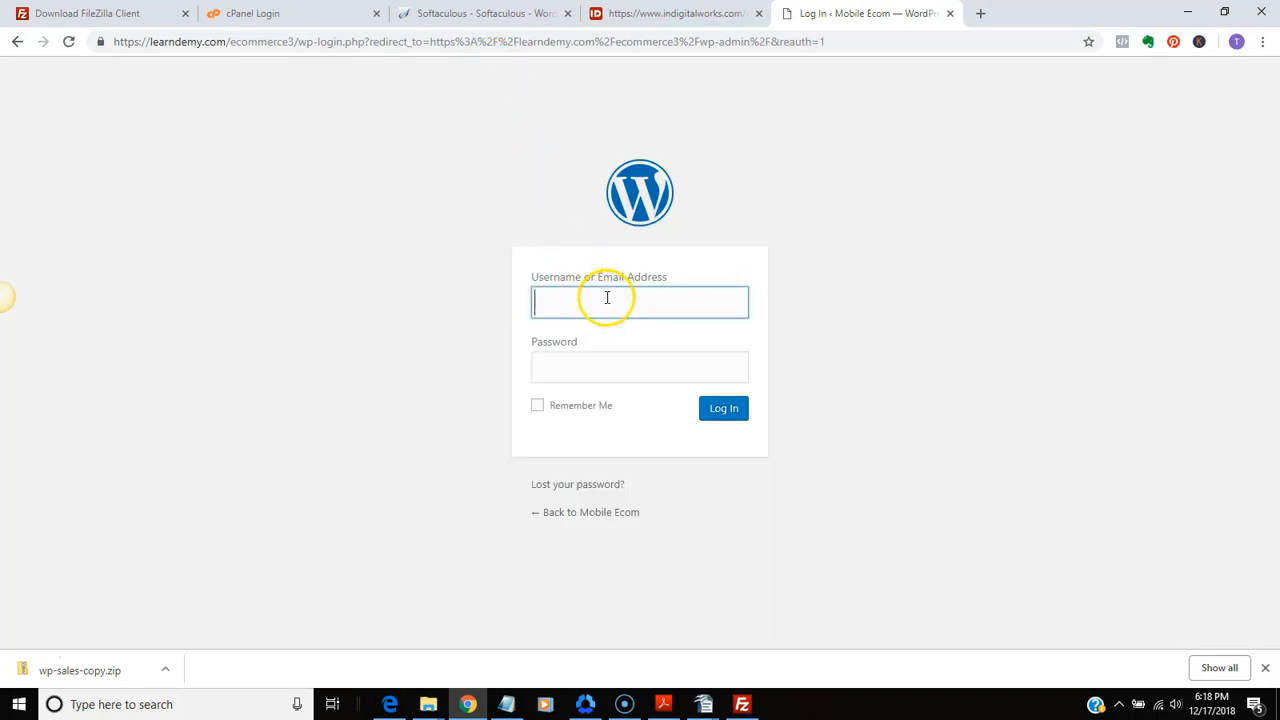
{"action": "type", "text": "admin"}
{"action": "key", "text": "Tab"}
{"action": "type", "text": "*****"}
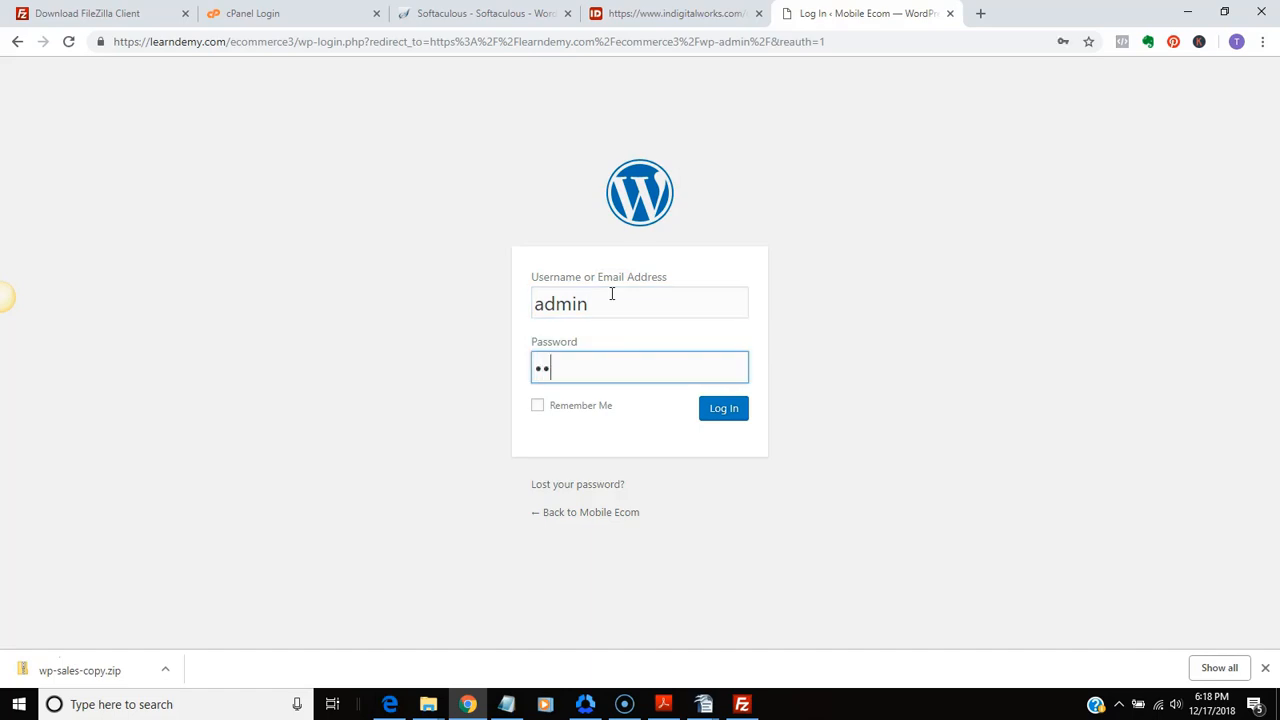
{"action": "type", "text": "**"}
{"action": "left_click", "coordinate": [734, 410]}
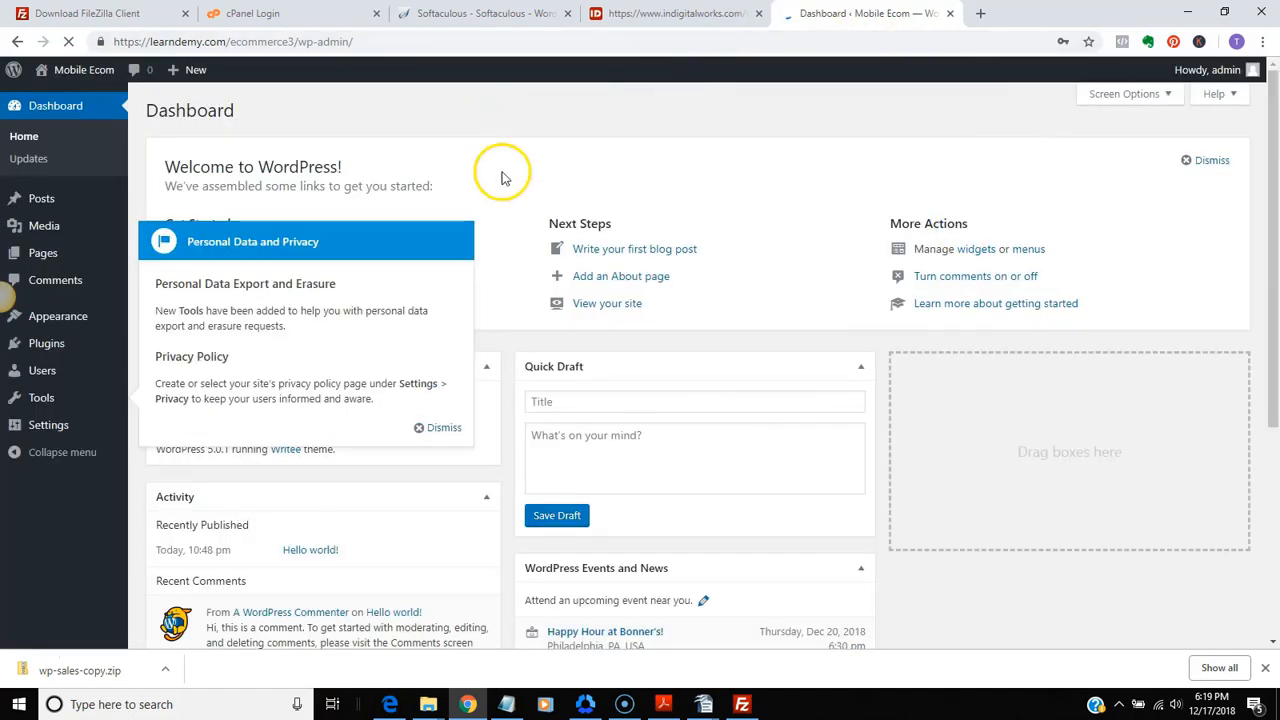
Open the upload form for adding a new plugin from a .zip file
{"action": "left_click", "coordinate": [45, 345]}
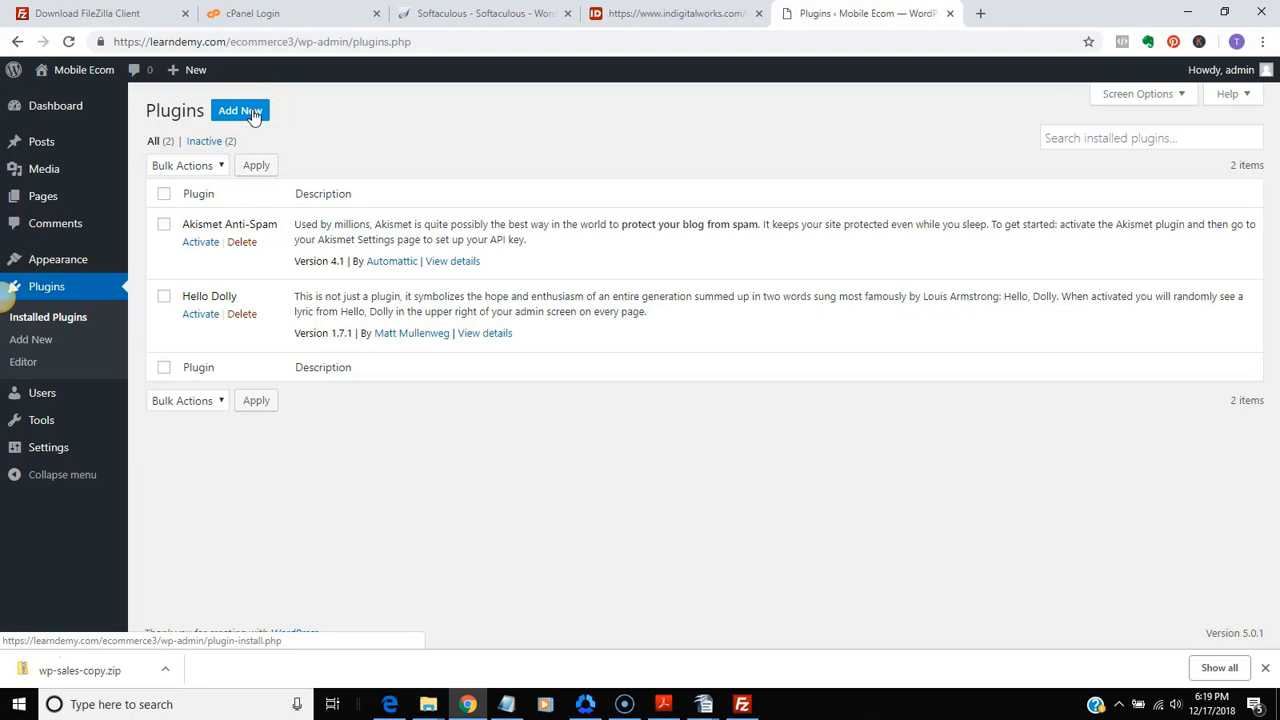
{"action": "left_click", "coordinate": [253, 114]}
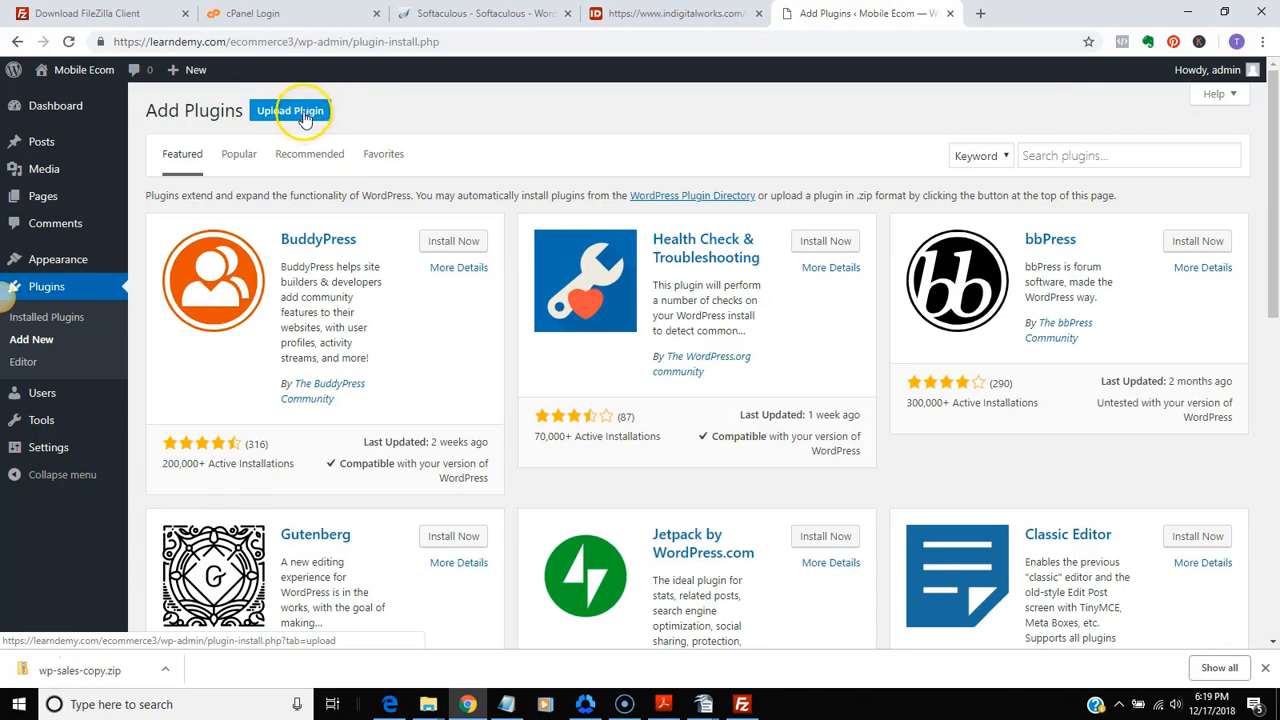
{"action": "left_click", "coordinate": [305, 113]}
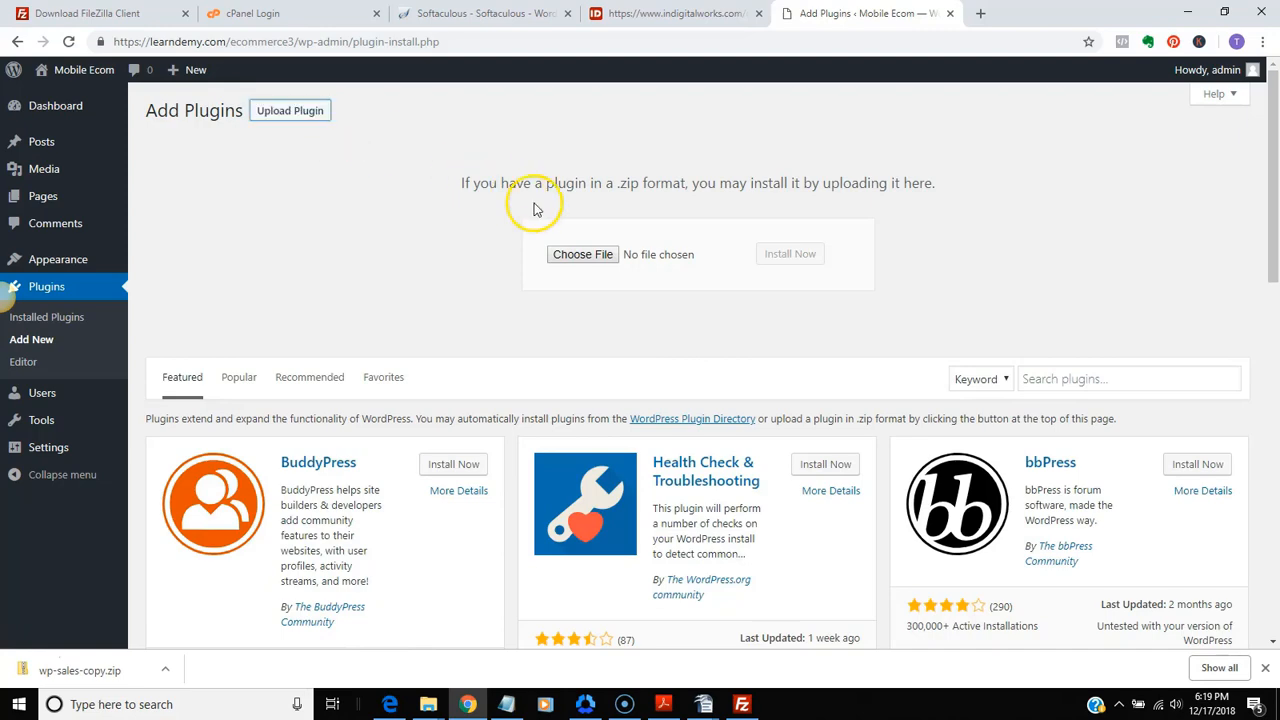
Install the WP Sales Copy plugin from the wp-sales-copy zip in the Downloads software folder and activate it
{"action": "left_click", "coordinate": [600, 255]}
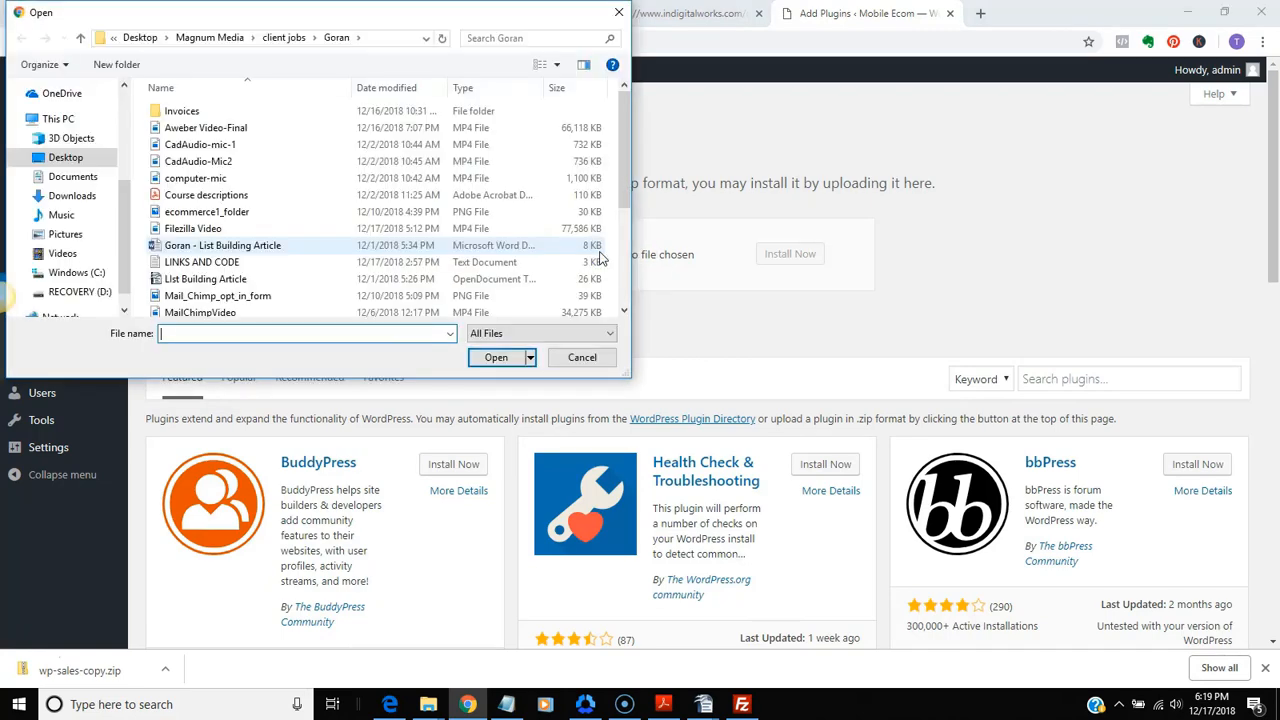
{"action": "left_click", "coordinate": [78, 196]}
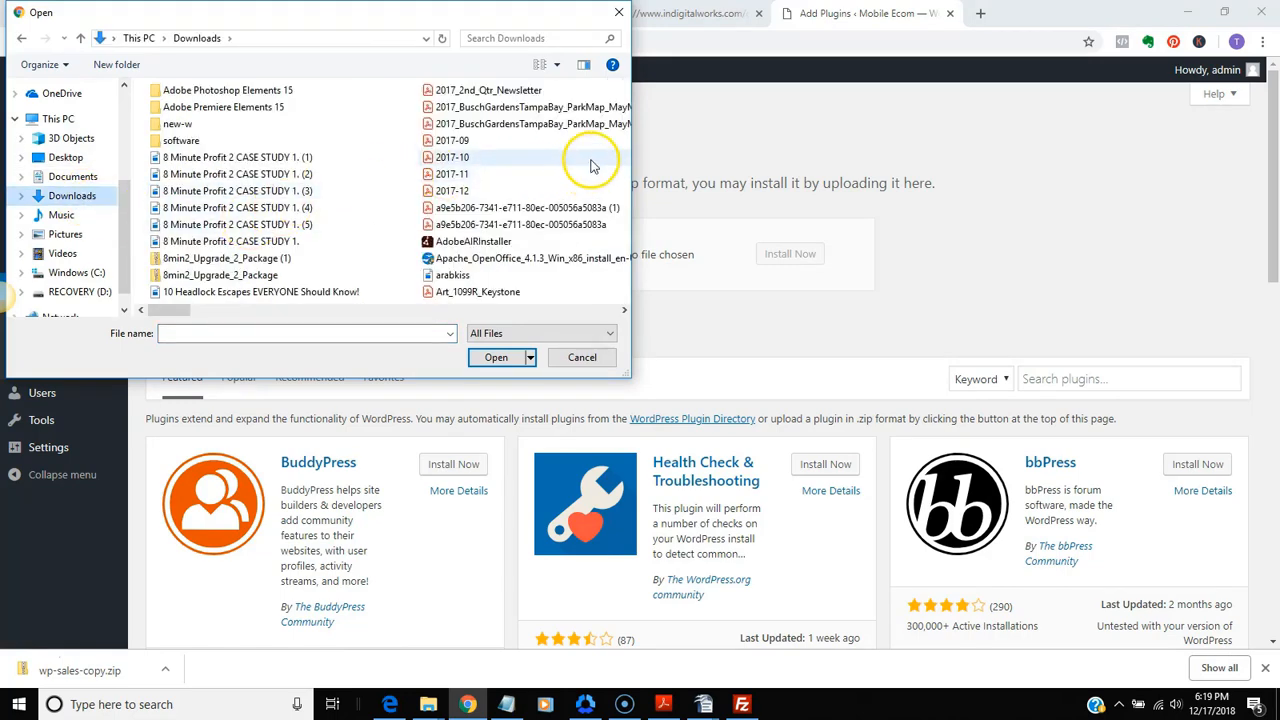
{"action": "scroll", "coordinate": [300, 235], "scroll_direction": "down", "scroll_amount": 10}
{"action": "left_click_drag", "start_coordinate": [428, 309], "coordinate": [133, 302]}
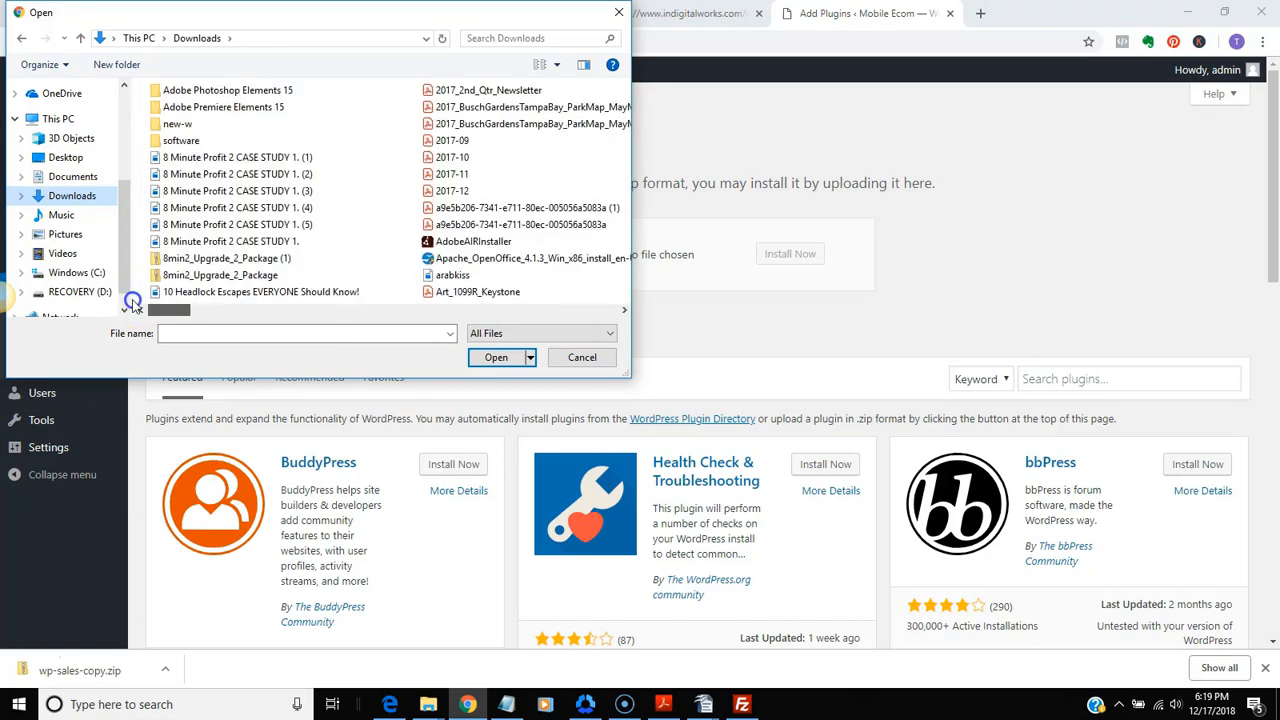
{"action": "left_click", "coordinate": [172, 142]}
{"action": "double_click", "coordinate": [172, 142]}
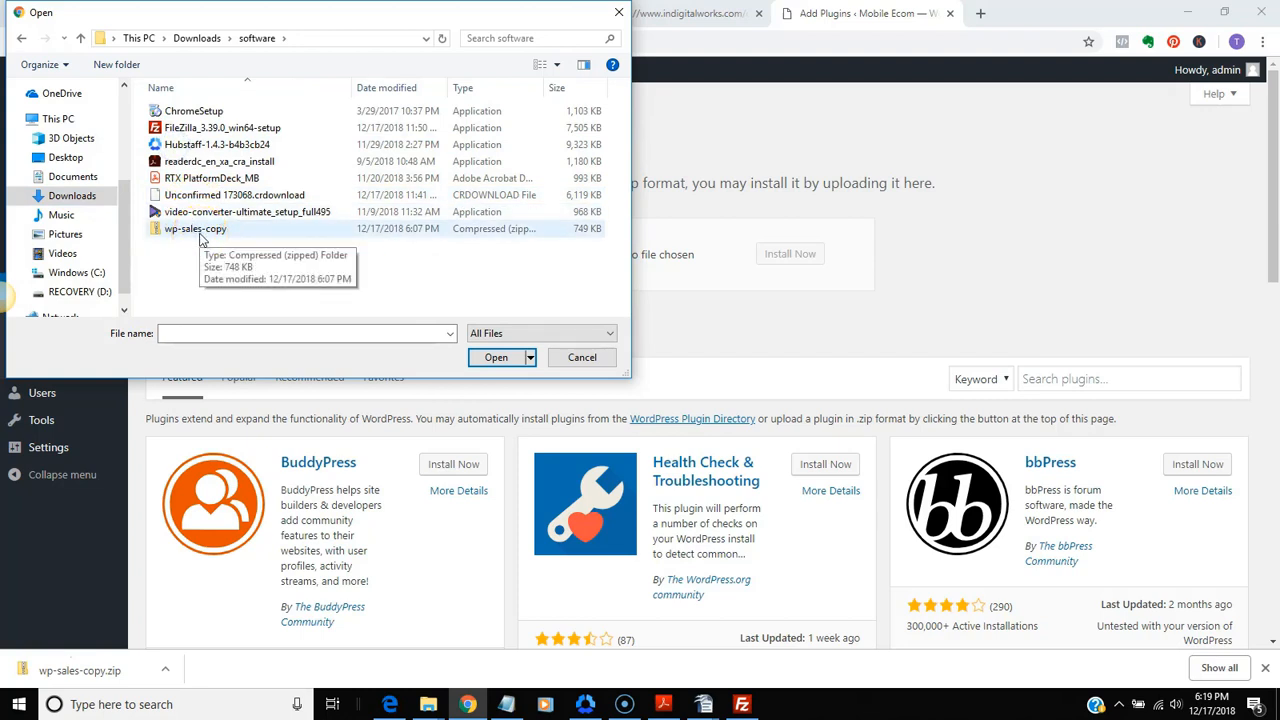
{"action": "left_click", "coordinate": [201, 237]}
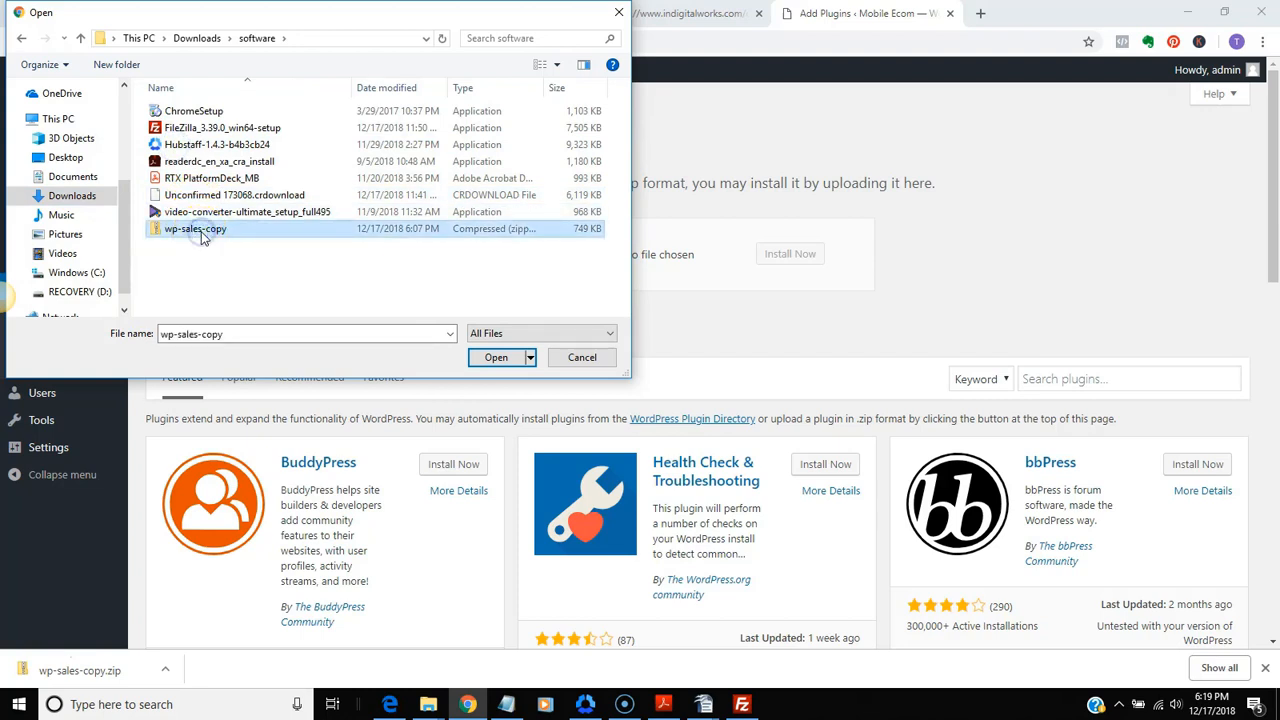
{"action": "left_click", "coordinate": [497, 357]}
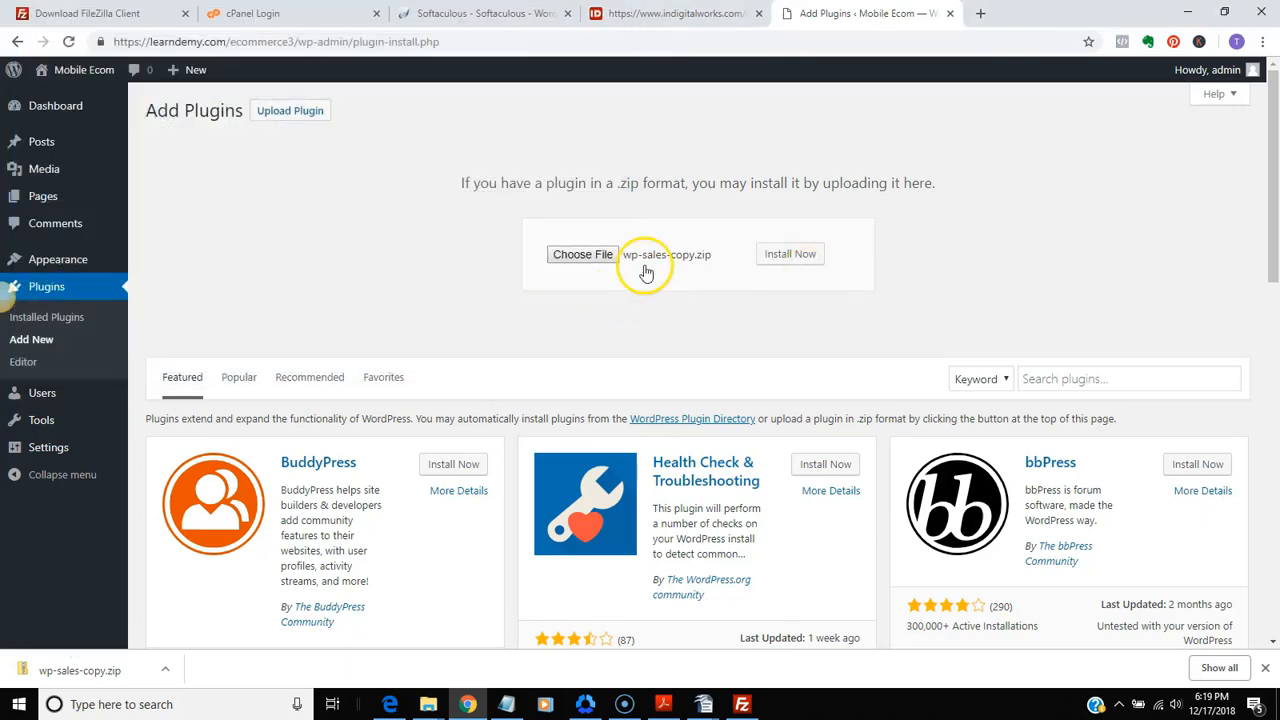
{"action": "left_click", "coordinate": [775, 265]}
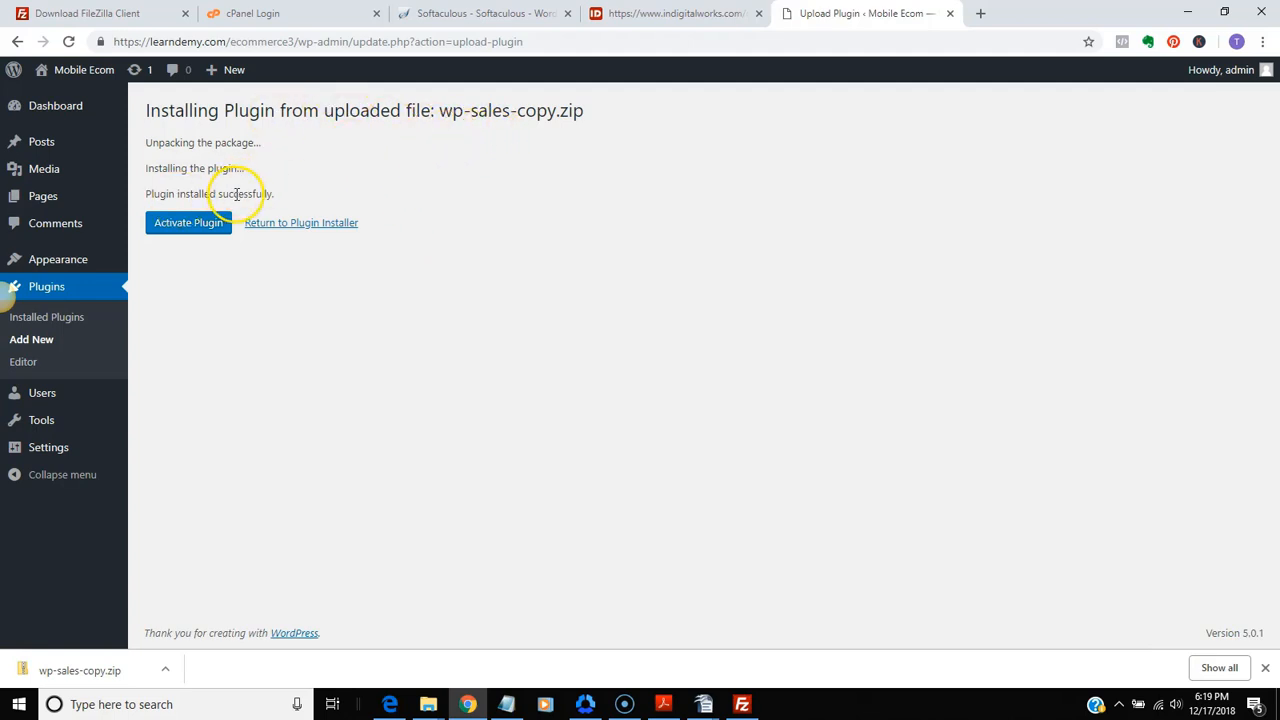
{"action": "left_click", "coordinate": [188, 223]}
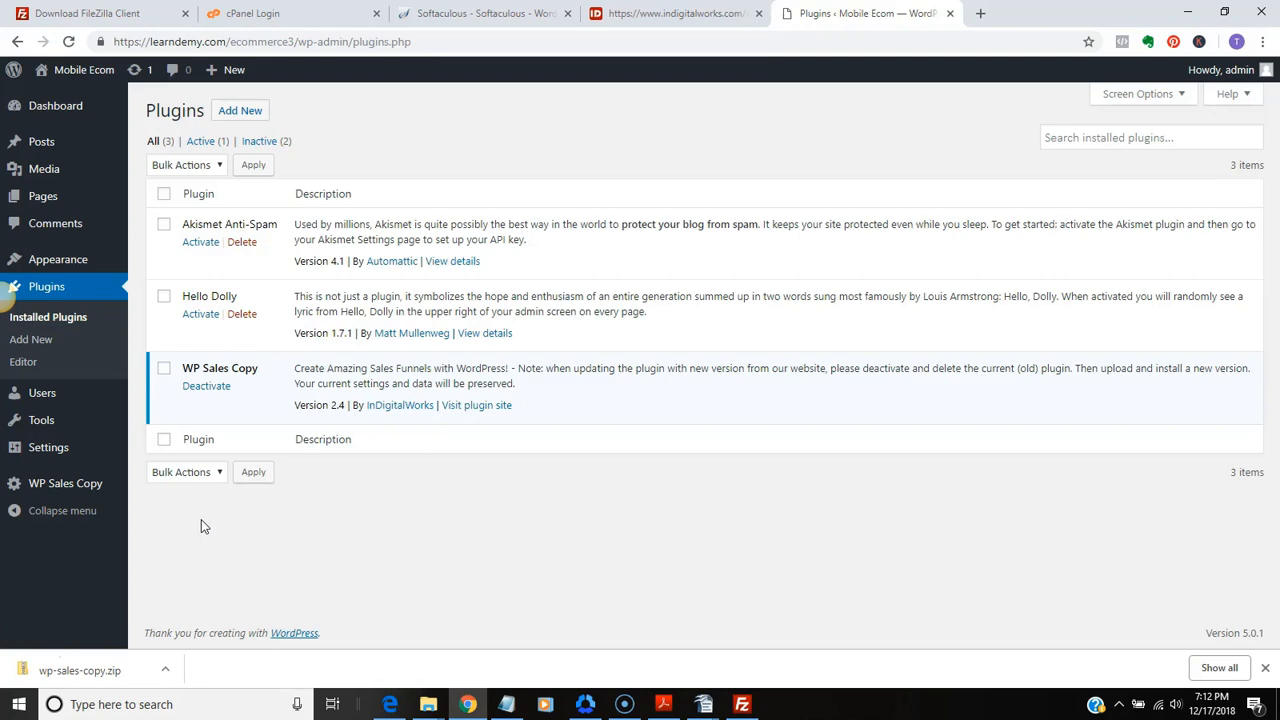
Create a new page titled "Ecommerce Squeeze"
{"action": "left_click", "coordinate": [40, 196]}
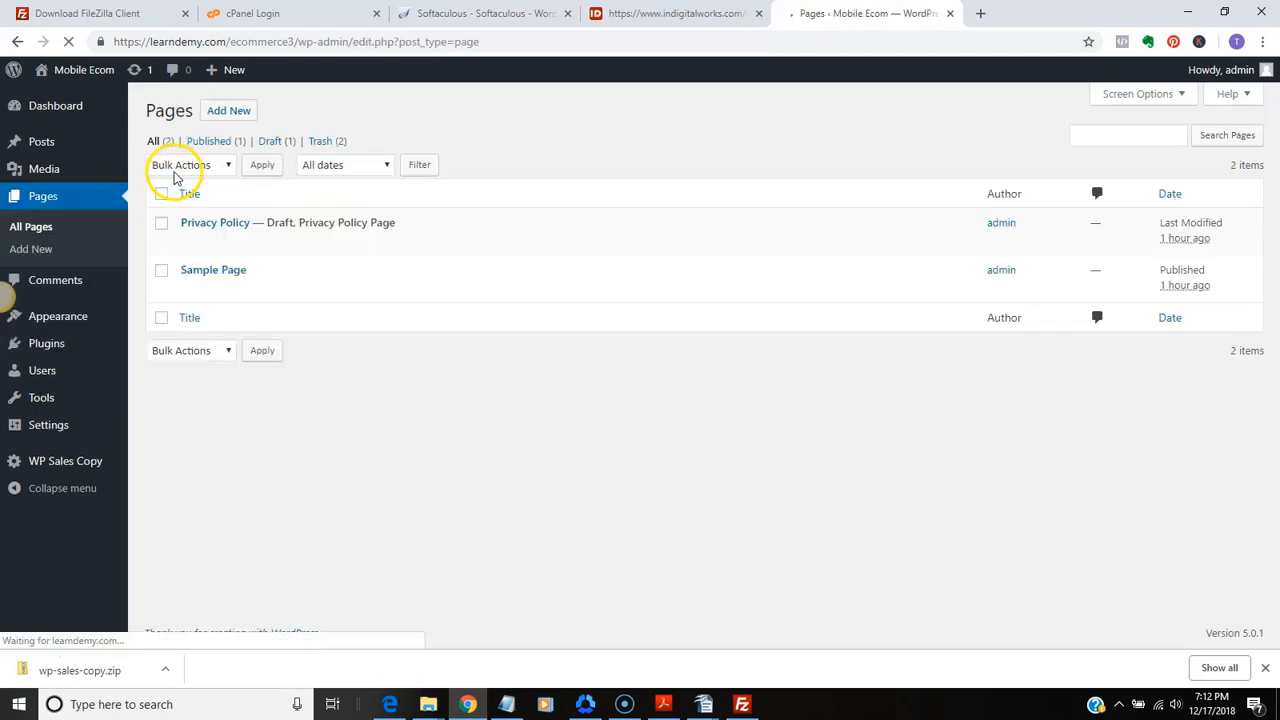
{"action": "left_click", "coordinate": [232, 112]}
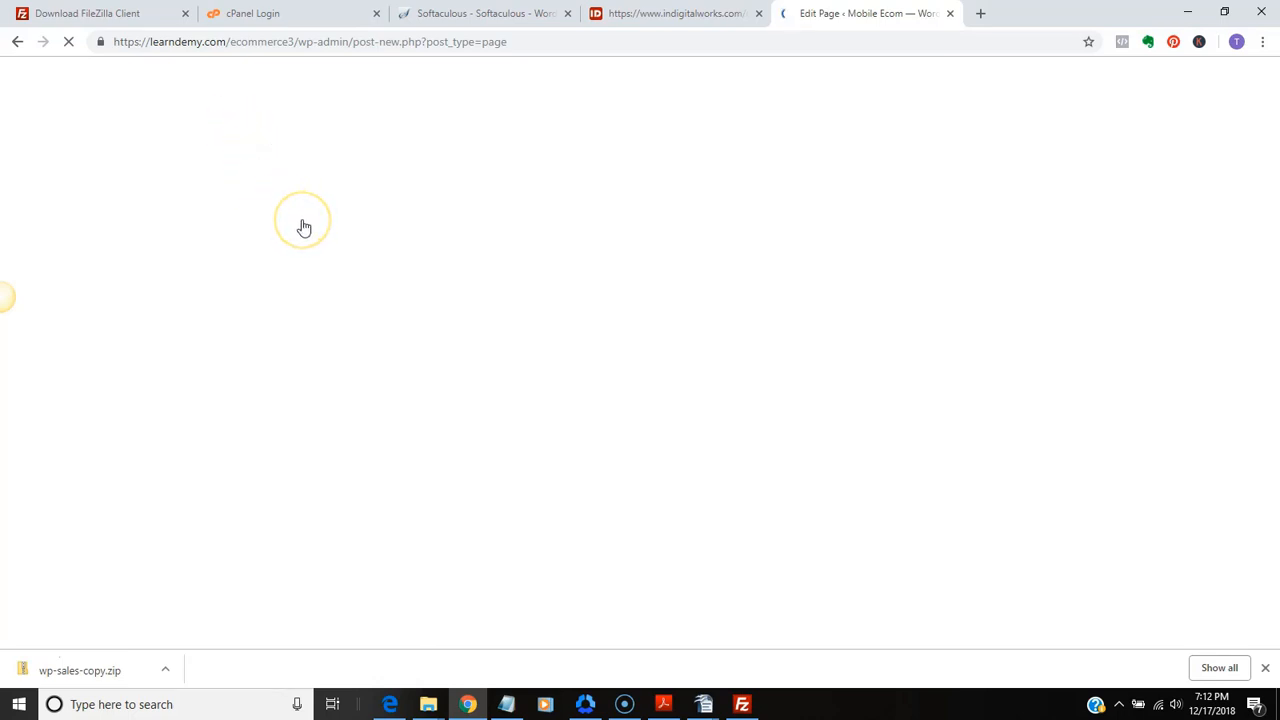
{"action": "left_click", "coordinate": [348, 208]}
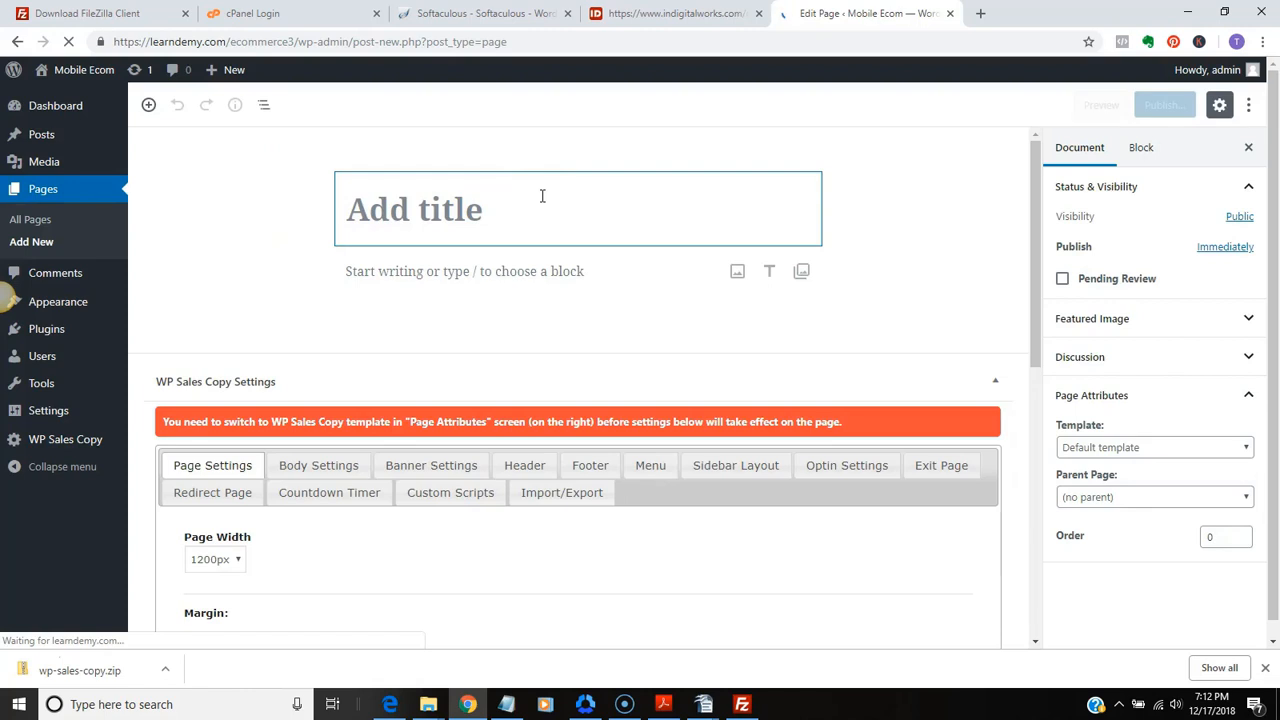
{"action": "type", "text": "Ecomm"}
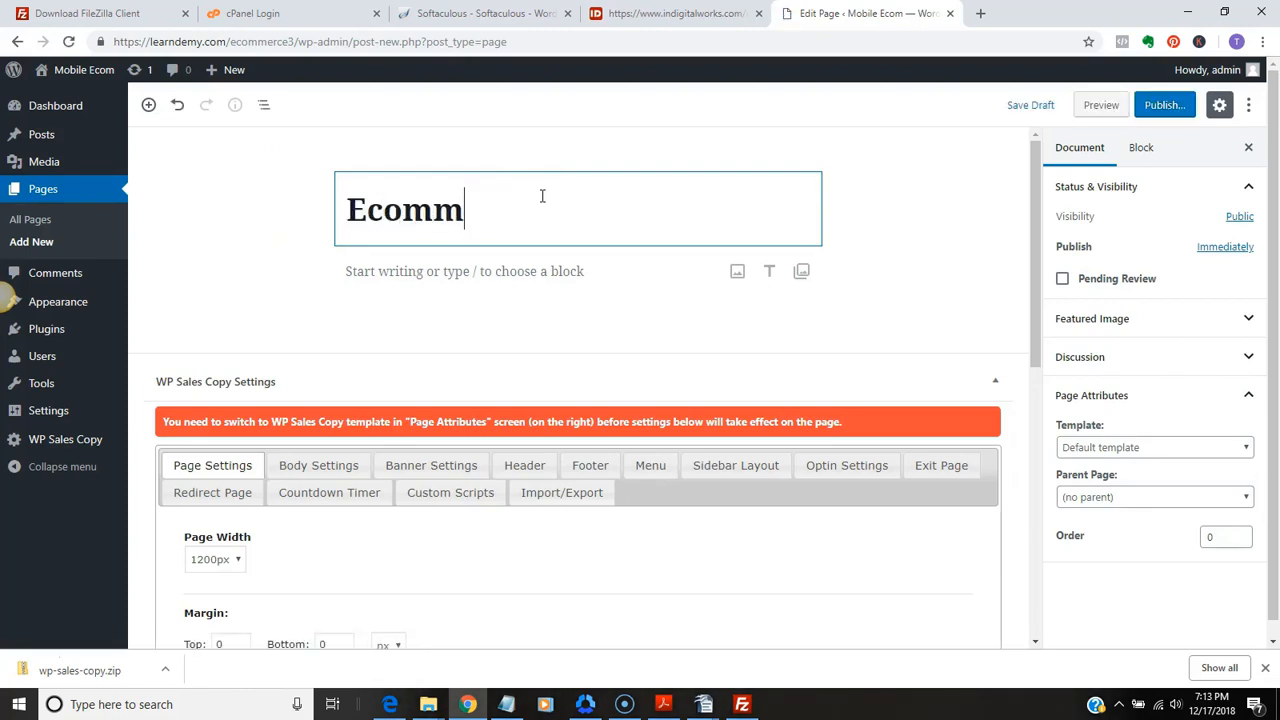
{"action": "type", "text": "erce Squeeze"}
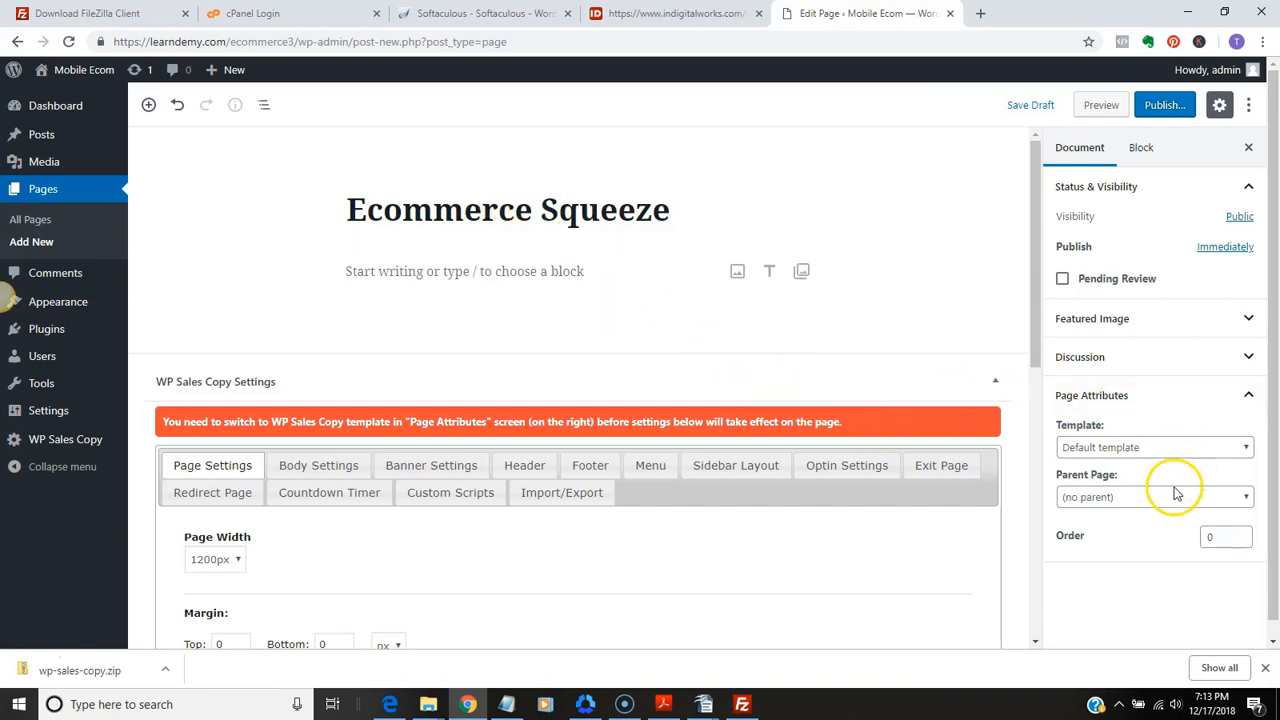
Set the page's template to WP Sales Copy and try to publish the page
{"action": "left_click", "coordinate": [1240, 447]}
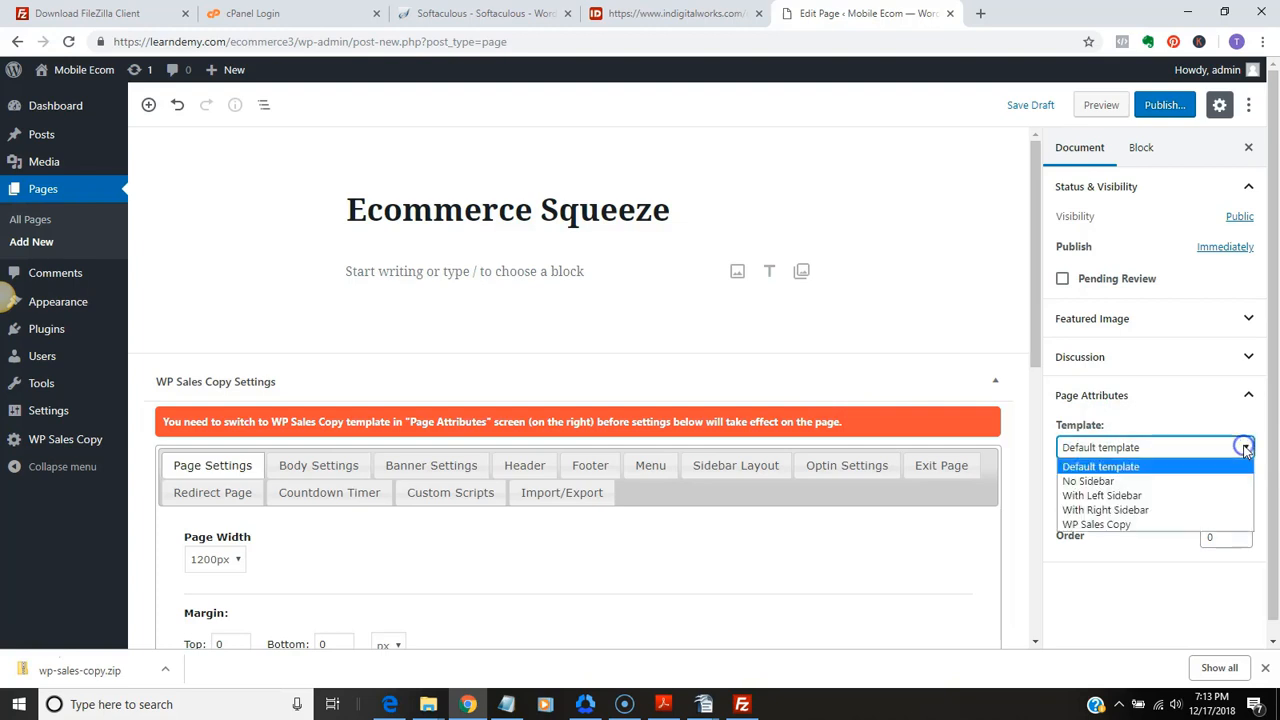
{"action": "left_click", "coordinate": [1157, 524]}
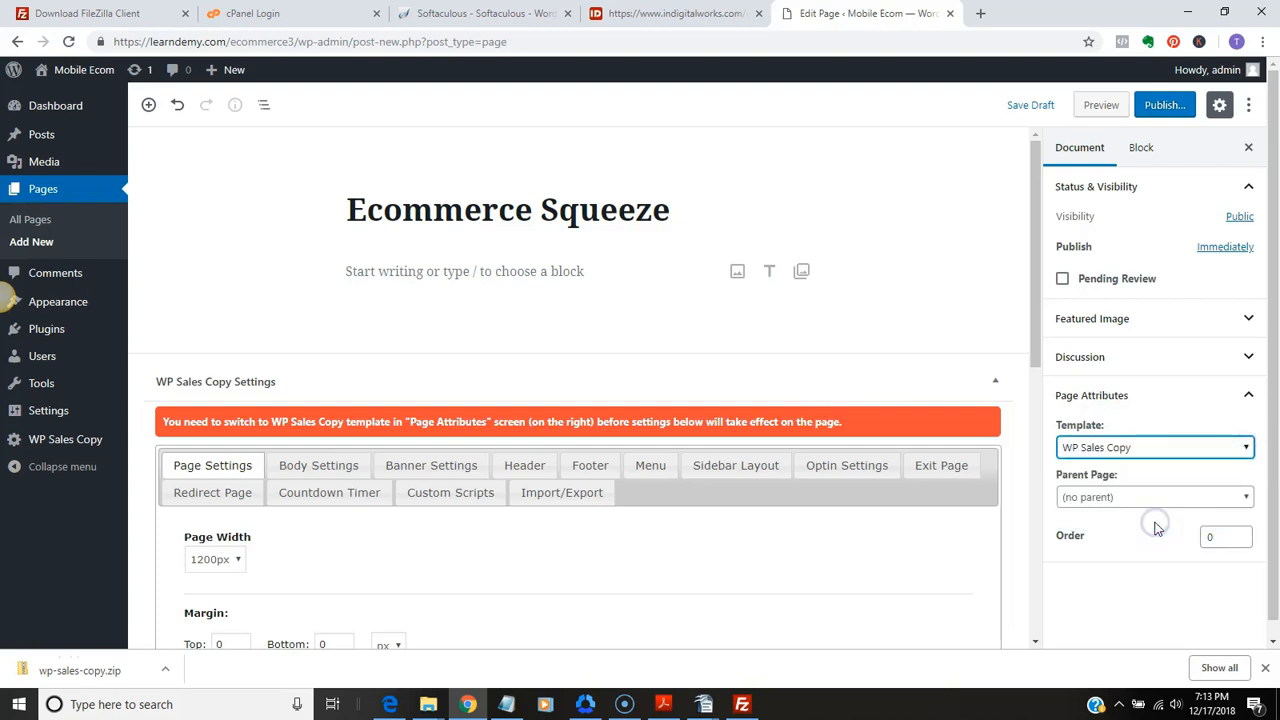
{"action": "left_click", "coordinate": [1160, 105]}
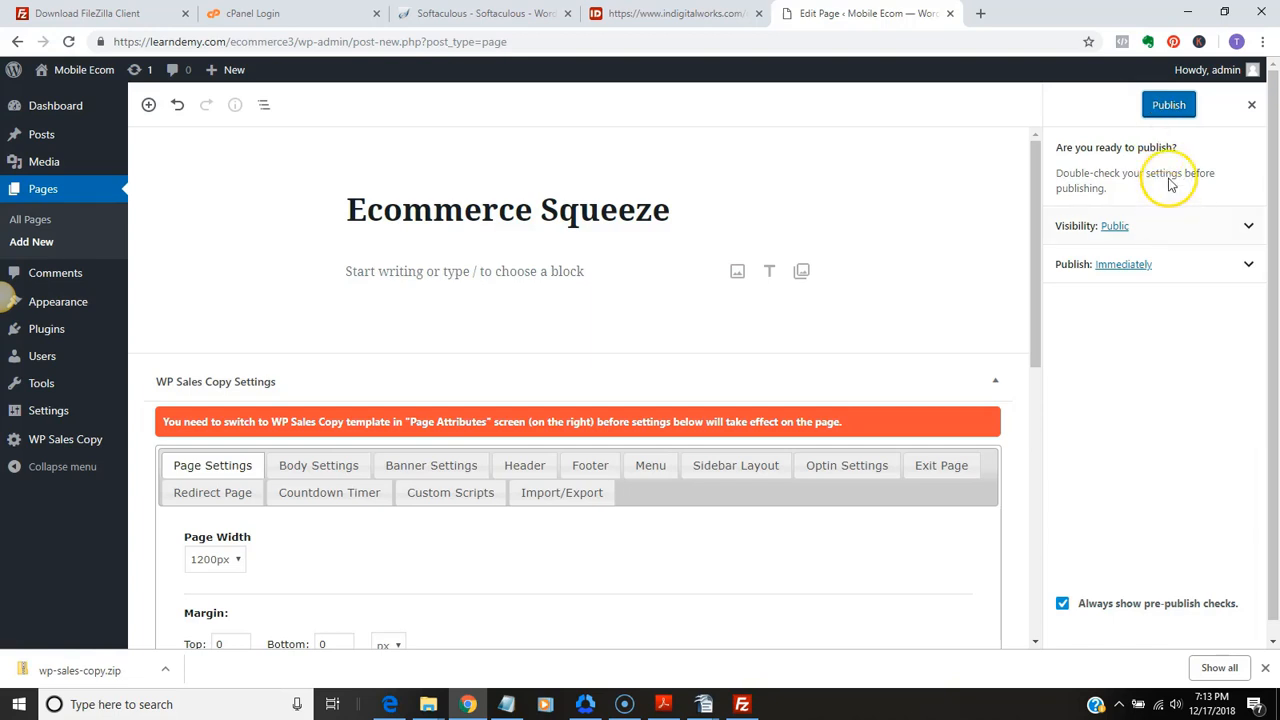
{"action": "left_click", "coordinate": [1170, 107]}
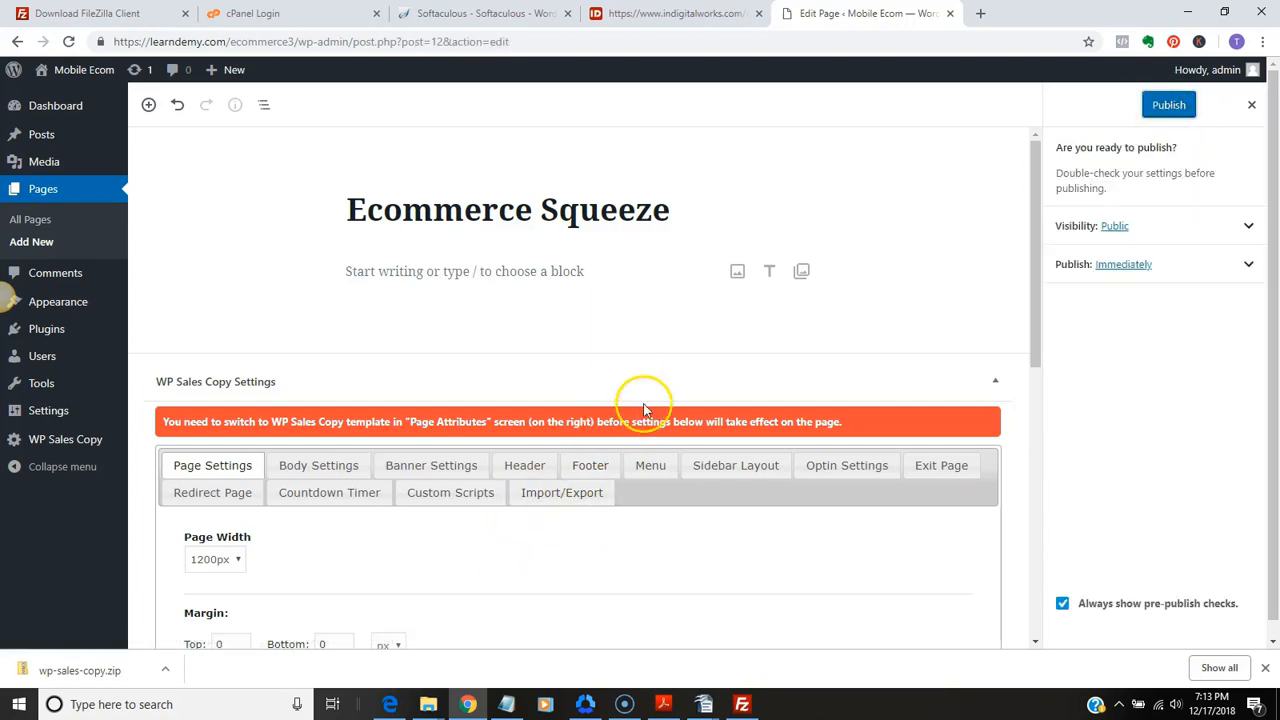
Open the Import/Export section of the WP Sales Copy settings and enable Import Main Page Contents
{"action": "left_click", "coordinate": [563, 496]}
{"action": "left_click_drag", "start_coordinate": [1033, 365], "coordinate": [1033, 466]}
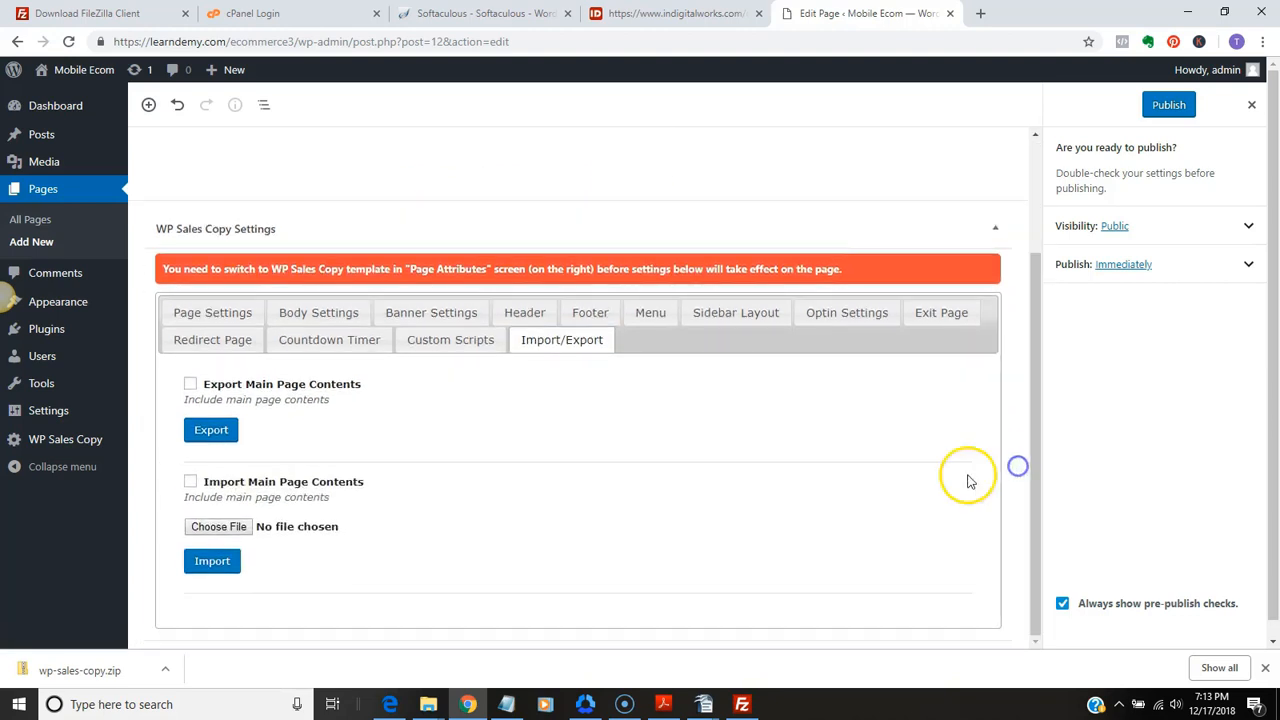
{"action": "left_click", "coordinate": [190, 488]}
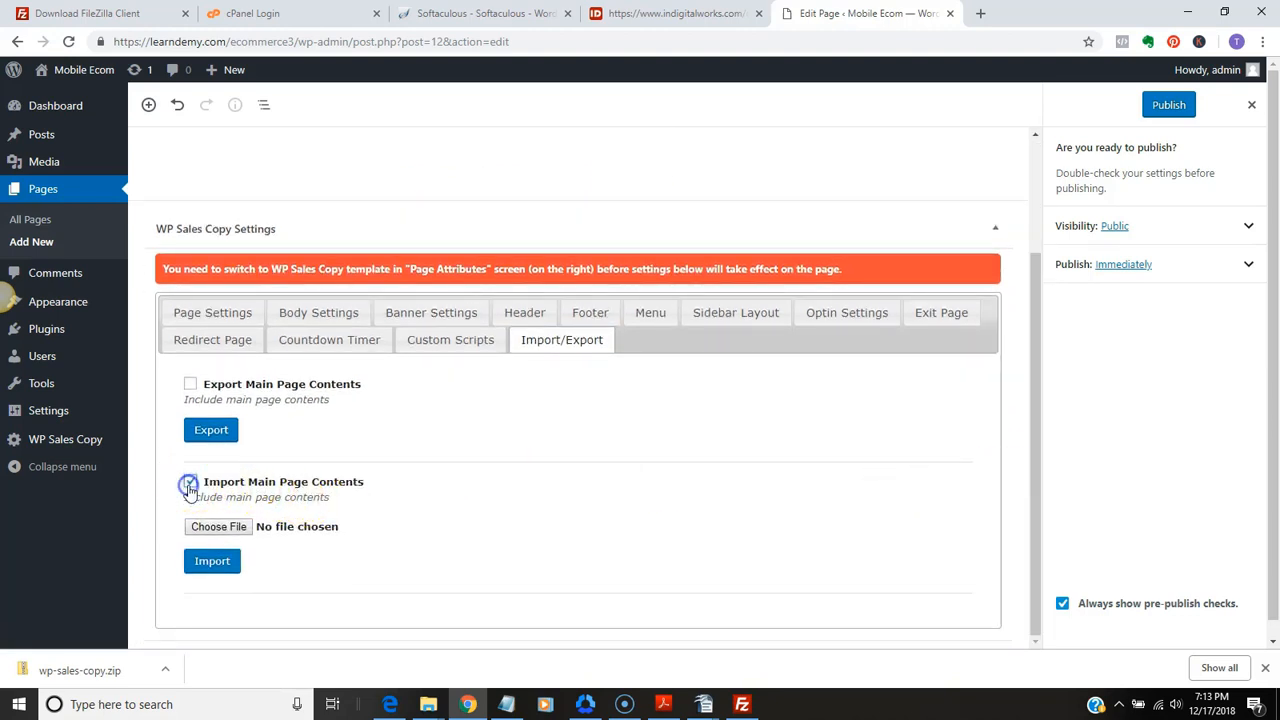
Choose mobile-ecommerce-theme.csv from the Mobile-eCommerce-simplified squeeze wp-theme folder as the import file
{"action": "left_click", "coordinate": [219, 527]}
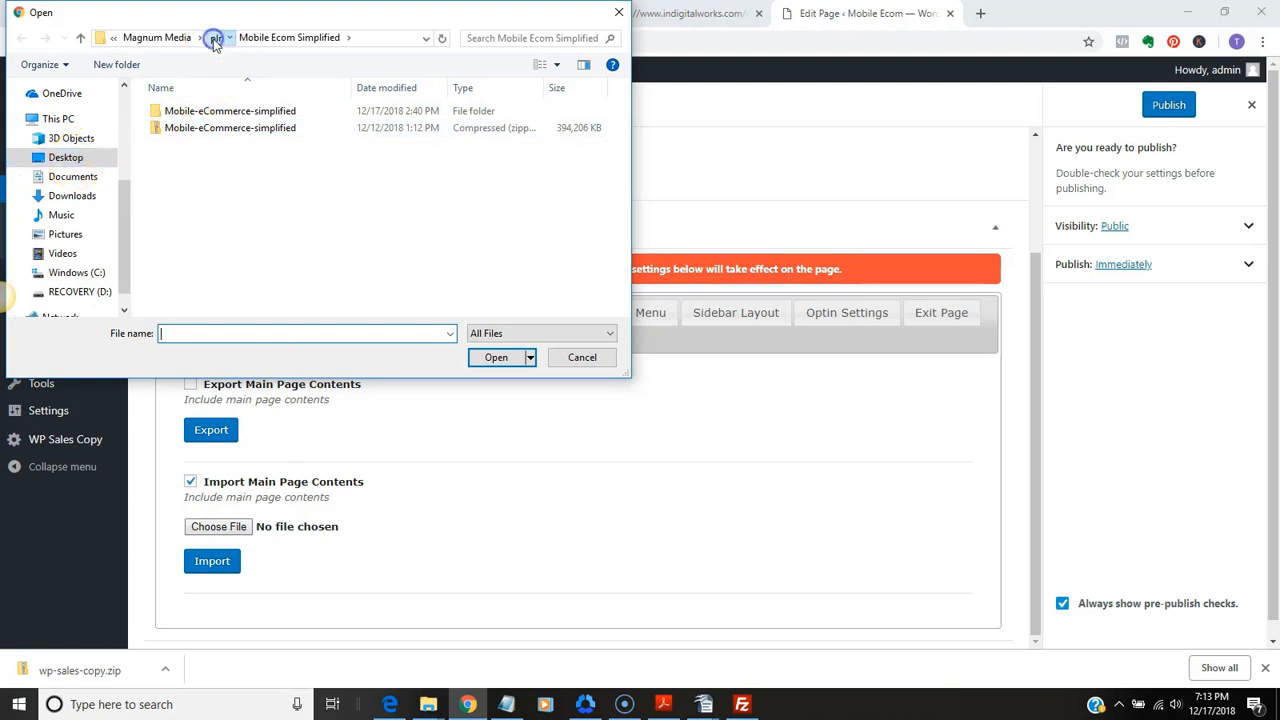
{"action": "left_click", "coordinate": [215, 37]}
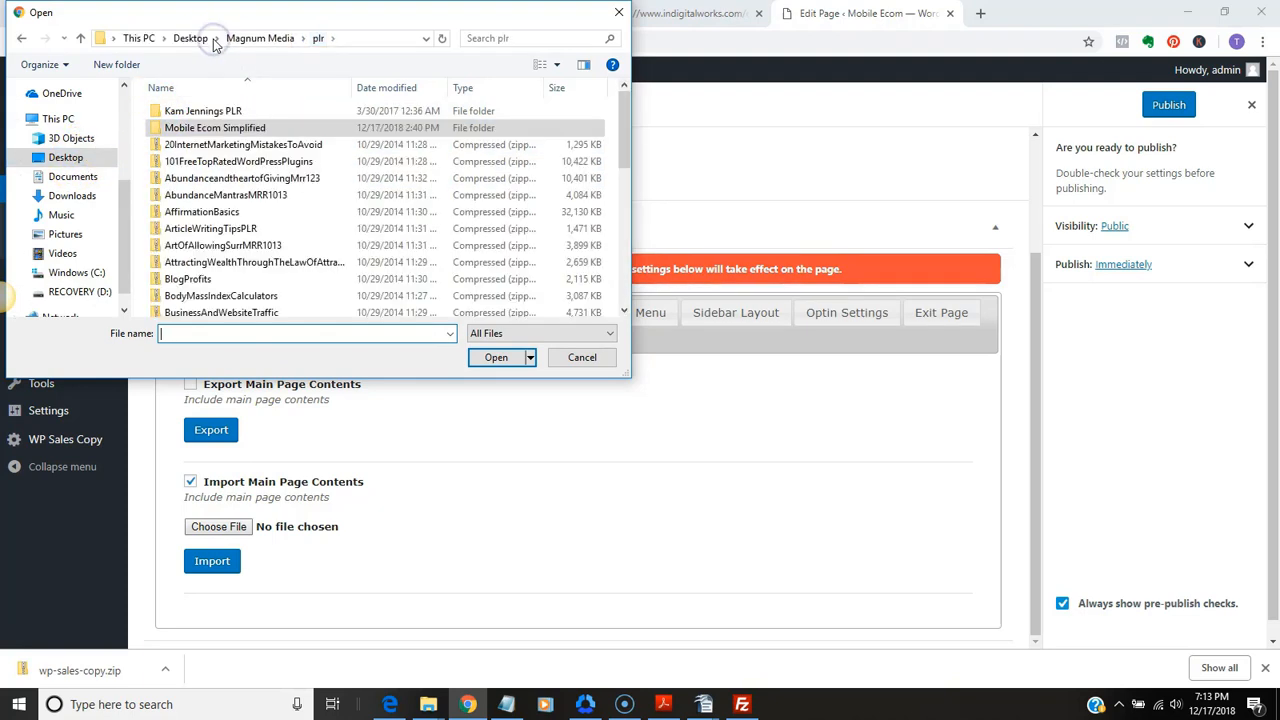
{"action": "double_click", "coordinate": [245, 127]}
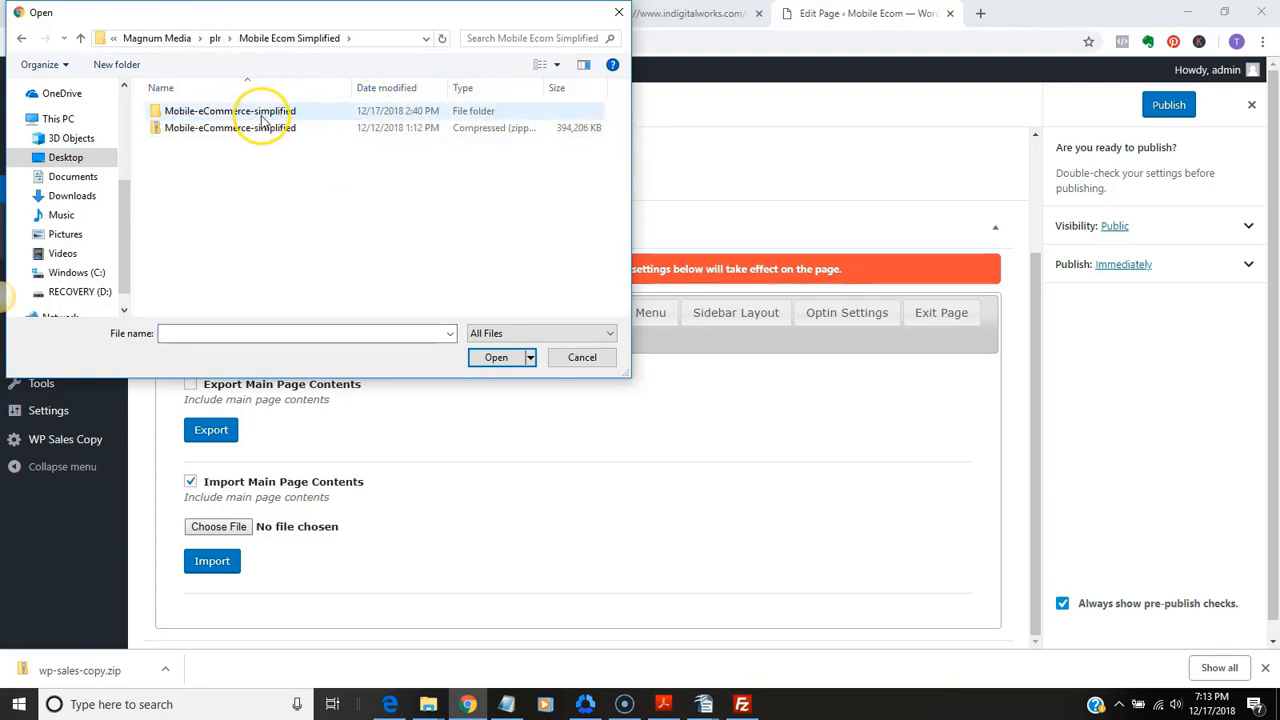
{"action": "double_click", "coordinate": [263, 112]}
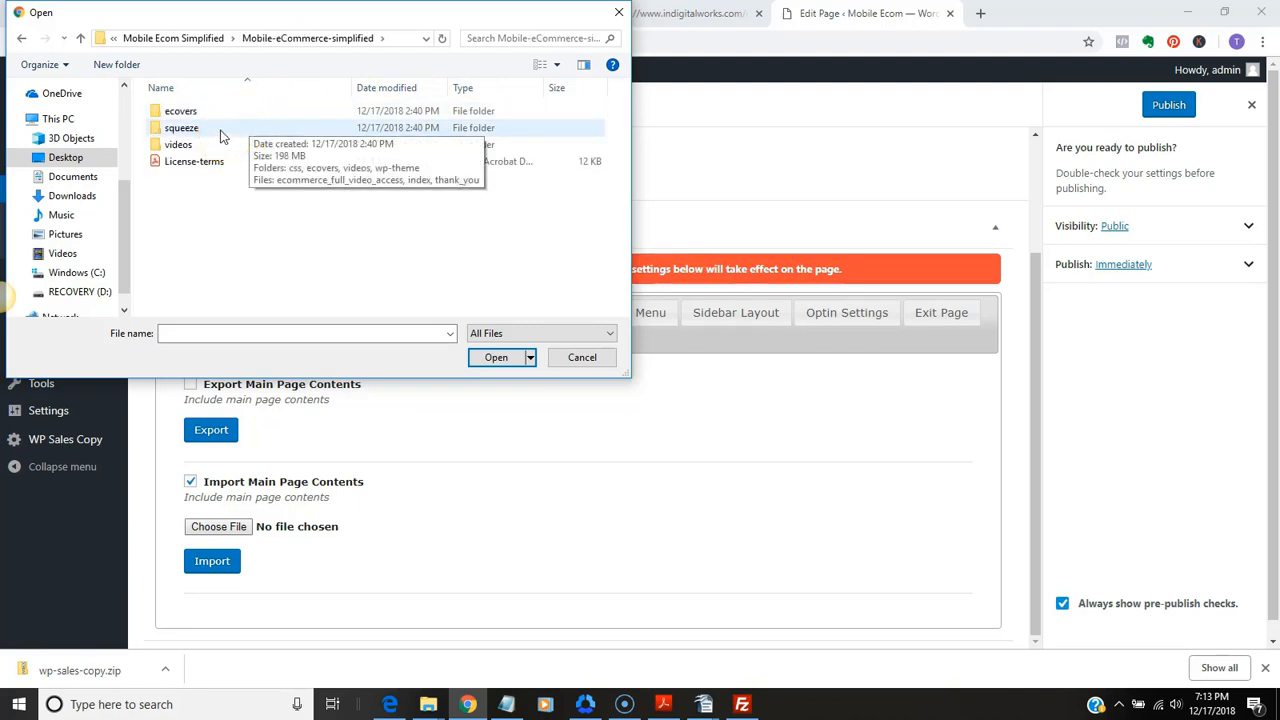
{"action": "double_click", "coordinate": [222, 136]}
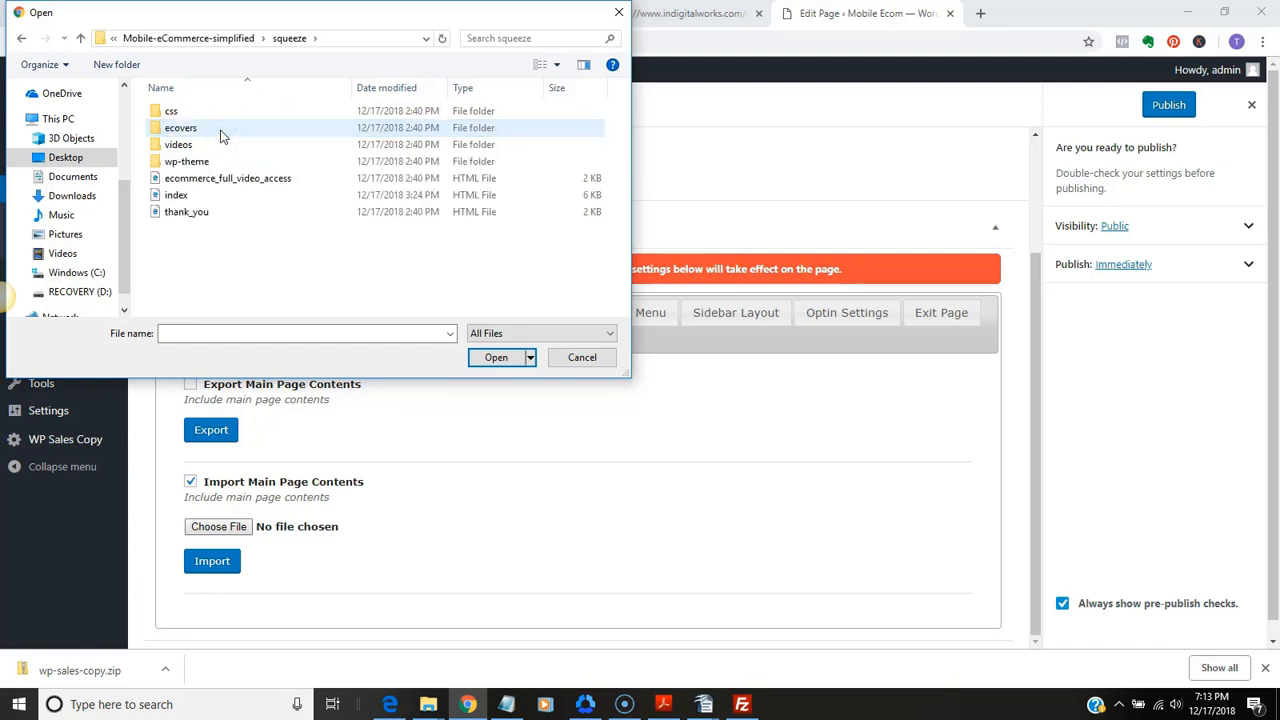
{"action": "left_click", "coordinate": [223, 186]}
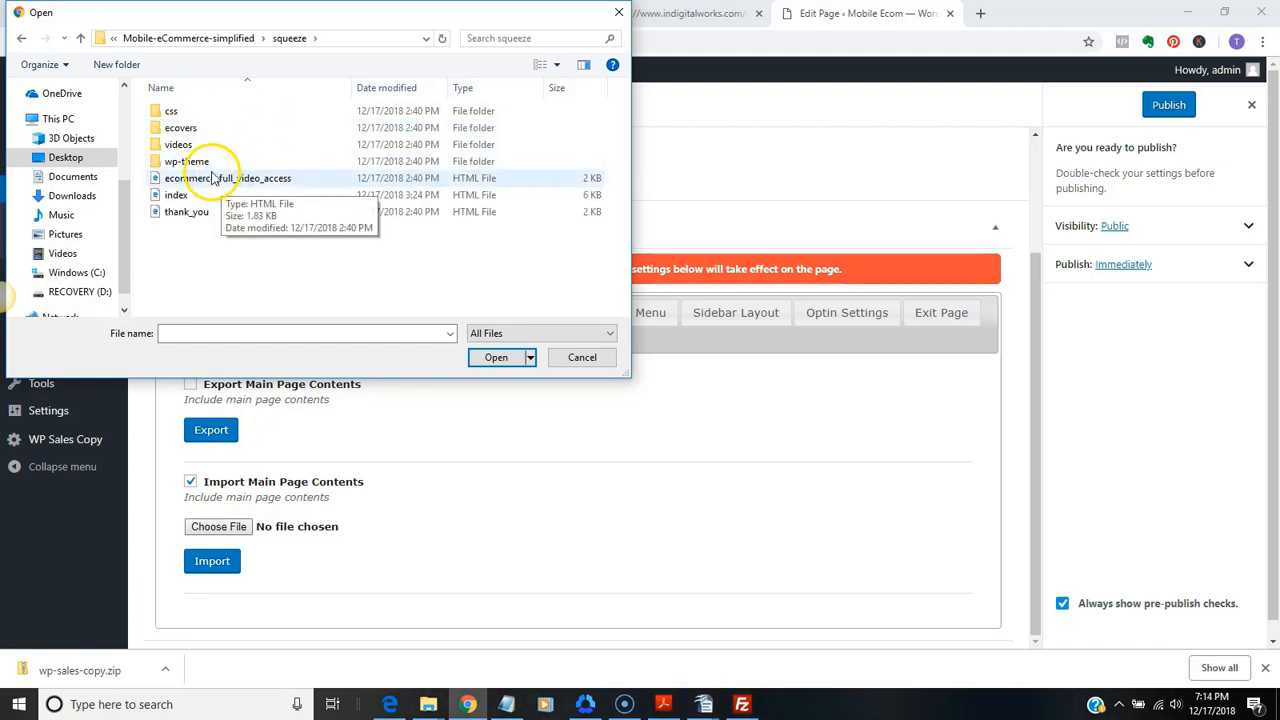
{"action": "double_click", "coordinate": [190, 162]}
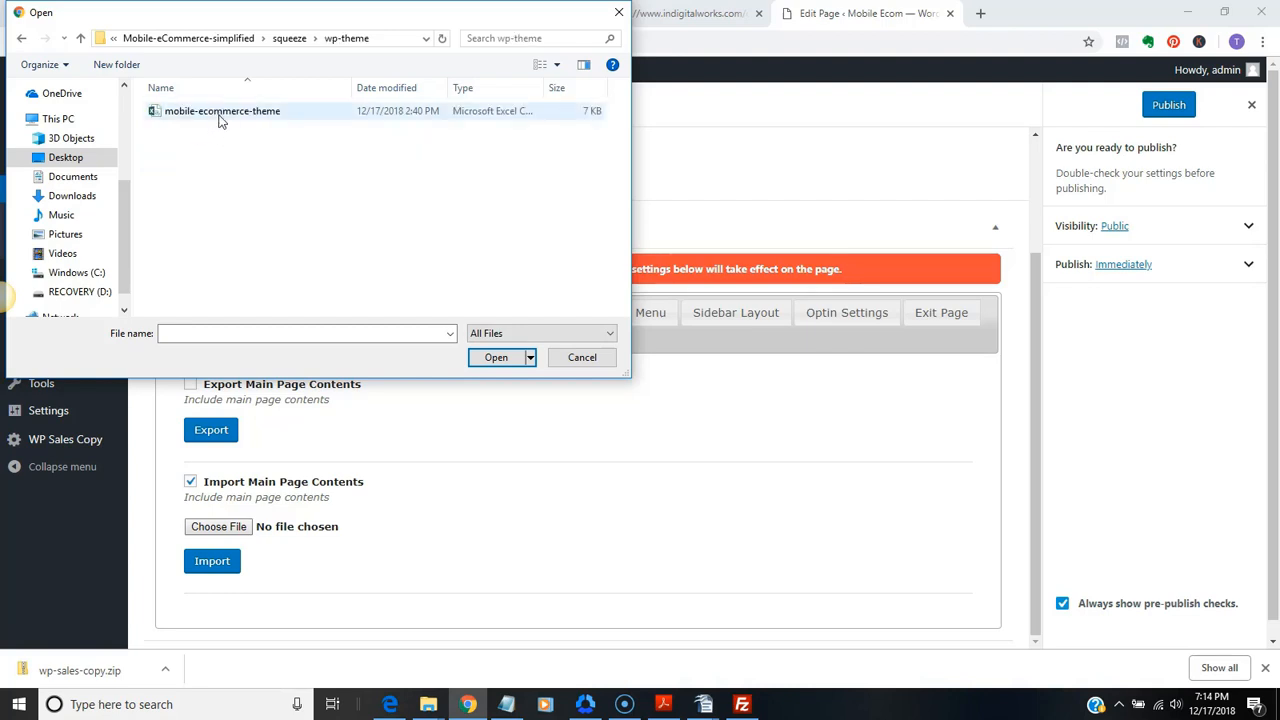
{"action": "left_click", "coordinate": [219, 115]}
{"action": "left_click", "coordinate": [487, 358]}
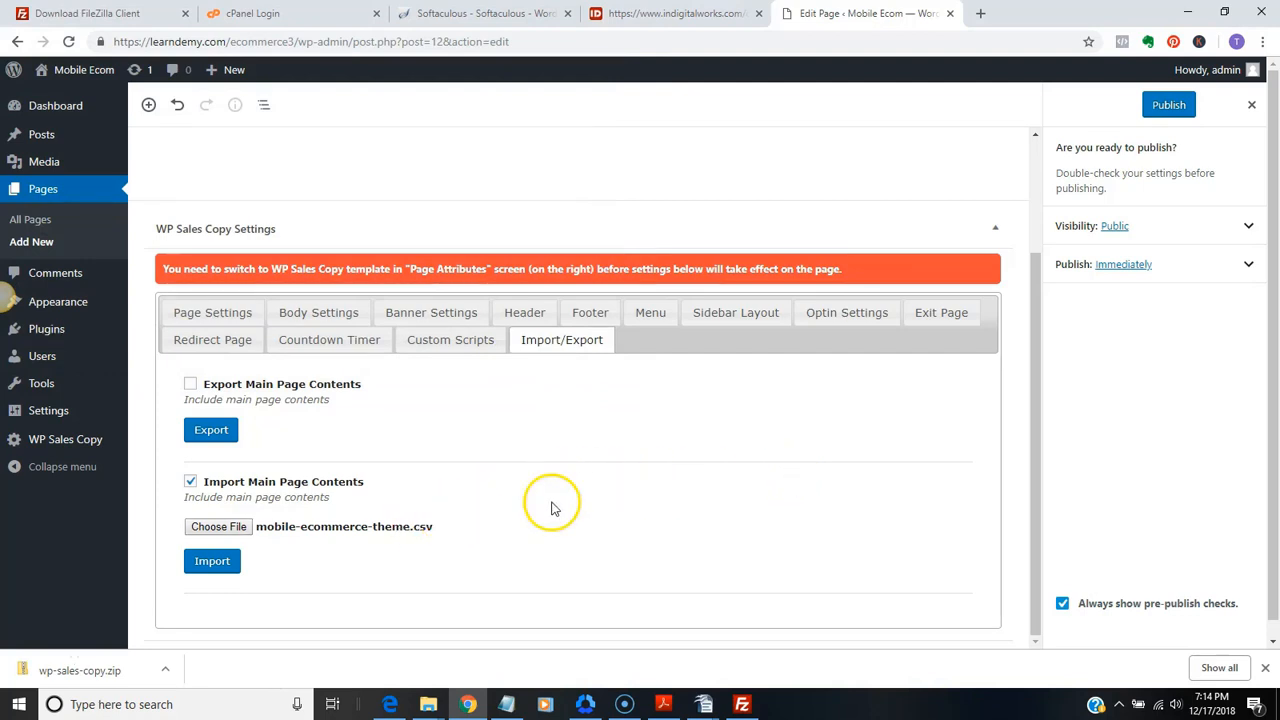
Import the chosen theme file into the Ecommerce Squeeze page and publish the page
{"action": "left_click", "coordinate": [210, 569]}
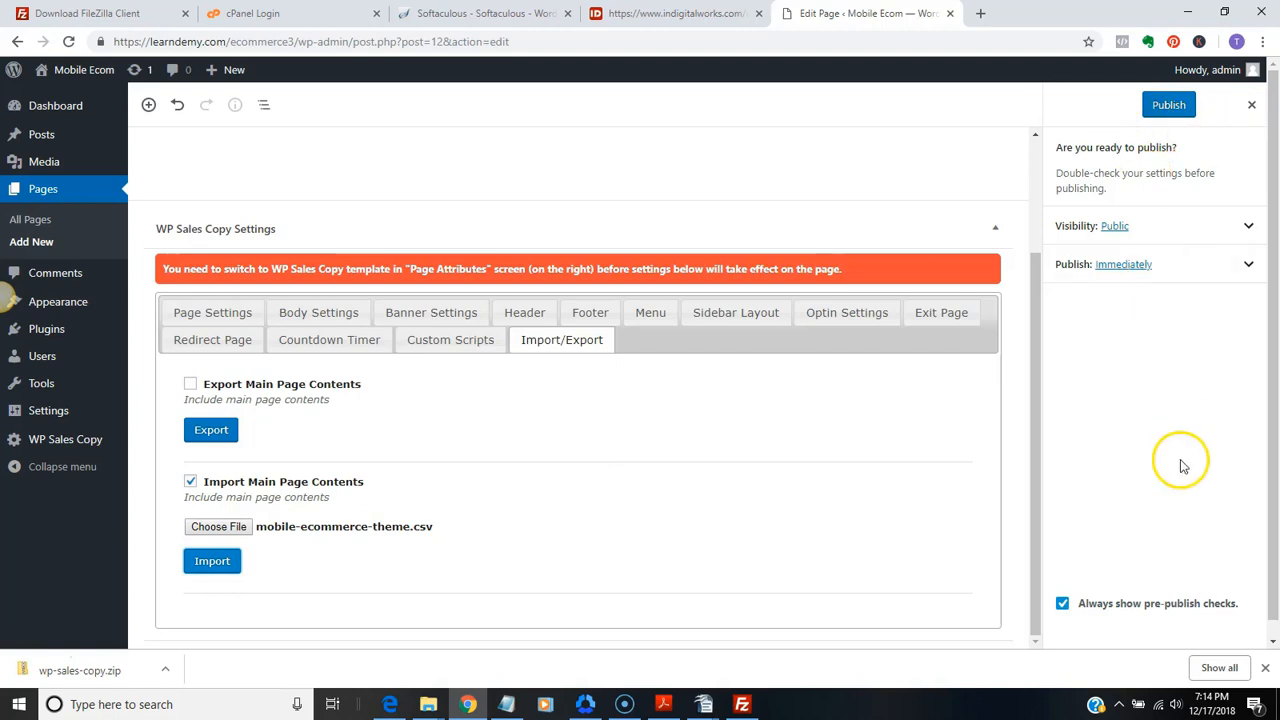
{"action": "left_click", "coordinate": [1165, 108]}
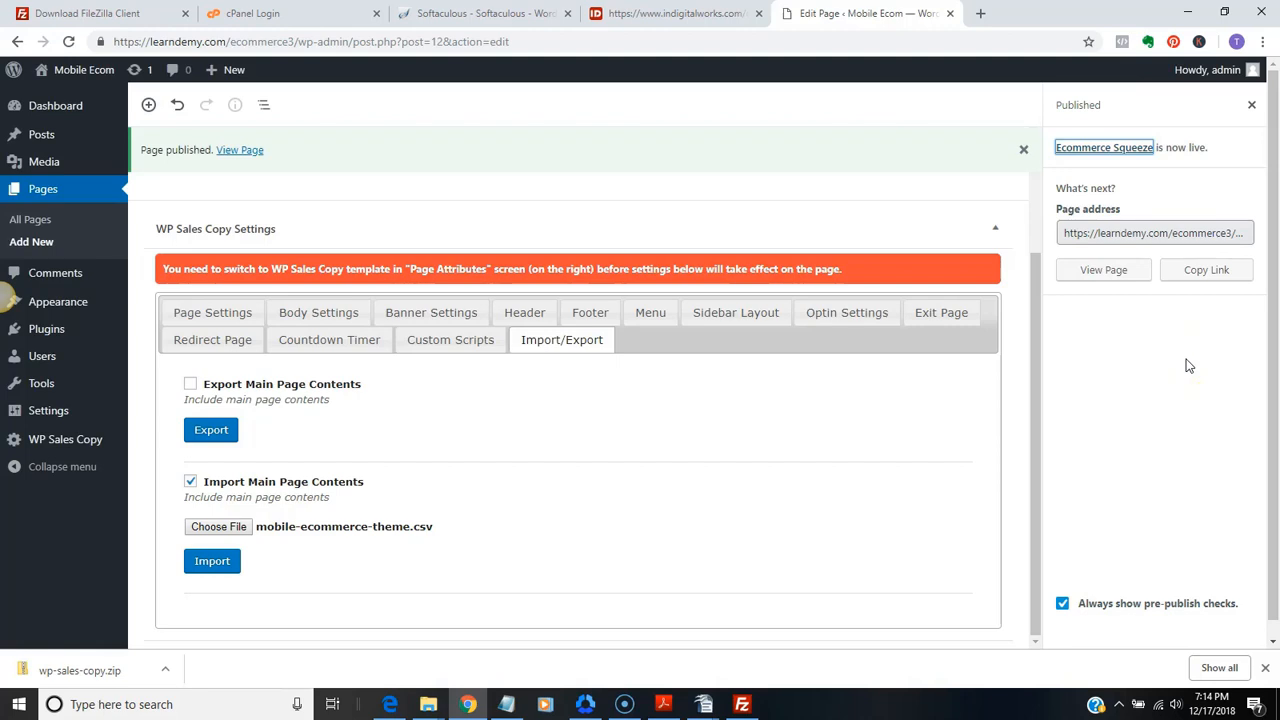
View the published Ecommerce Squeeze page and play its Mobile eCommerce video
{"action": "left_click", "coordinate": [250, 154]}
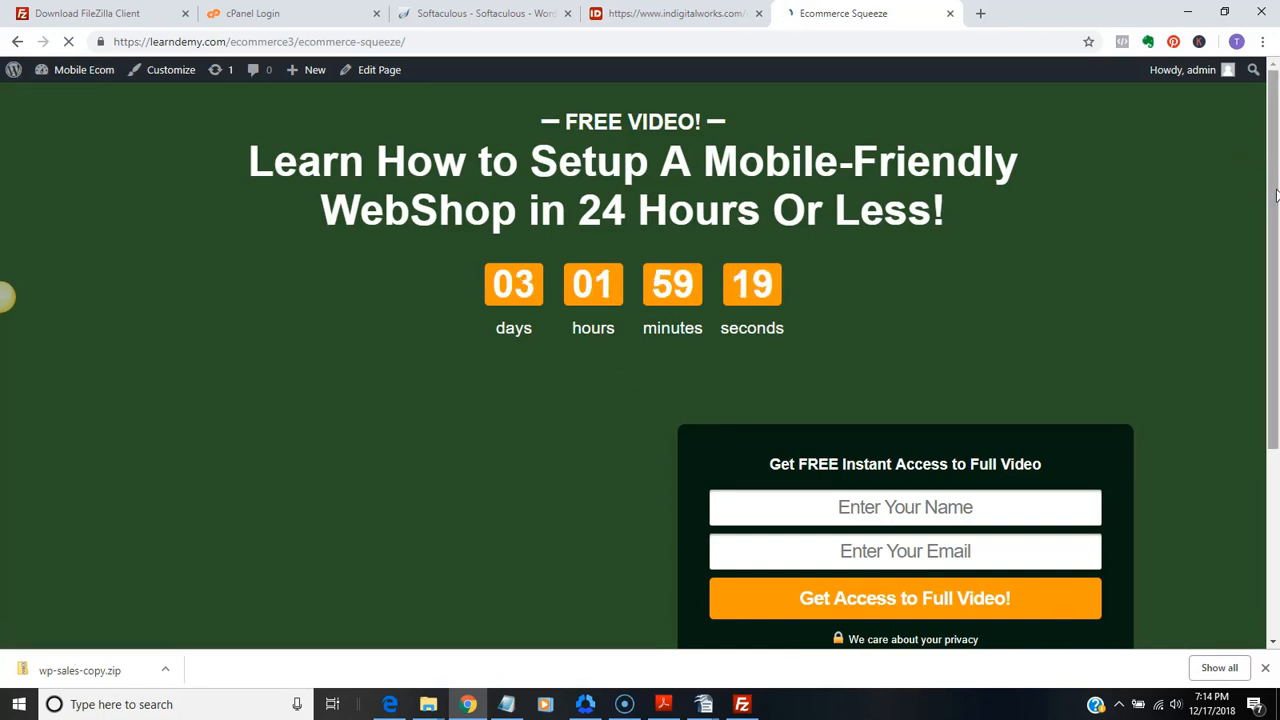
{"action": "left_click_drag", "start_coordinate": [1276, 195], "coordinate": [1275, 287]}
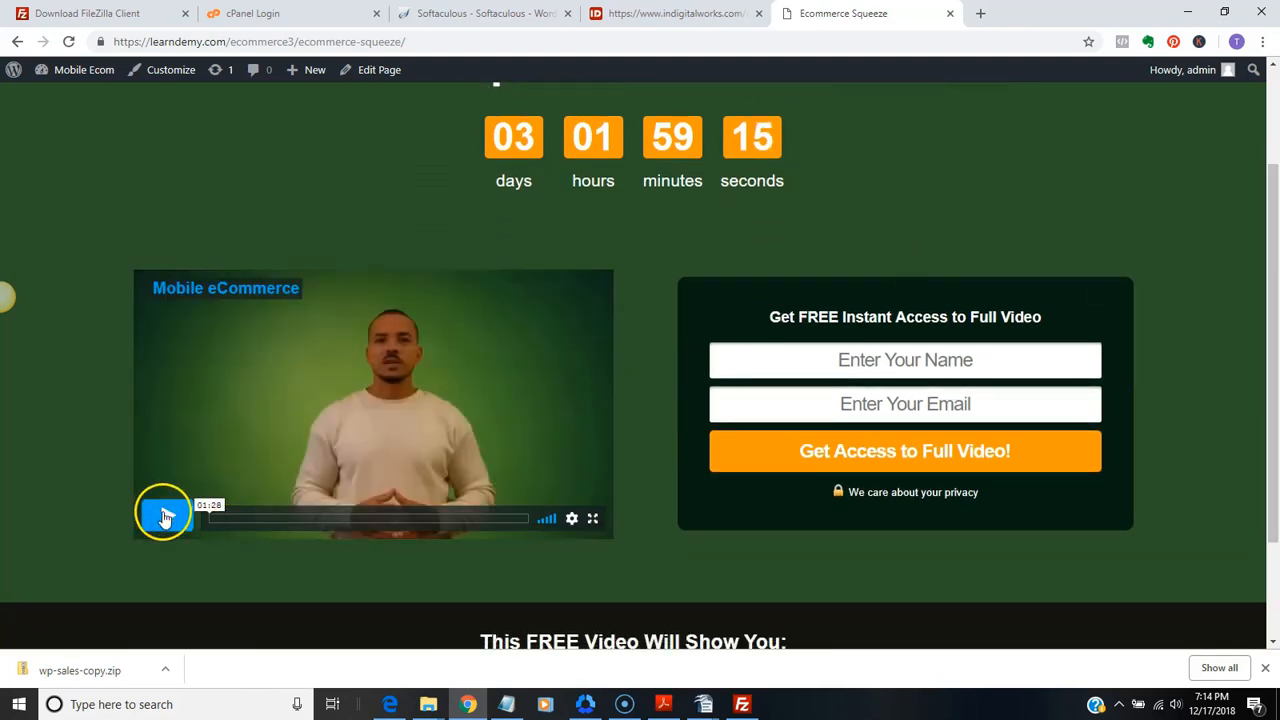
{"action": "left_click", "coordinate": [166, 515]}
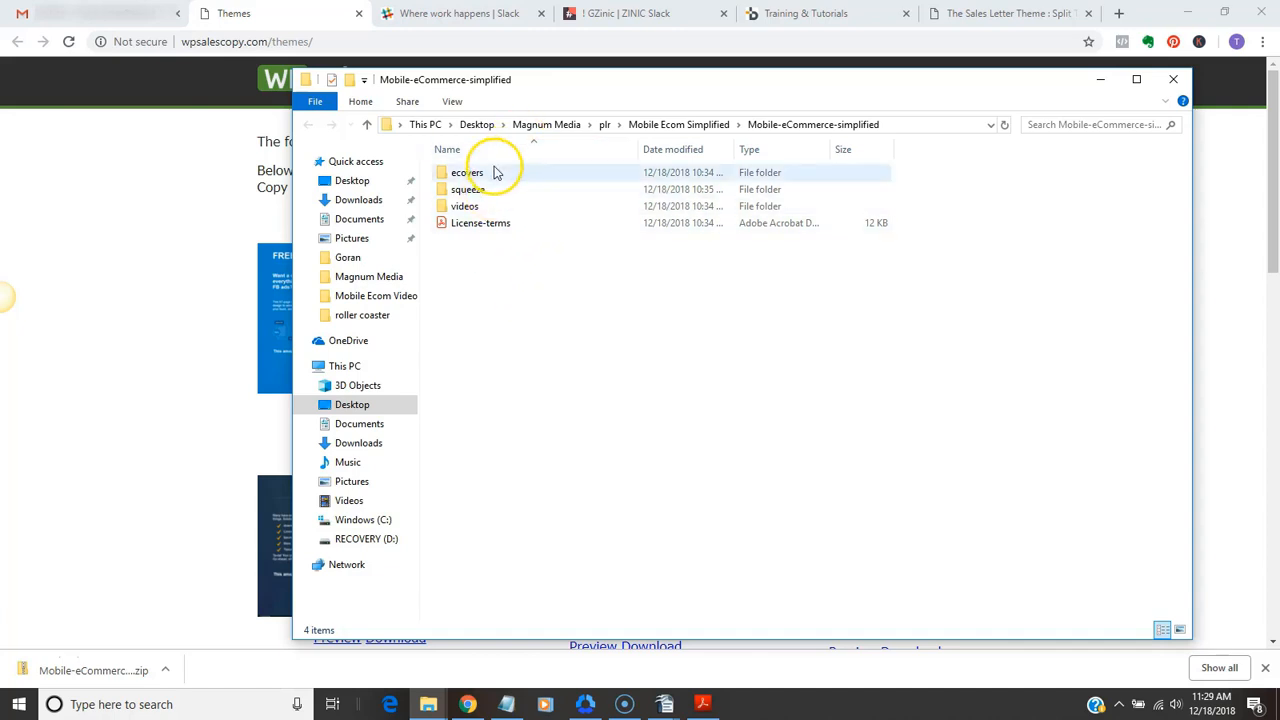
Look up mobile-ecommerce-theme in the squeeze folder's wp-theme subfolder and return to the Mobile-eCommerce-simplified folder
{"action": "double_click", "coordinate": [489, 194]}
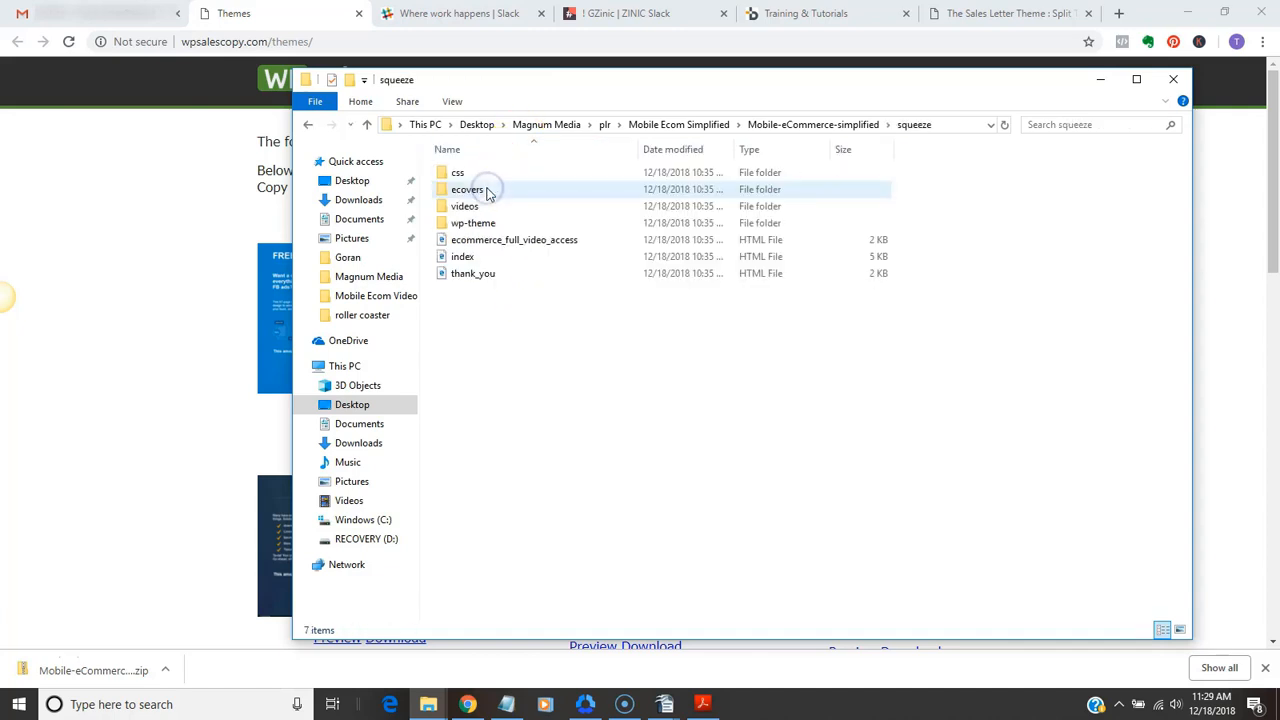
{"action": "double_click", "coordinate": [481, 224]}
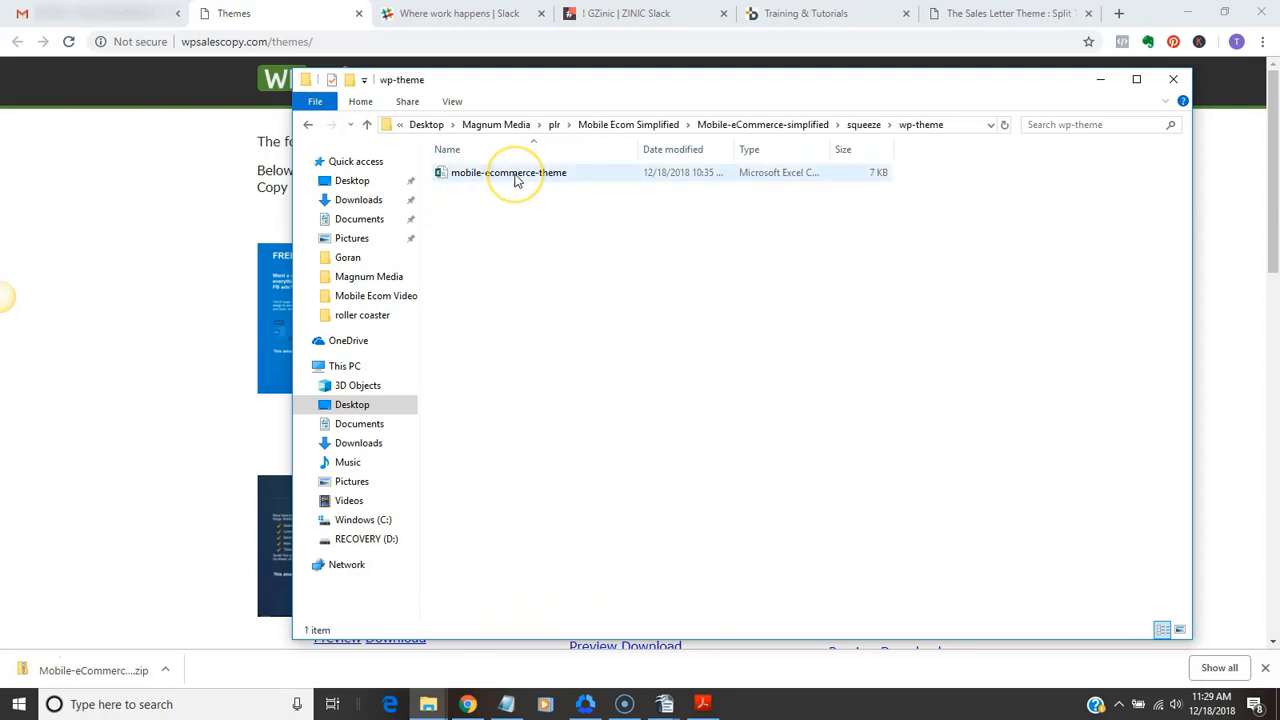
{"action": "left_click", "coordinate": [308, 124]}
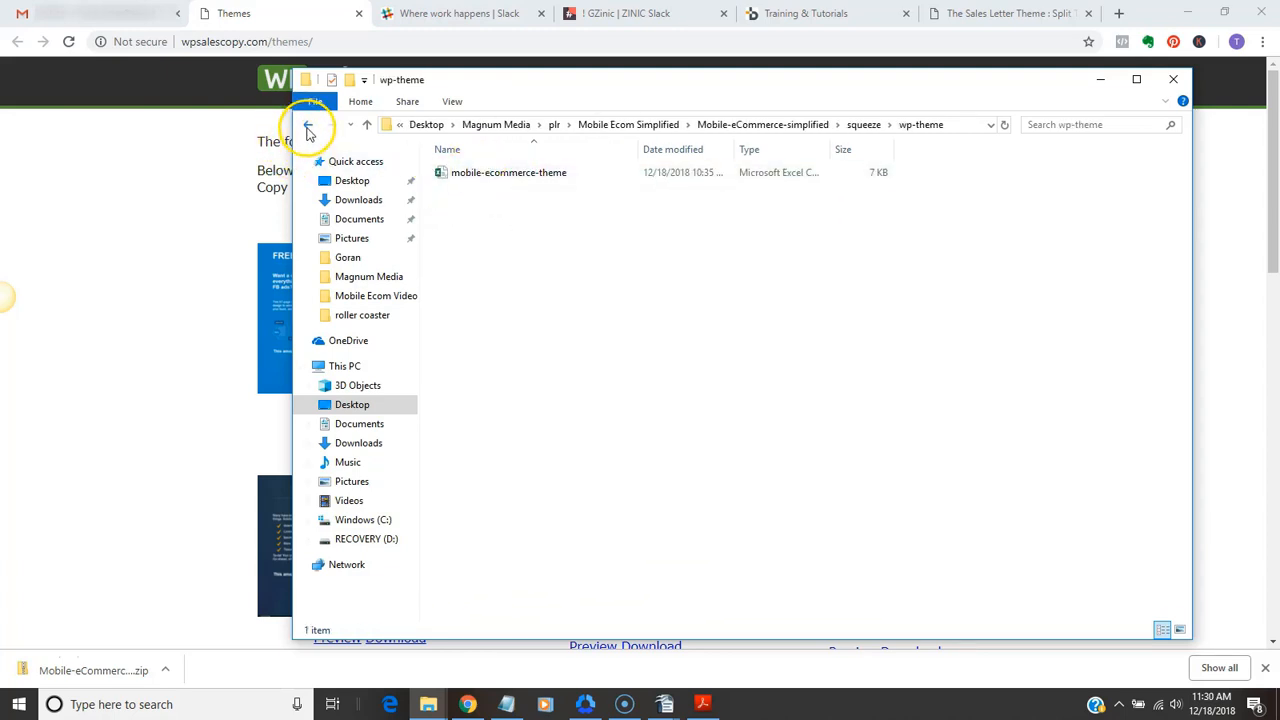
{"action": "left_click", "coordinate": [308, 125]}
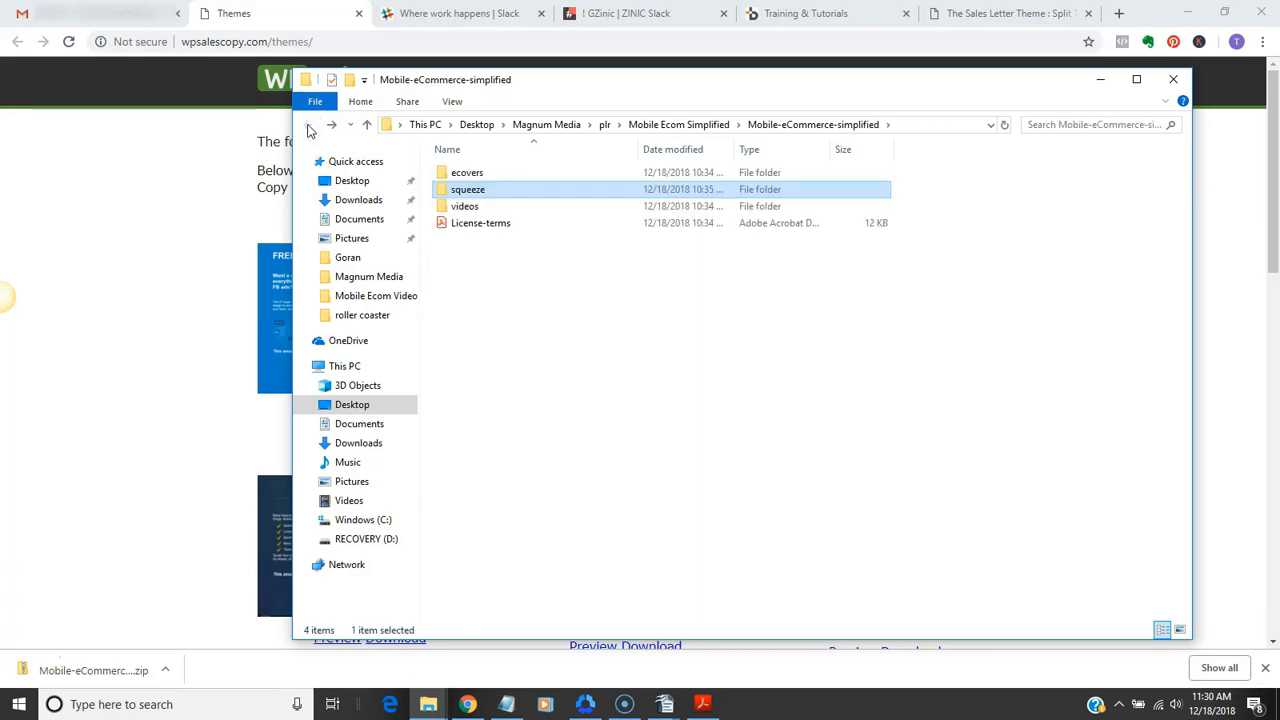
Browse the downloadable page themes on the WP Sales Copy Themes web page
{"action": "left_click", "coordinate": [301, 17]}
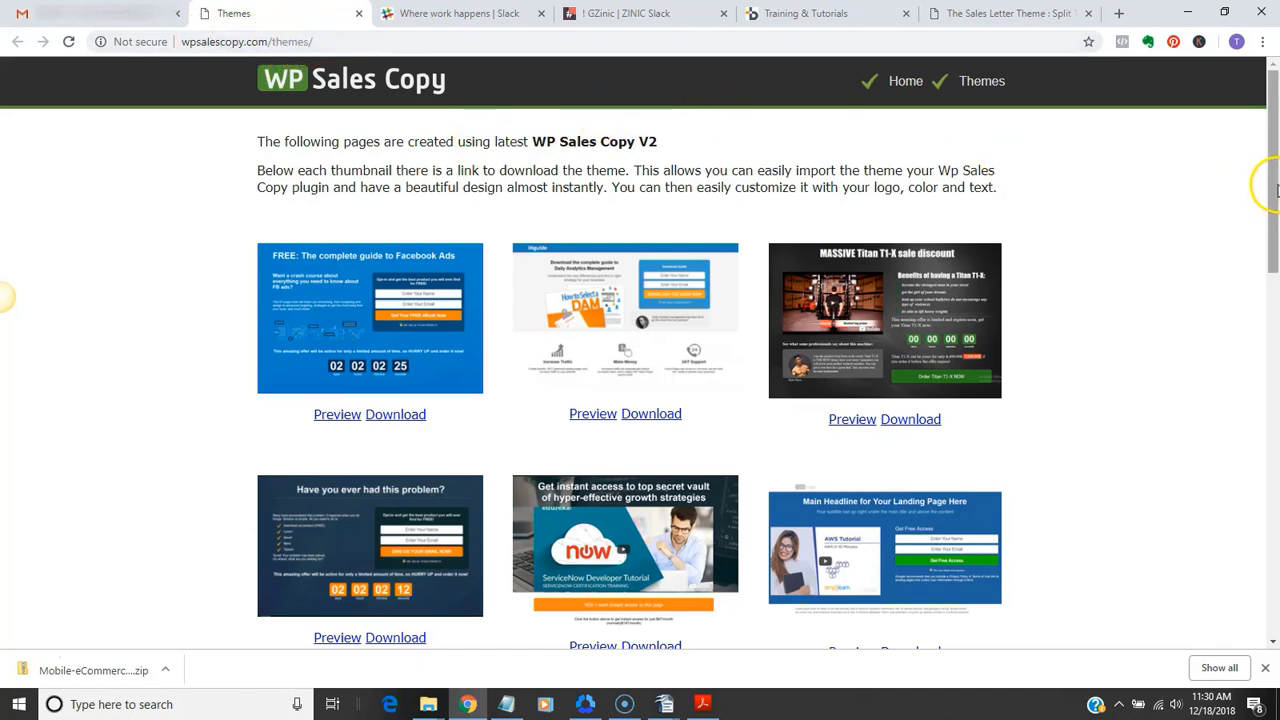
{"action": "left_click_drag", "start_coordinate": [1275, 190], "coordinate": [1274, 302]}
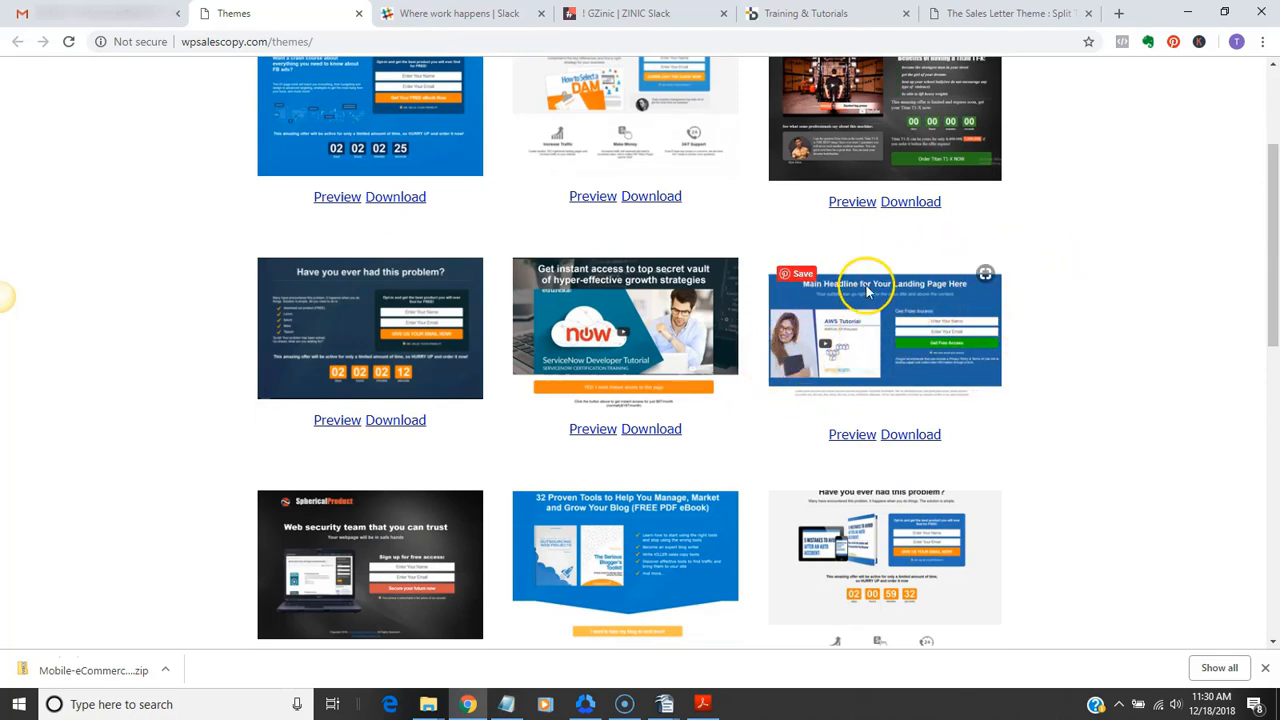
{"action": "left_click_drag", "start_coordinate": [1272, 220], "coordinate": [1275, 122]}
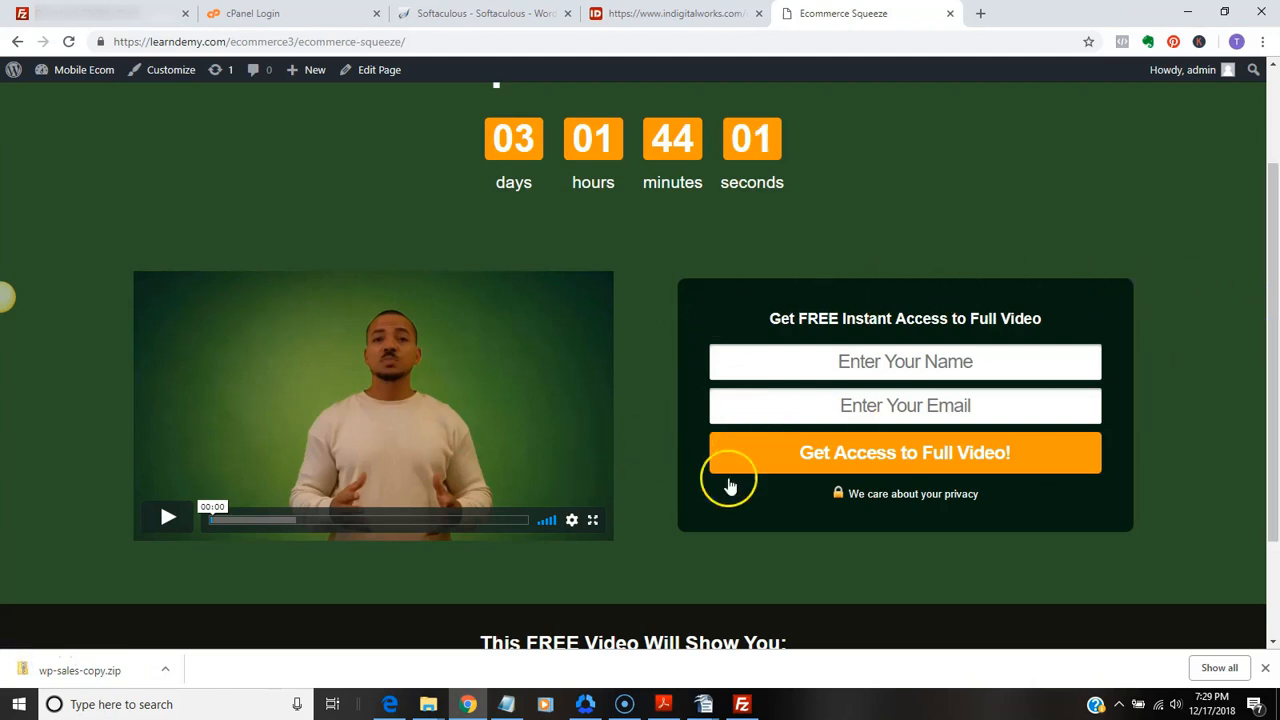
Open the Ecommerce Squeeze page for editing, show its WP Sales Copy Optin Settings and enlarge the Autoresponder Form Code box
{"action": "mouse_move", "coordinate": [61, 75]}
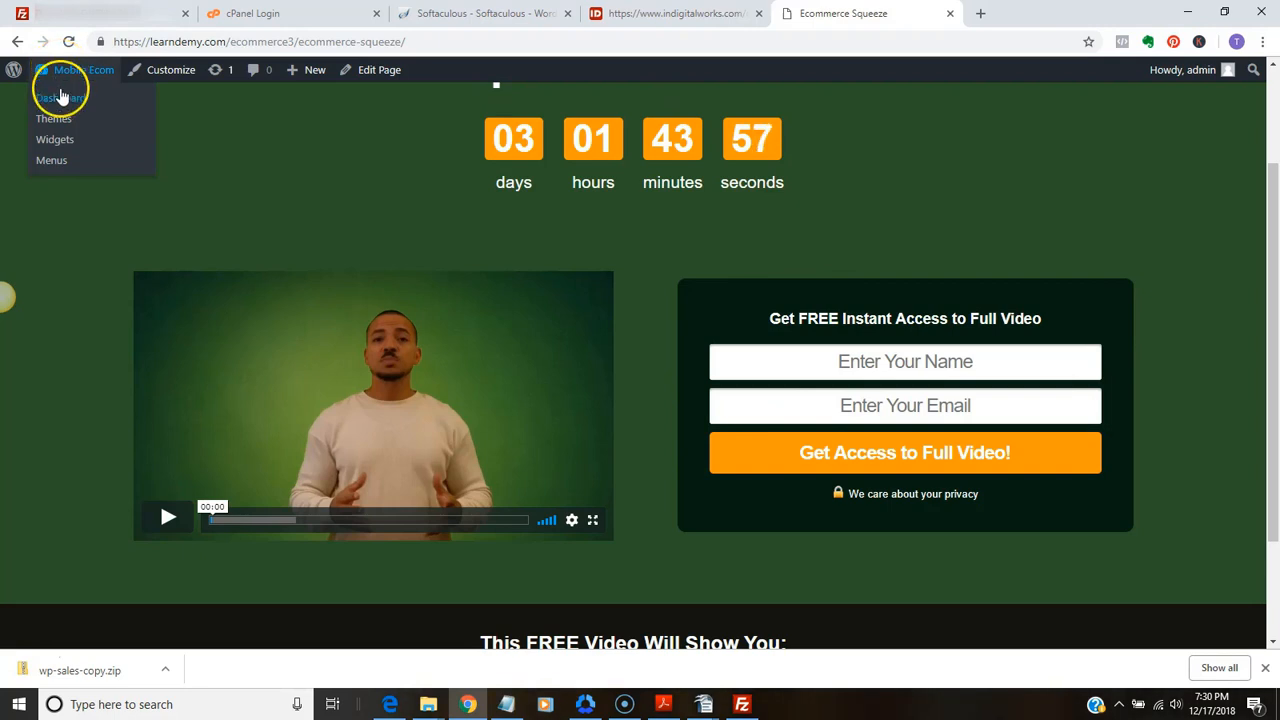
{"action": "left_click", "coordinate": [61, 97]}
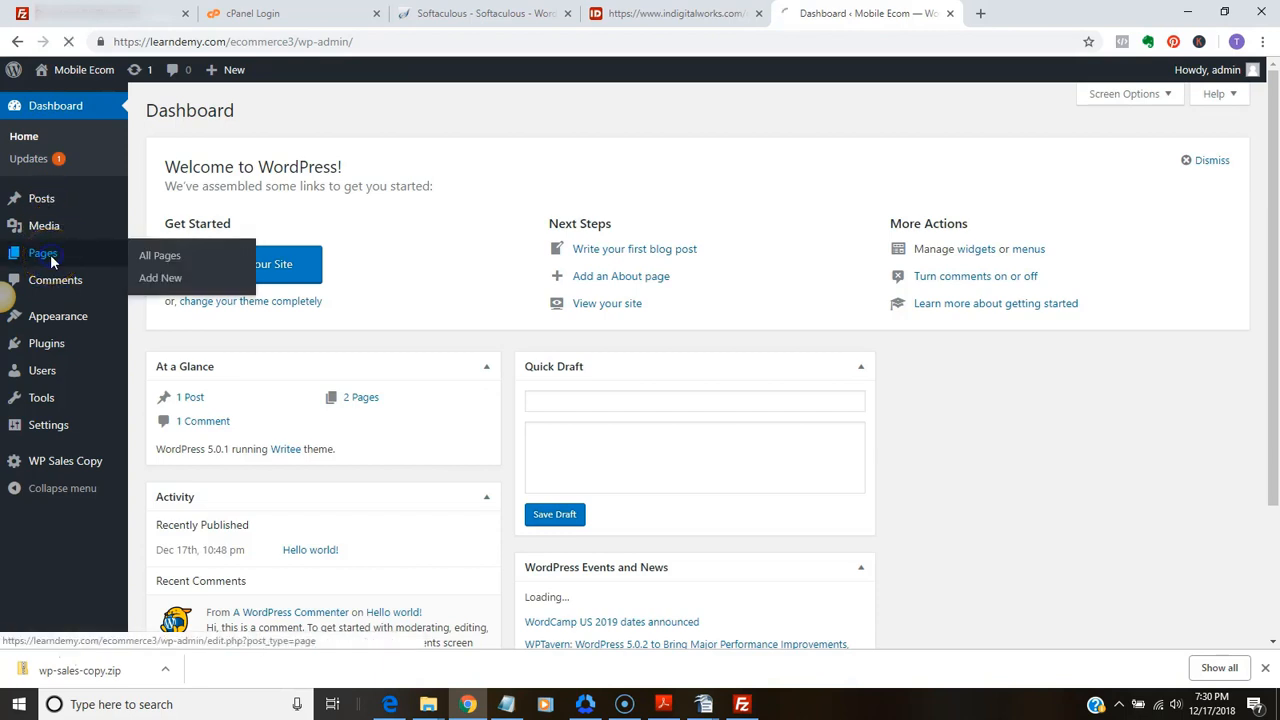
{"action": "left_click", "coordinate": [51, 256]}
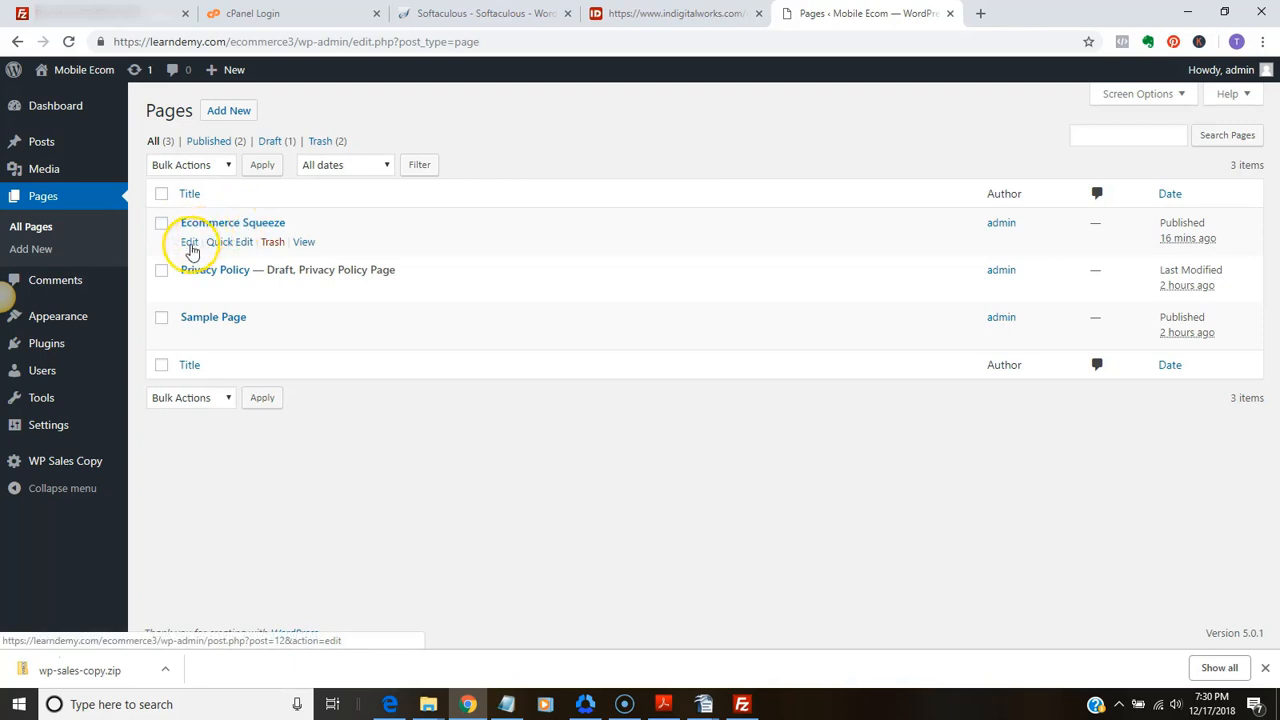
{"action": "left_click", "coordinate": [190, 244]}
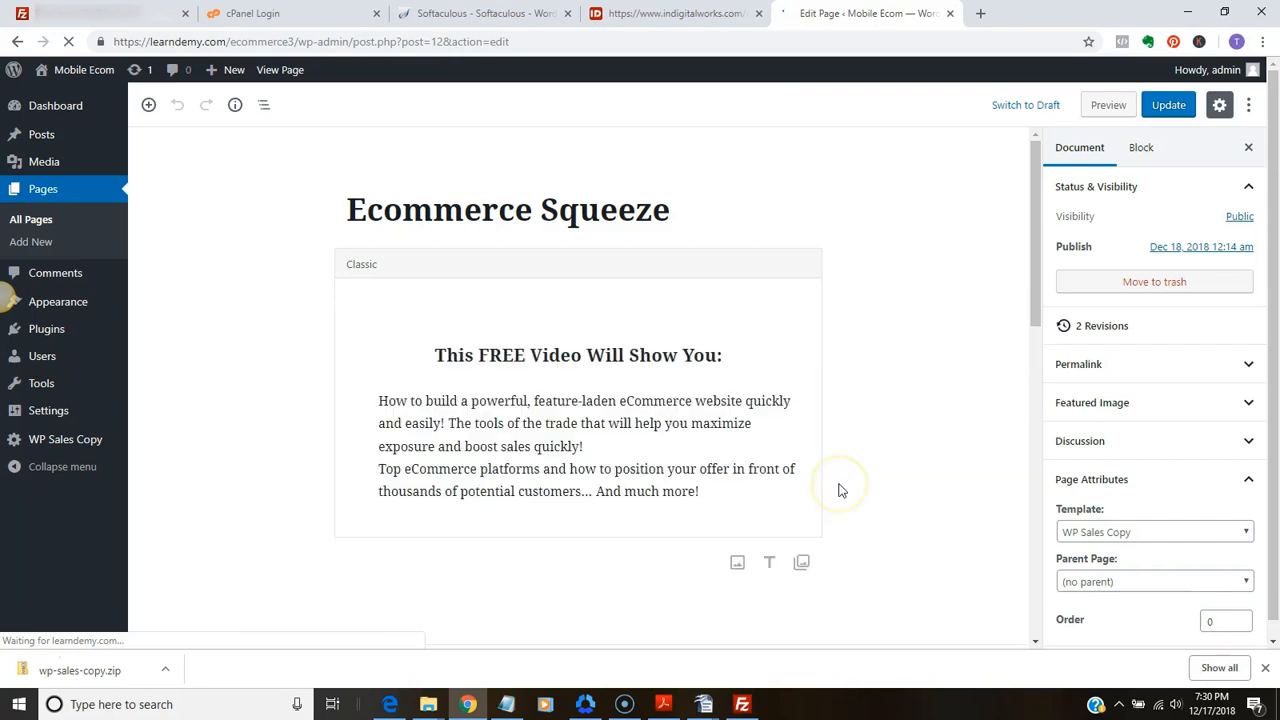
{"action": "scroll", "coordinate": [774, 454], "scroll_direction": "down", "scroll_amount": 3}
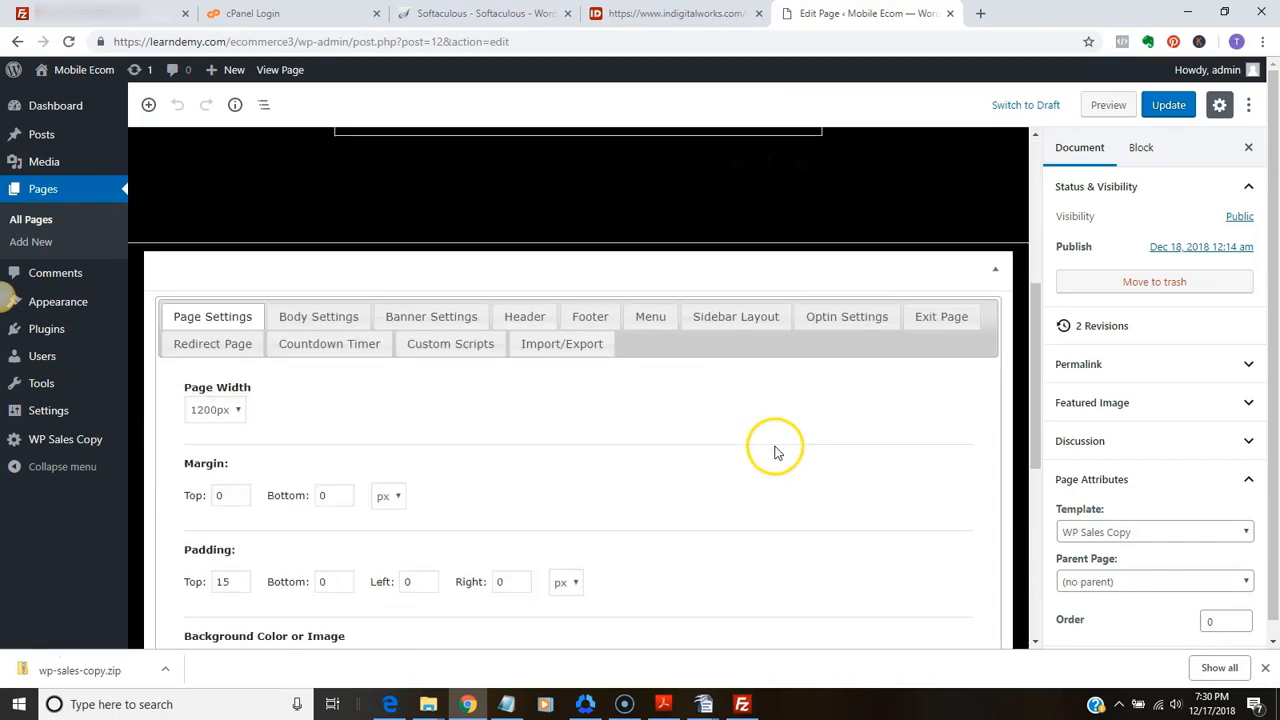
{"action": "left_click", "coordinate": [836, 318]}
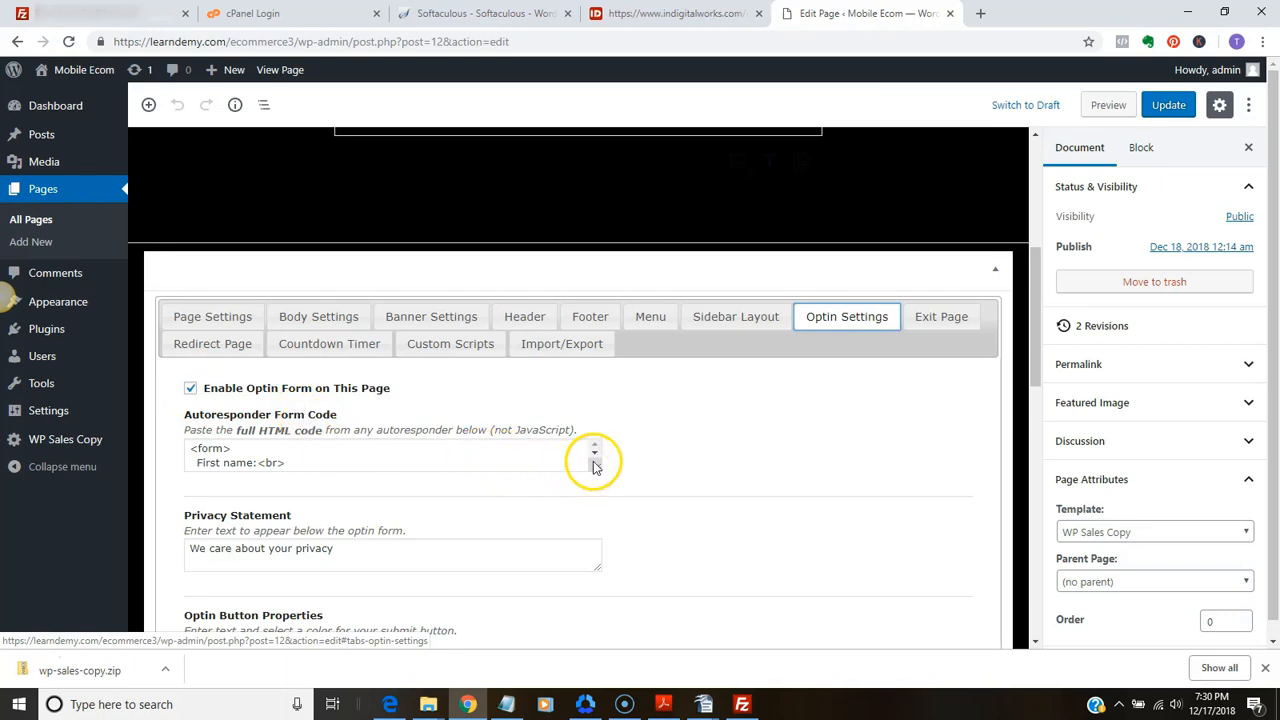
{"action": "left_click_drag", "start_coordinate": [592, 463], "coordinate": [589, 612]}
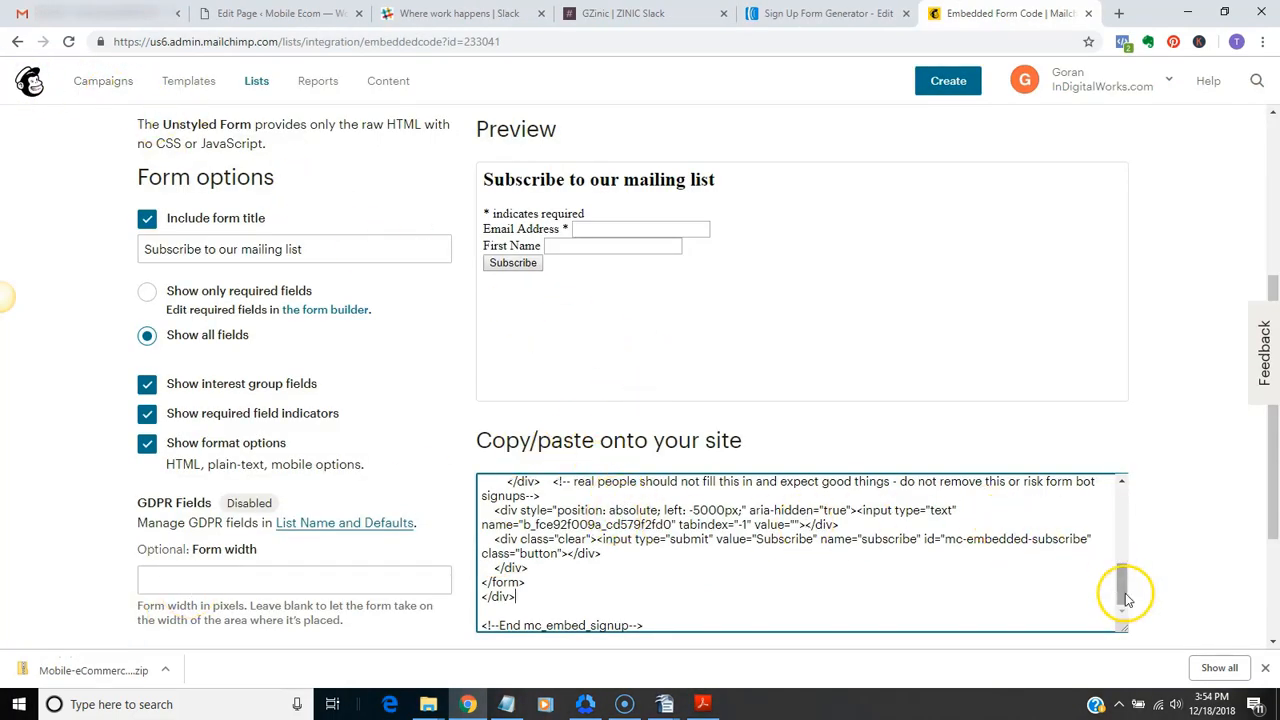
Copy the full embed code of the unstyled Mailchimp signup form
{"action": "left_click_drag", "start_coordinate": [1126, 598], "coordinate": [1122, 500]}
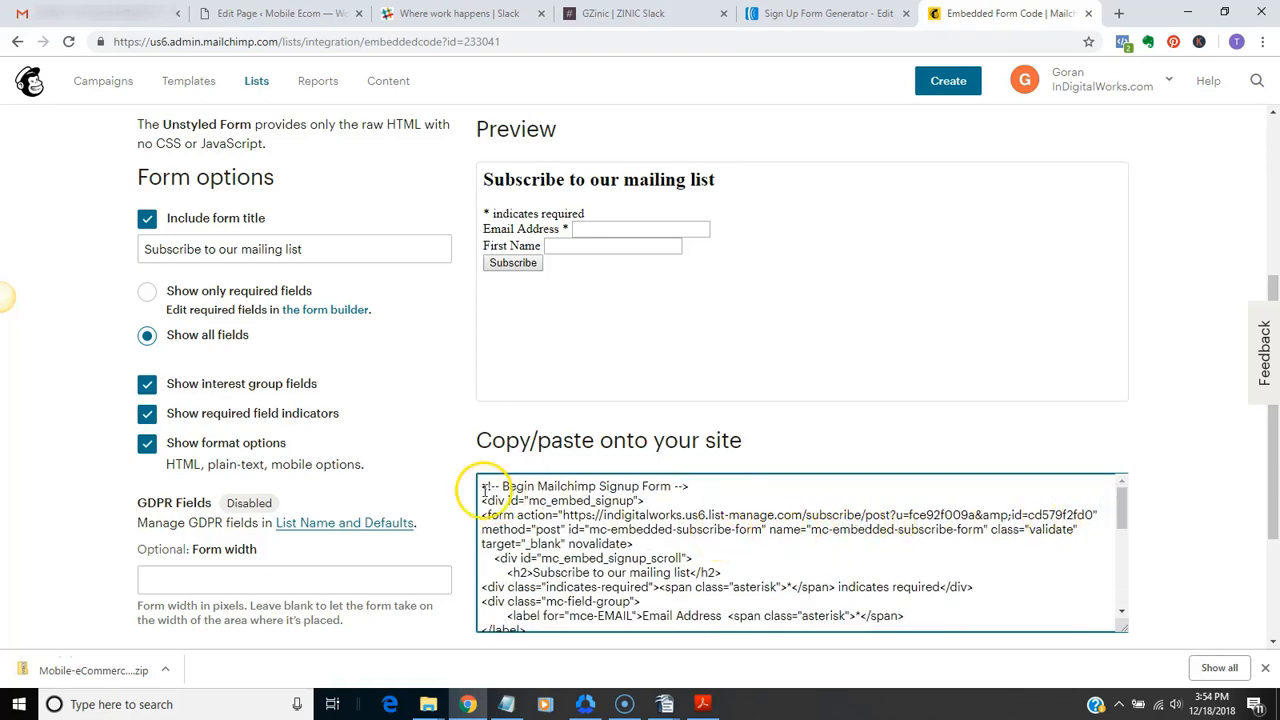
{"action": "left_click_drag", "start_coordinate": [483, 486], "coordinate": [703, 490]}
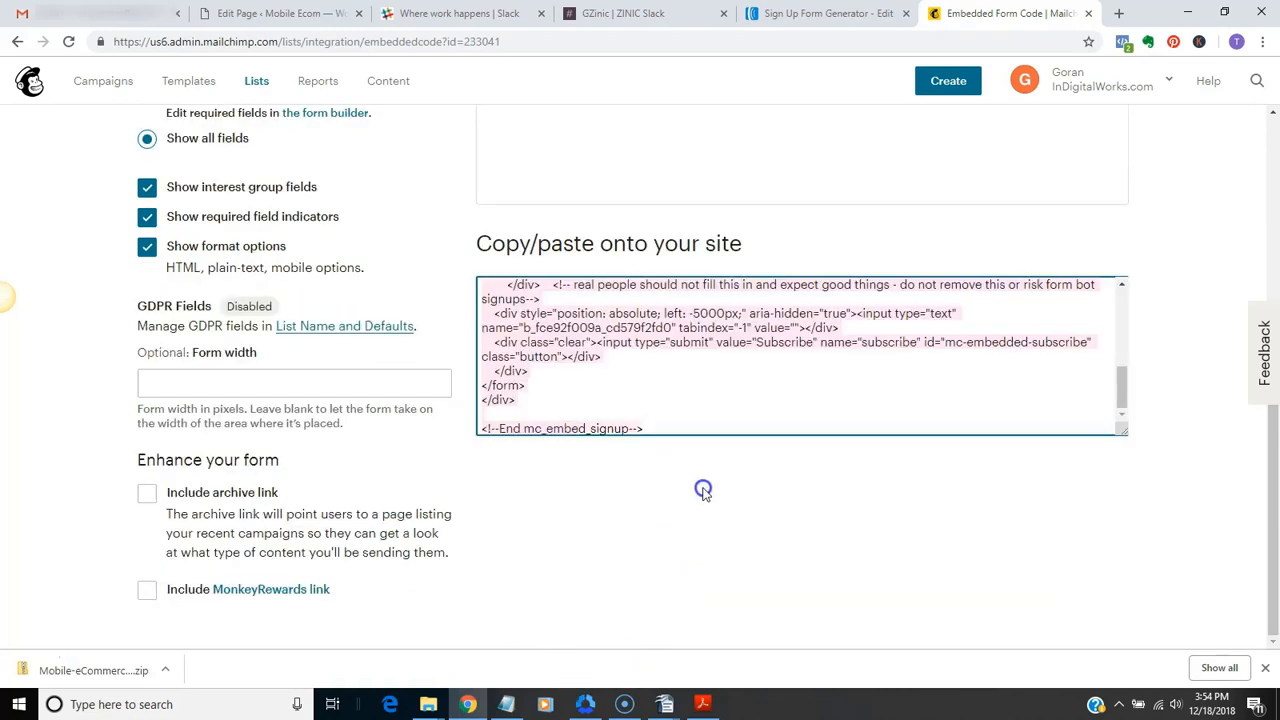
{"action": "right_click", "coordinate": [712, 333]}
{"action": "left_click", "coordinate": [746, 392]}
Replace the AWeber code in the Ecommerce Squeeze page's Autoresponder Form Code with the copied Mailchimp form code
{"action": "left_click", "coordinate": [318, 14]}
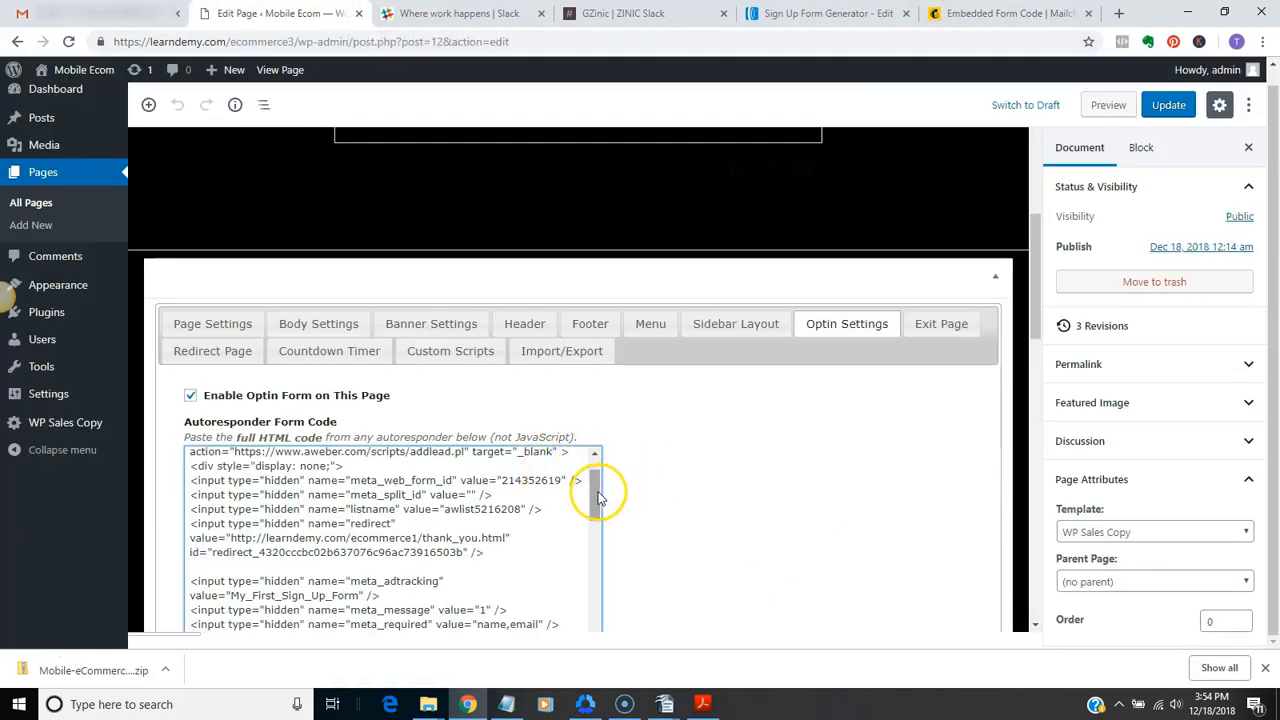
{"action": "left_click_drag", "start_coordinate": [598, 497], "coordinate": [594, 434]}
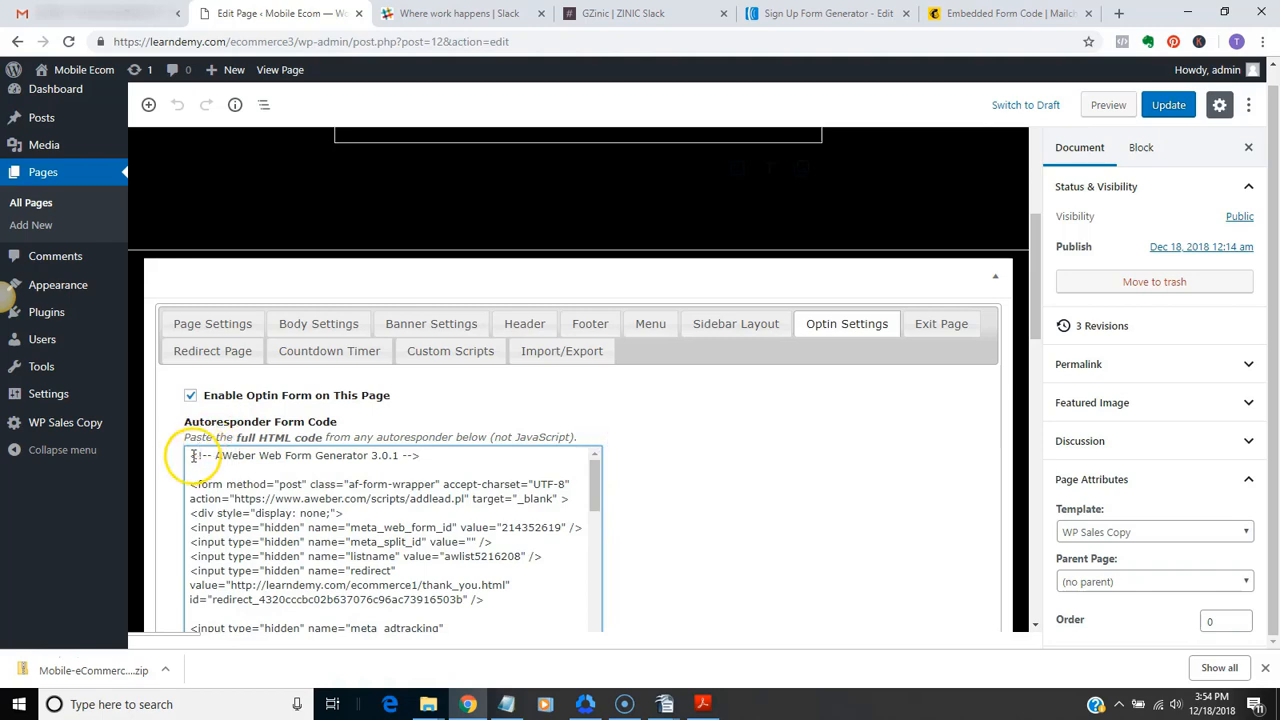
{"action": "left_click_drag", "start_coordinate": [193, 456], "coordinate": [439, 374]}
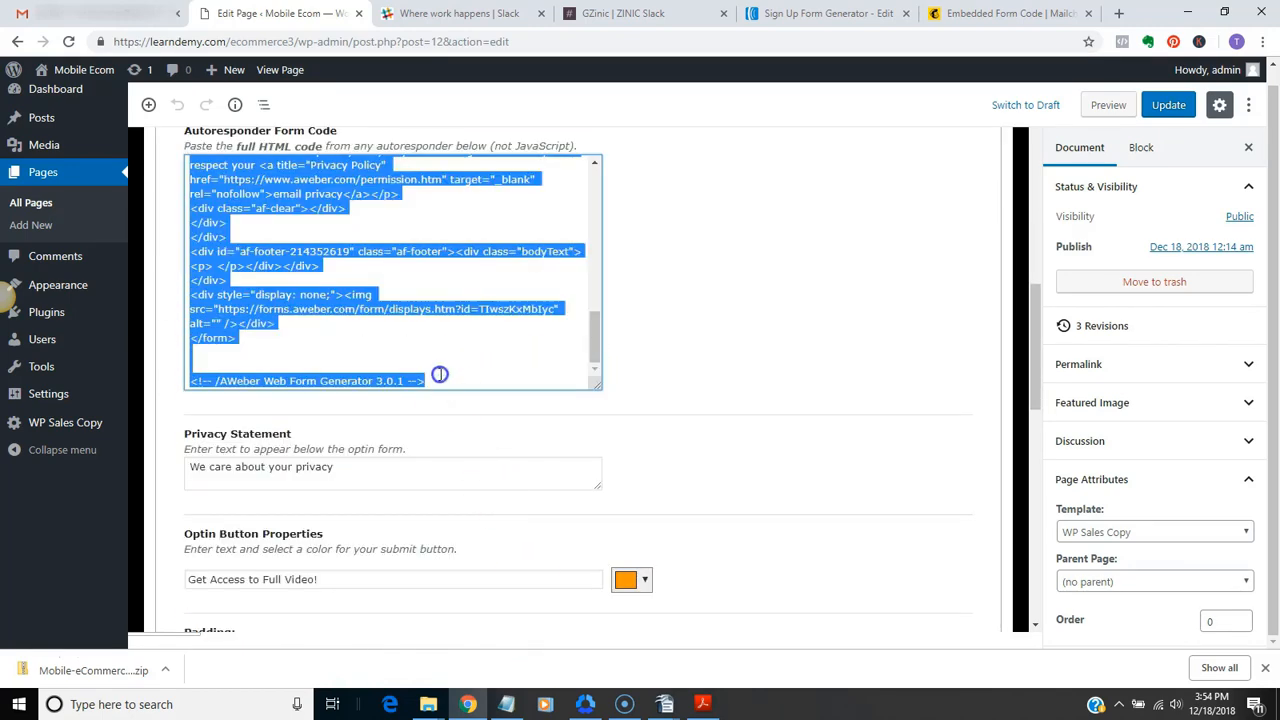
{"action": "key", "text": "Delete"}
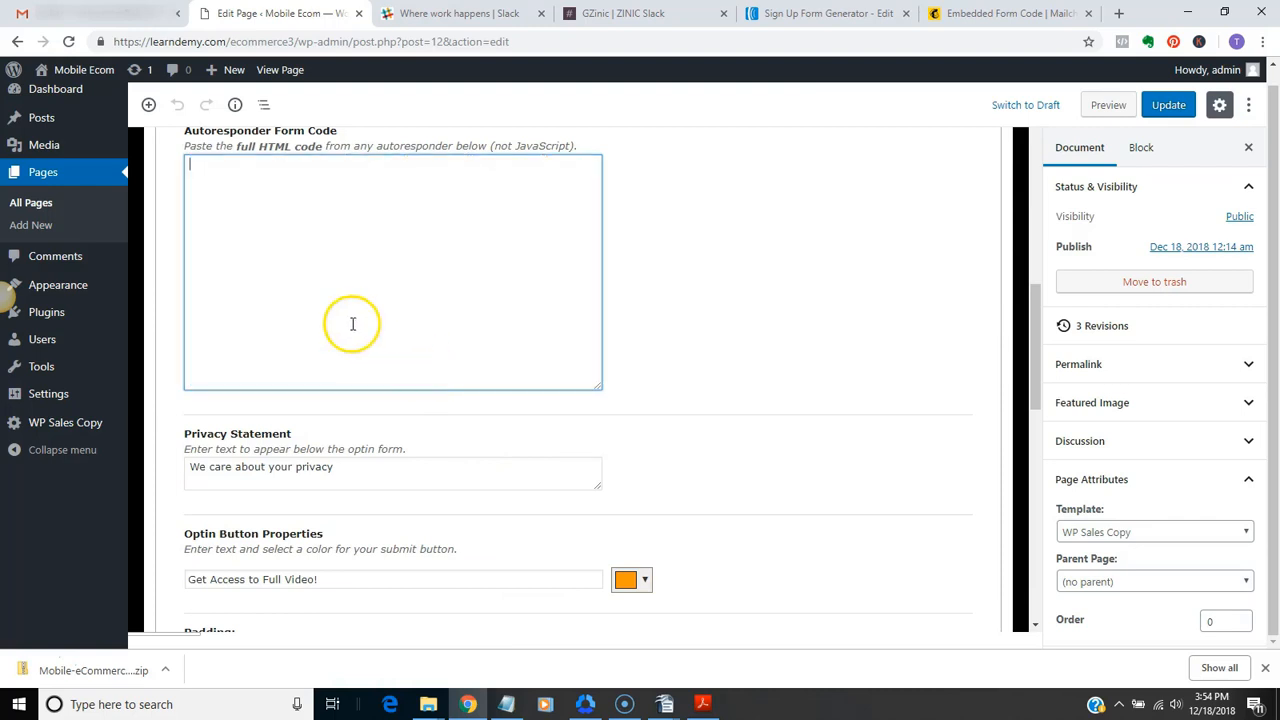
{"action": "right_click", "coordinate": [245, 187]}
{"action": "left_click", "coordinate": [282, 309]}
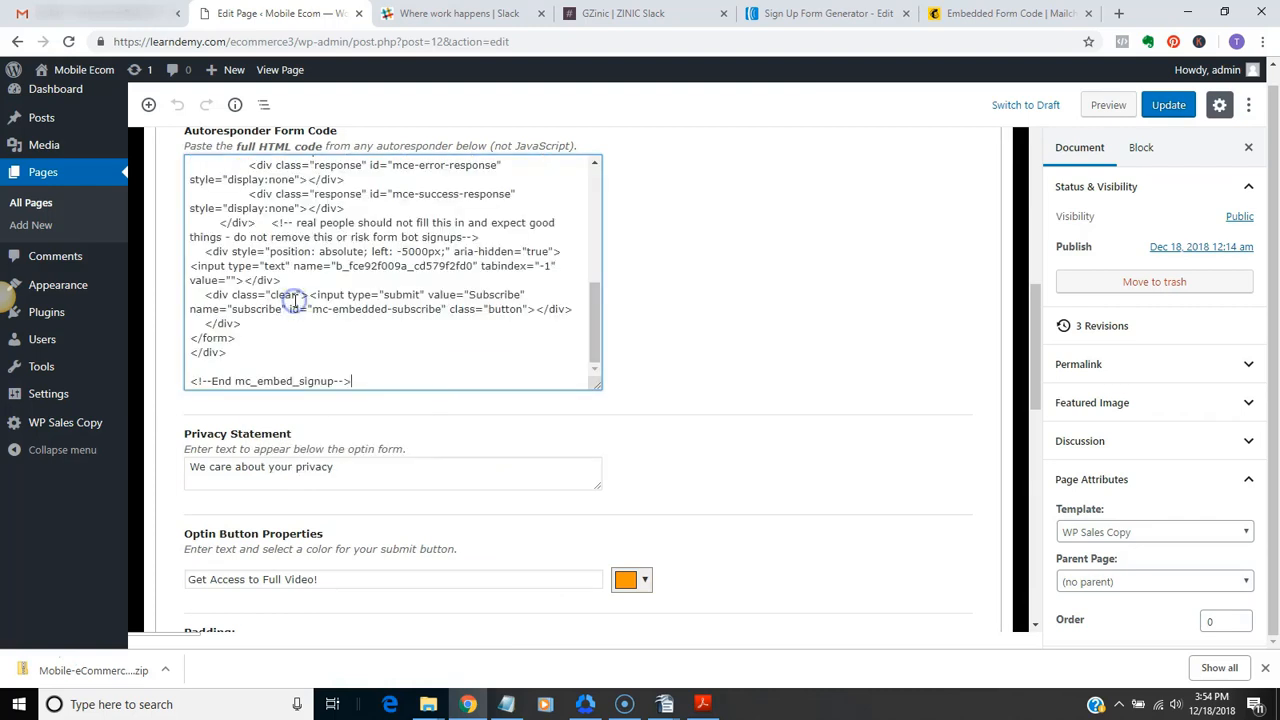
{"action": "left_click_drag", "start_coordinate": [594, 320], "coordinate": [577, 158]}
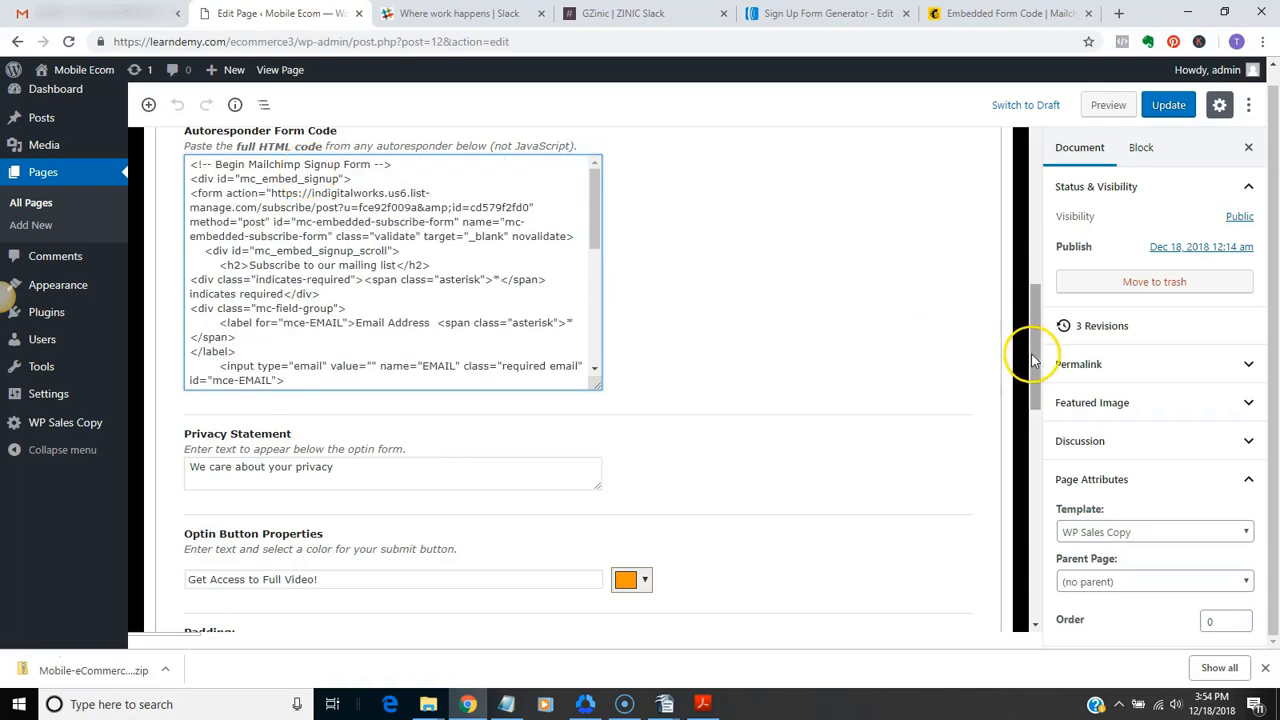
Update the Ecommerce Squeeze page and view its optin form on the live page
{"action": "left_click_drag", "start_coordinate": [1035, 344], "coordinate": [1025, 296]}
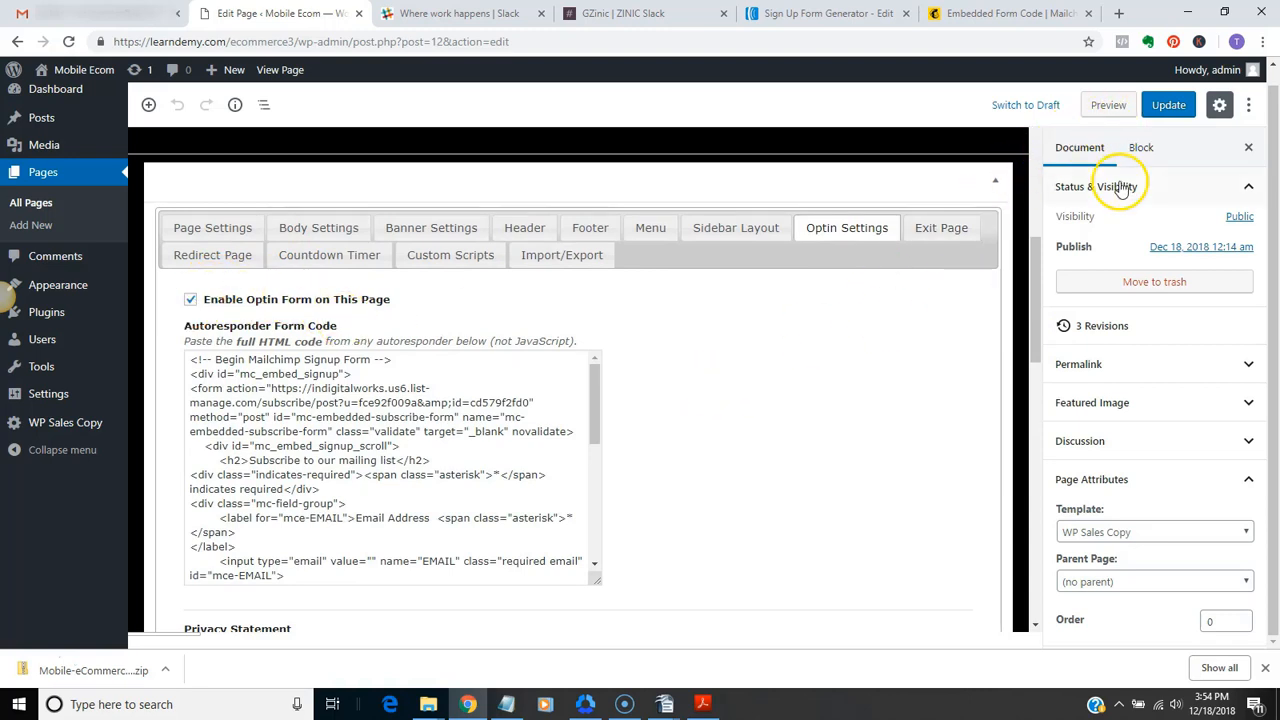
{"action": "left_click", "coordinate": [1166, 105]}
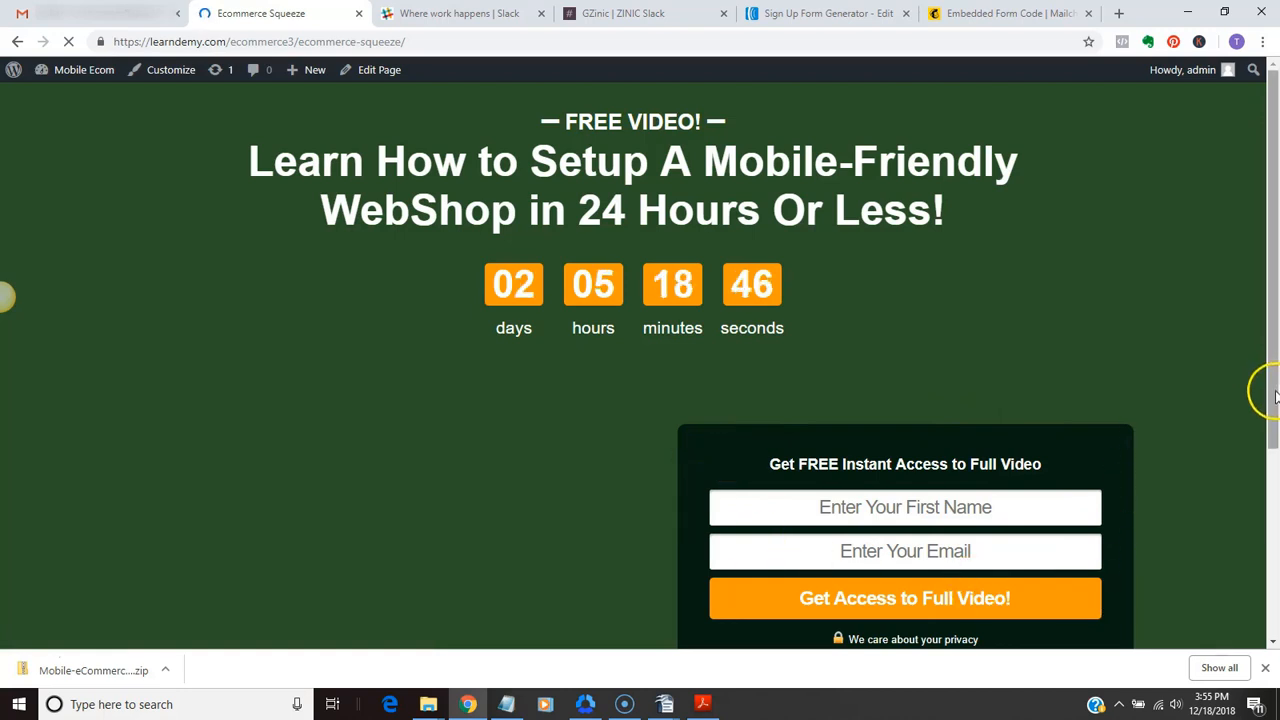
{"action": "scroll", "coordinate": [1275, 395], "scroll_direction": "down", "scroll_amount": 1}
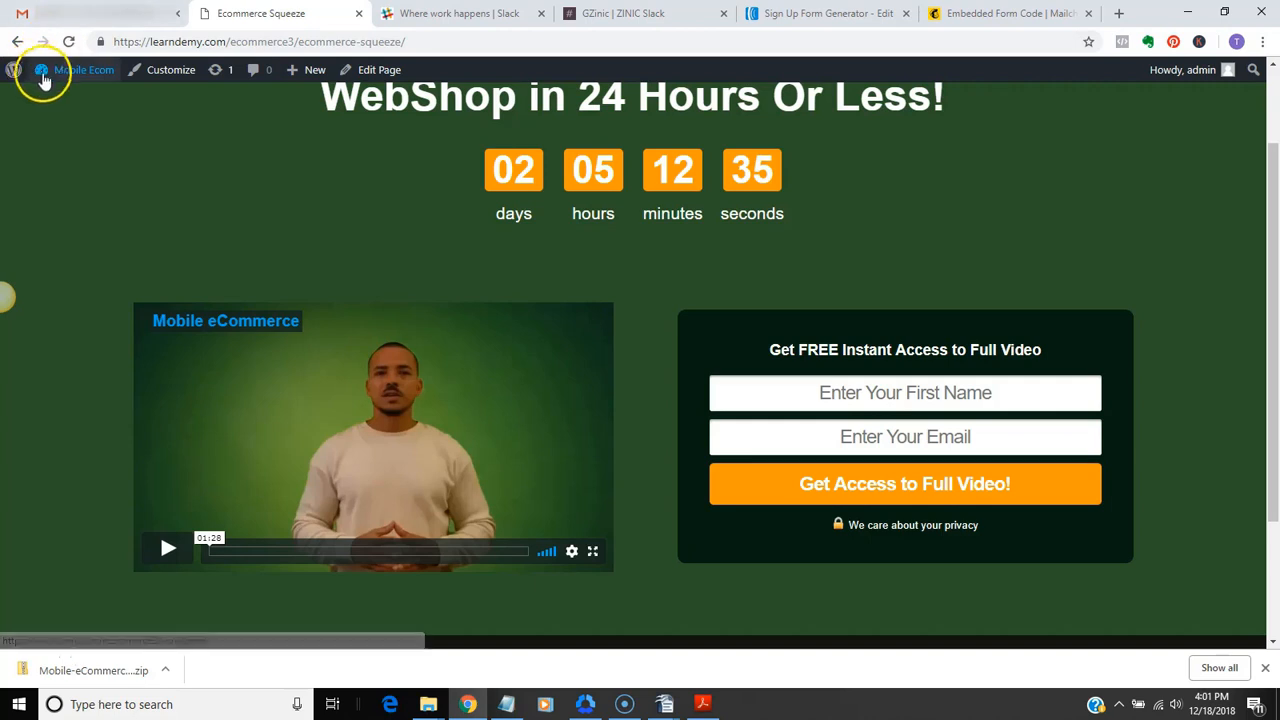
Reopen the Ecommerce Squeeze page for editing and show its WP Sales Copy Optin Settings with an enlarged Autoresponder Form Code box
{"action": "left_click", "coordinate": [62, 74]}
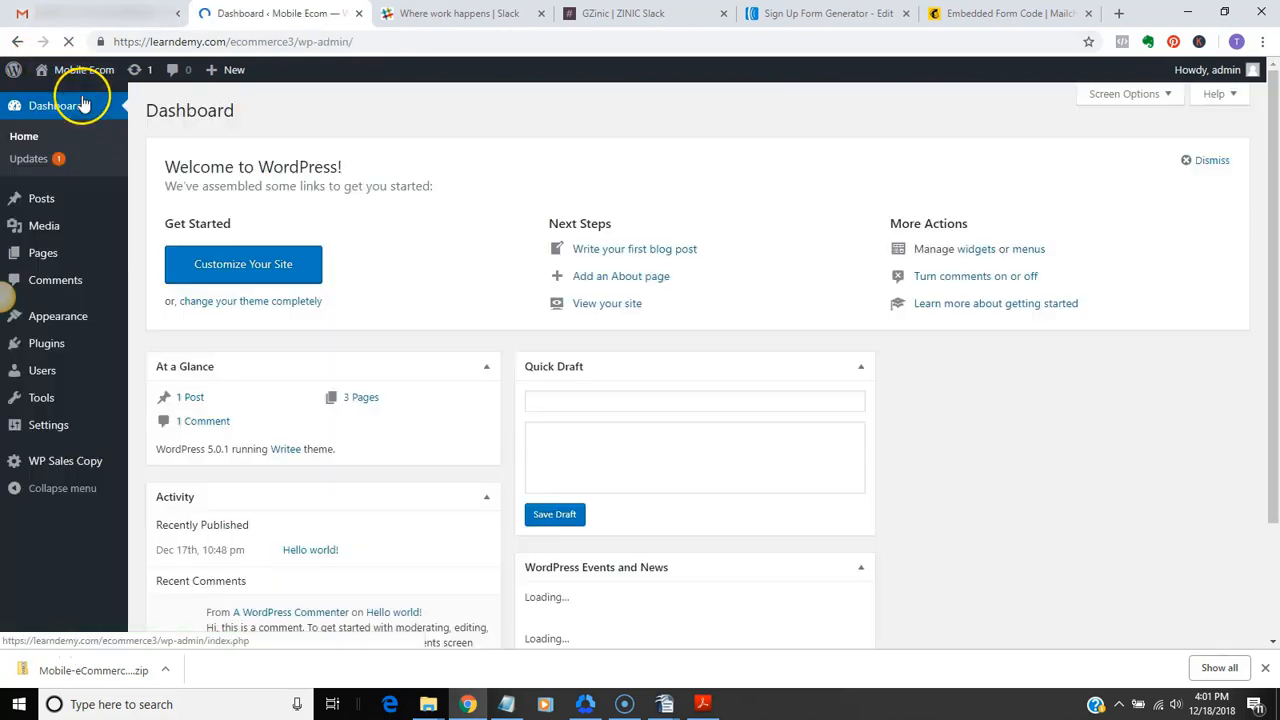
{"action": "left_click", "coordinate": [54, 257]}
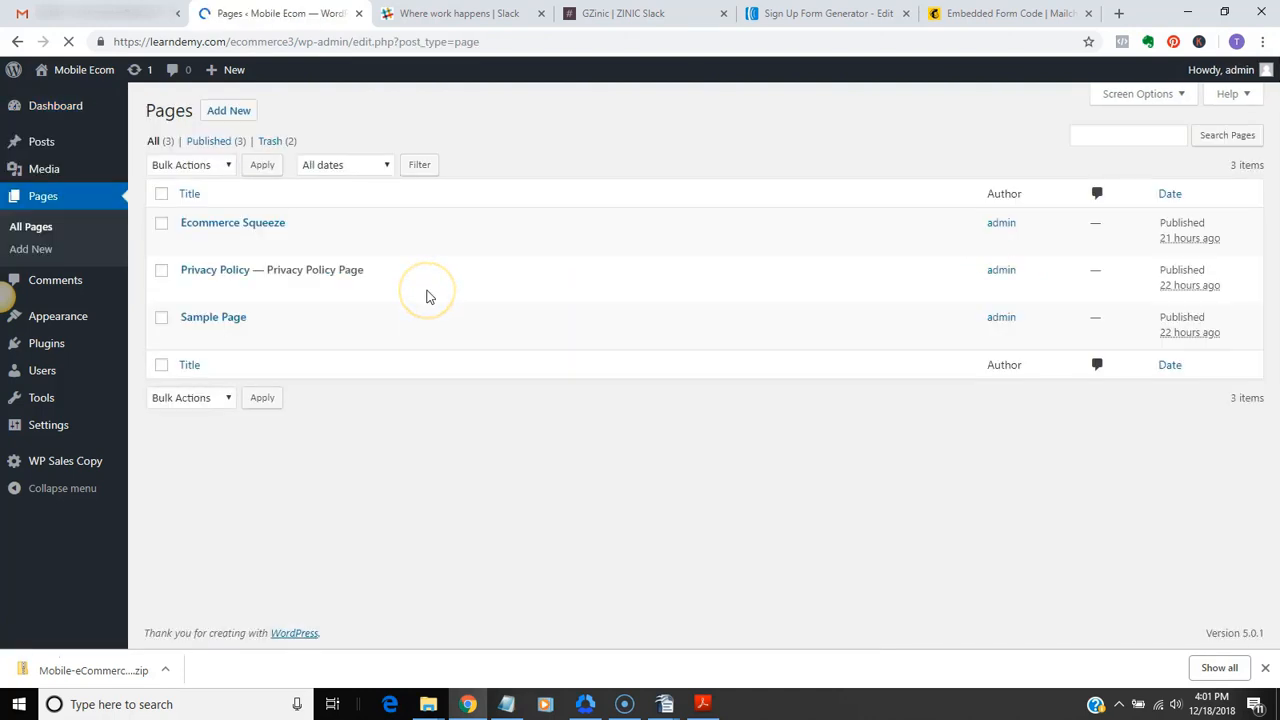
{"action": "mouse_move", "coordinate": [233, 241]}
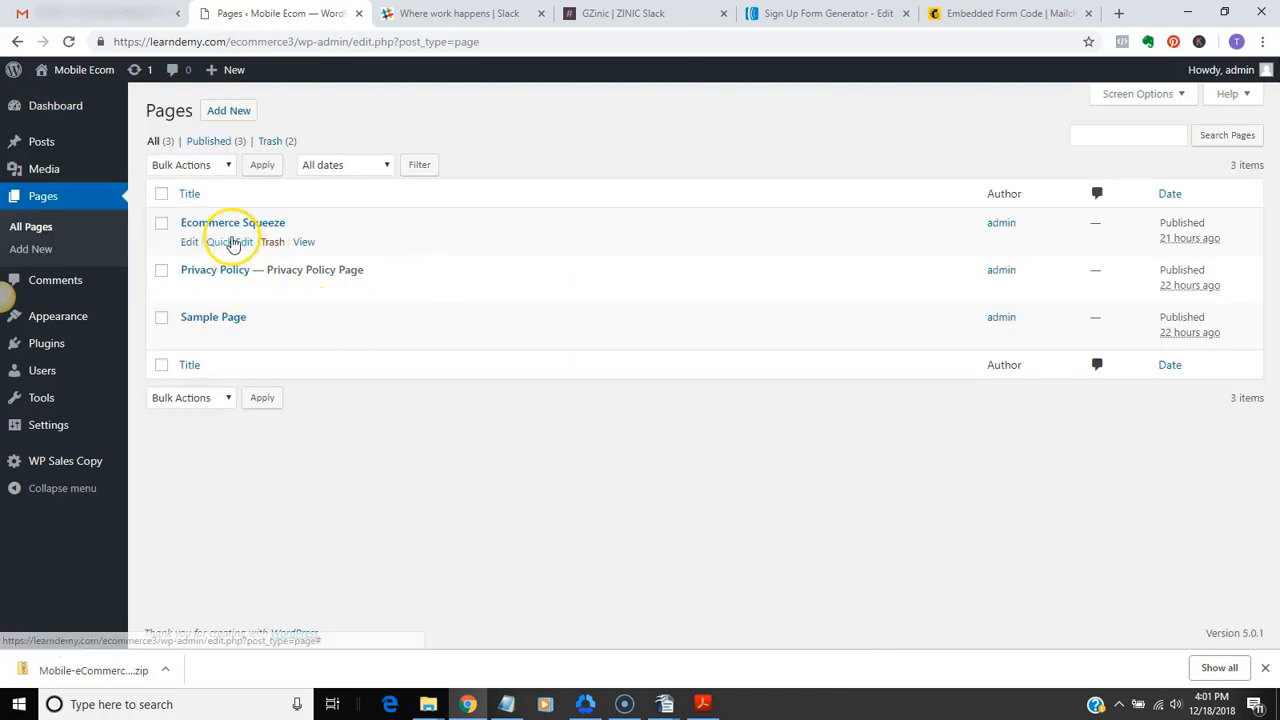
{"action": "left_click", "coordinate": [189, 245]}
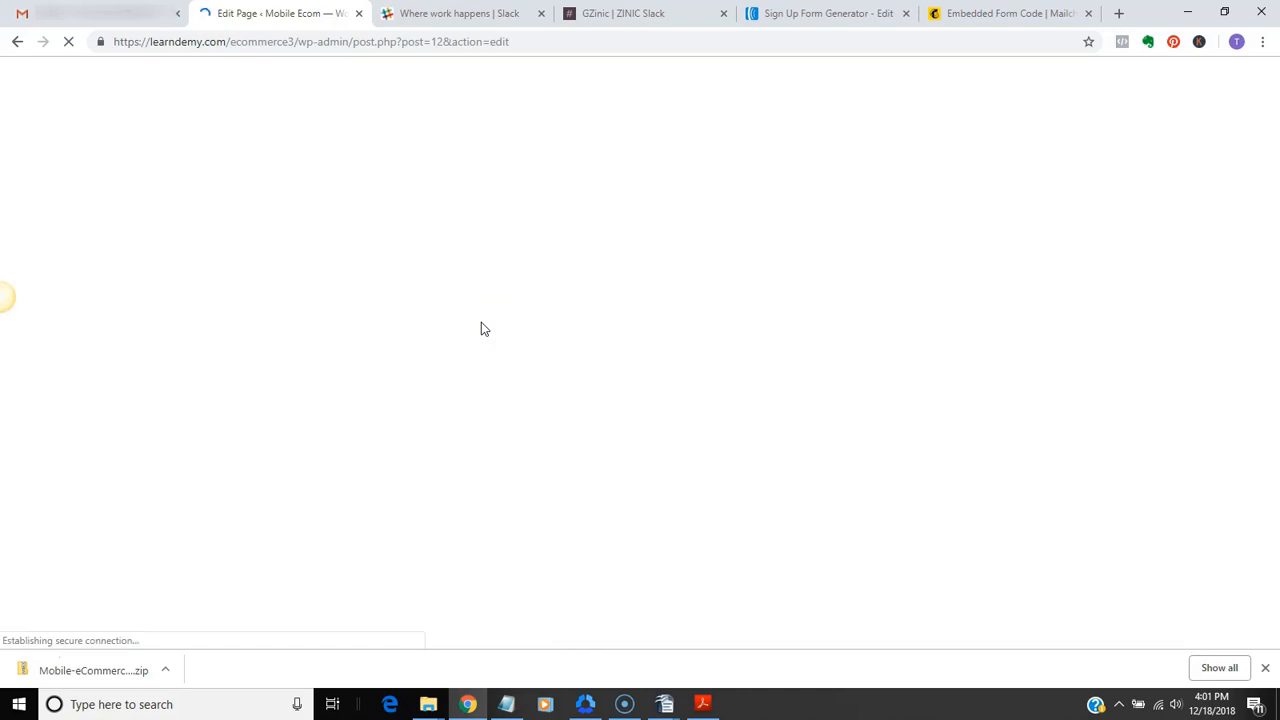
{"action": "scroll", "coordinate": [654, 366], "scroll_direction": "down", "scroll_amount": 2}
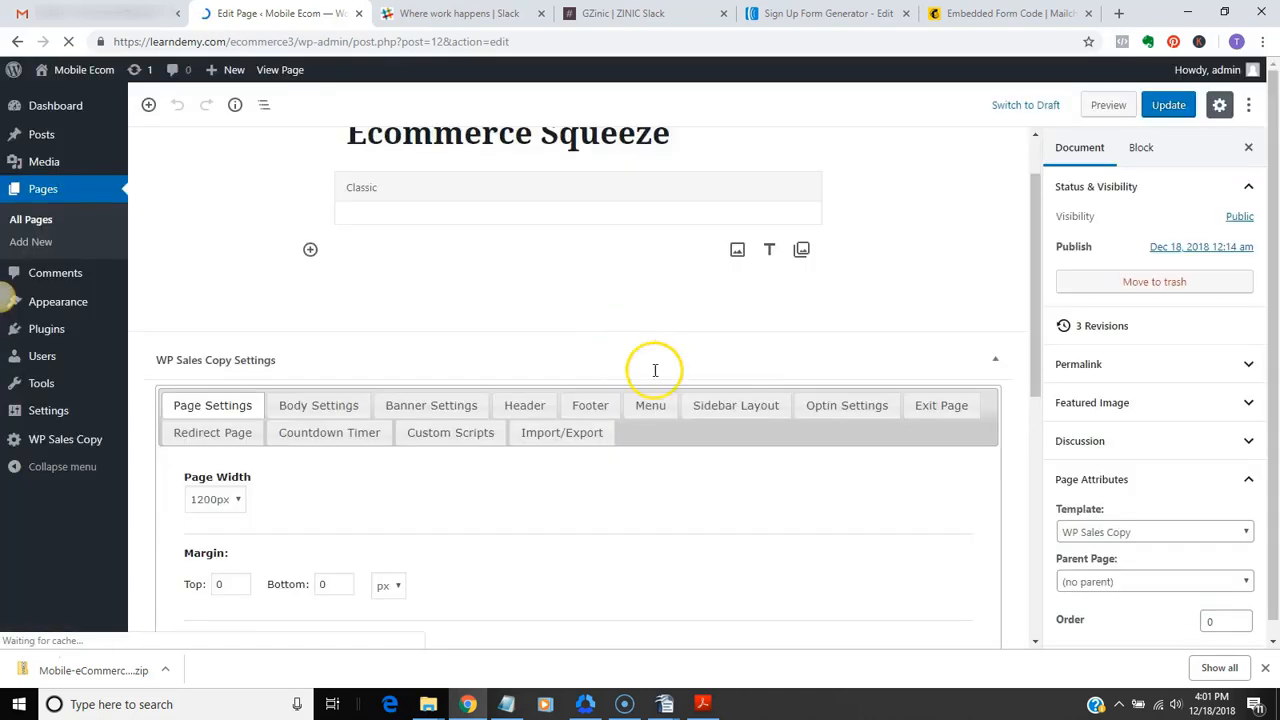
{"action": "left_click", "coordinate": [838, 324]}
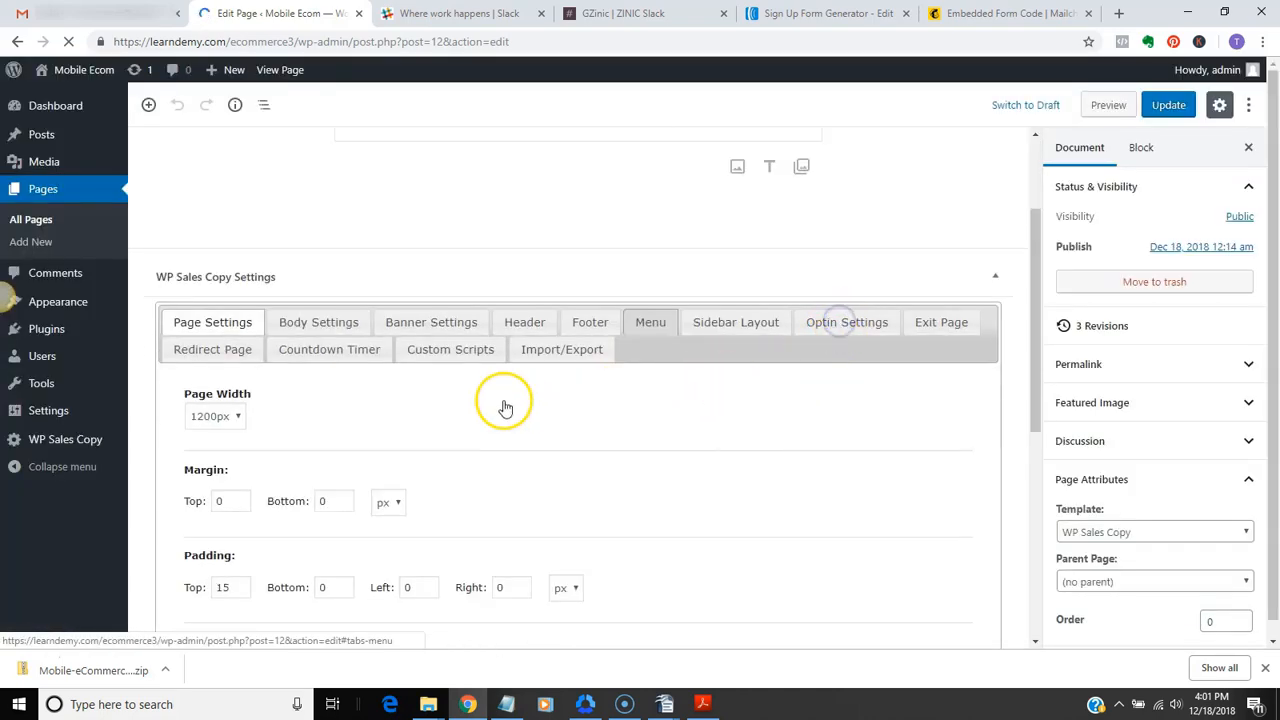
{"action": "scroll", "coordinate": [500, 400], "scroll_direction": "down", "scroll_amount": 5}
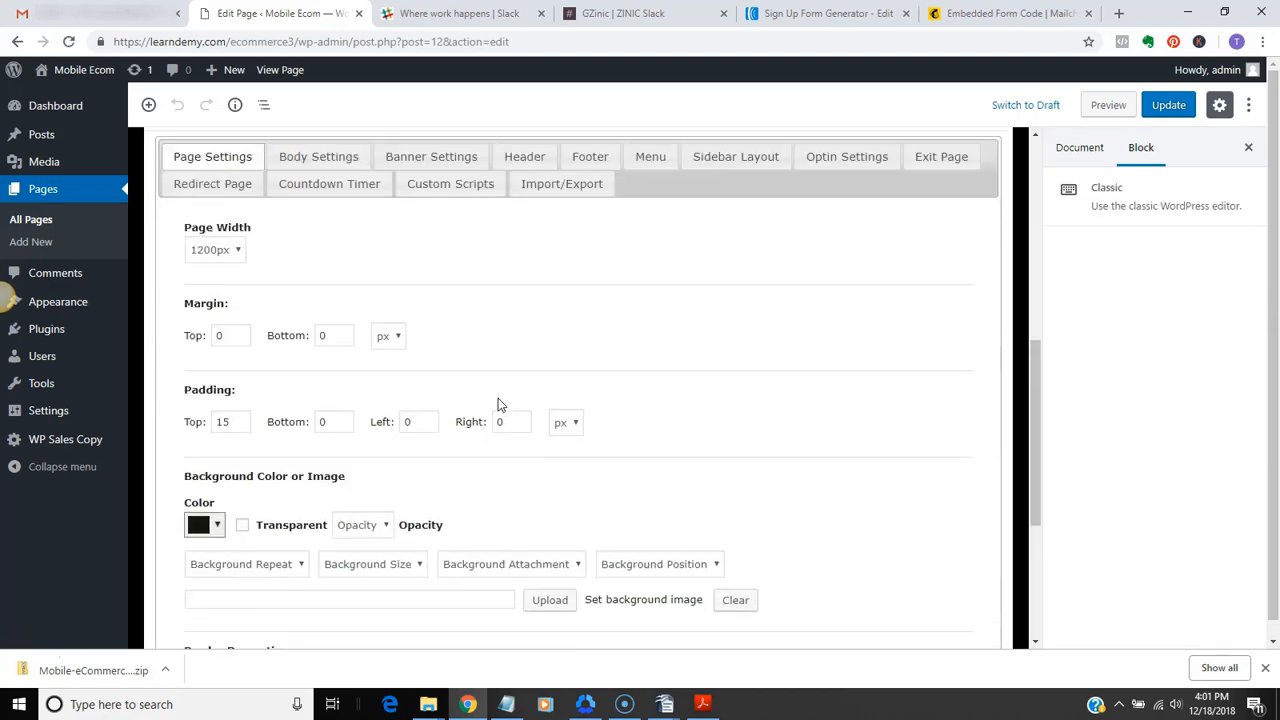
{"action": "left_click", "coordinate": [840, 152]}
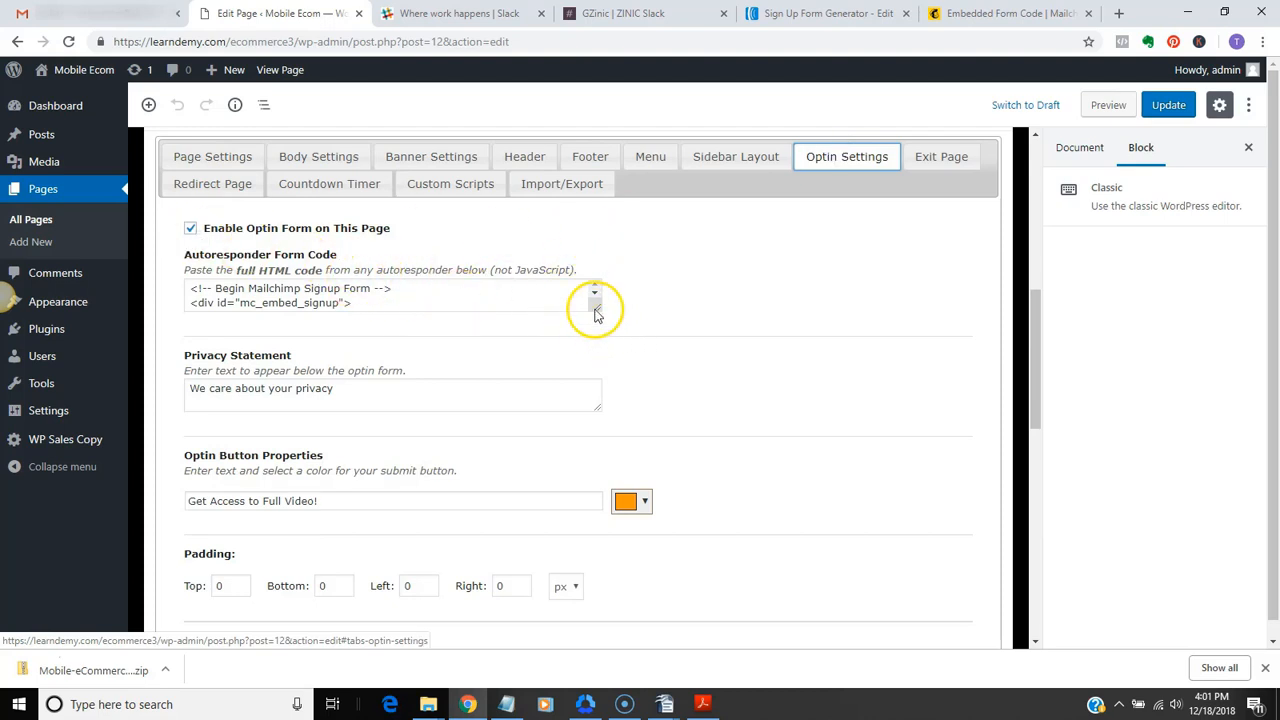
{"action": "left_click_drag", "start_coordinate": [595, 307], "coordinate": [582, 462]}
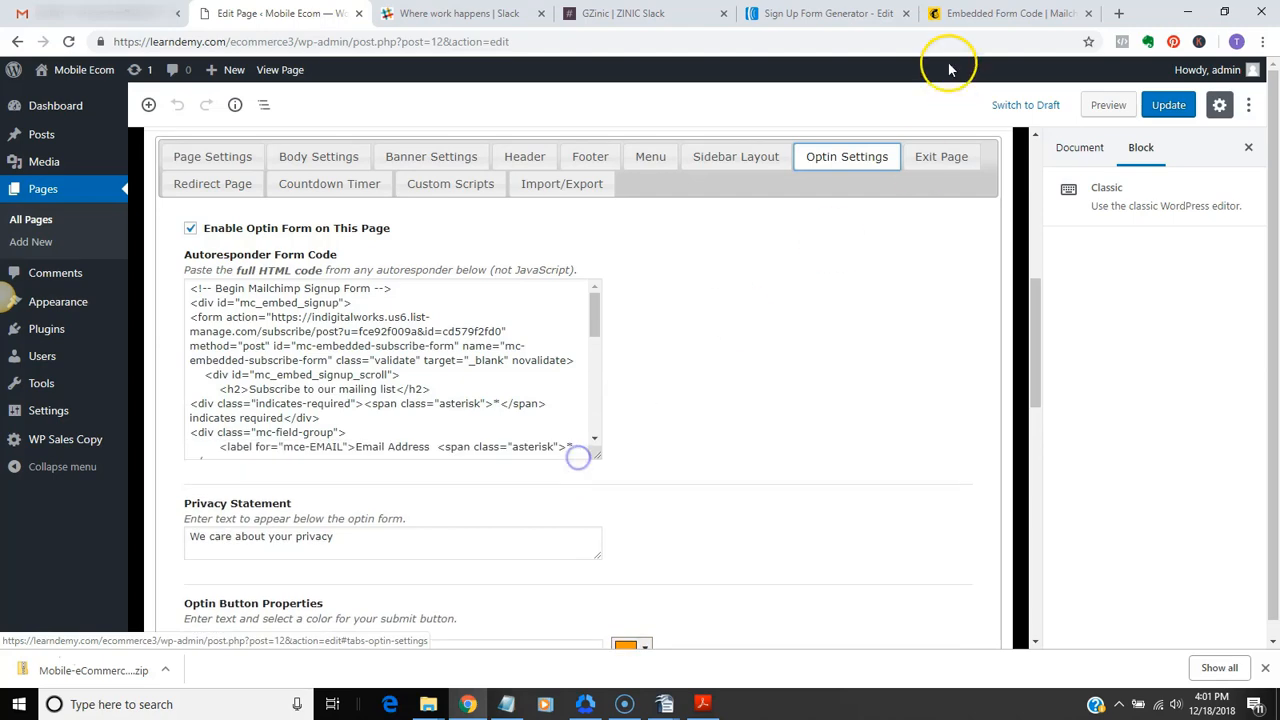
Copy the full Raw HTML Version code of the AWeber sign up form
{"action": "left_click", "coordinate": [826, 14]}
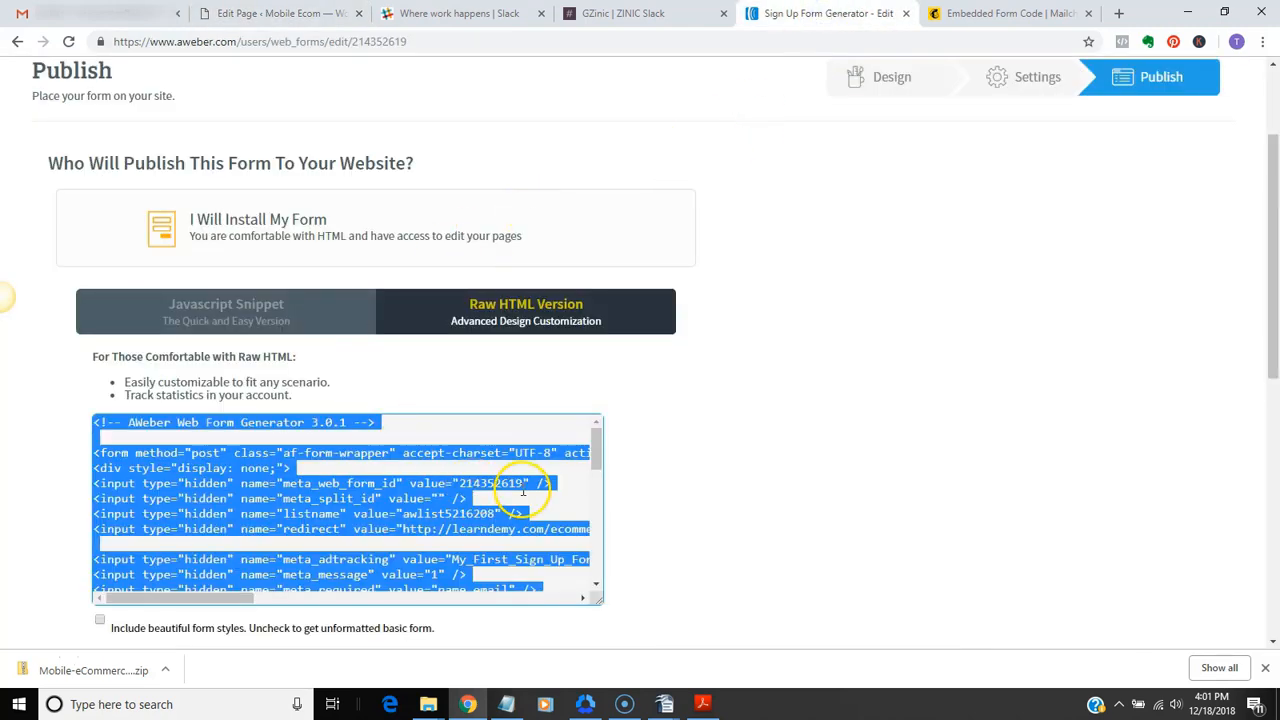
{"action": "left_click", "coordinate": [516, 485]}
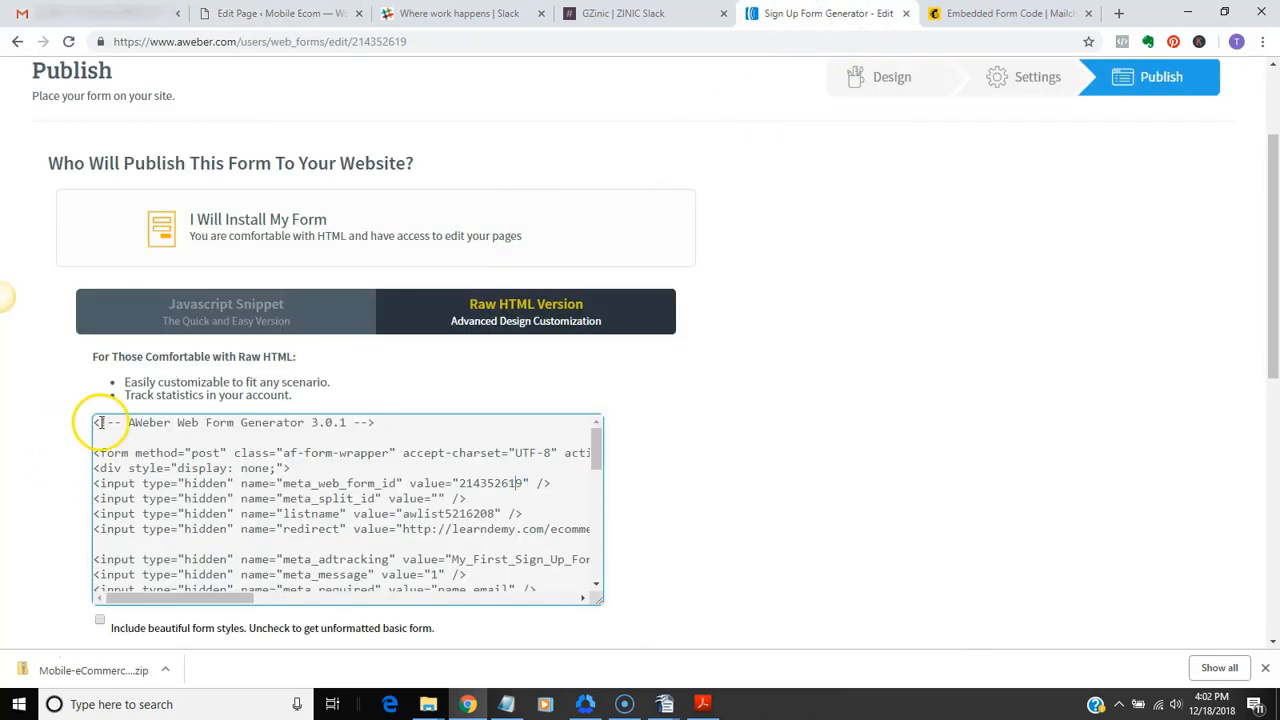
{"action": "left_click_drag", "start_coordinate": [94, 423], "coordinate": [395, 601]}
{"action": "right_click", "coordinate": [271, 453]}
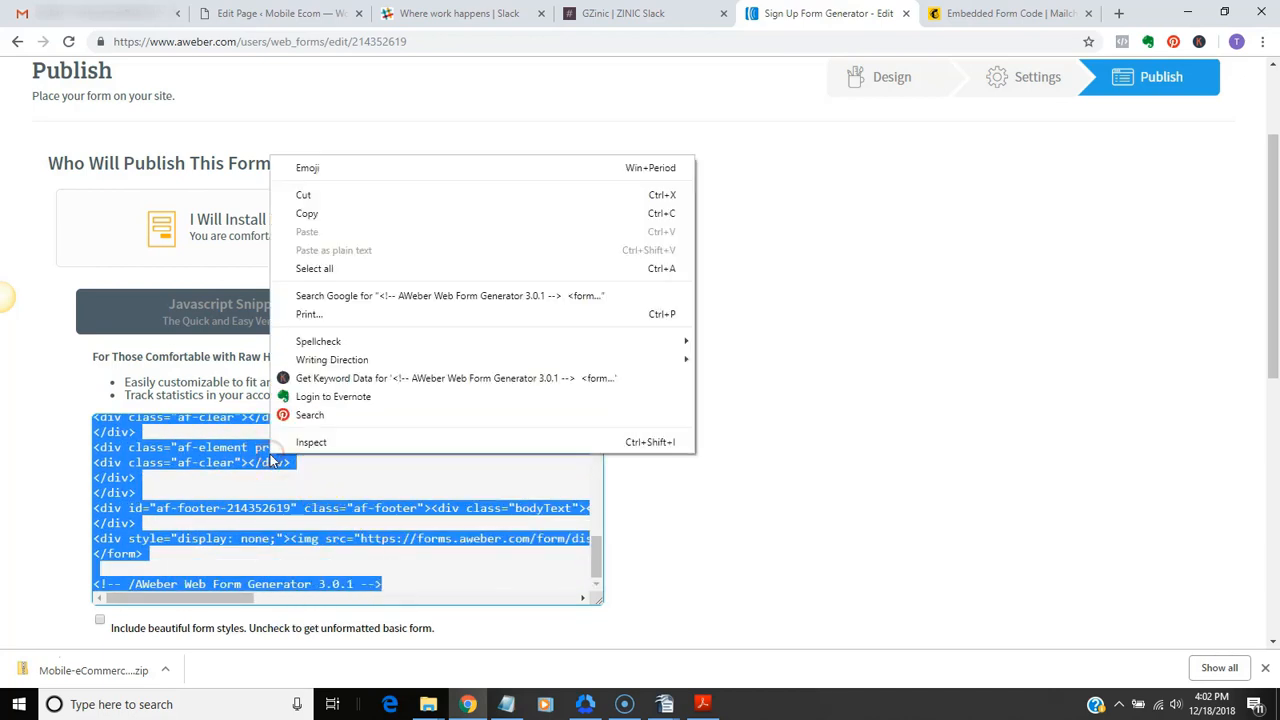
{"action": "left_click", "coordinate": [310, 214]}
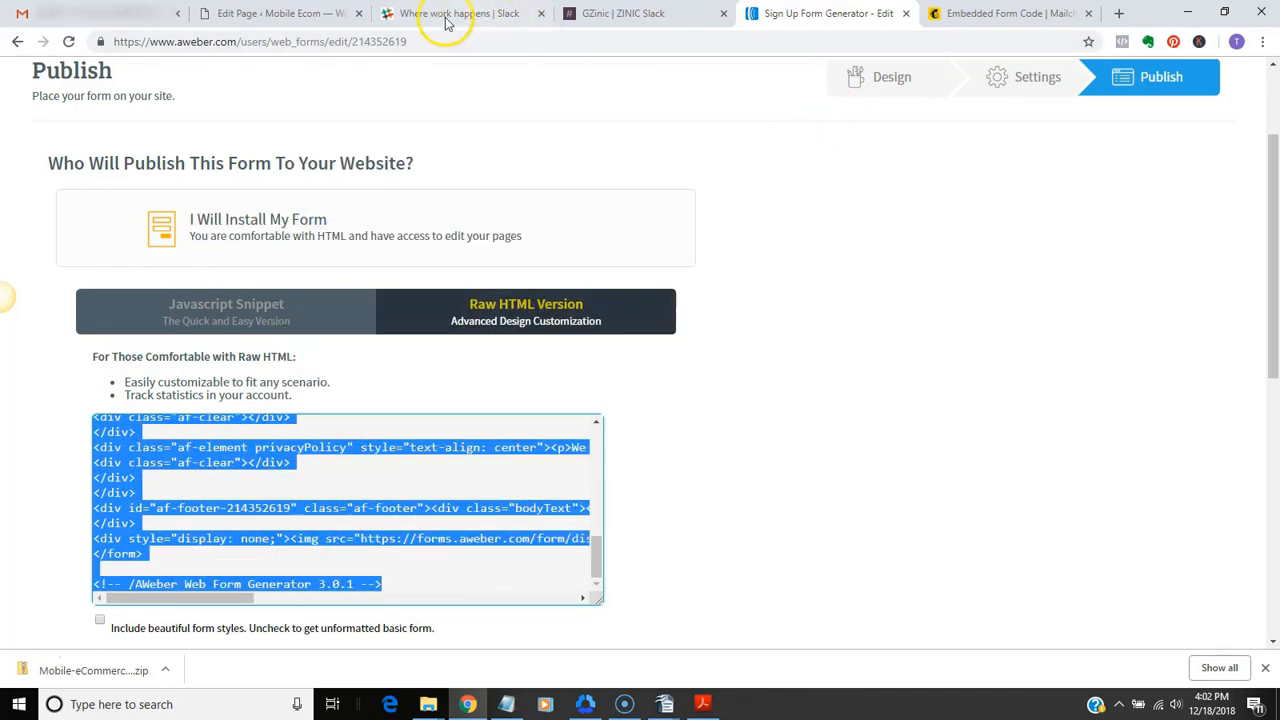
Replace the Mailchimp code in the Ecommerce Squeeze page's Autoresponder Form Code with the copied AWeber form code
{"action": "left_click", "coordinate": [298, 14]}
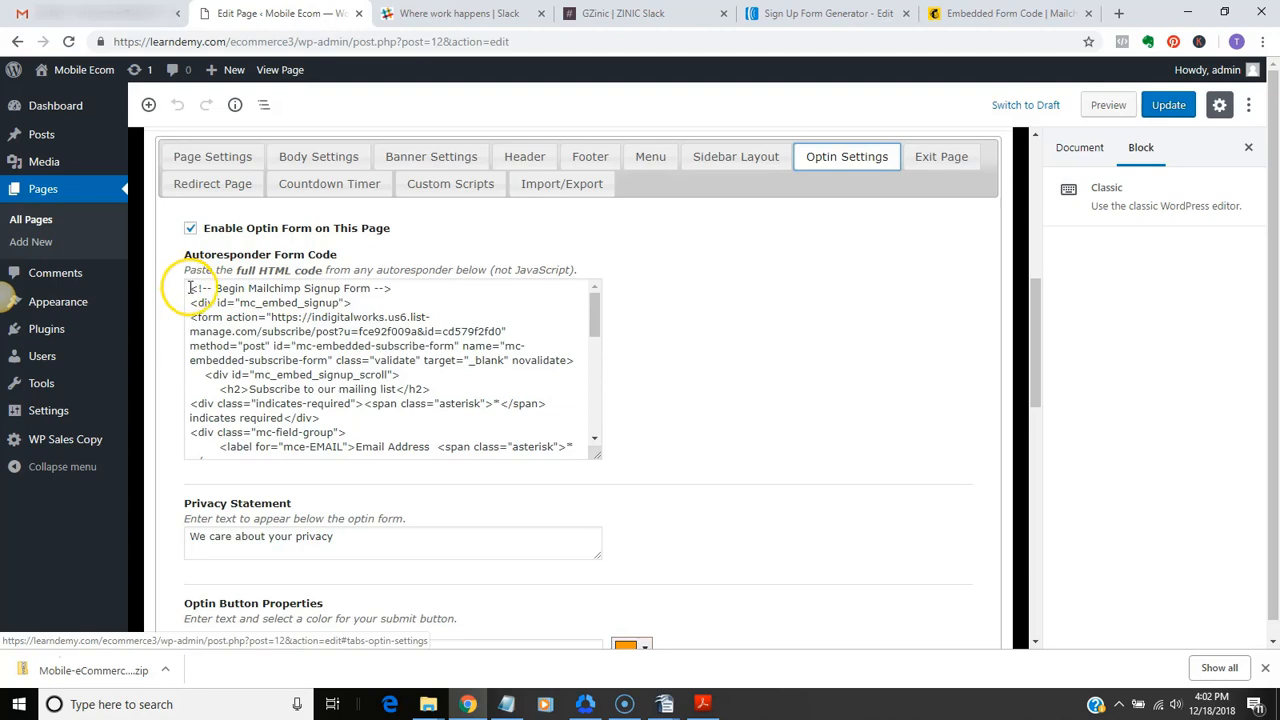
{"action": "left_click_drag", "start_coordinate": [190, 288], "coordinate": [410, 481]}
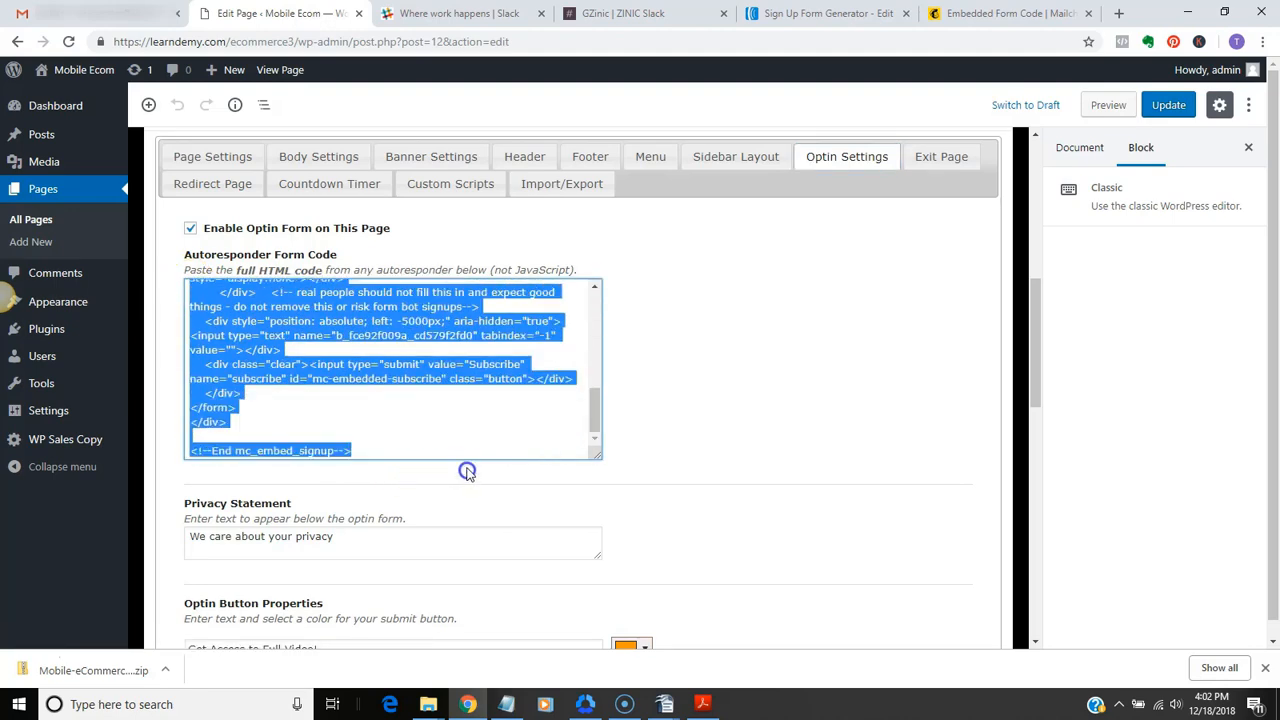
{"action": "key", "text": "BackSpace"}
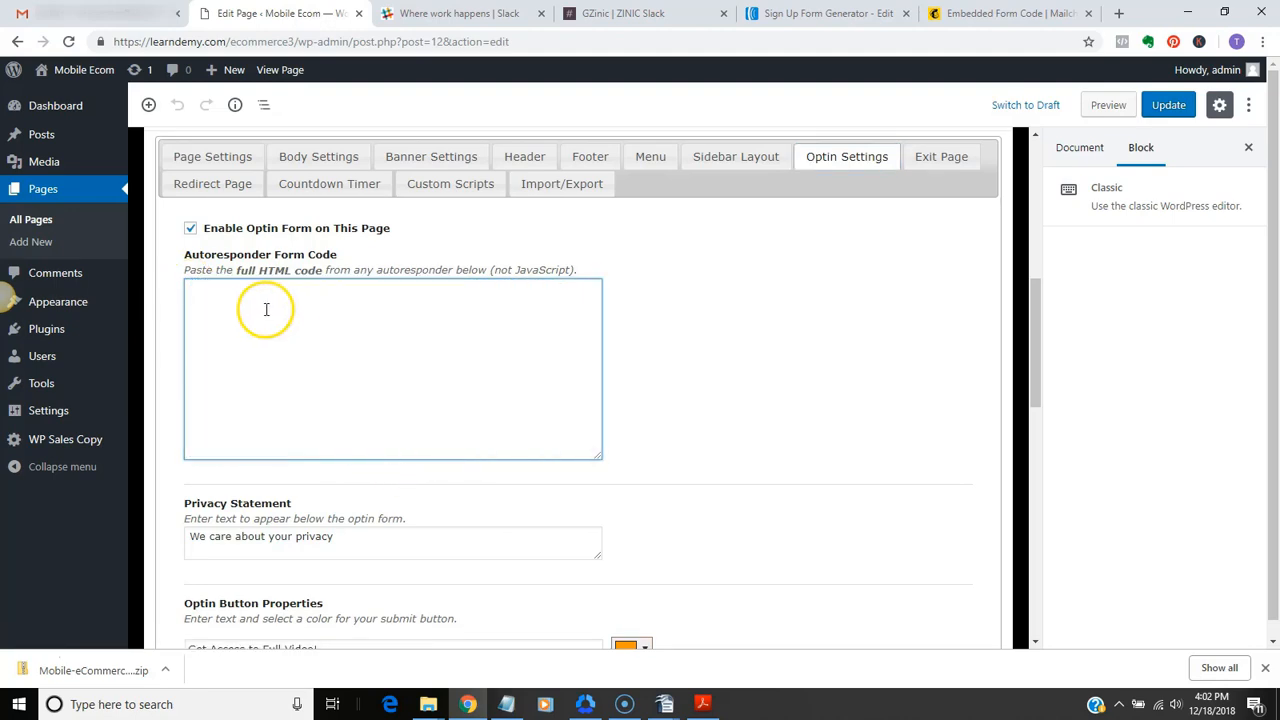
{"action": "right_click", "coordinate": [258, 305]}
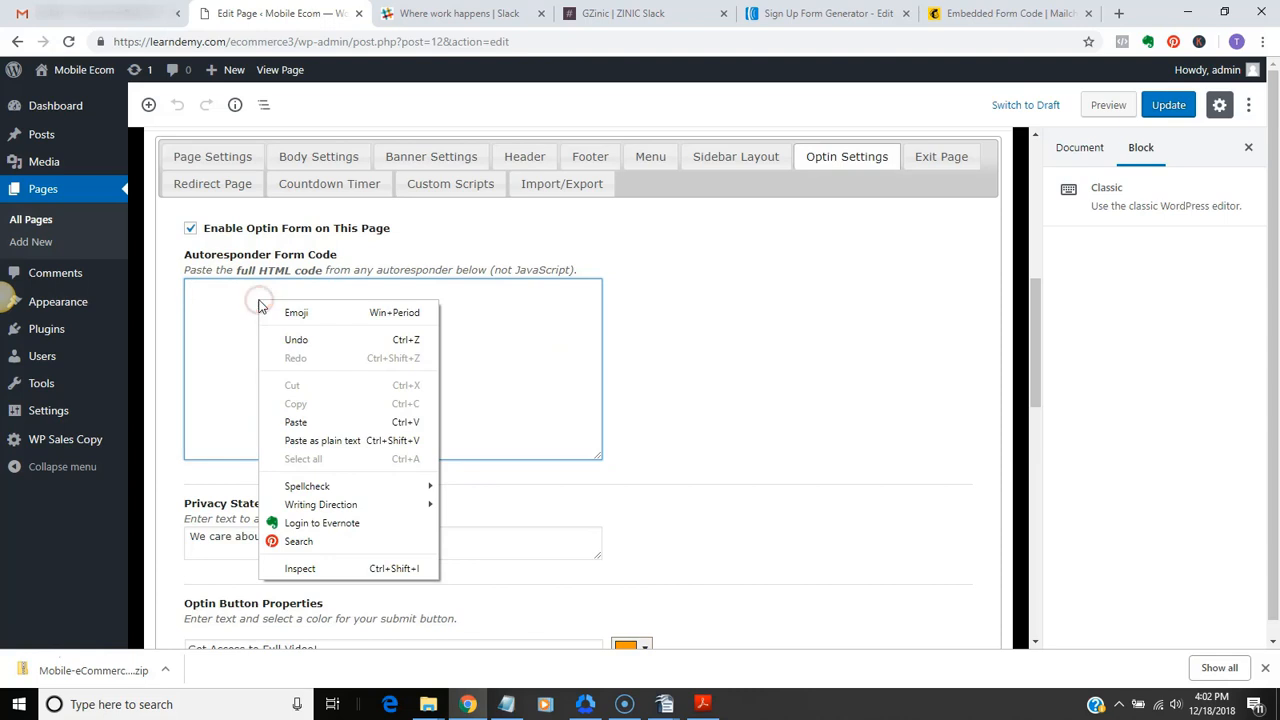
{"action": "left_click", "coordinate": [310, 421]}
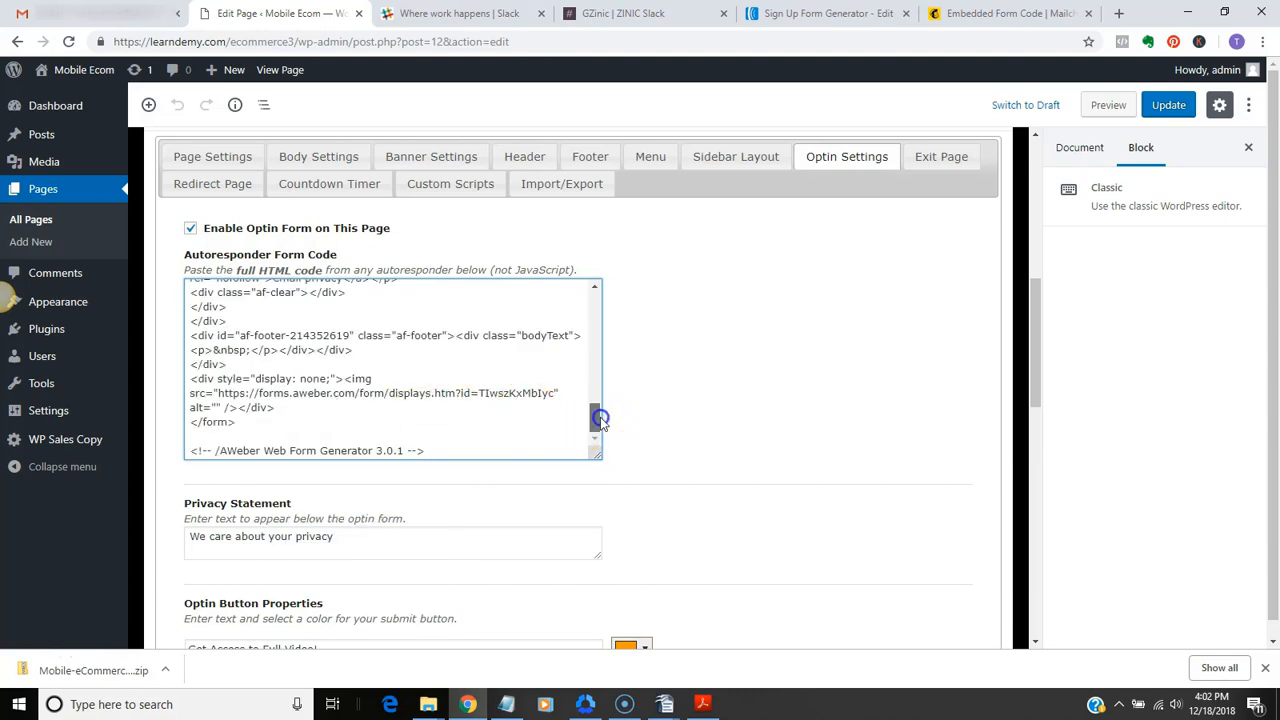
{"action": "left_click_drag", "start_coordinate": [595, 418], "coordinate": [605, 331]}
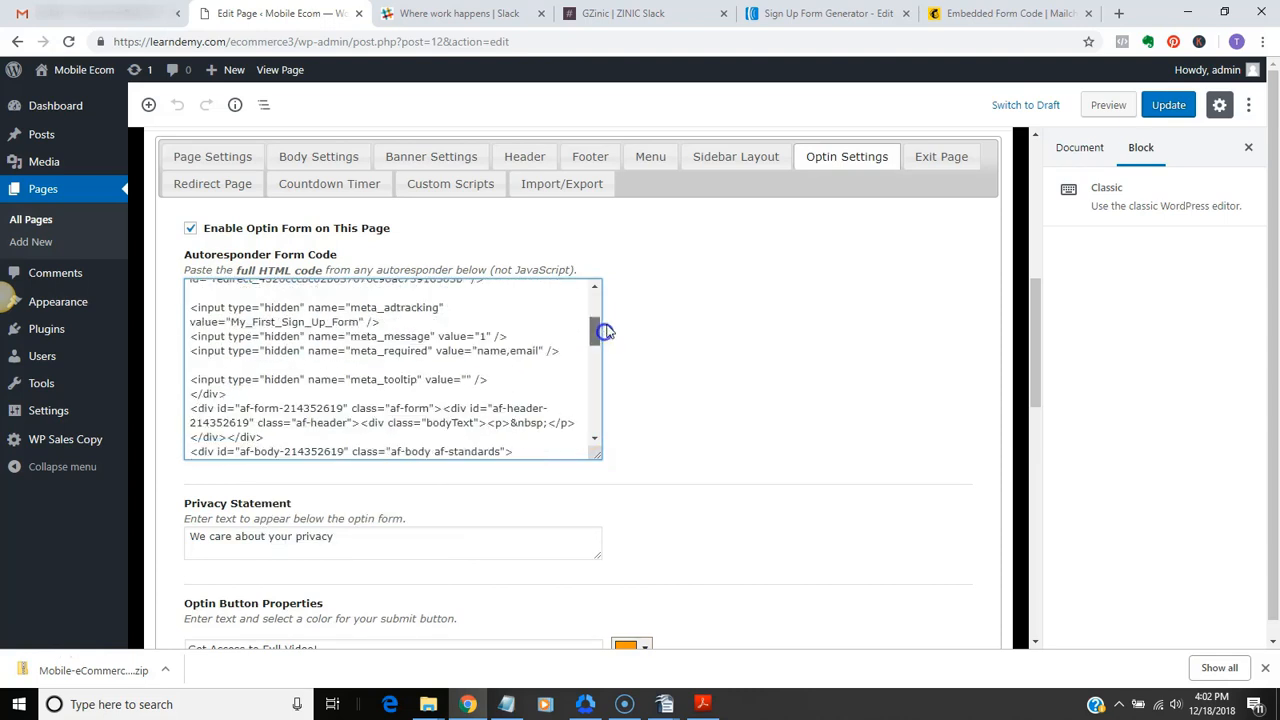
Update the Ecommerce Squeeze page and check its AWeber optin form on the live page
{"action": "left_click", "coordinate": [1166, 105]}
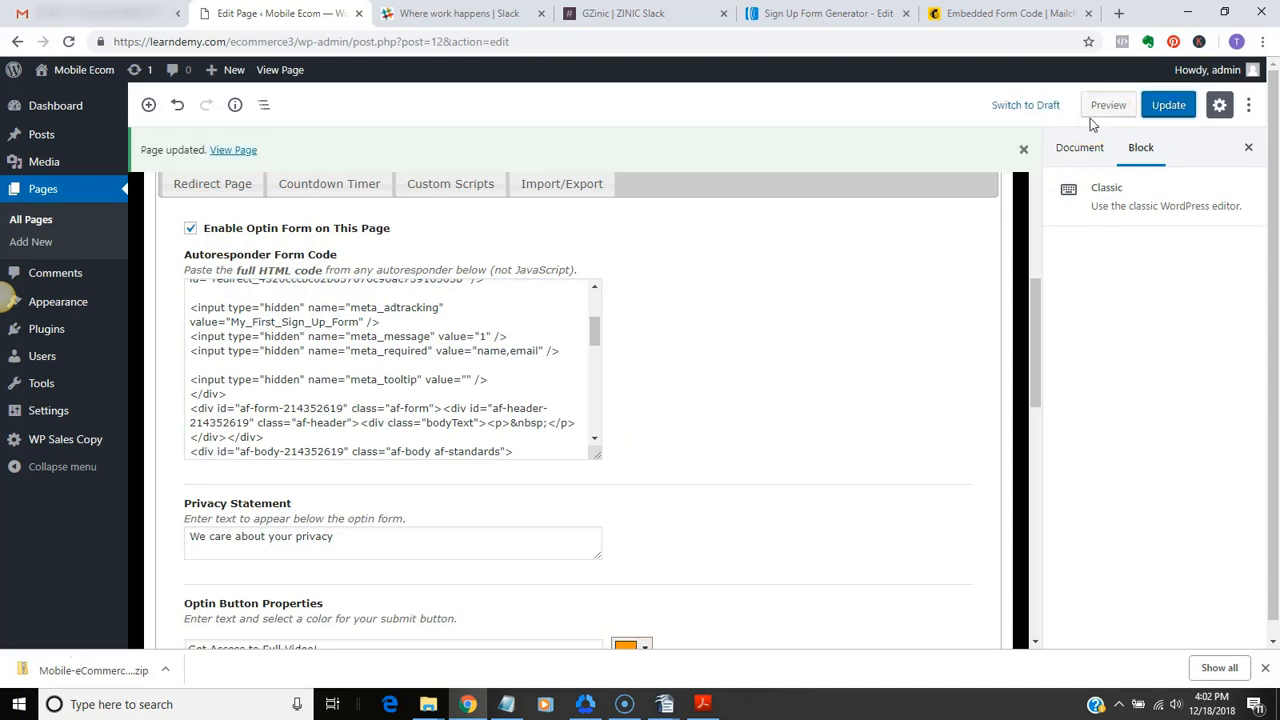
{"action": "left_click", "coordinate": [280, 69]}
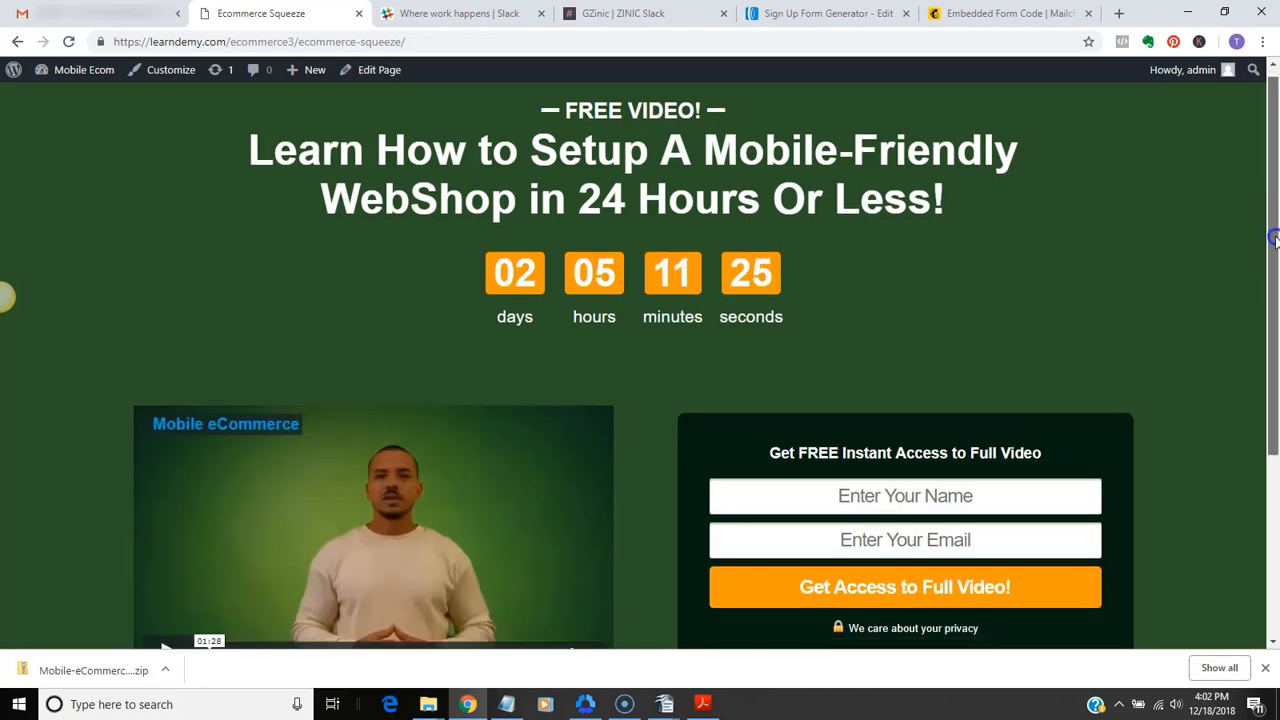
{"action": "mouse_move", "coordinate": [1272, 210]}
{"action": "left_mouse_down"}
{"action": "mouse_move", "coordinate": [1270, 358]}
{"action": "mouse_move", "coordinate": [1267, 232]}
{"action": "left_mouse_up"}
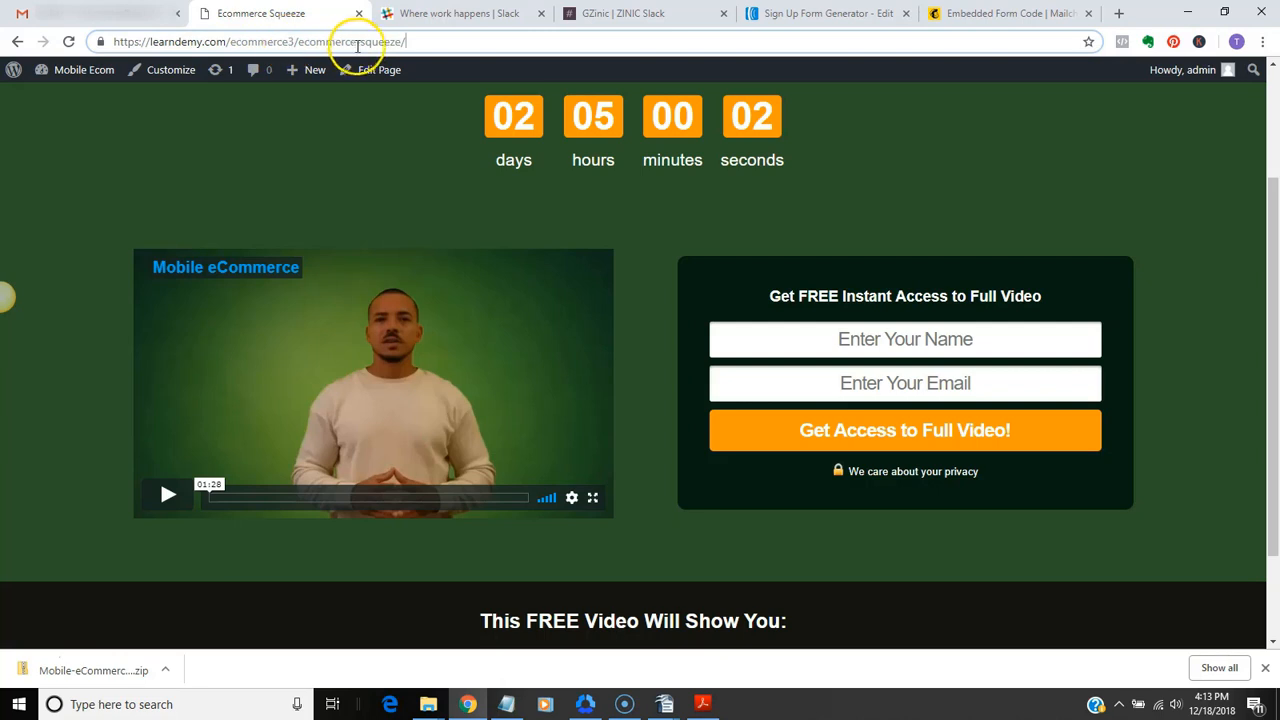
{"action": "left_click", "coordinate": [294, 42]}
{"action": "type", "text": "3"}
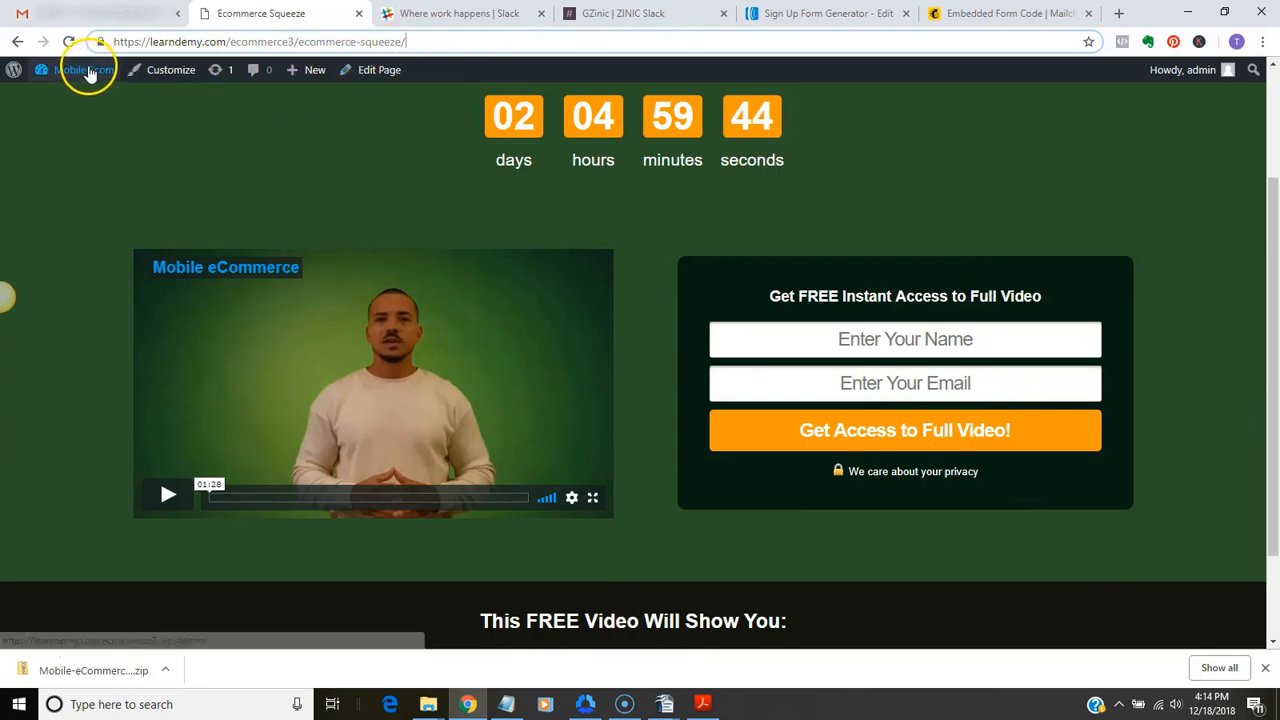
Return to the WordPress dashboard's page list and create a new page titled "Thank You"
{"action": "mouse_move", "coordinate": [88, 74]}
{"action": "left_click", "coordinate": [87, 99]}
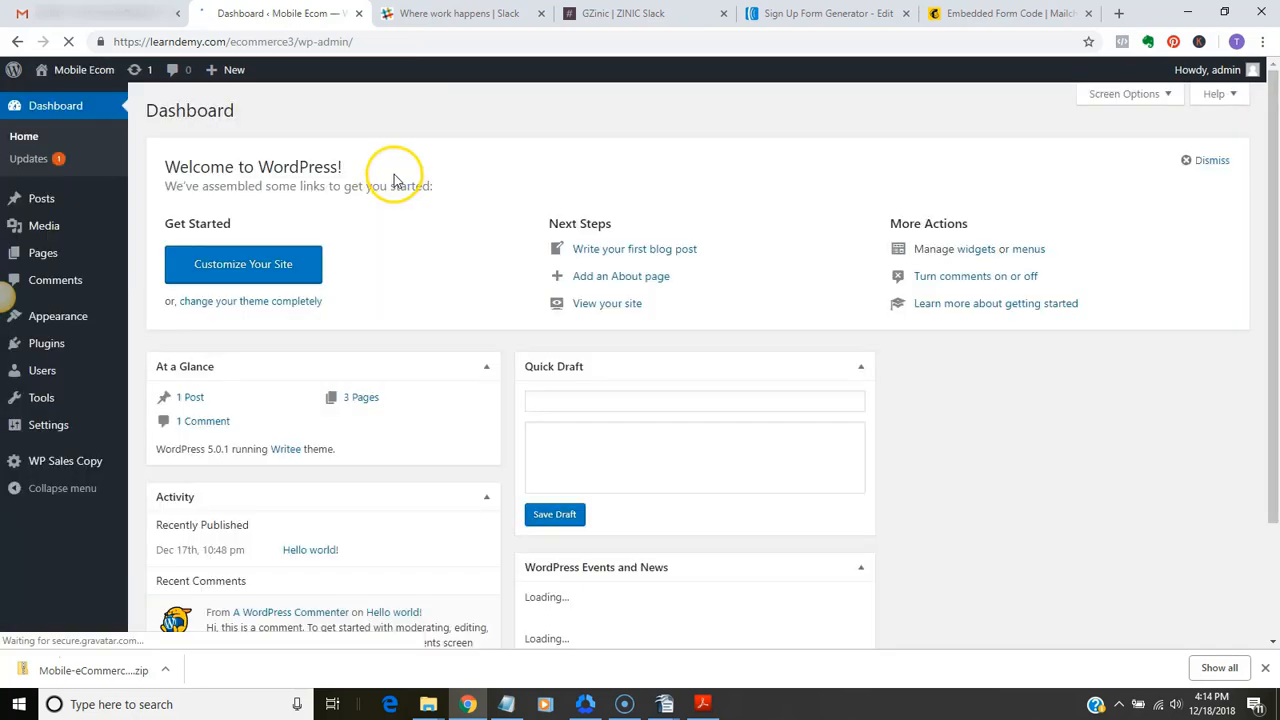
{"action": "left_click", "coordinate": [44, 258]}
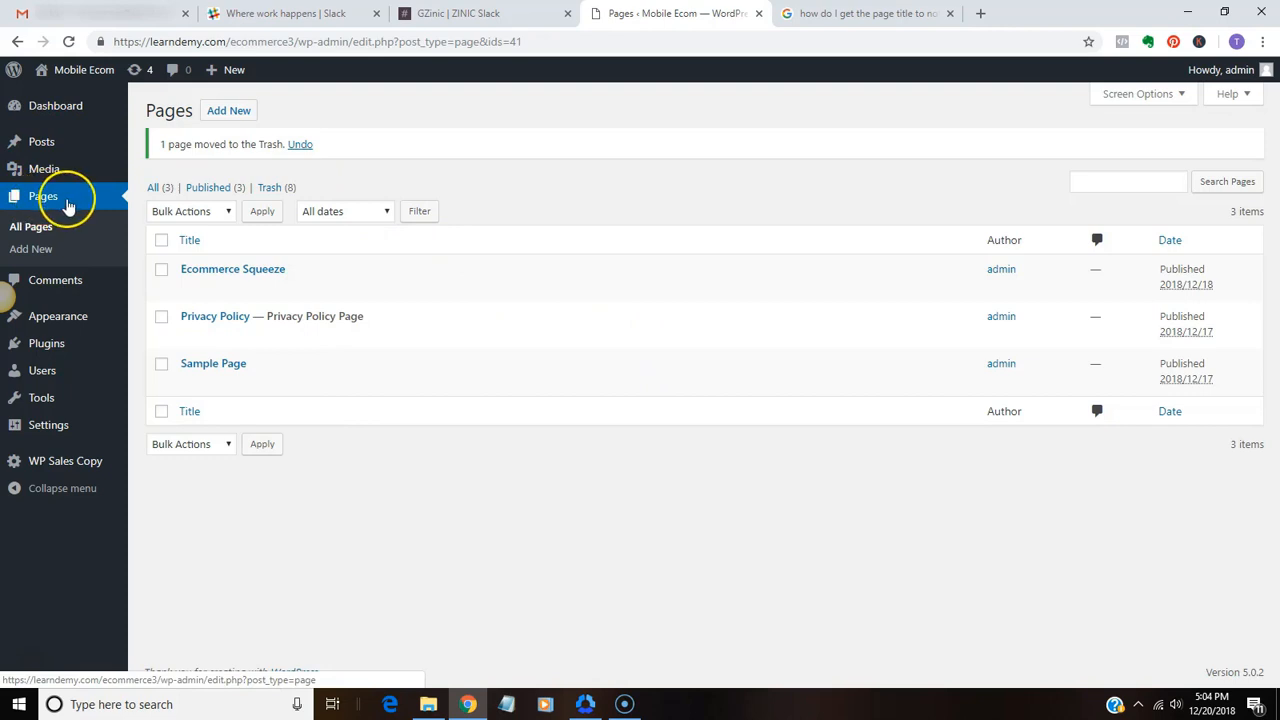
{"action": "left_click", "coordinate": [235, 118]}
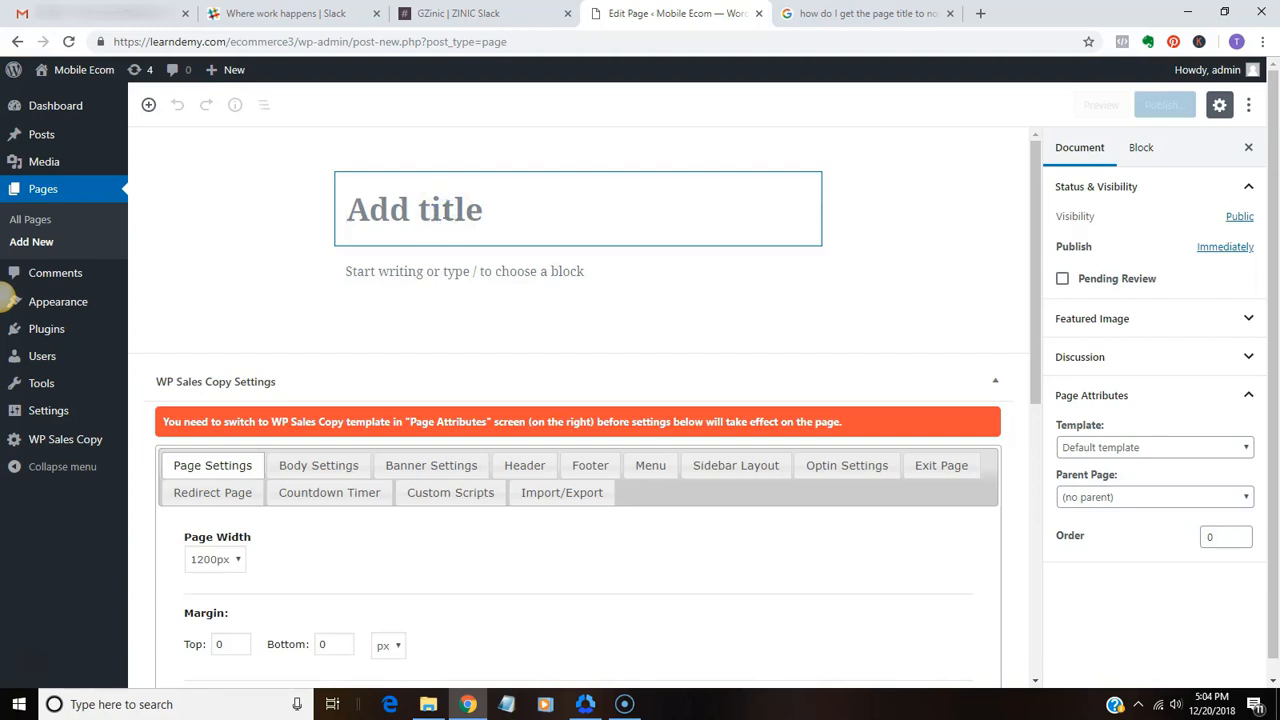
{"action": "type", "text": "Thank You"}
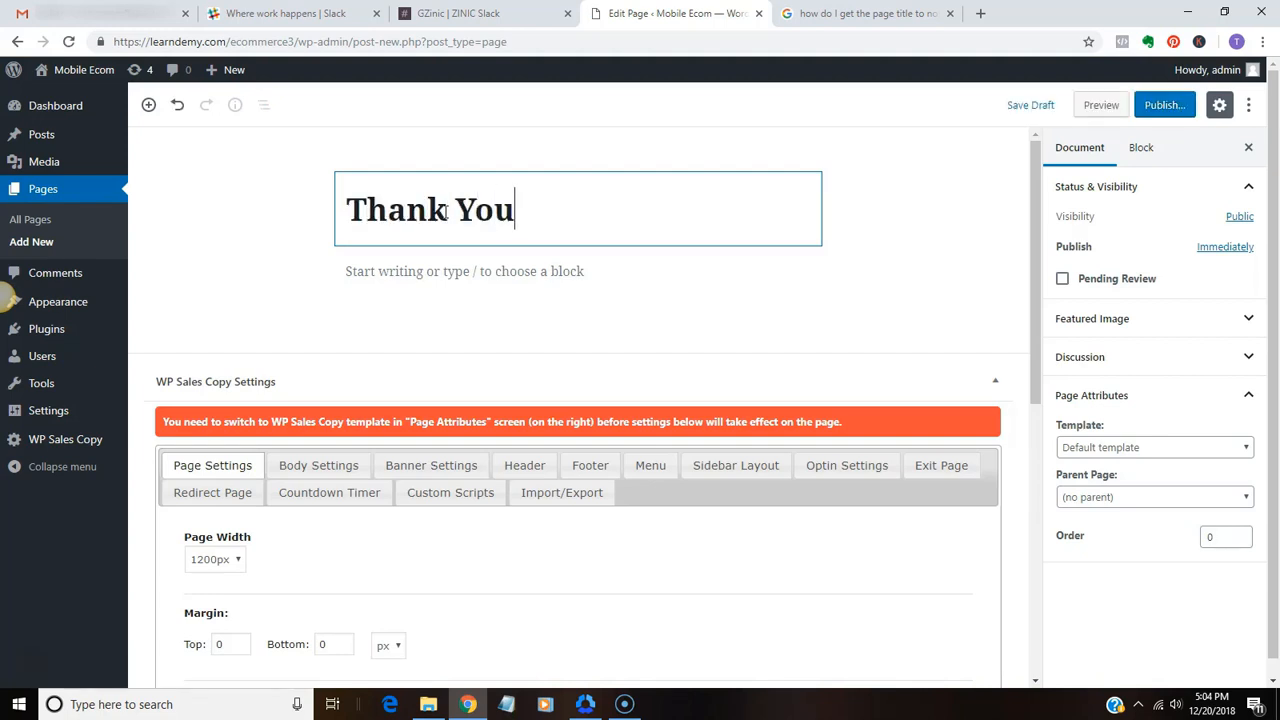
Write the Thank You page's first paragraph: Thank you for requesting your free video "Mobile Ecommerce Simplified."
{"action": "left_click", "coordinate": [369, 272]}
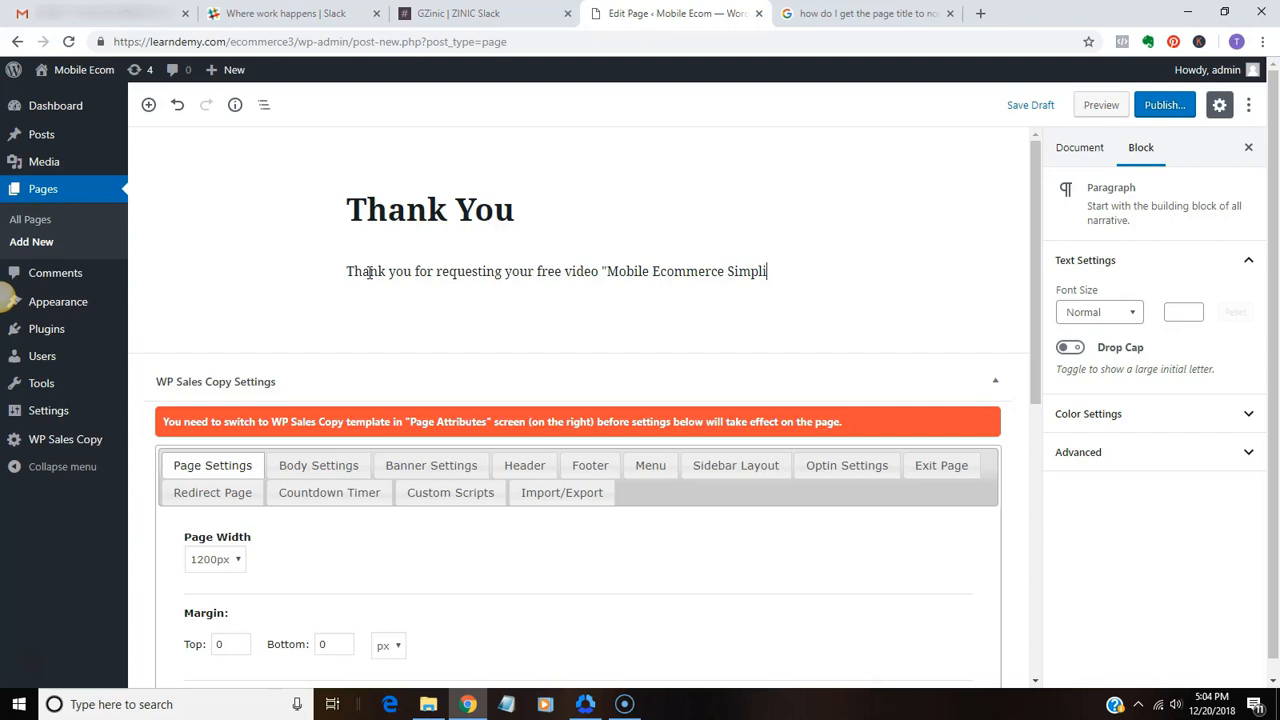
{"action": "type", "text": "fied."}
{"action": "key", "text": "Return"}
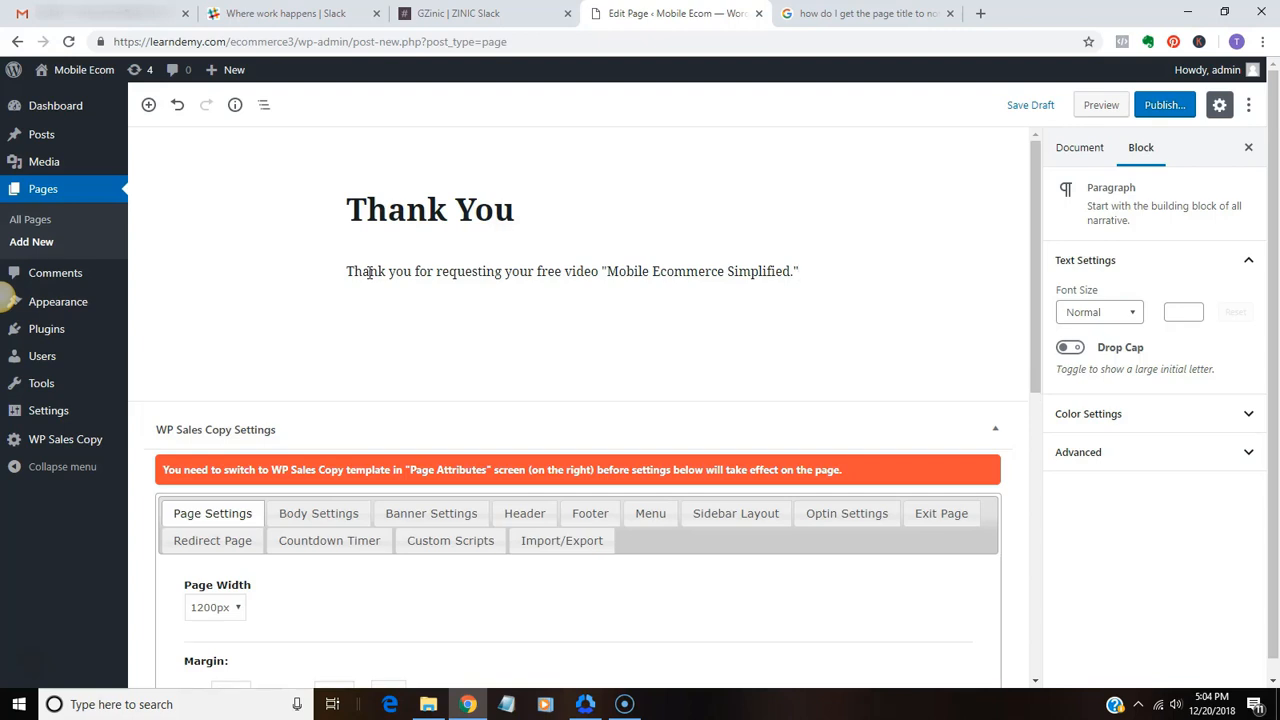
Begin the second paragraph with "Please check your inbox for the link to the video"
{"action": "type", "text": "Please look i"}
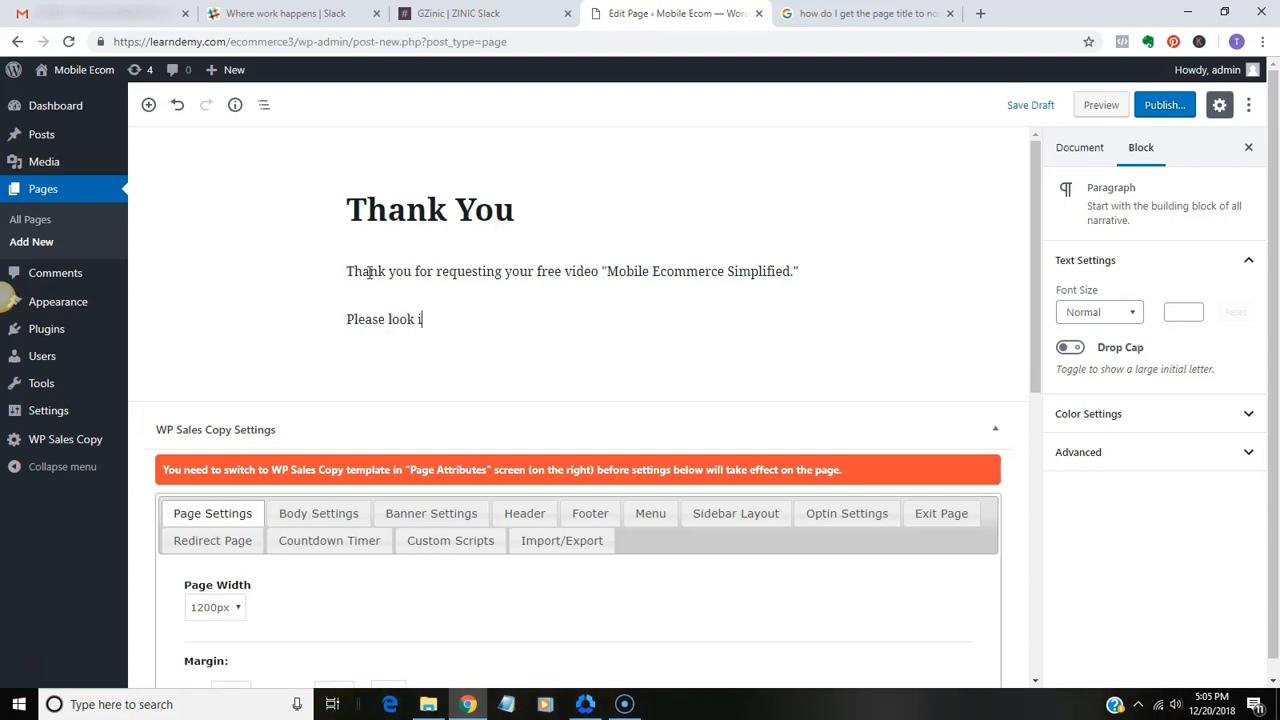
{"action": "type", "text": "n"}
{"action": "key", "text": "BackSpace"}
{"action": "key", "text": "BackSpace"}
{"action": "key", "text": "BackSpace"}
{"action": "type", "text": "check your inbox"}
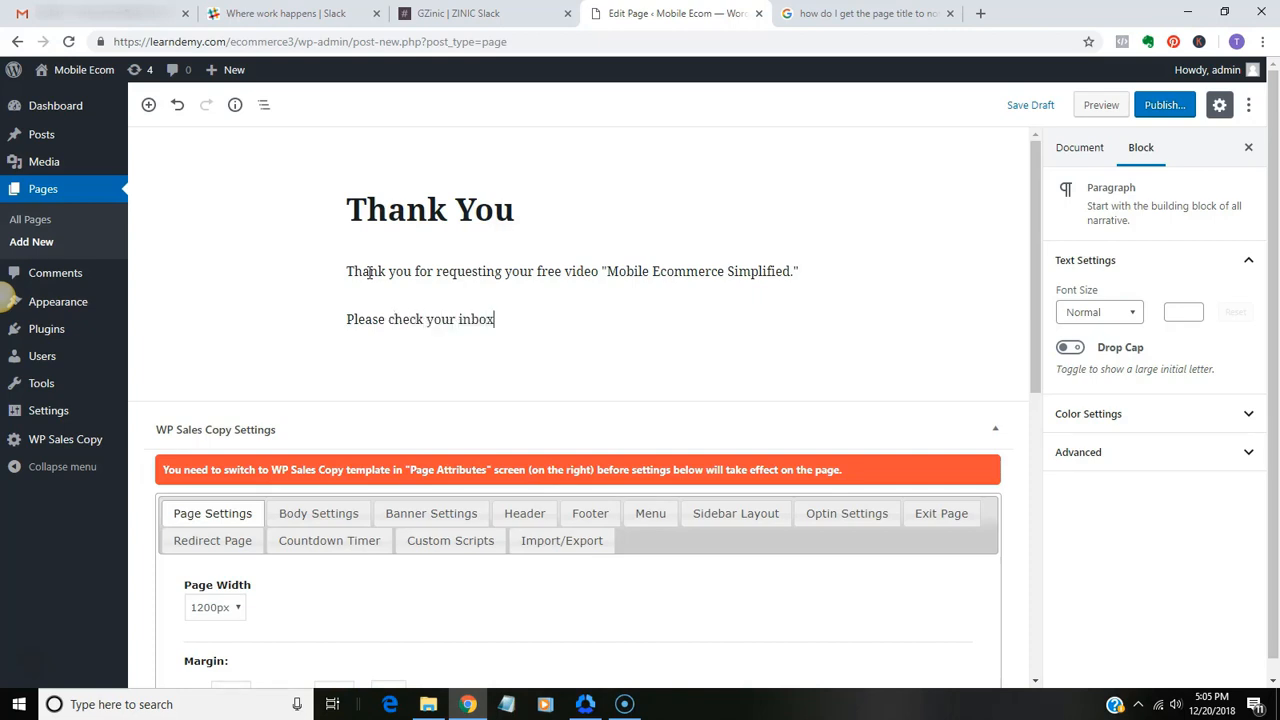
{"action": "type", "text": " for the link to the video."}
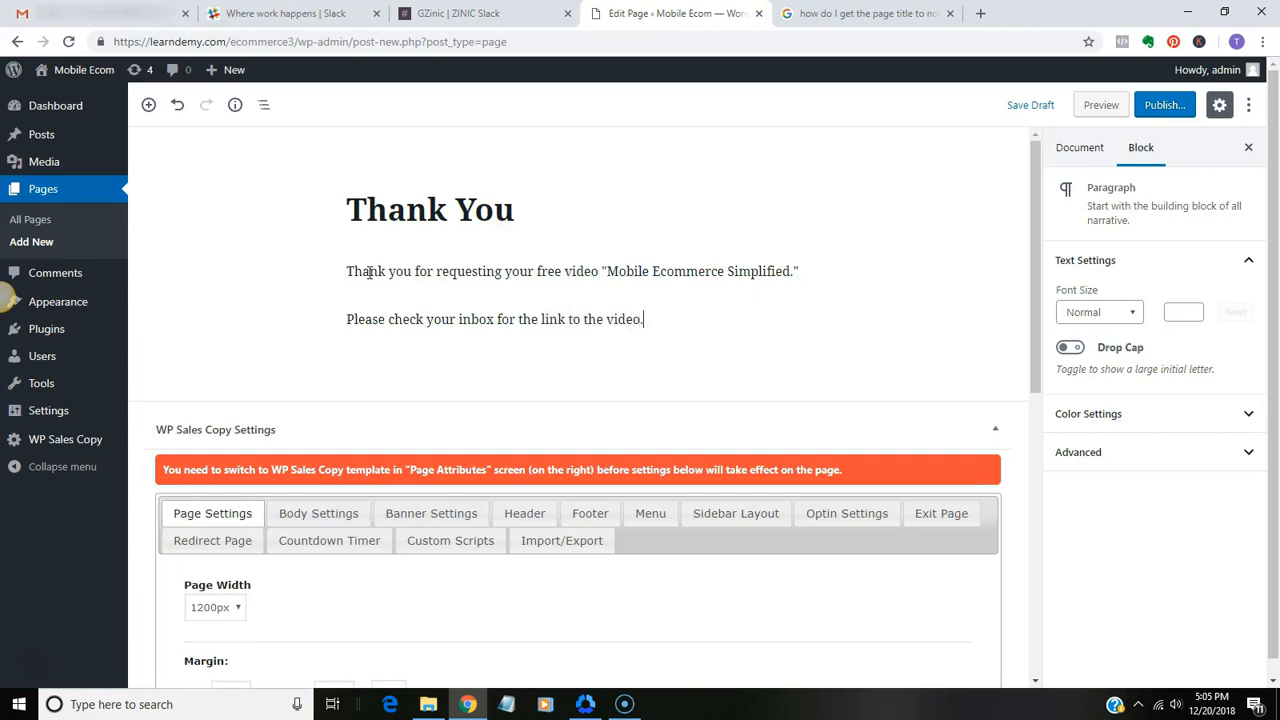
{"action": "type", "text": "  If you don't see our "}
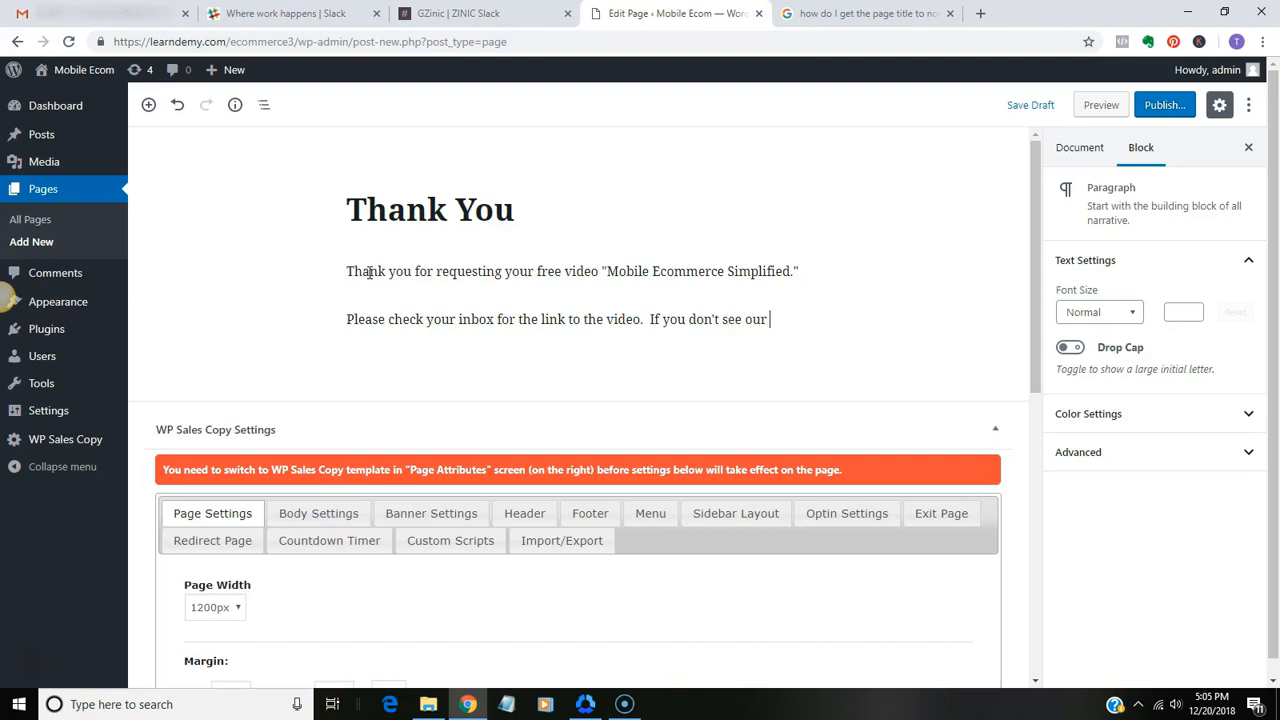
{"action": "type", "text": "message, come"}
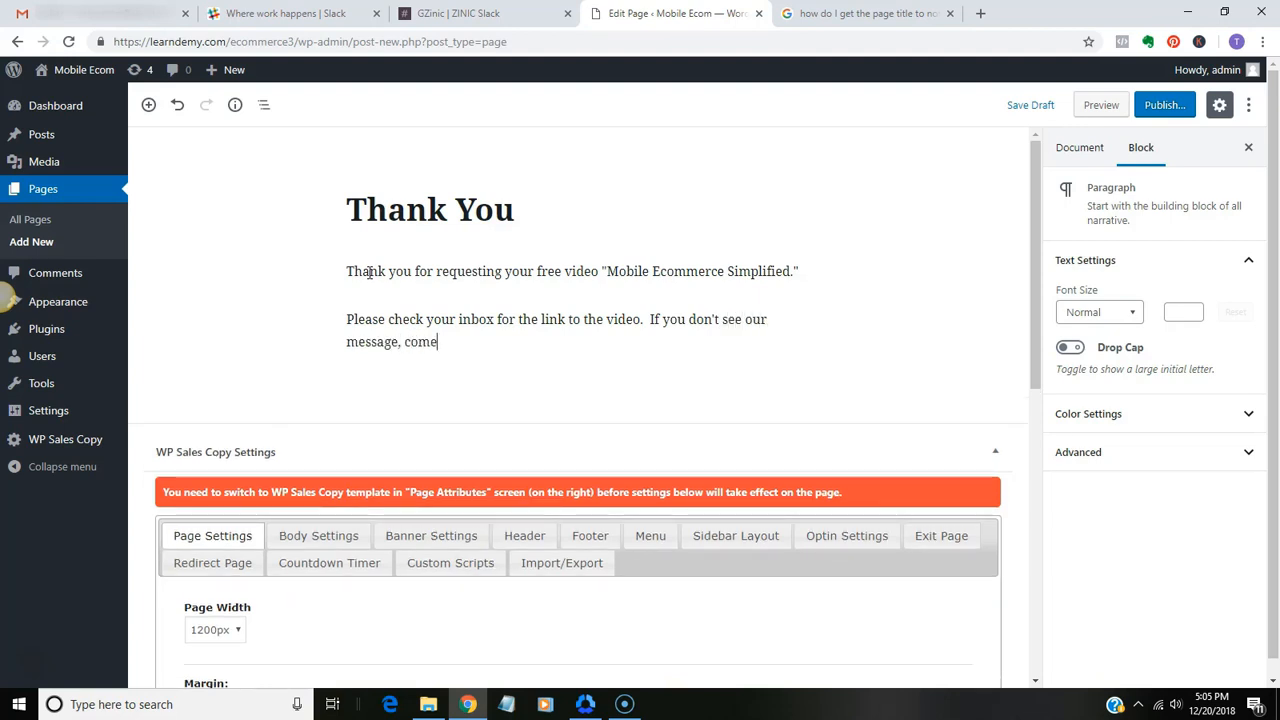
Continue the second paragraph after the first sentence with "If you don't see our message, coming from xxxxx,"
{"action": "key", "text": "BackSpace"}
{"action": "type", "text": "ing from xxxxx,"}
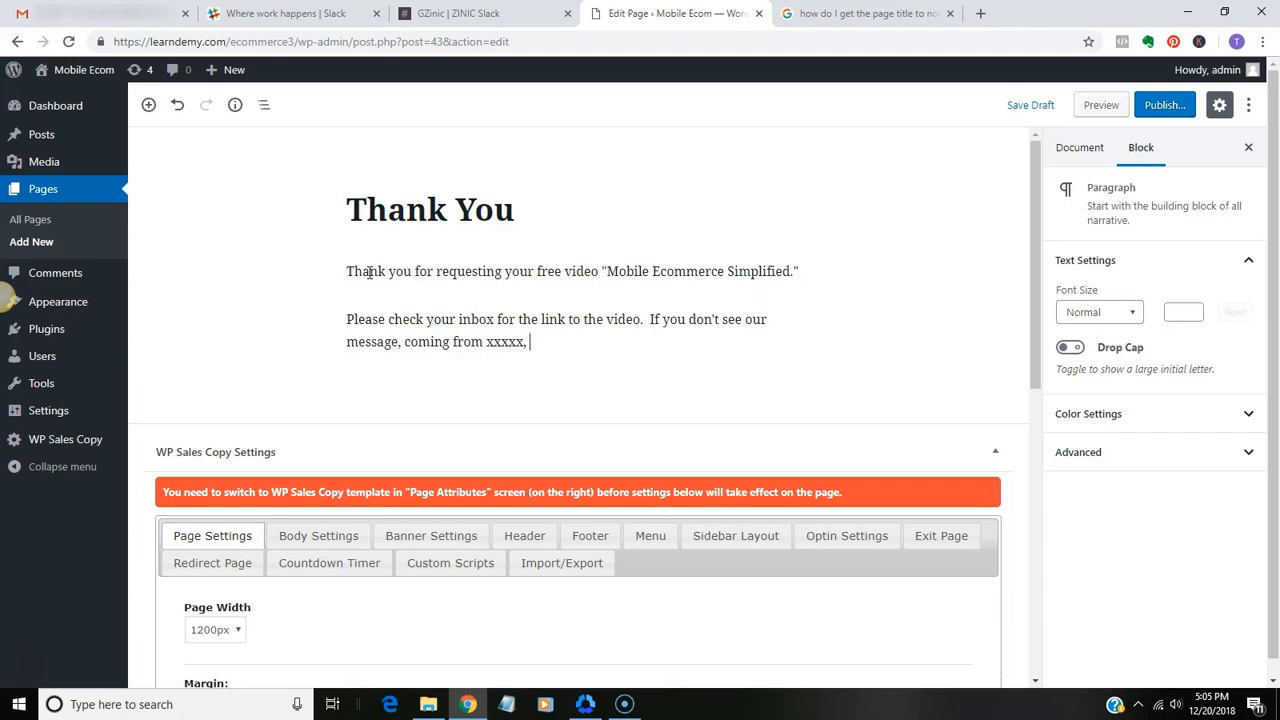
Finish the second paragraph with "please check your spam folder and be sure to whitelist our address."
{"action": "type", "text": "please check your s"}
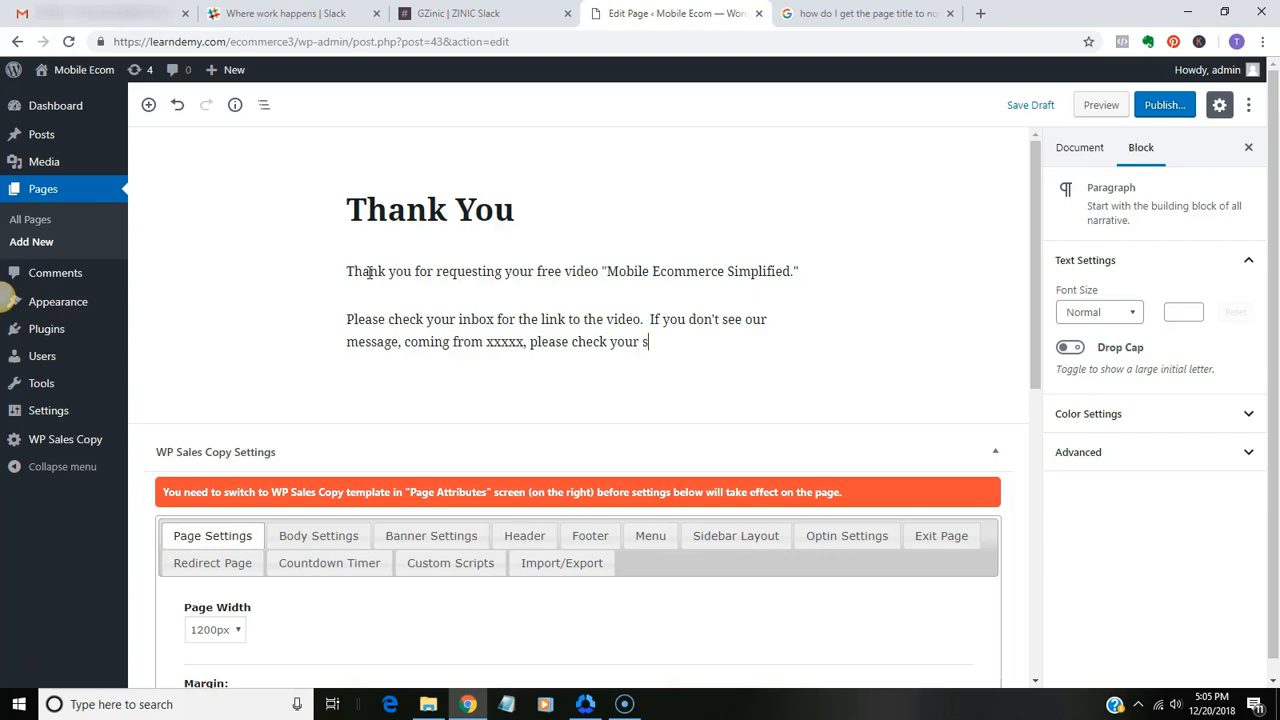
{"action": "type", "text": "pam folder and be sure"}
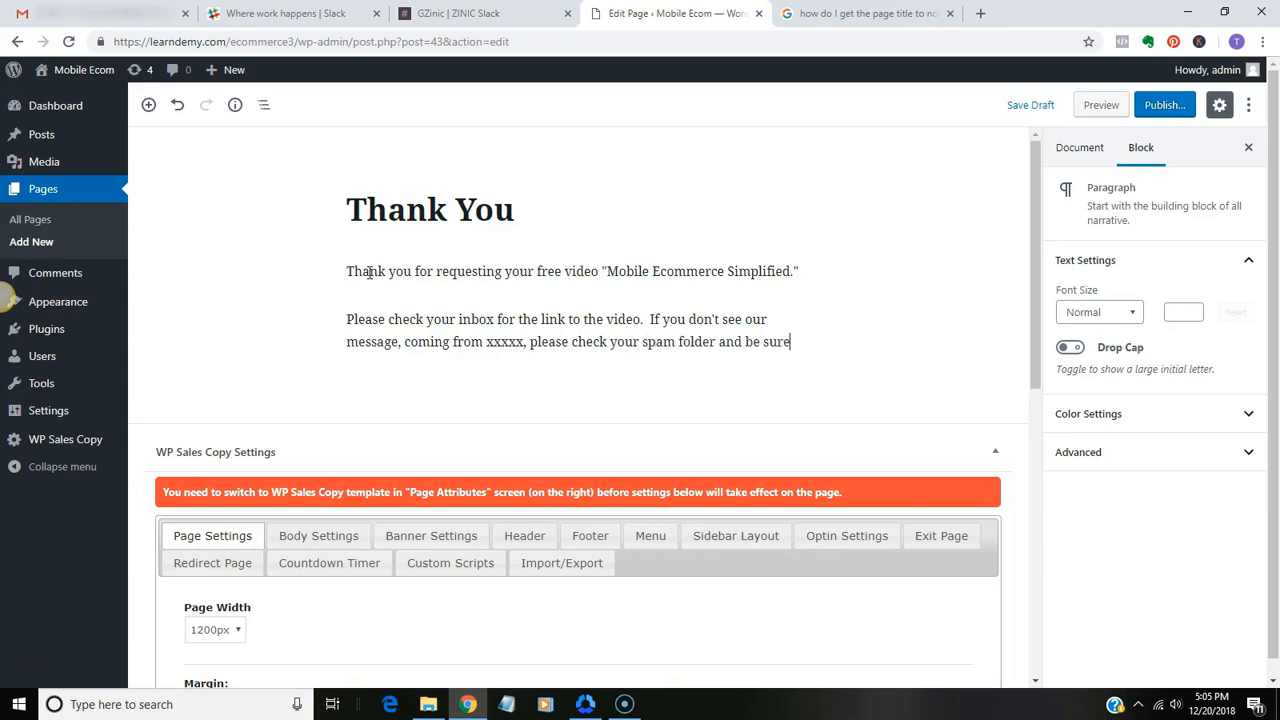
{"action": "type", "text": " to whitelist o"}
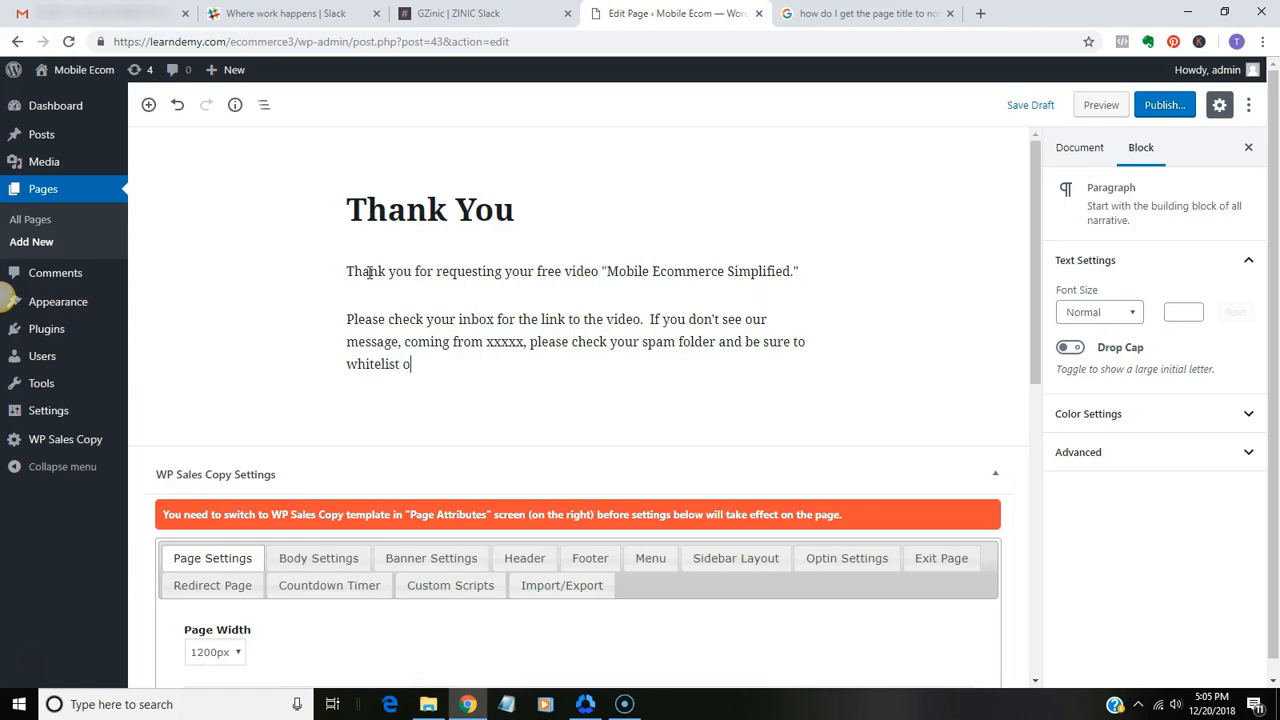
{"action": "type", "text": "ur address."}
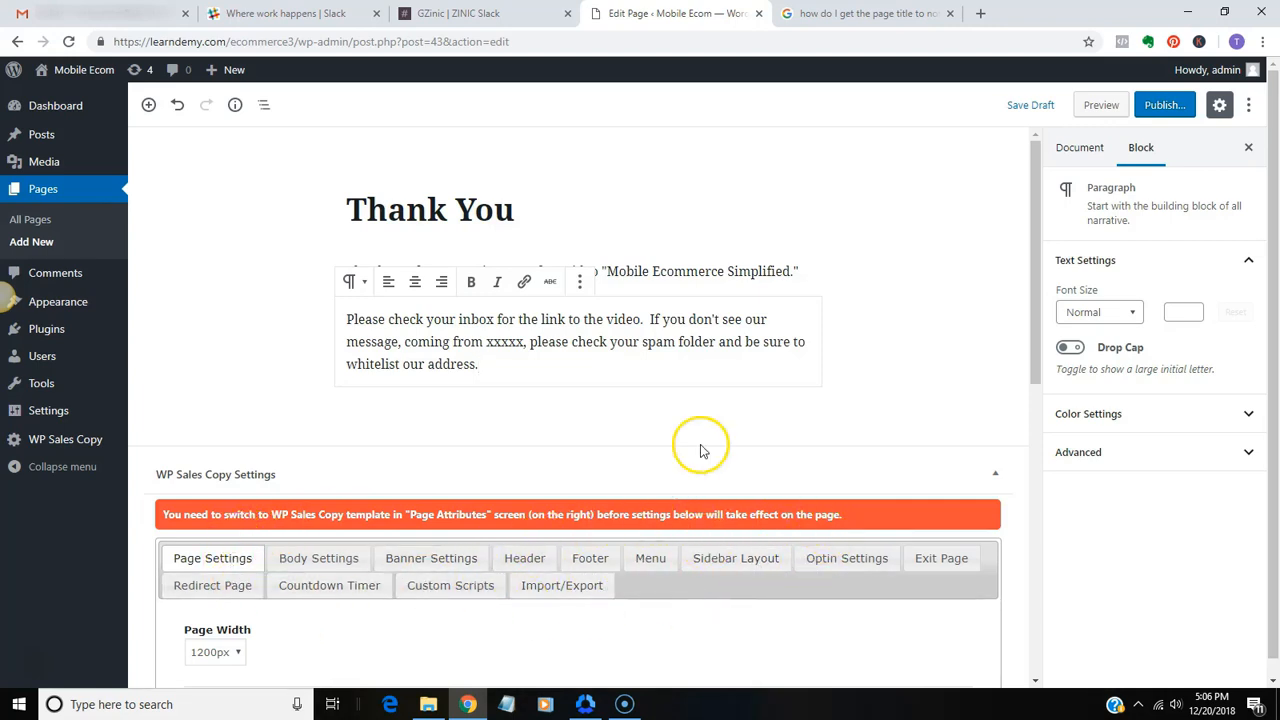
Publish the Thank You page and open it on the live site
{"action": "left_click", "coordinate": [1160, 106]}
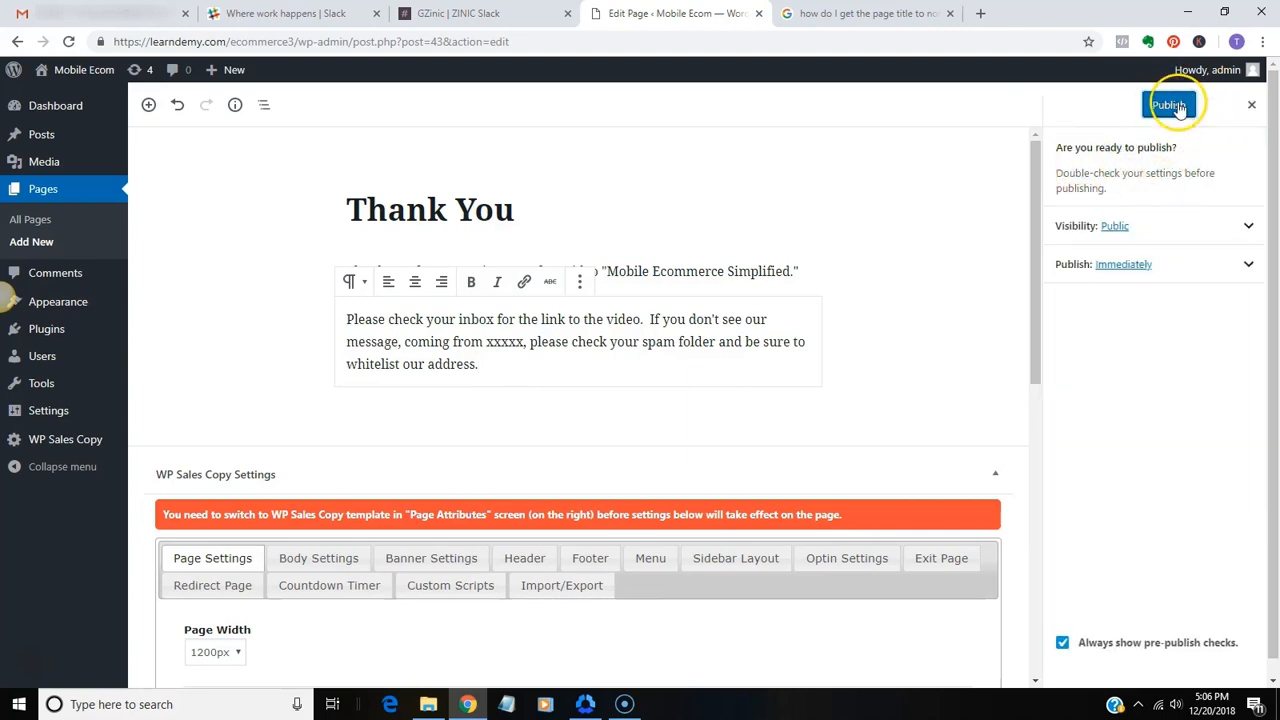
{"action": "left_click", "coordinate": [1170, 106]}
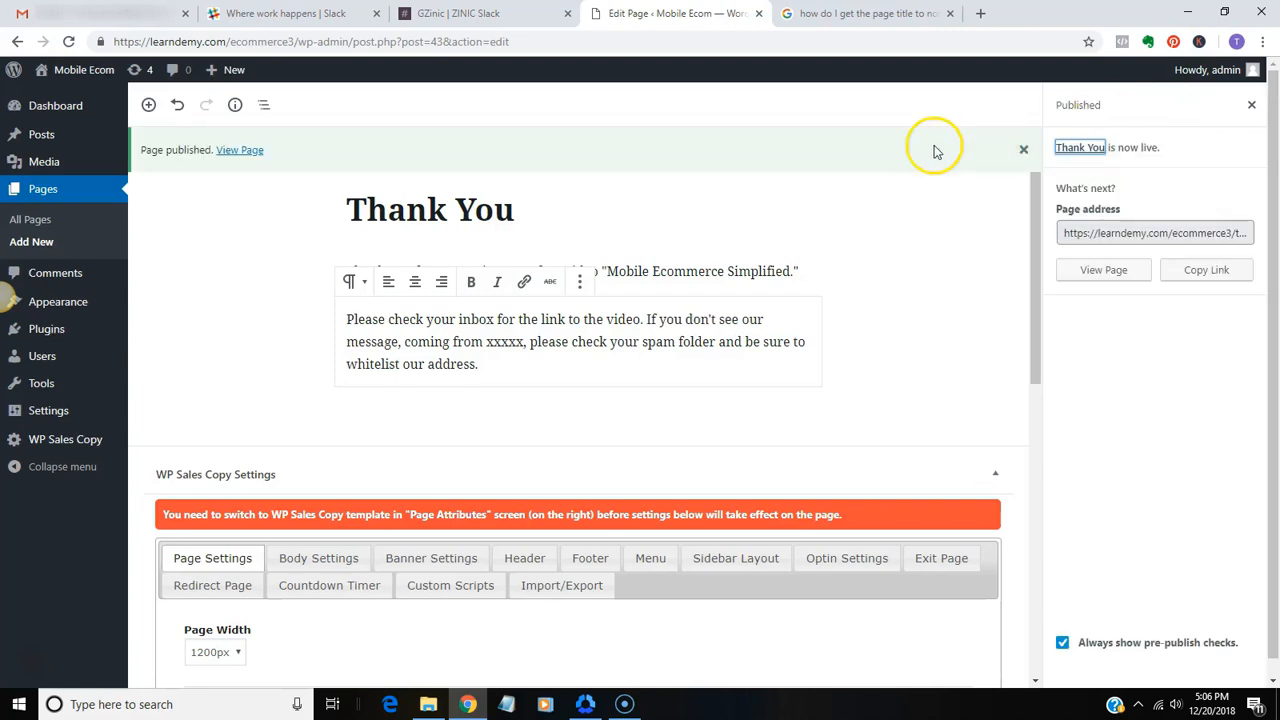
{"action": "left_click", "coordinate": [229, 153]}
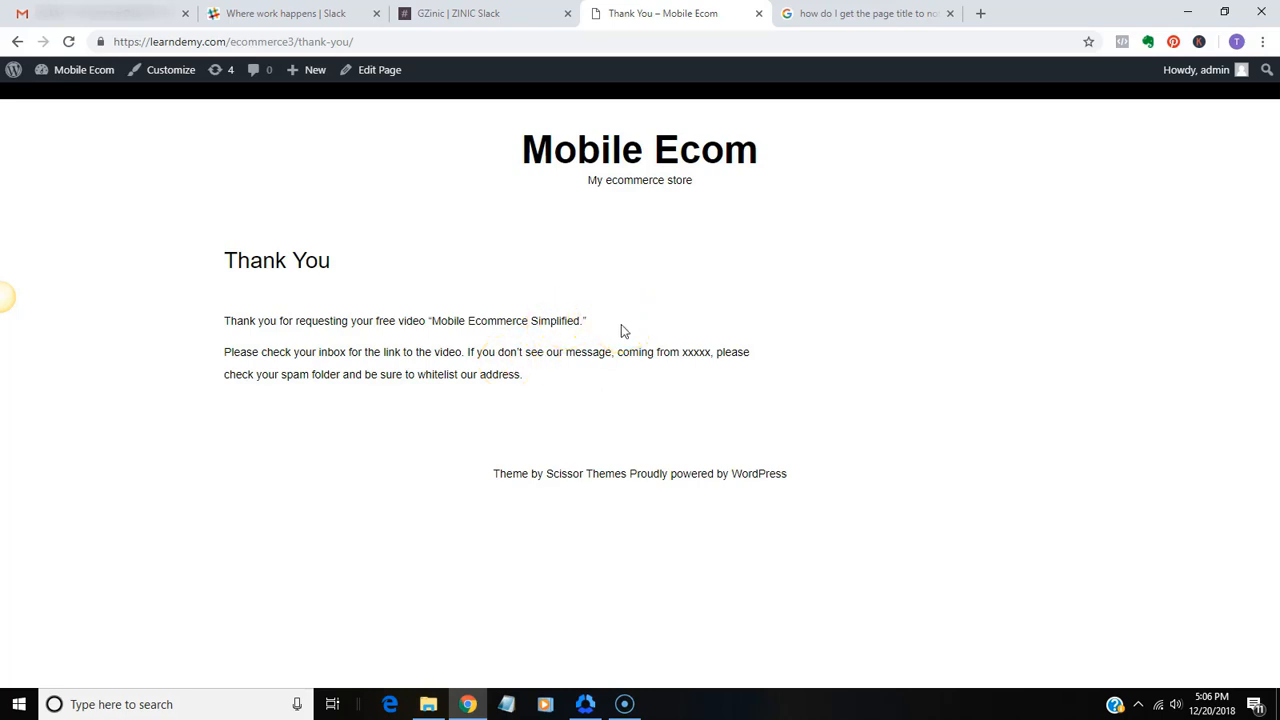
Go back to the Thank You page's editor, view the live page again and select its web address
{"action": "left_click", "coordinate": [385, 78]}
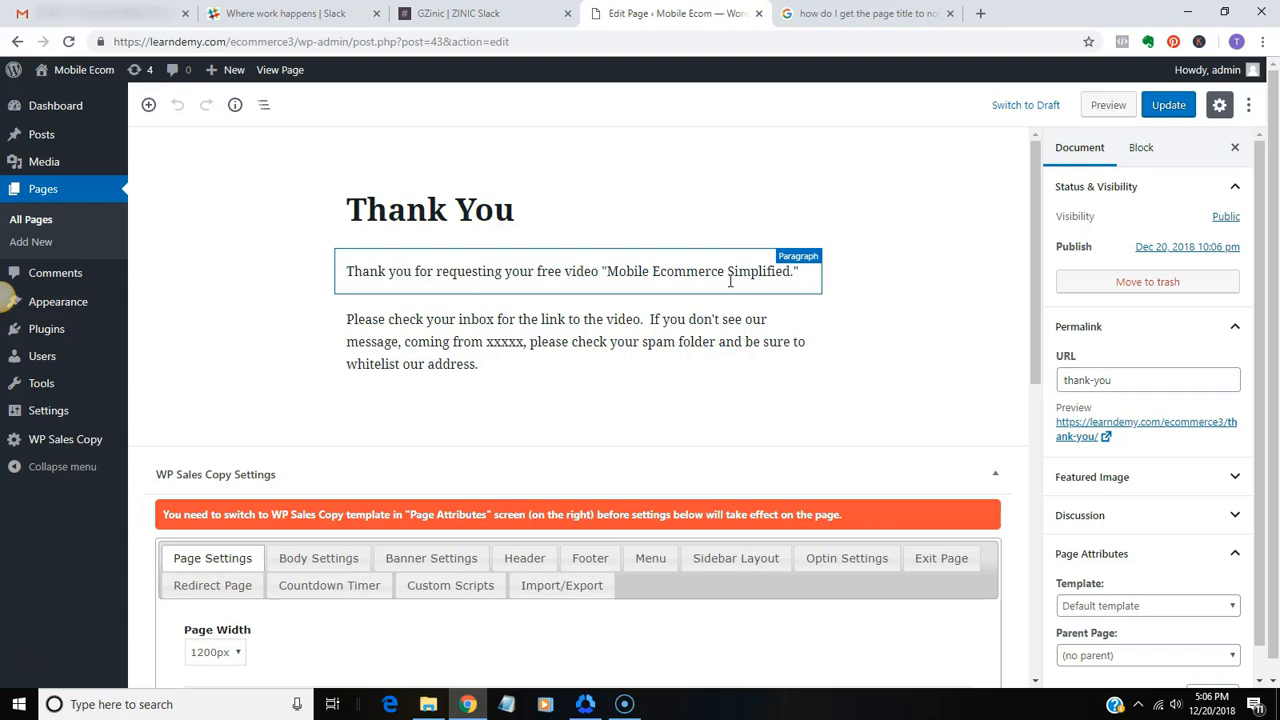
{"action": "left_click", "coordinate": [387, 414]}
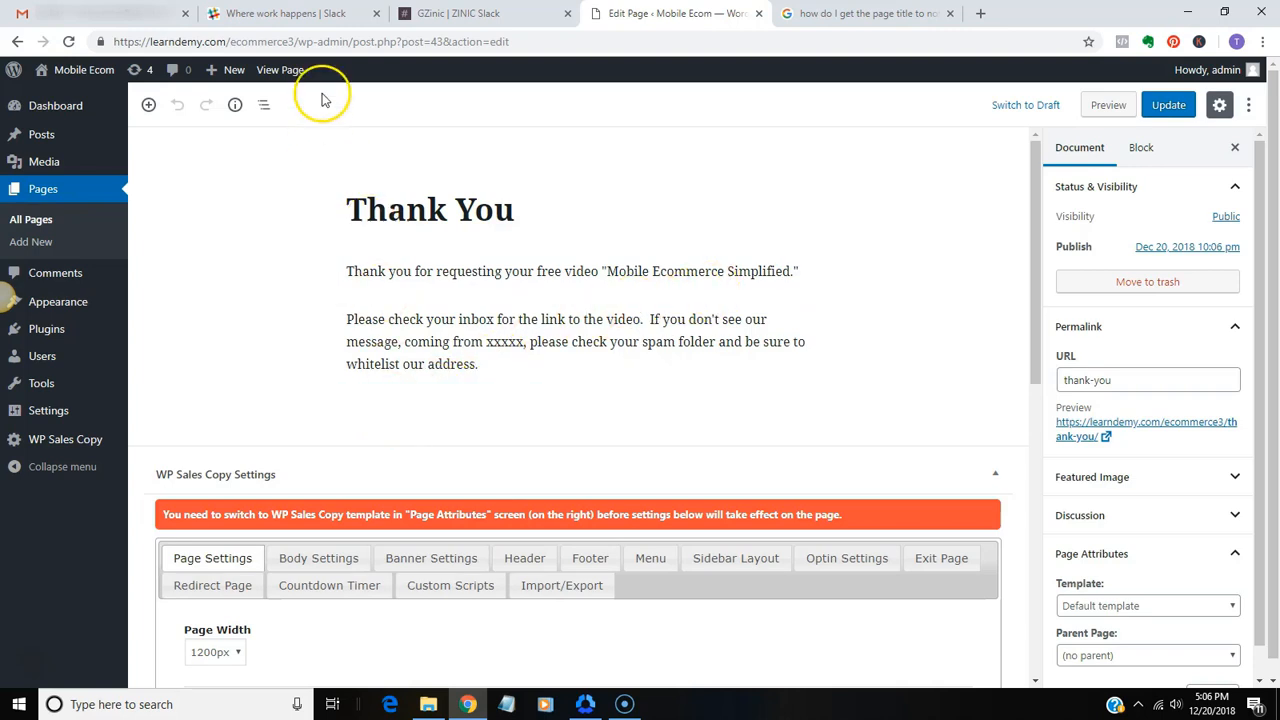
{"action": "left_click", "coordinate": [279, 72]}
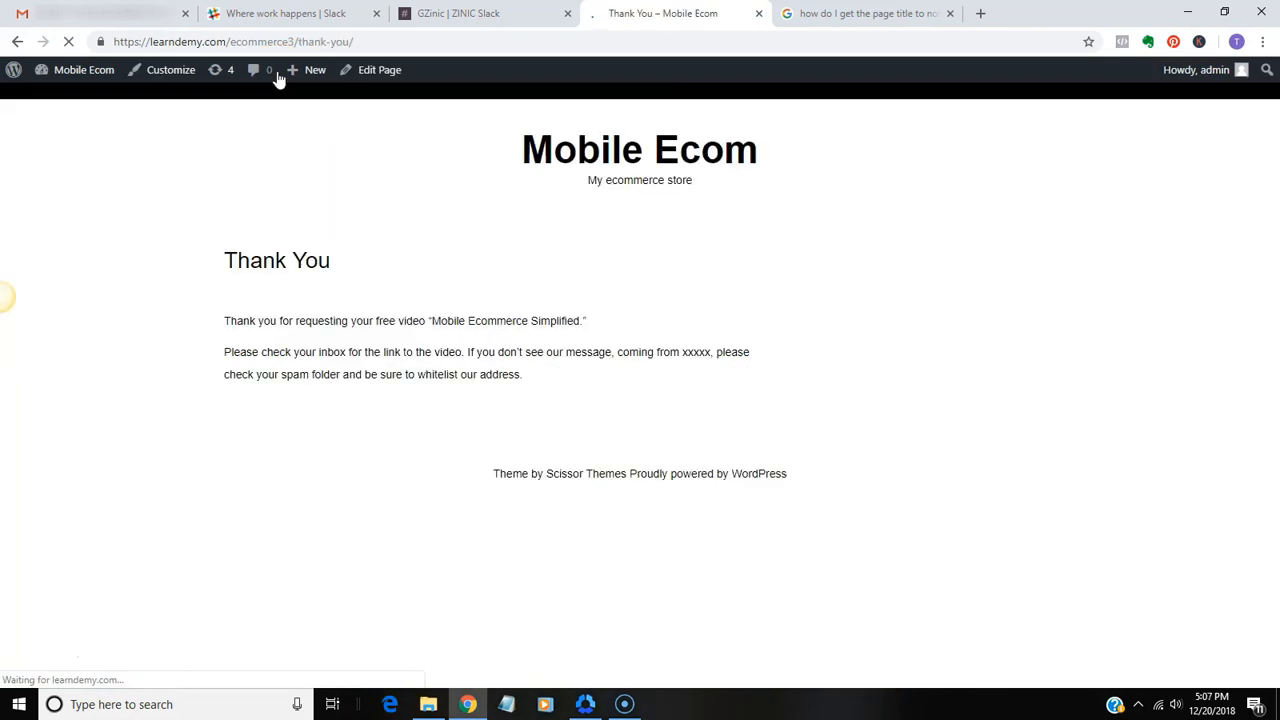
{"action": "left_click", "coordinate": [363, 48]}
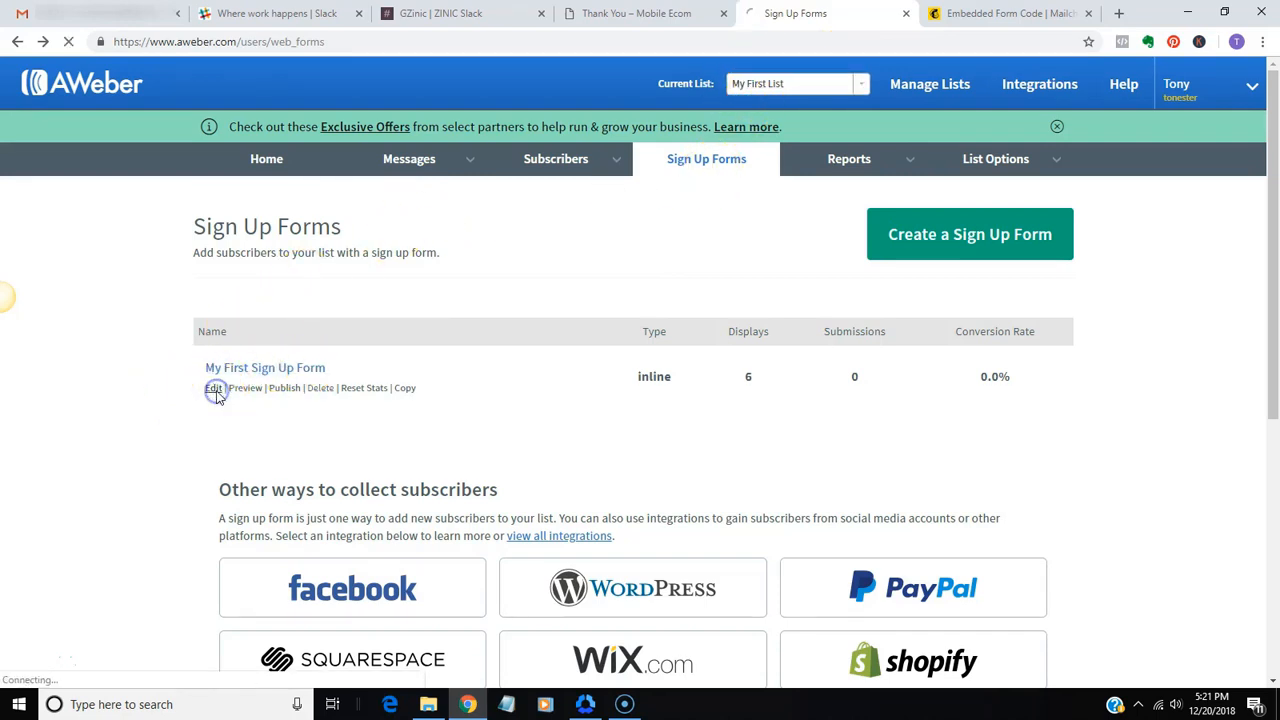
Edit My First Sign Up Form in AWeber and go to its Settings step
{"action": "left_click", "coordinate": [214, 389]}
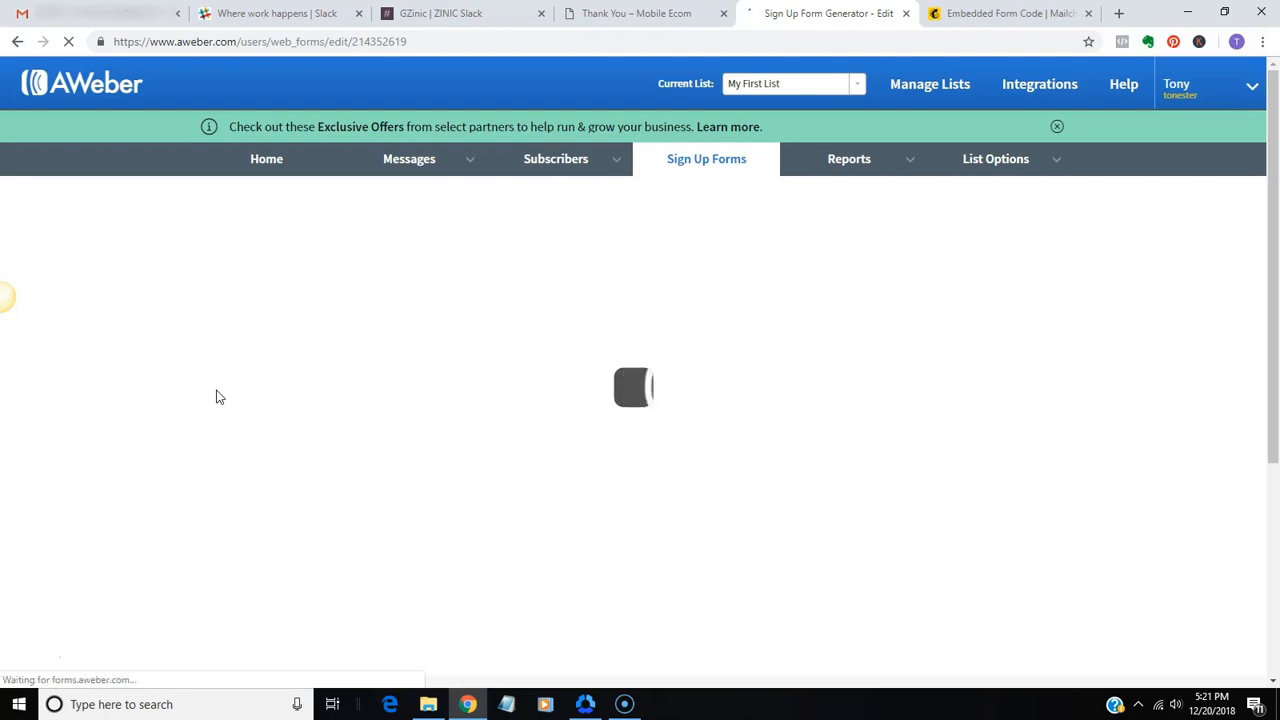
{"action": "left_click", "coordinate": [258, 373]}
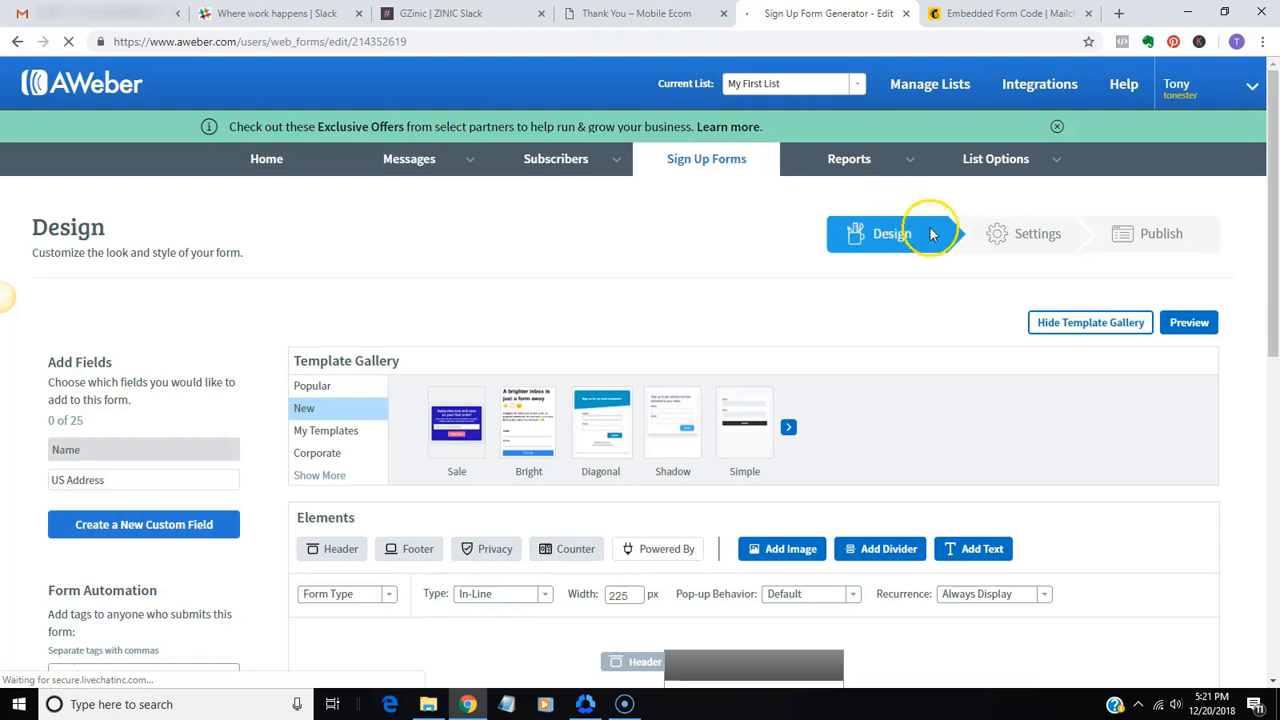
{"action": "left_click", "coordinate": [1027, 236]}
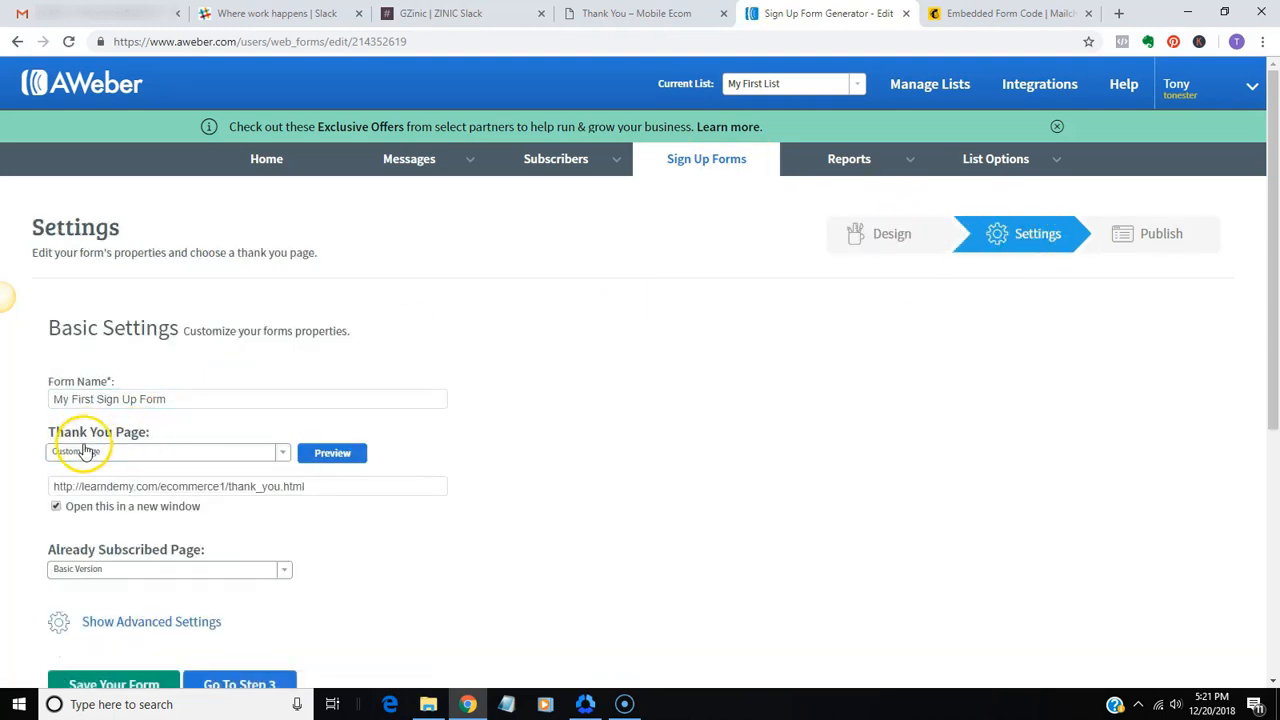
Set the sign up form's Thank You Page option to Basic Version
{"action": "left_click", "coordinate": [110, 486]}
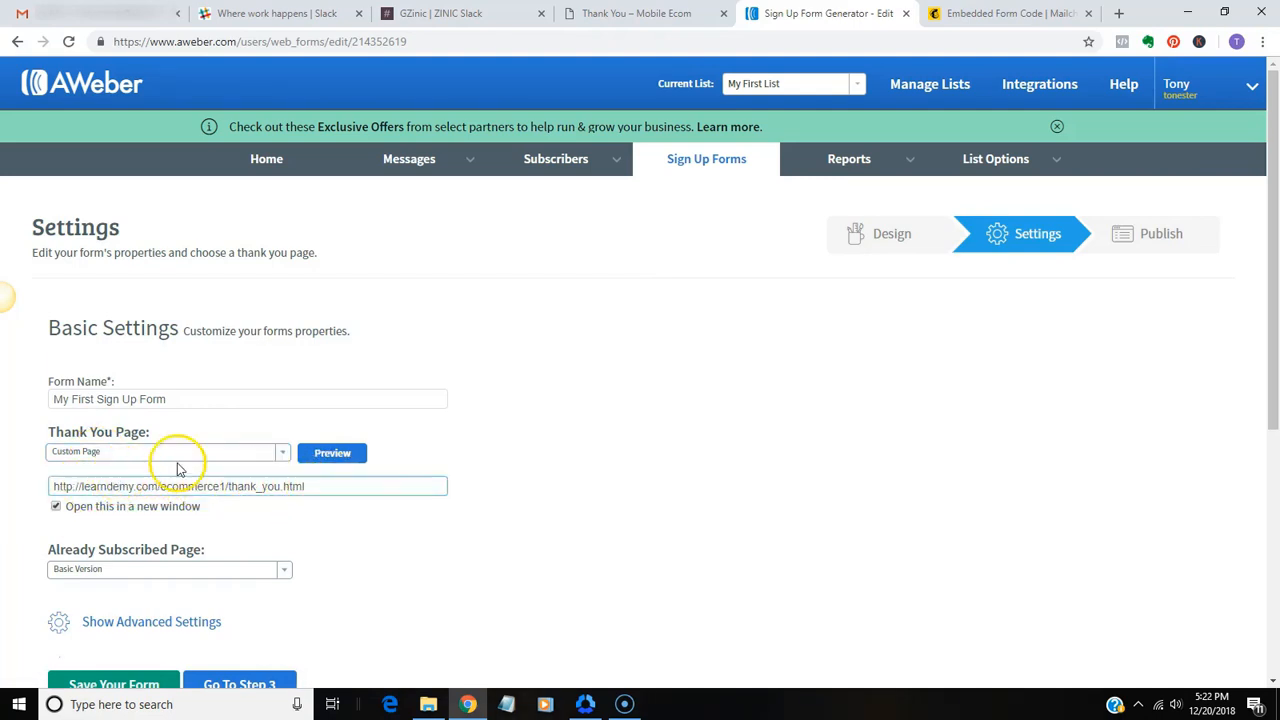
{"action": "left_click", "coordinate": [278, 455]}
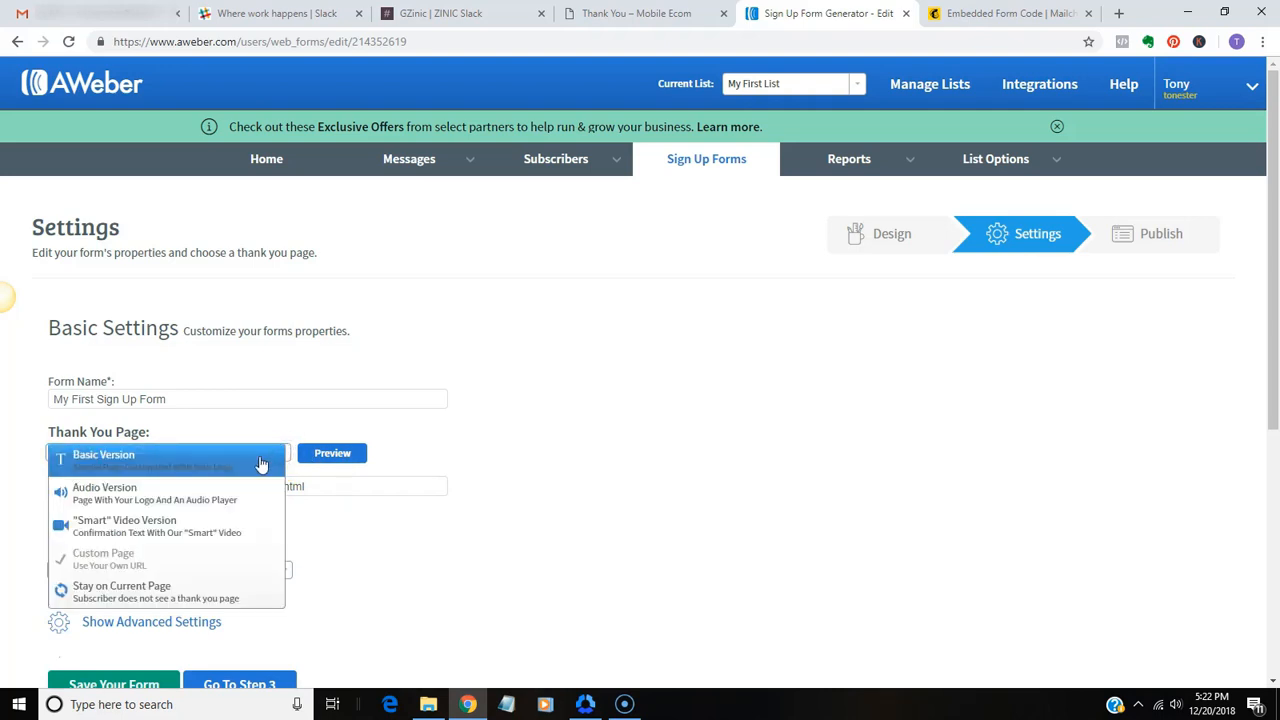
{"action": "left_click", "coordinate": [261, 464]}
{"action": "left_click", "coordinate": [277, 457]}
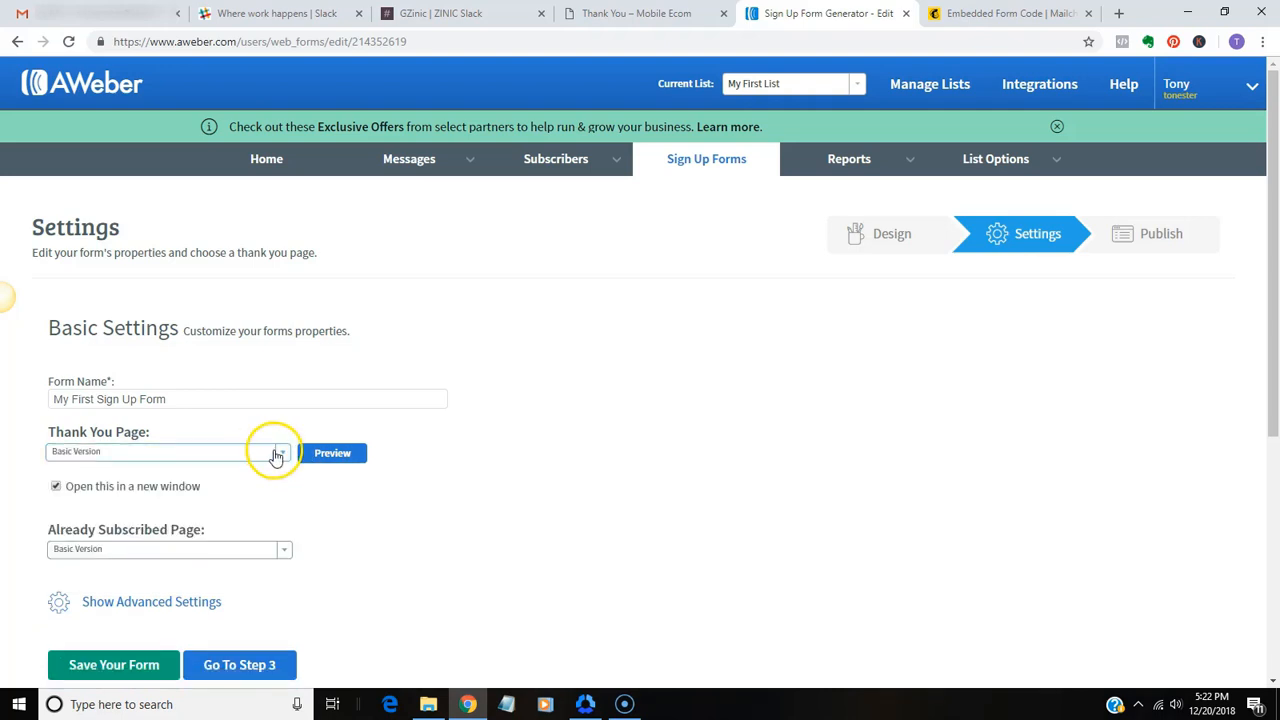
{"action": "left_click", "coordinate": [281, 455]}
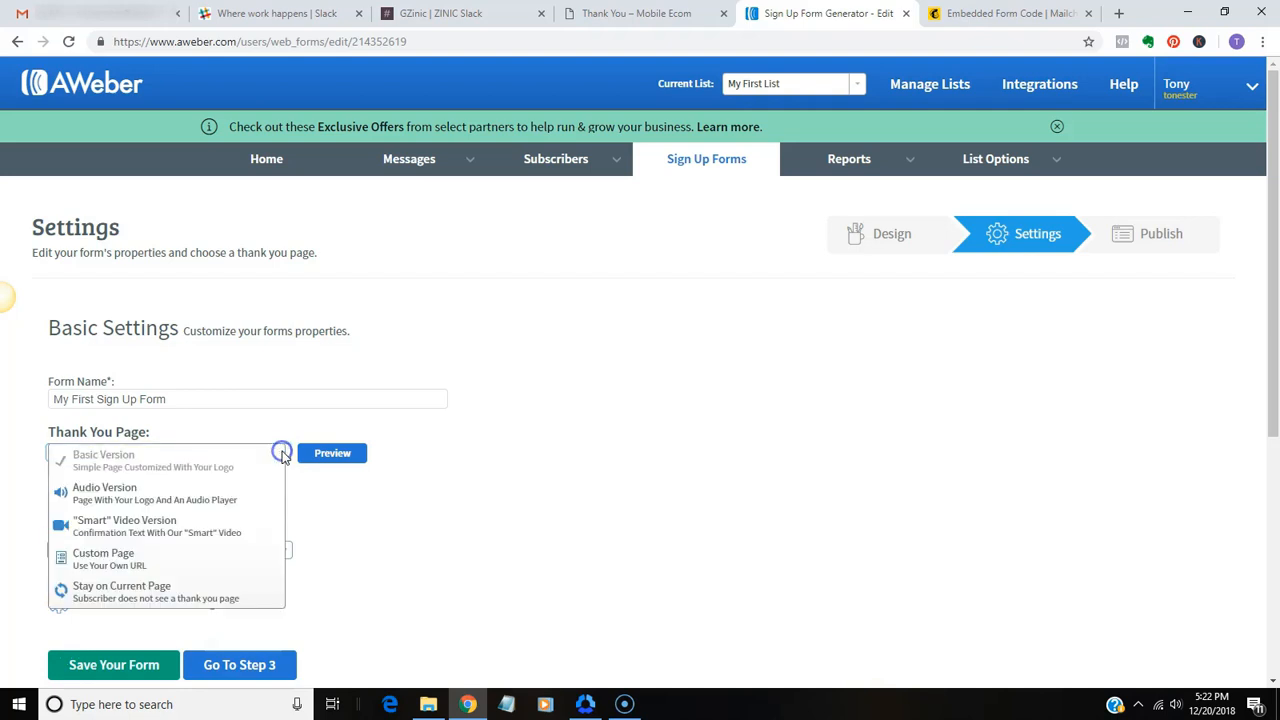
{"action": "left_click", "coordinate": [141, 558]}
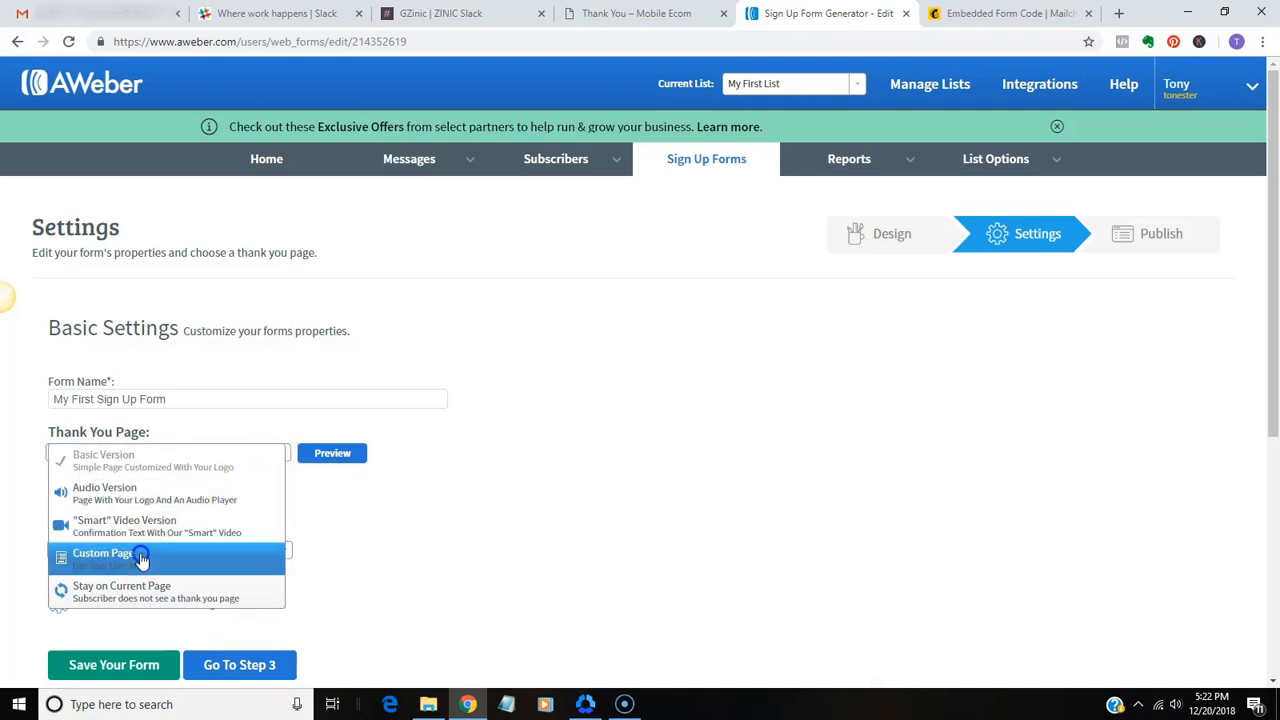
{"action": "left_click", "coordinate": [148, 486]}
{"action": "type", "text": "https://"}
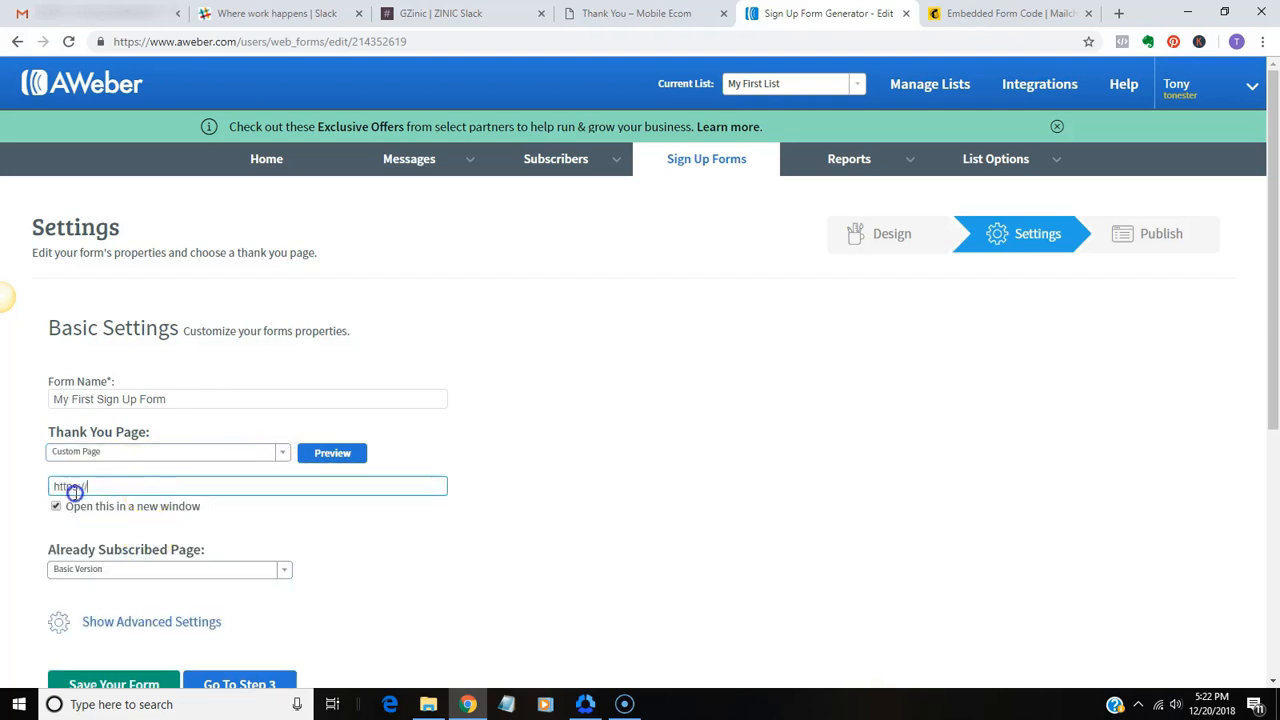
{"action": "left_click_drag", "start_coordinate": [88, 487], "coordinate": [17, 486]}
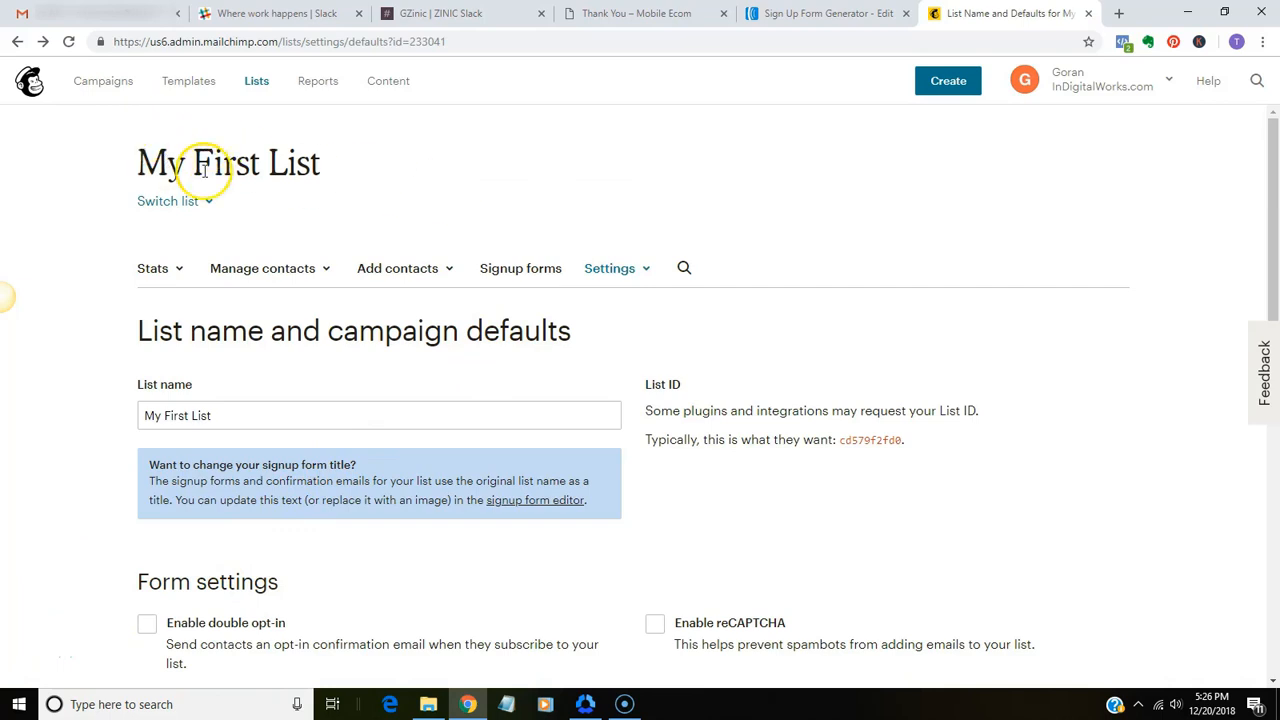
In Mailchimp, open My First List's embedded signup form and go from there to the form builder
{"action": "left_click", "coordinate": [549, 271]}
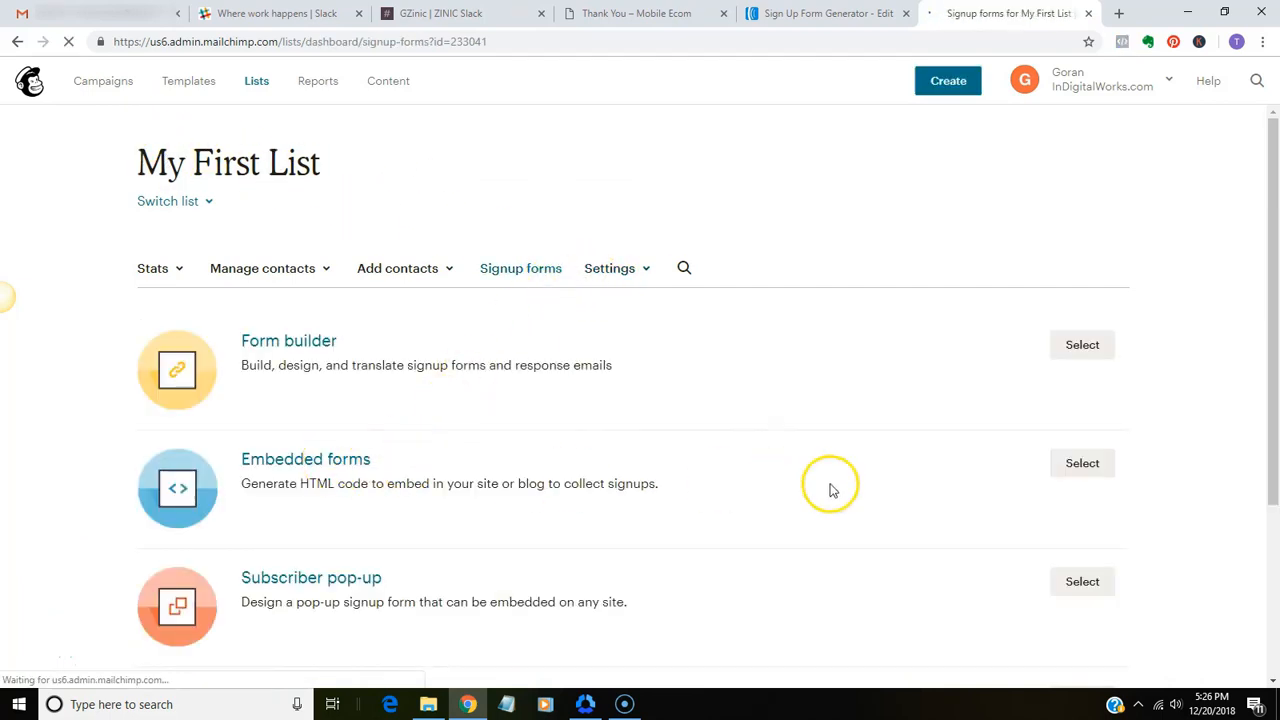
{"action": "left_click", "coordinate": [1076, 469]}
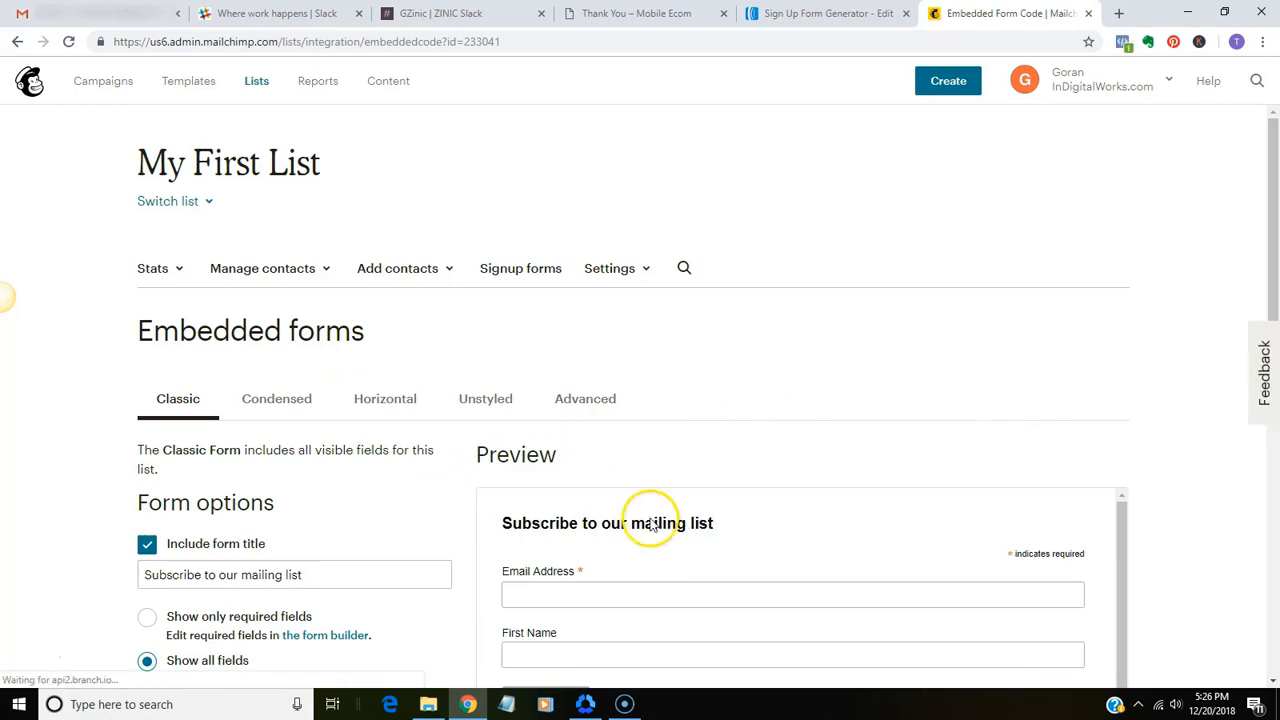
{"action": "left_click", "coordinate": [338, 638]}
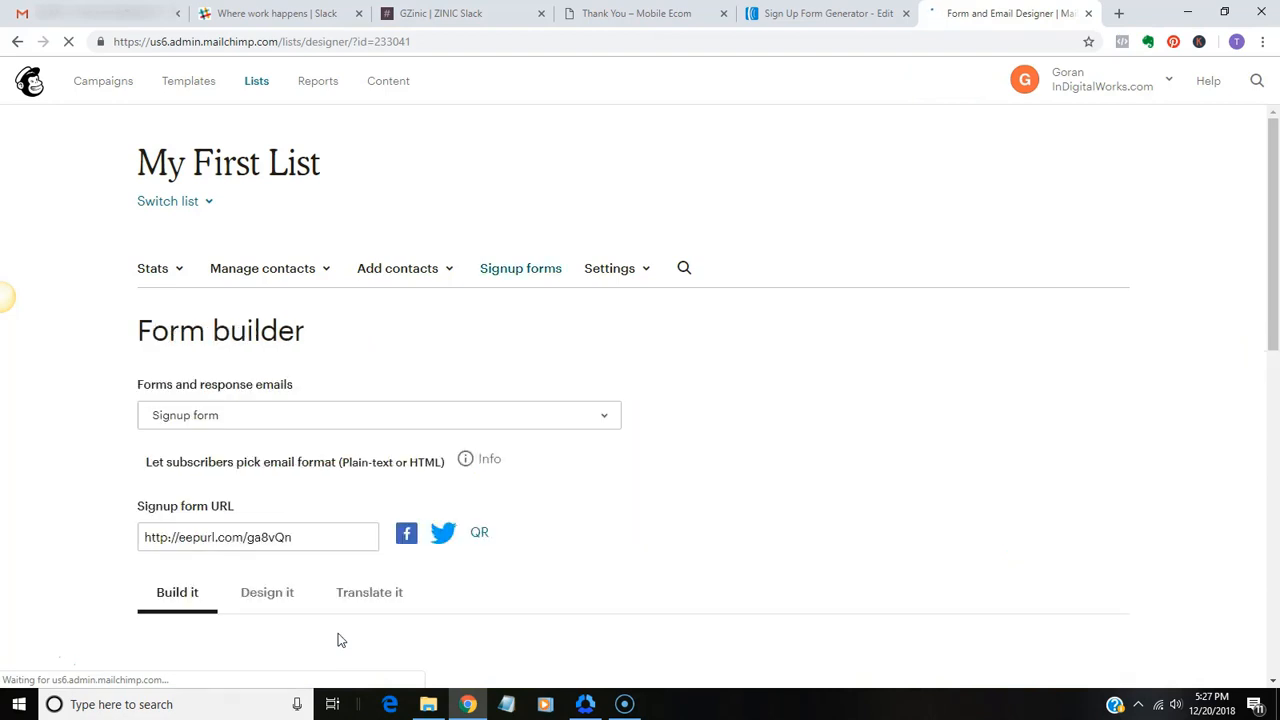
Choose the Confirmation thank you page in the form builder and open its redirect URL for editing
{"action": "left_click", "coordinate": [605, 417]}
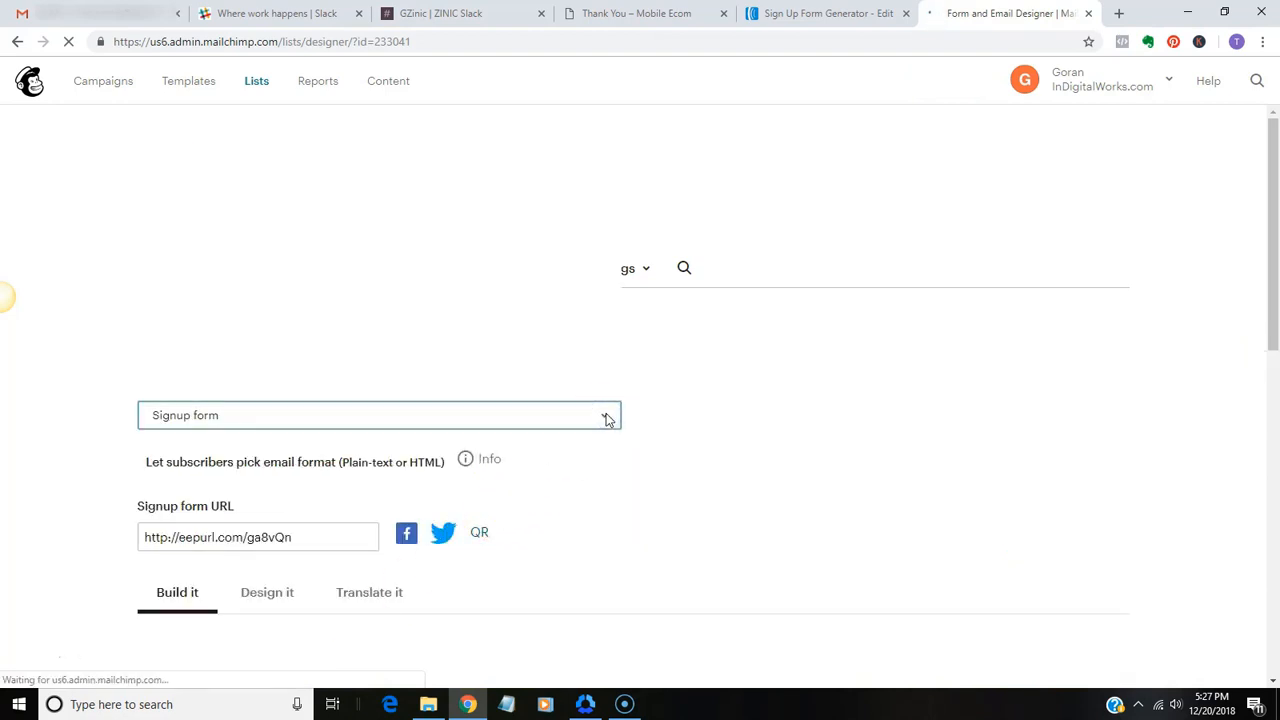
{"action": "left_click", "coordinate": [606, 415]}
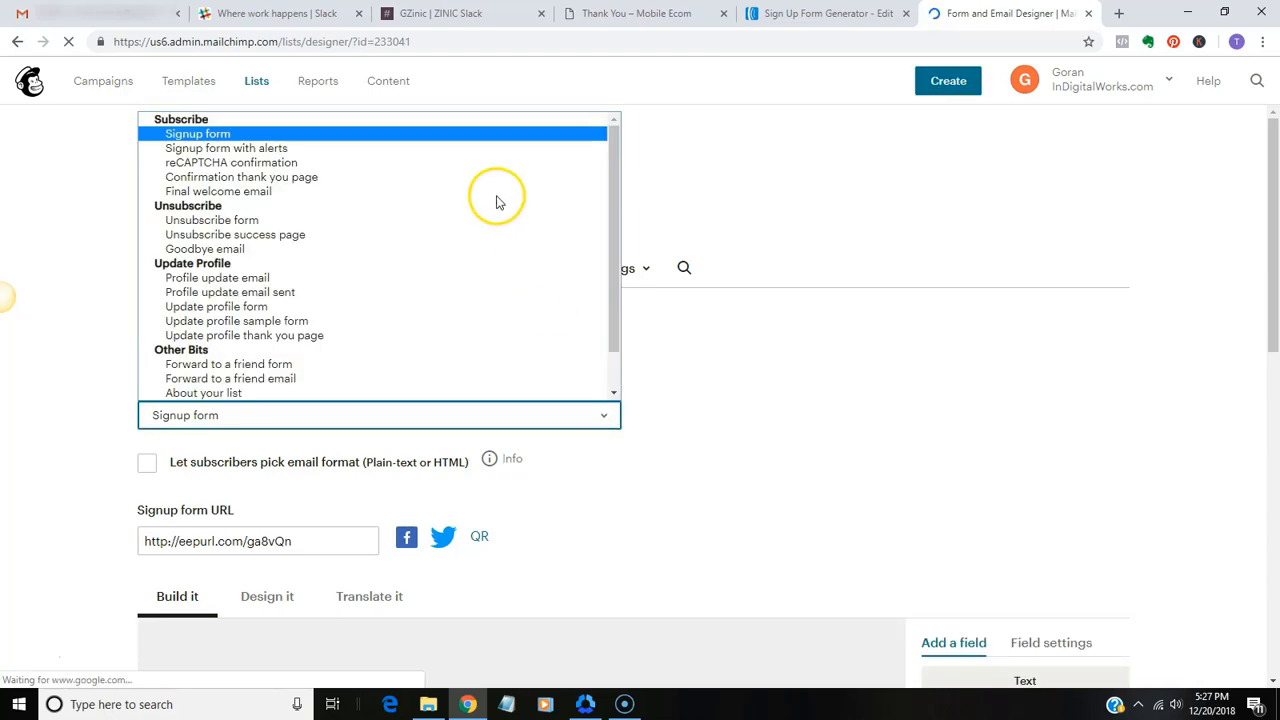
{"action": "left_click", "coordinate": [306, 187]}
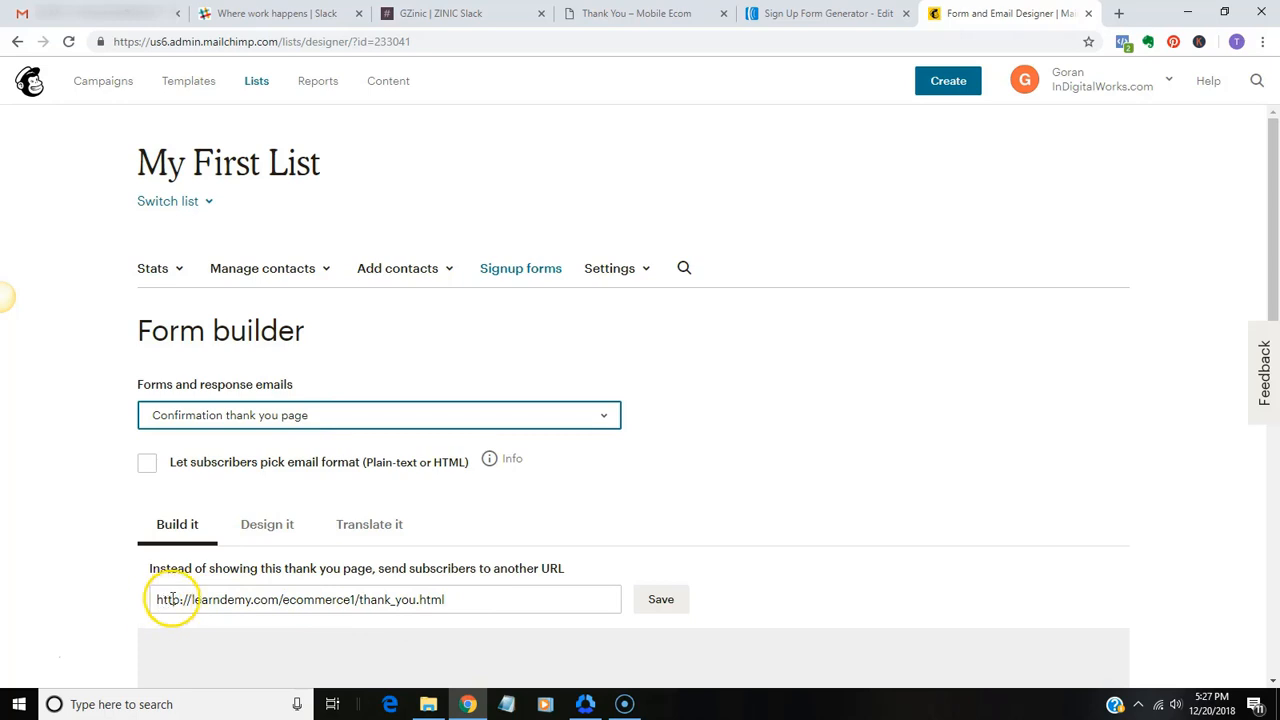
{"action": "left_click", "coordinate": [487, 600]}
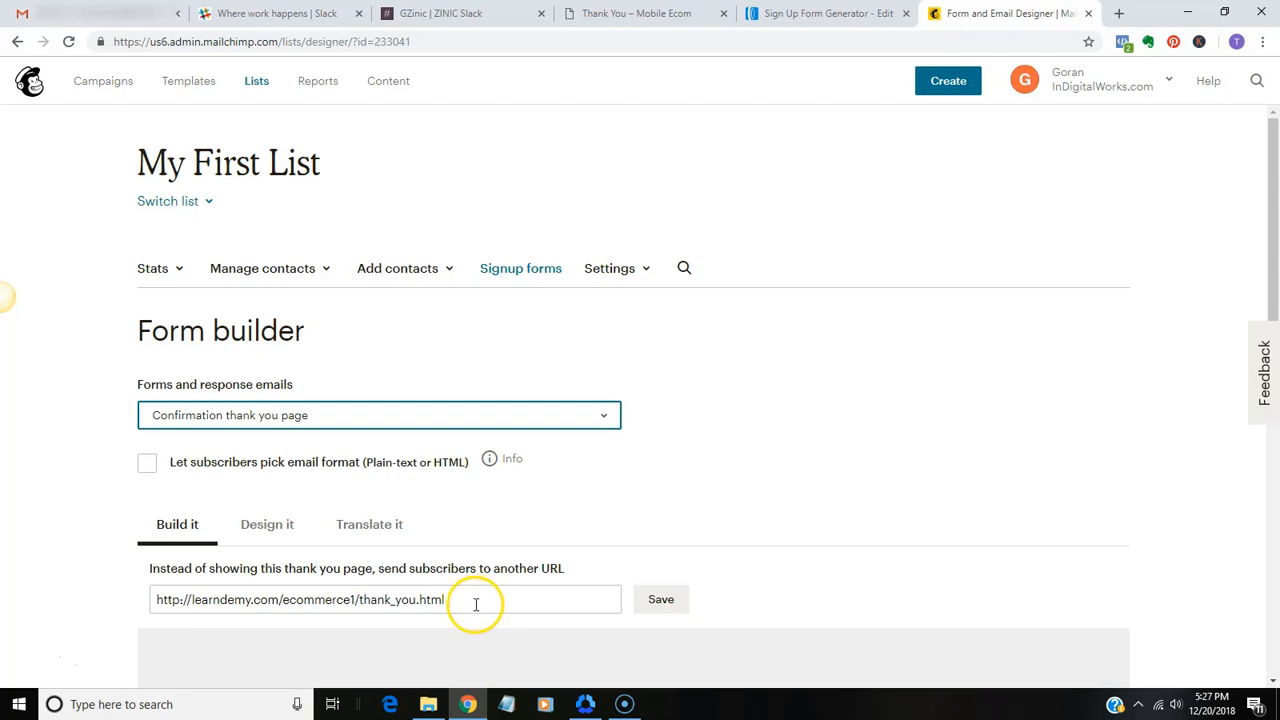
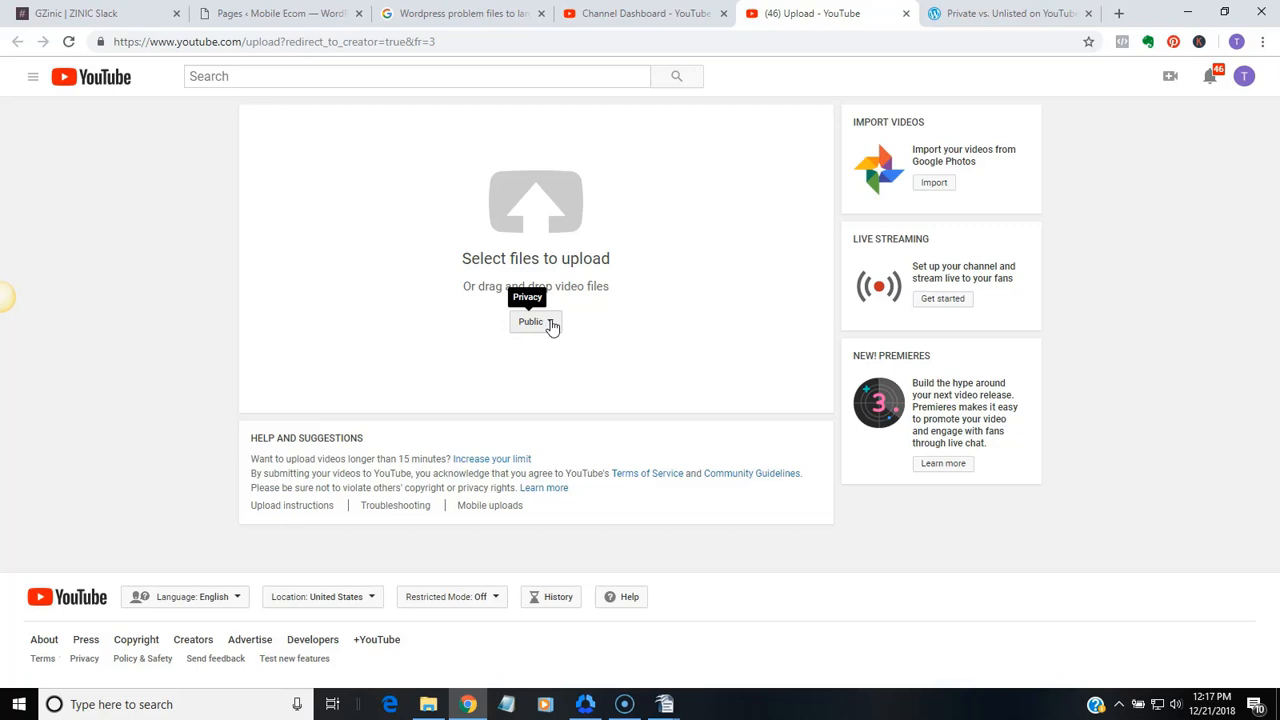
Set the upload's privacy to Unlisted and open the file chooser for the video
{"action": "left_click", "coordinate": [551, 323]}
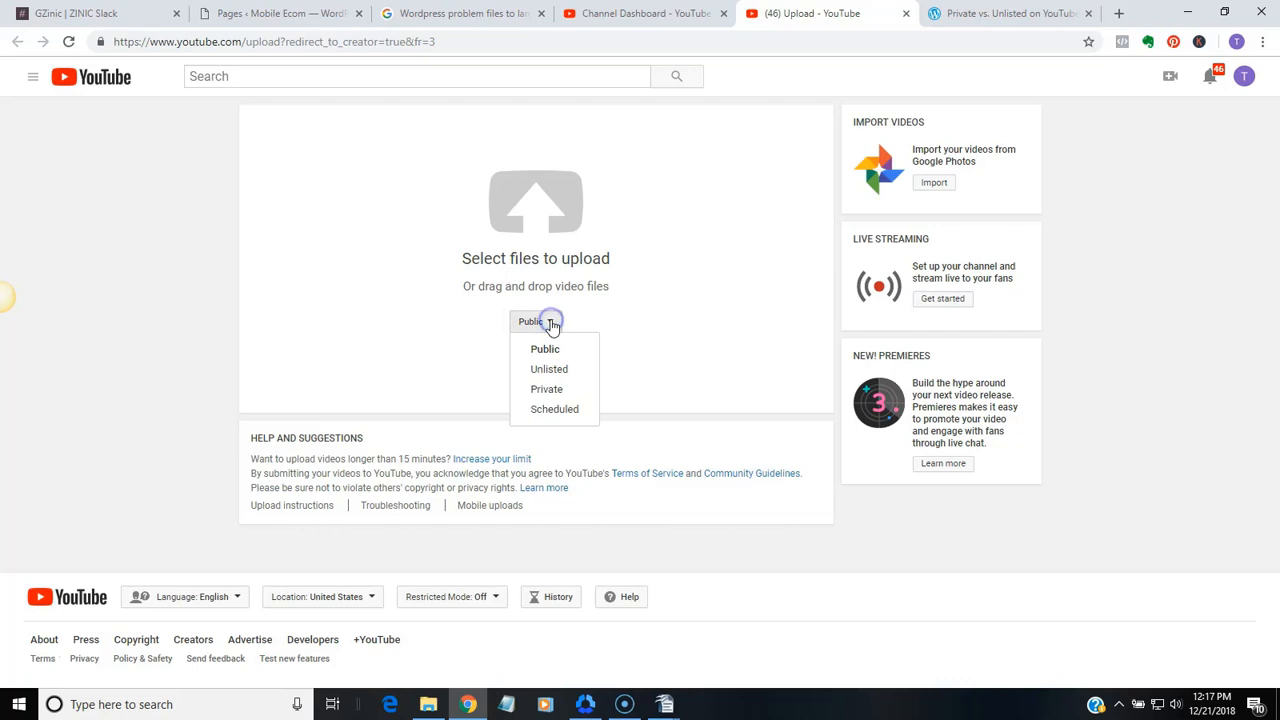
{"action": "left_click", "coordinate": [558, 370]}
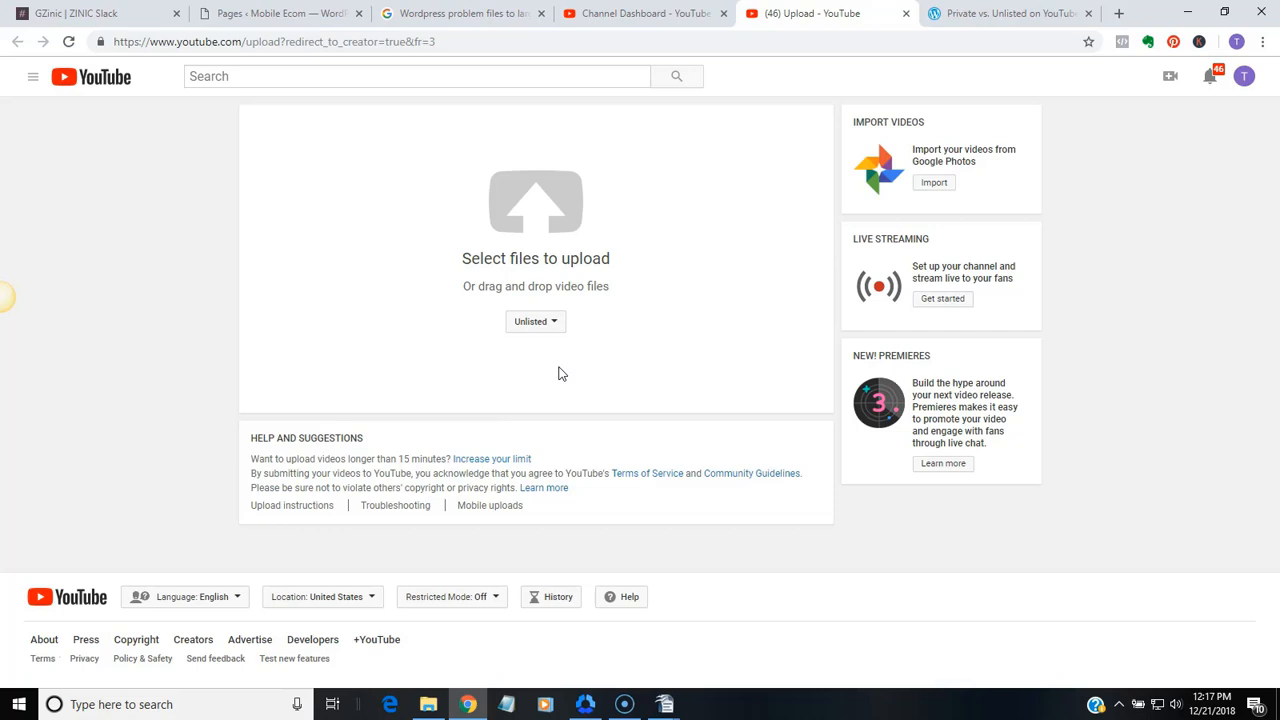
{"action": "left_click", "coordinate": [561, 216]}
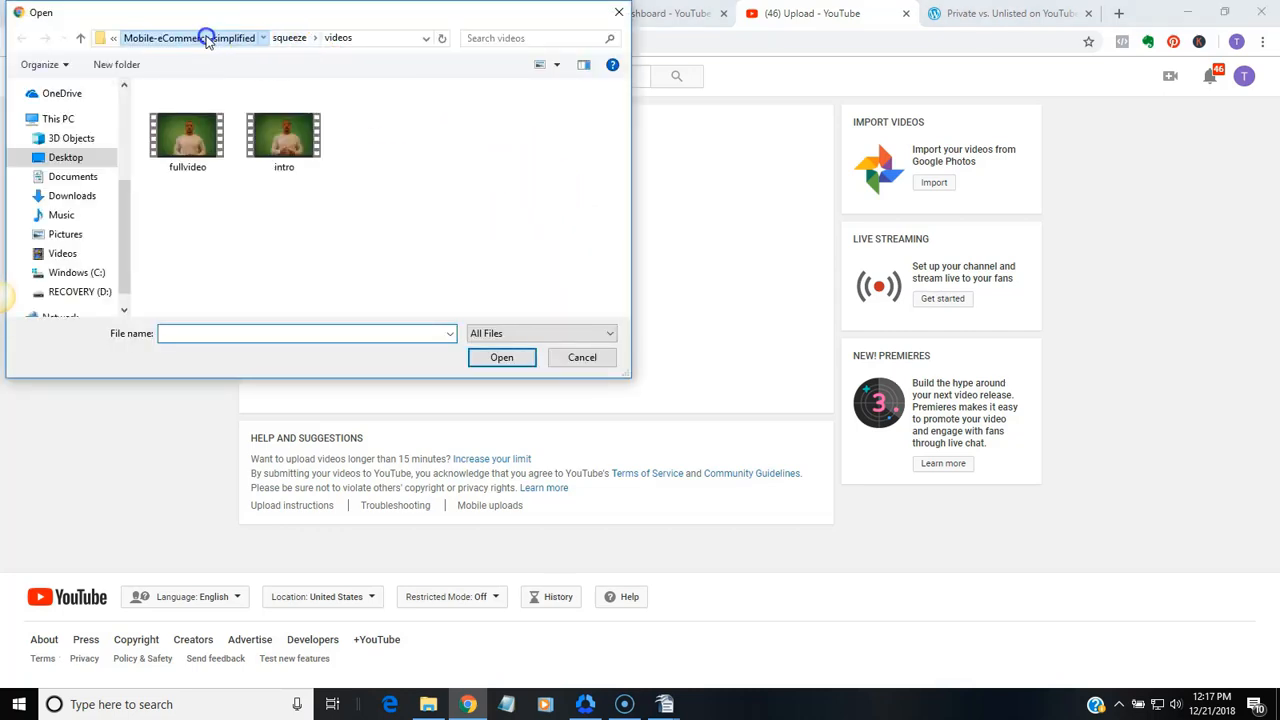
Browse up to the plr folder and back through Mobile Ecom Simplified and Mobile-eCommerce-simplified to the squeeze folder's videos
{"action": "left_click", "coordinate": [207, 38]}
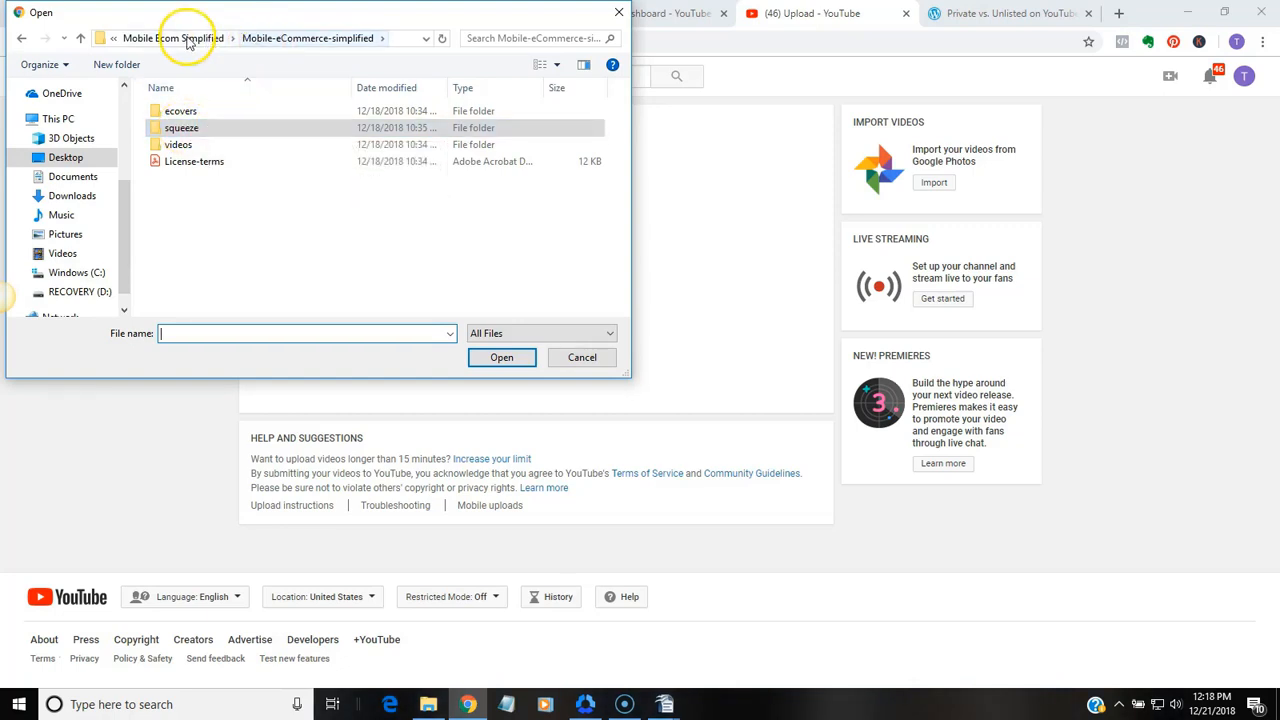
{"action": "left_click", "coordinate": [187, 40]}
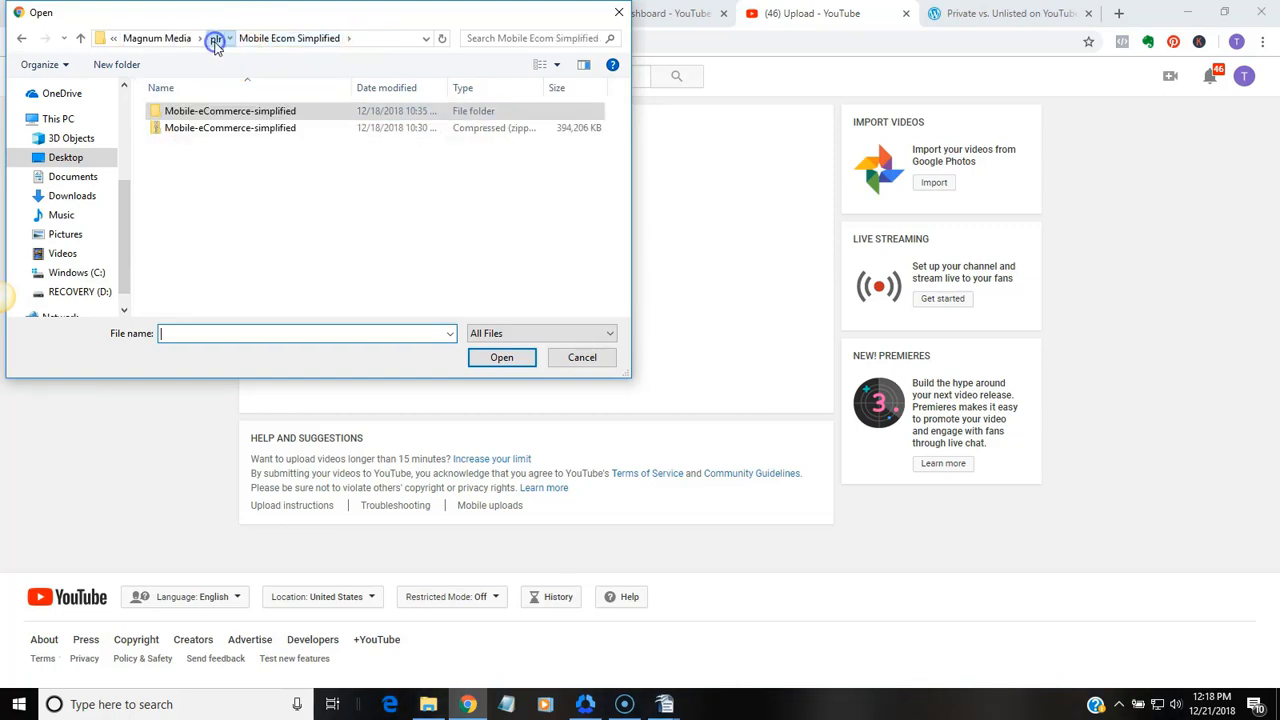
{"action": "left_click", "coordinate": [215, 40]}
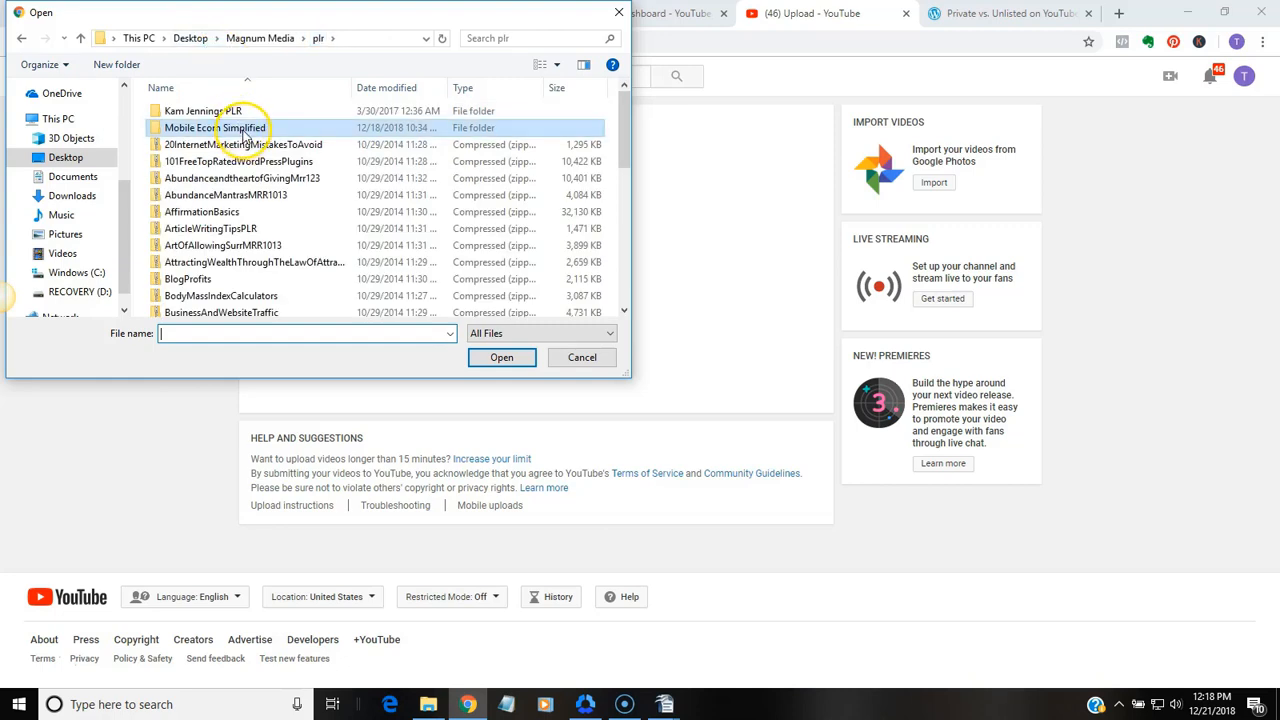
{"action": "double_click", "coordinate": [243, 128]}
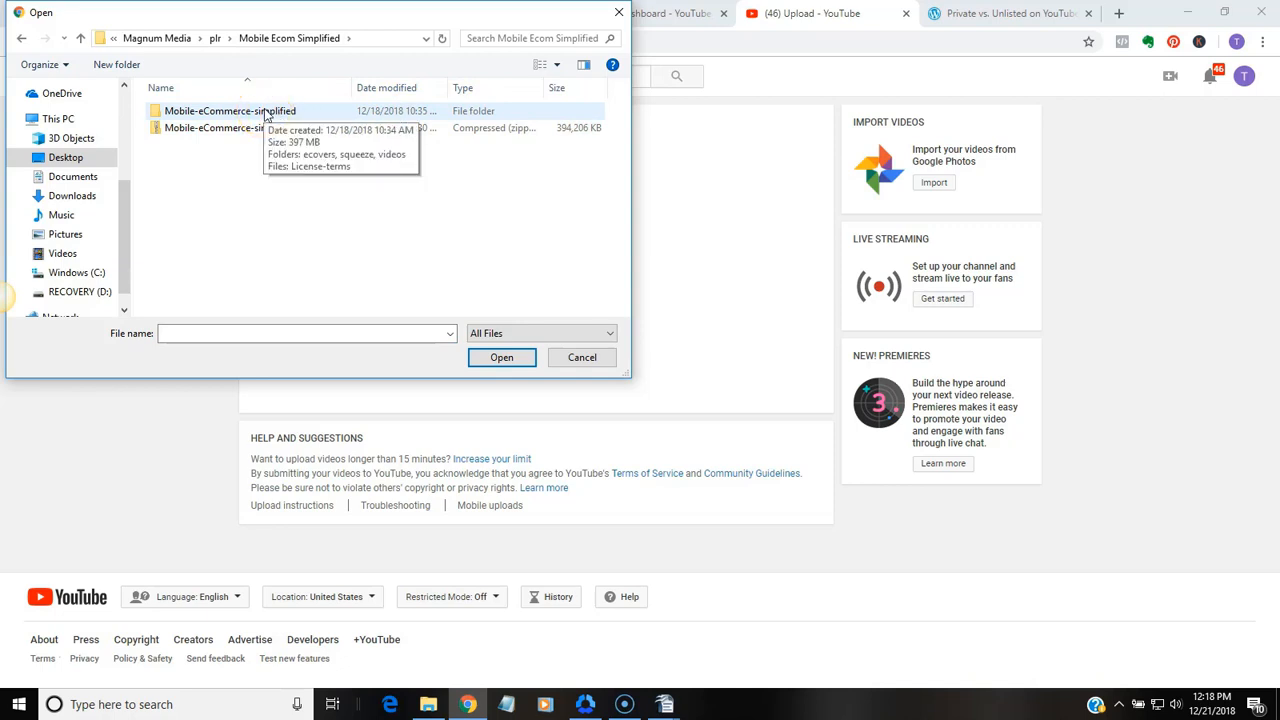
{"action": "double_click", "coordinate": [266, 114]}
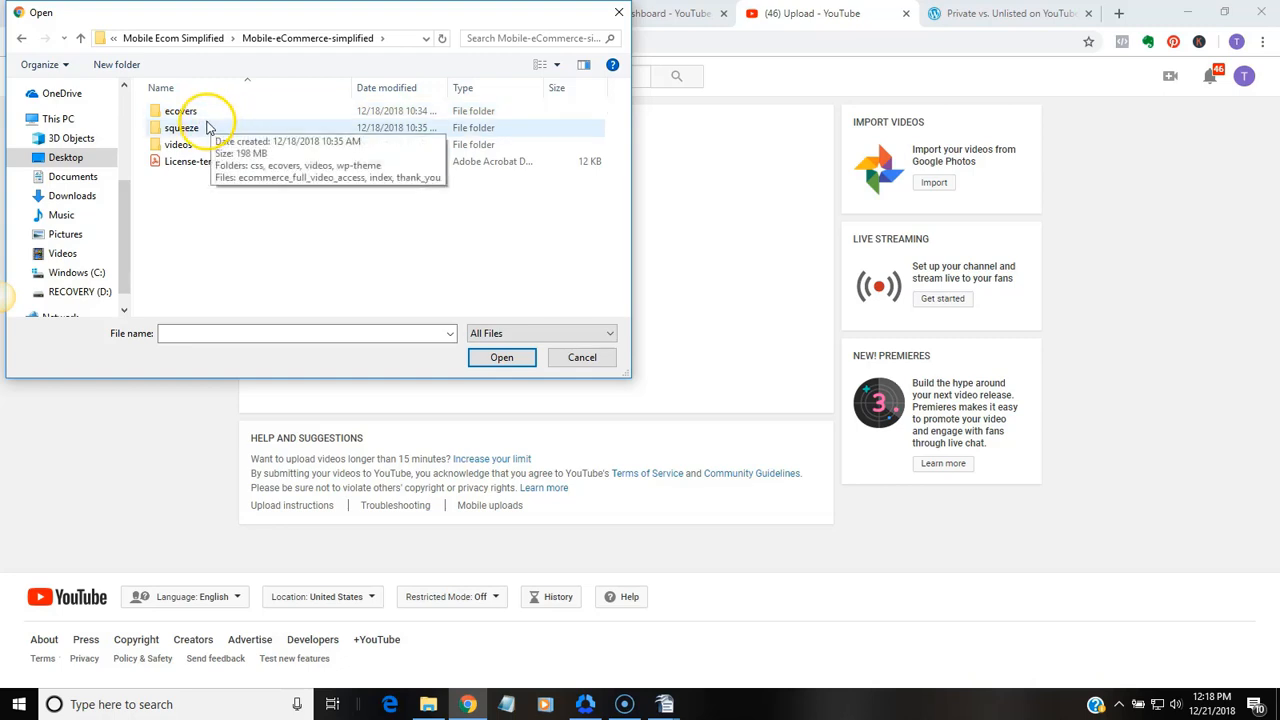
{"action": "double_click", "coordinate": [182, 128]}
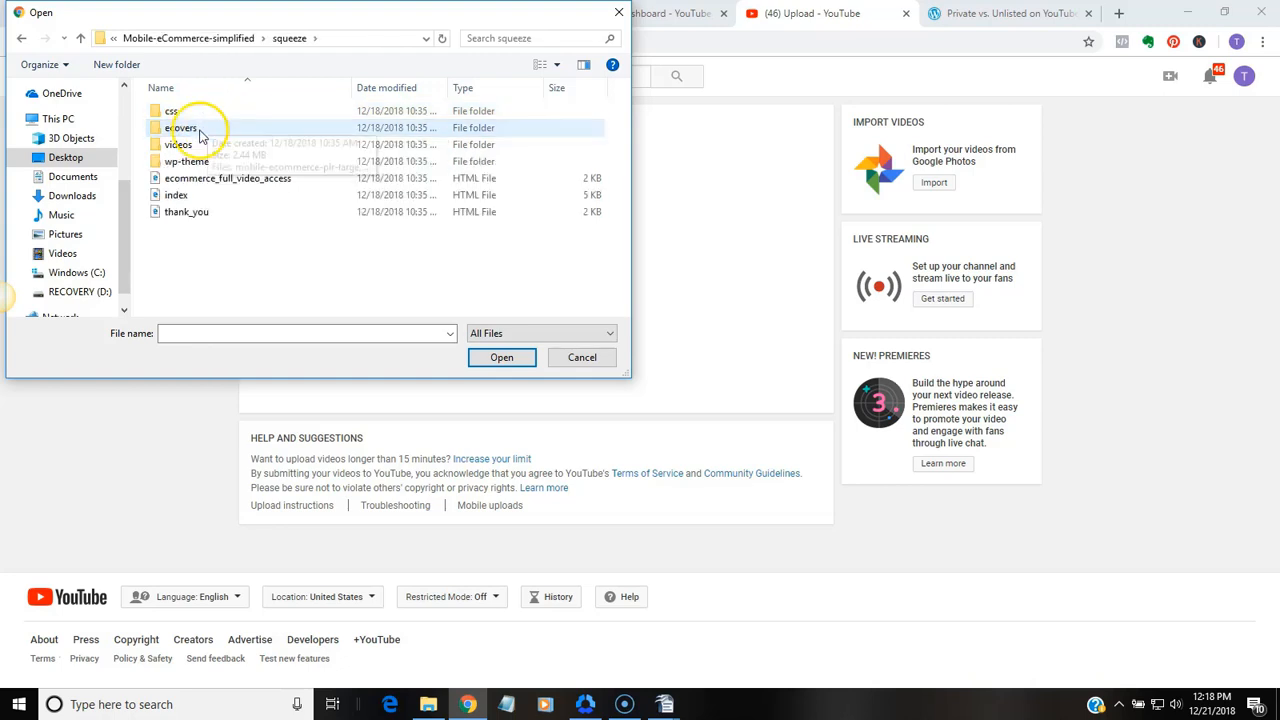
{"action": "double_click", "coordinate": [190, 148]}
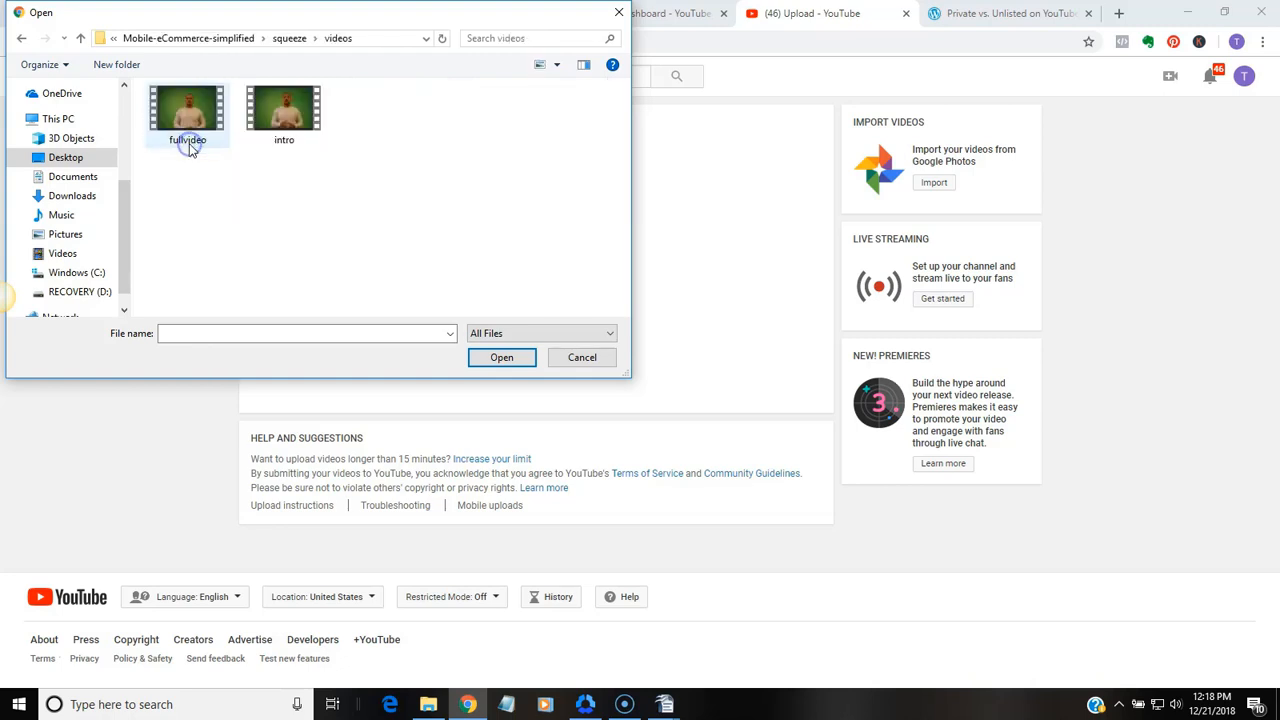
Upload the fullvideo file from the squeeze videos folder
{"action": "left_click", "coordinate": [189, 137]}
{"action": "left_click", "coordinate": [284, 110]}
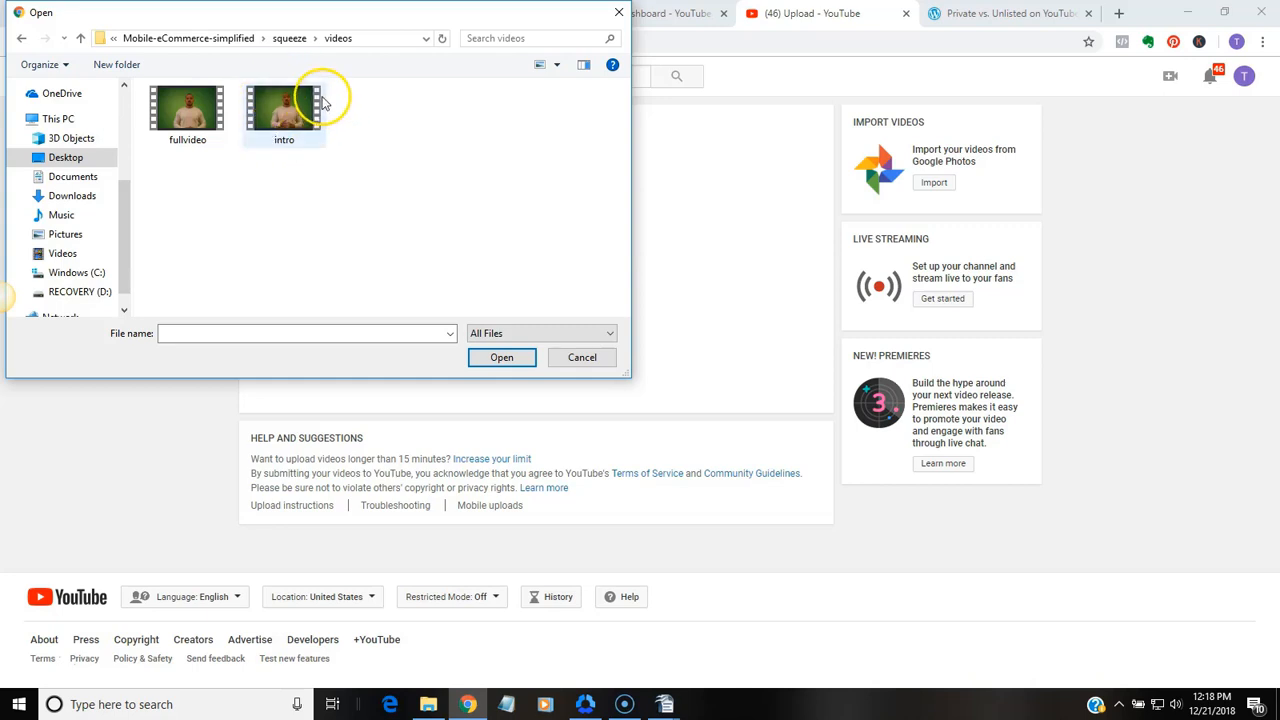
{"action": "left_click", "coordinate": [190, 104]}
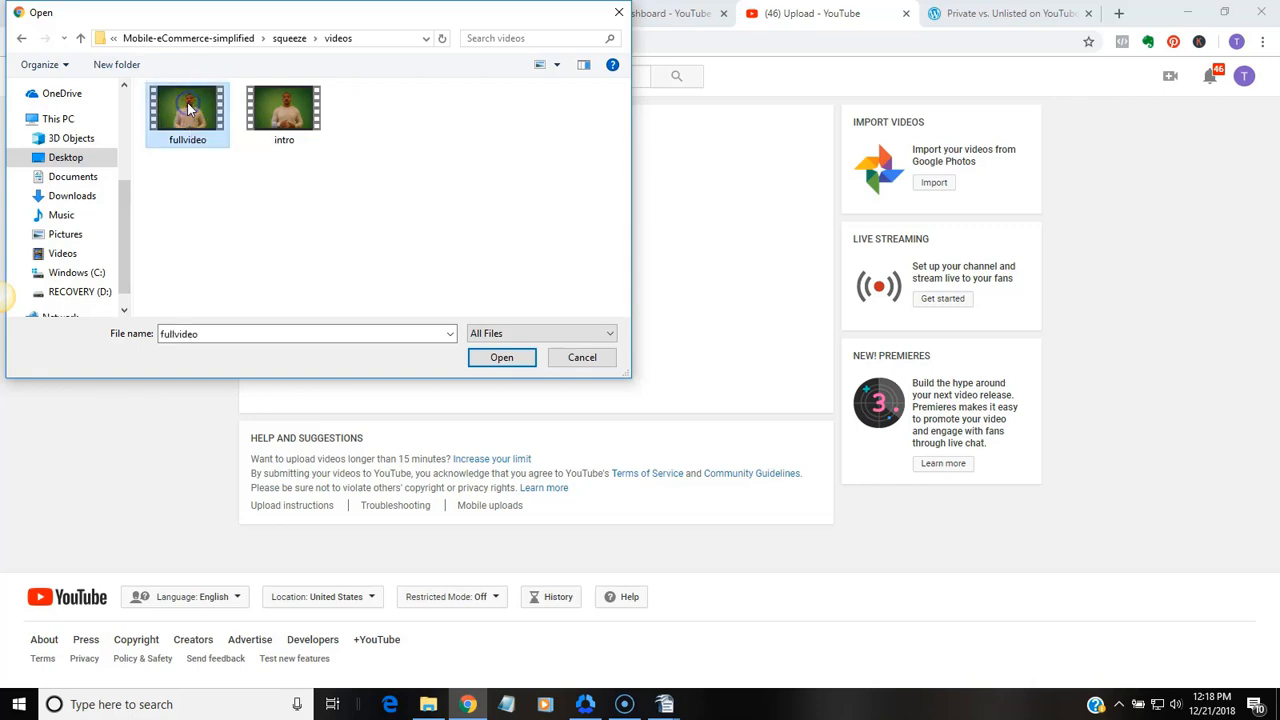
{"action": "left_click", "coordinate": [500, 359]}
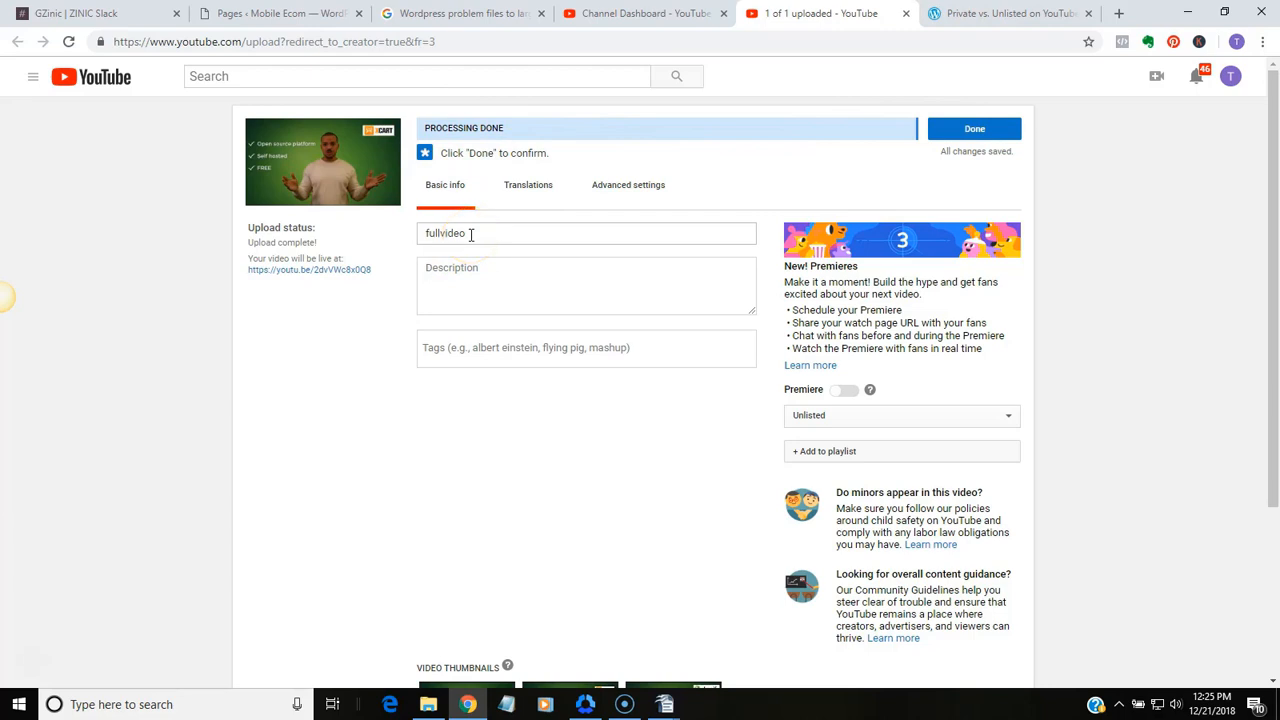
Change the uploaded video's title to "Mobile Ecommerce Simplified"
{"action": "left_click_drag", "start_coordinate": [471, 234], "coordinate": [401, 233]}
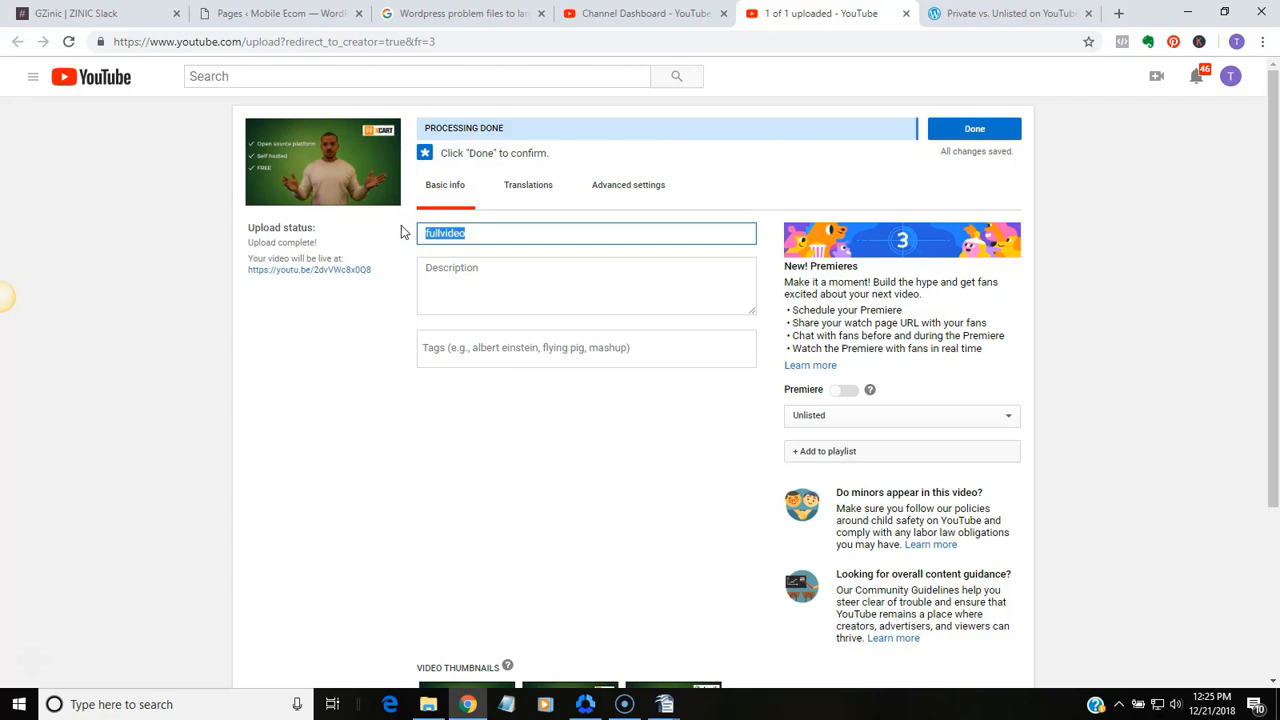
{"action": "type", "text": "Ecommerce"}
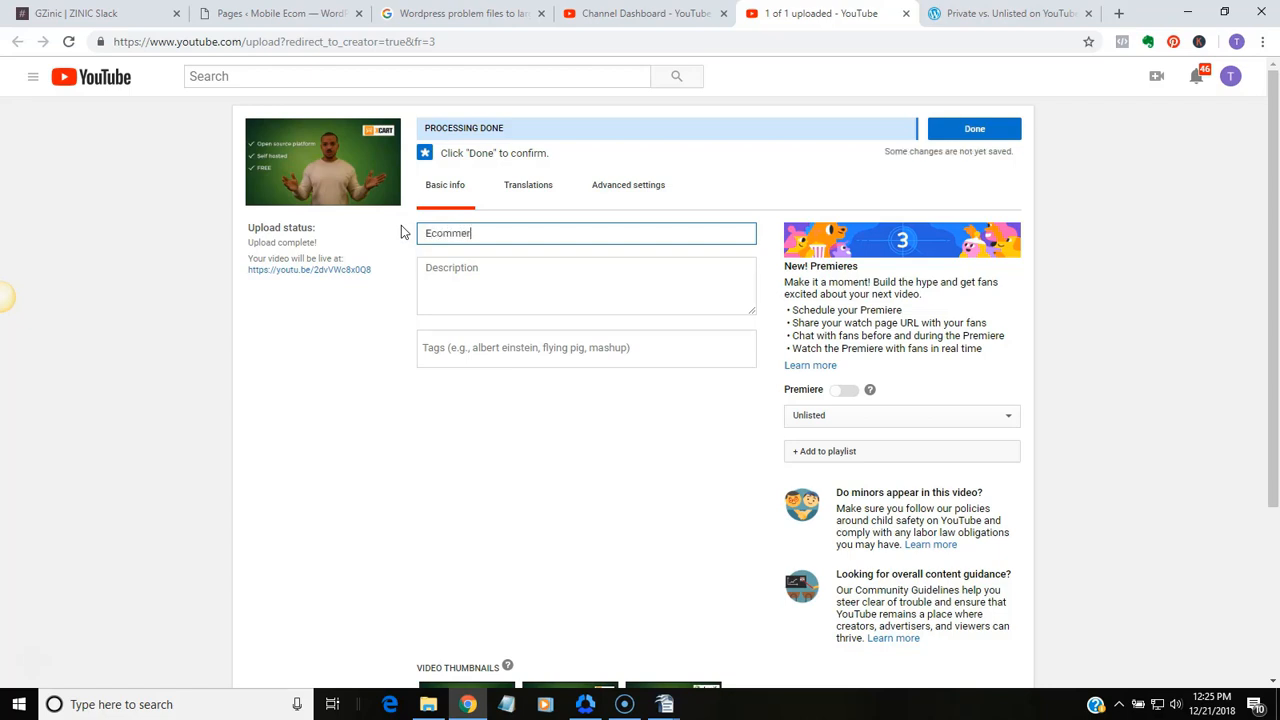
{"action": "key", "text": "BackSpace"}
{"action": "key", "text": "BackSpace"}
{"action": "key", "text": "BackSpace"}
{"action": "key", "text": "BackSpace"}
{"action": "key", "text": "BackSpace"}
{"action": "key", "text": "BackSpace"}
{"action": "key", "text": "BackSpace"}
{"action": "key", "text": "BackSpace"}
{"action": "type", "text": "M"}
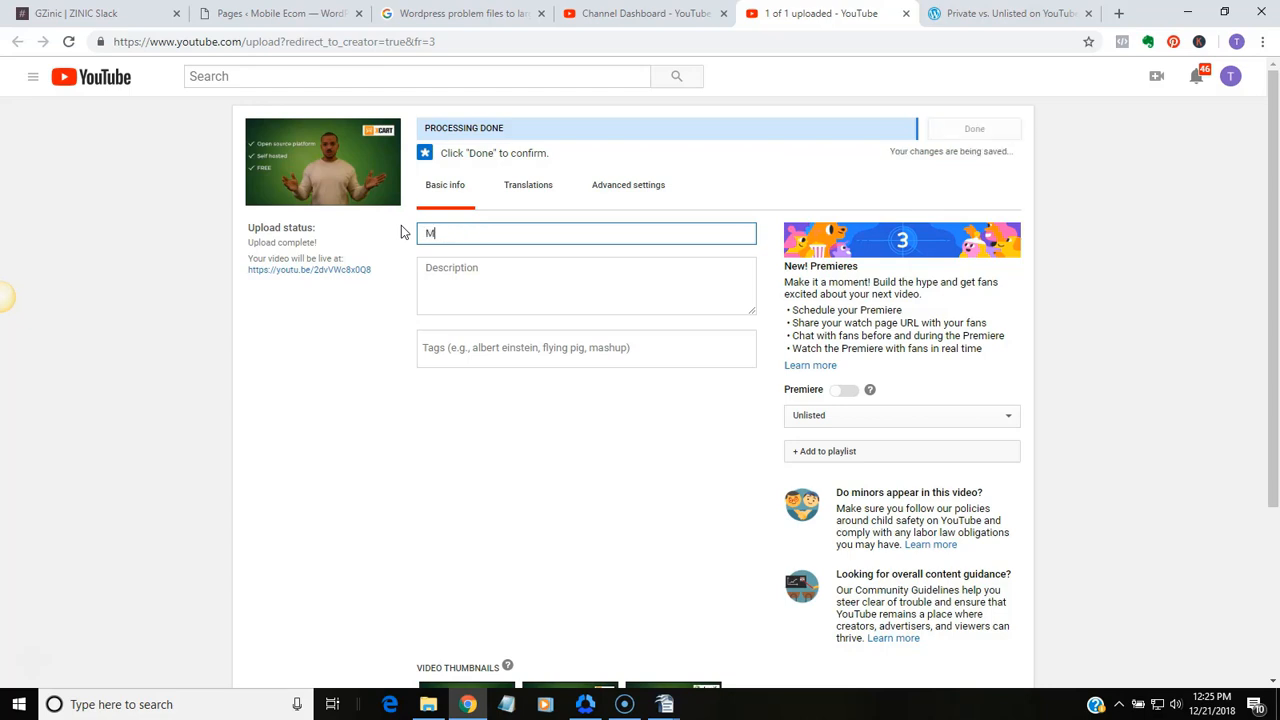
{"action": "type", "text": "obile E"}
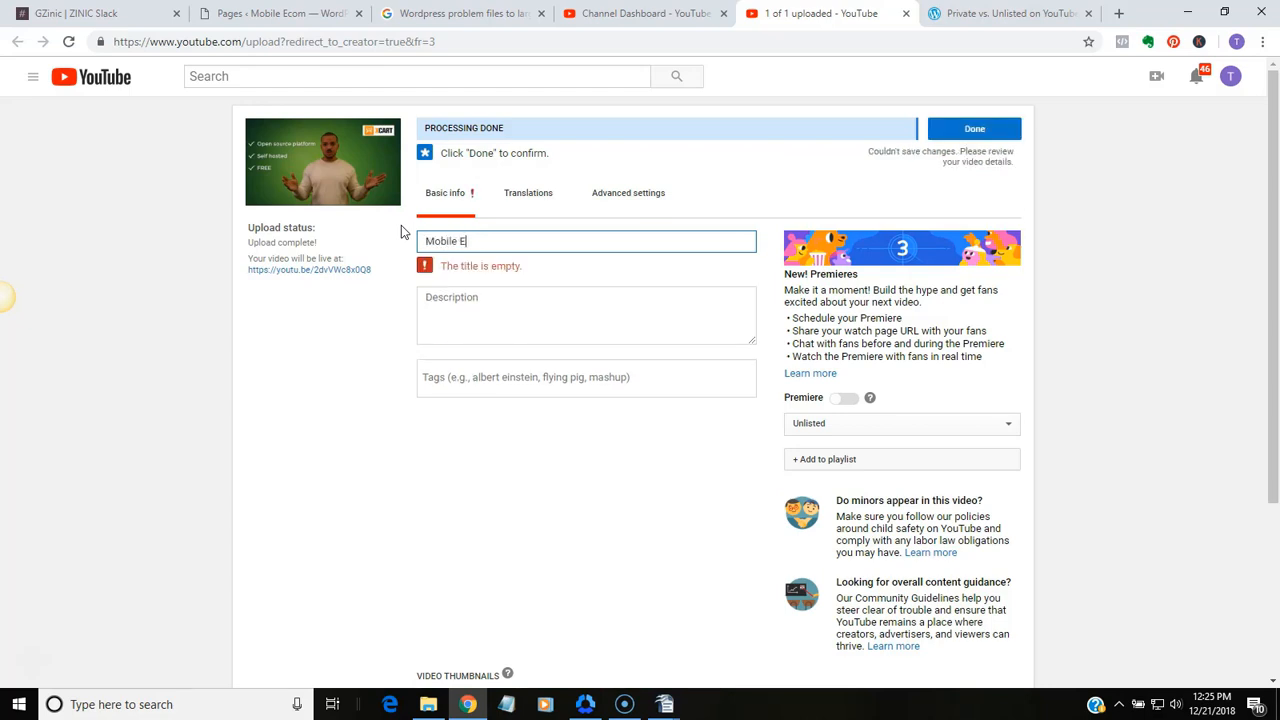
{"action": "type", "text": "commerce Simplified"}
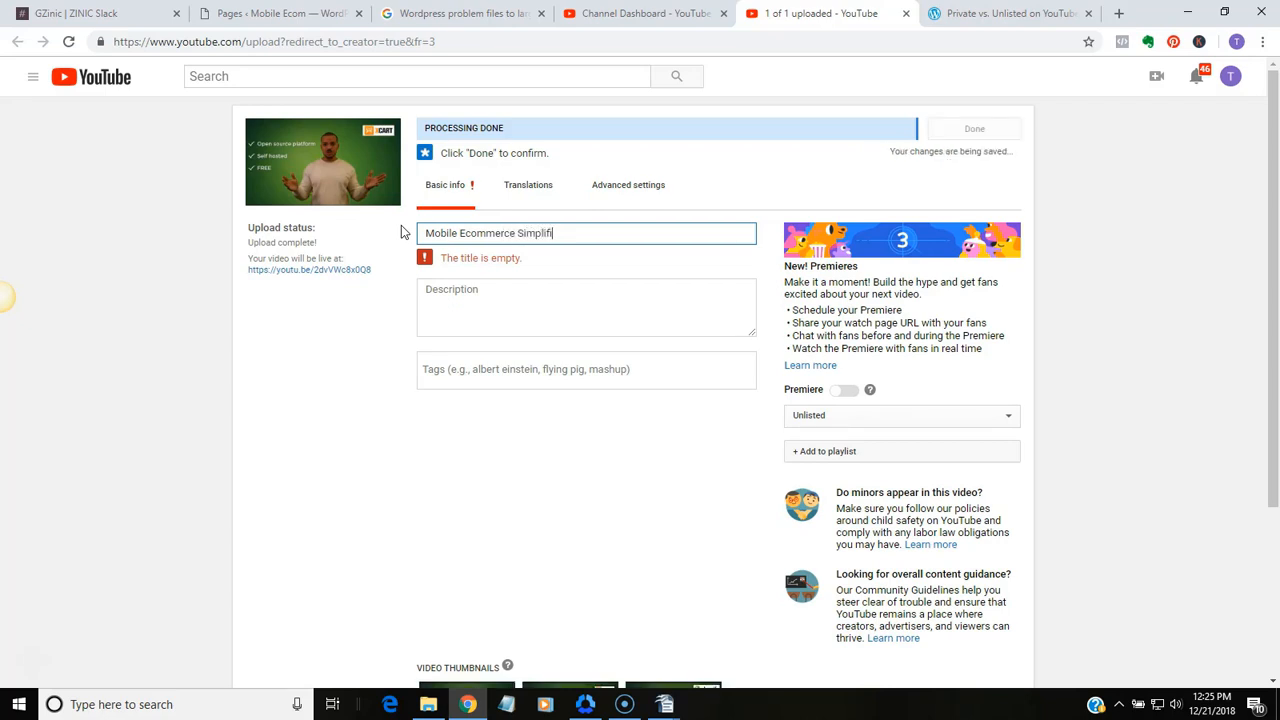
Leave the description empty and add the tag "mobile ecommerce site" to the video
{"action": "left_click", "coordinate": [423, 270]}
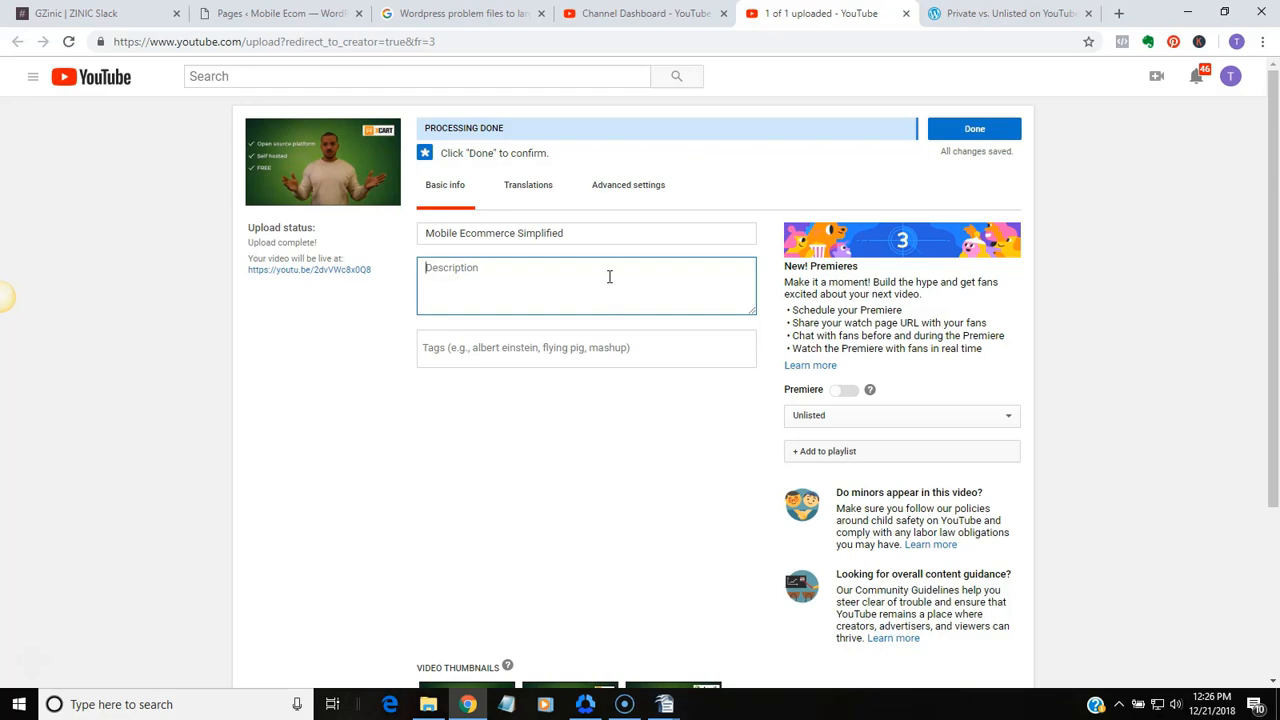
{"action": "left_click", "coordinate": [580, 277]}
{"action": "left_click", "coordinate": [533, 346]}
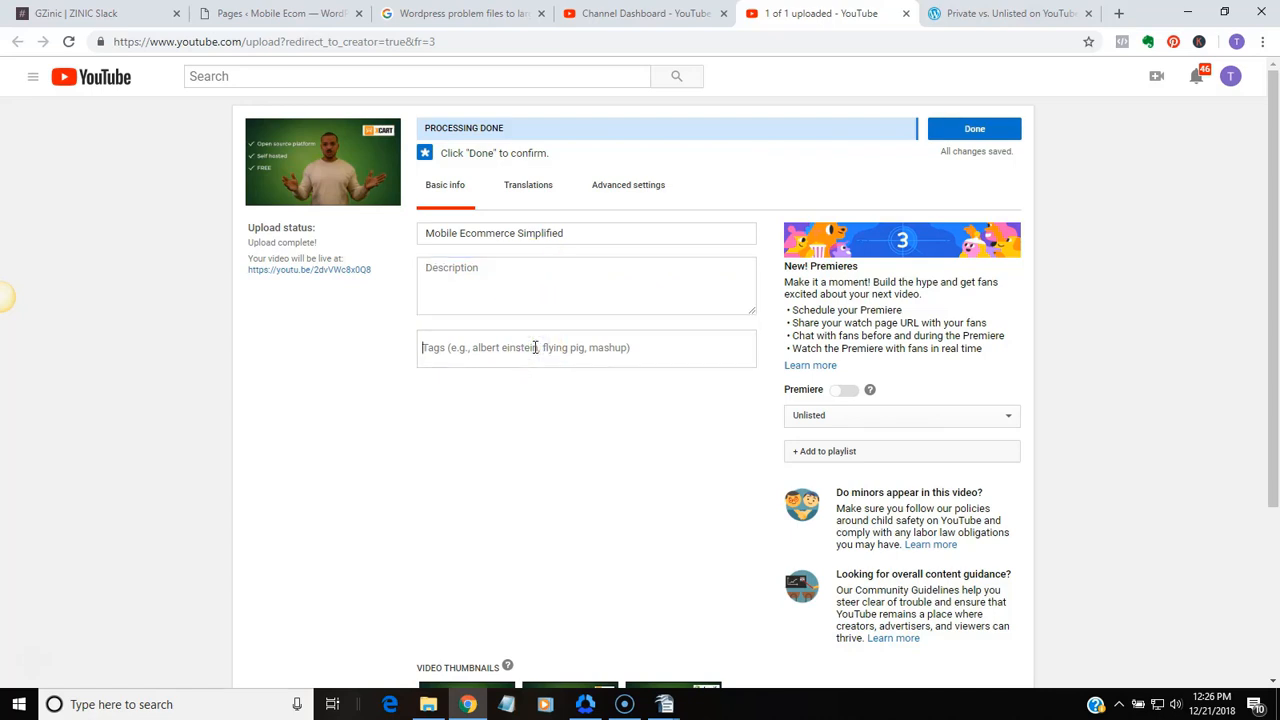
{"action": "type", "text": "mobile eco"}
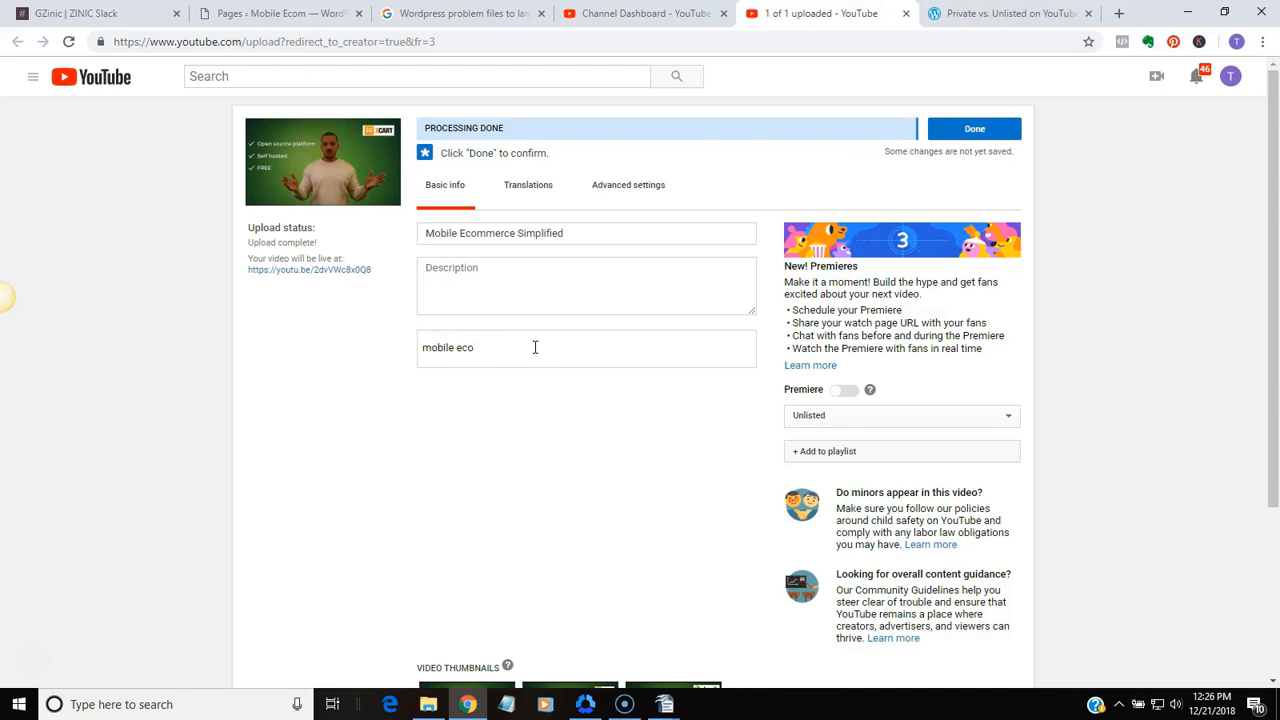
{"action": "type", "text": "mmerce site"}
{"action": "key", "text": "Return"}
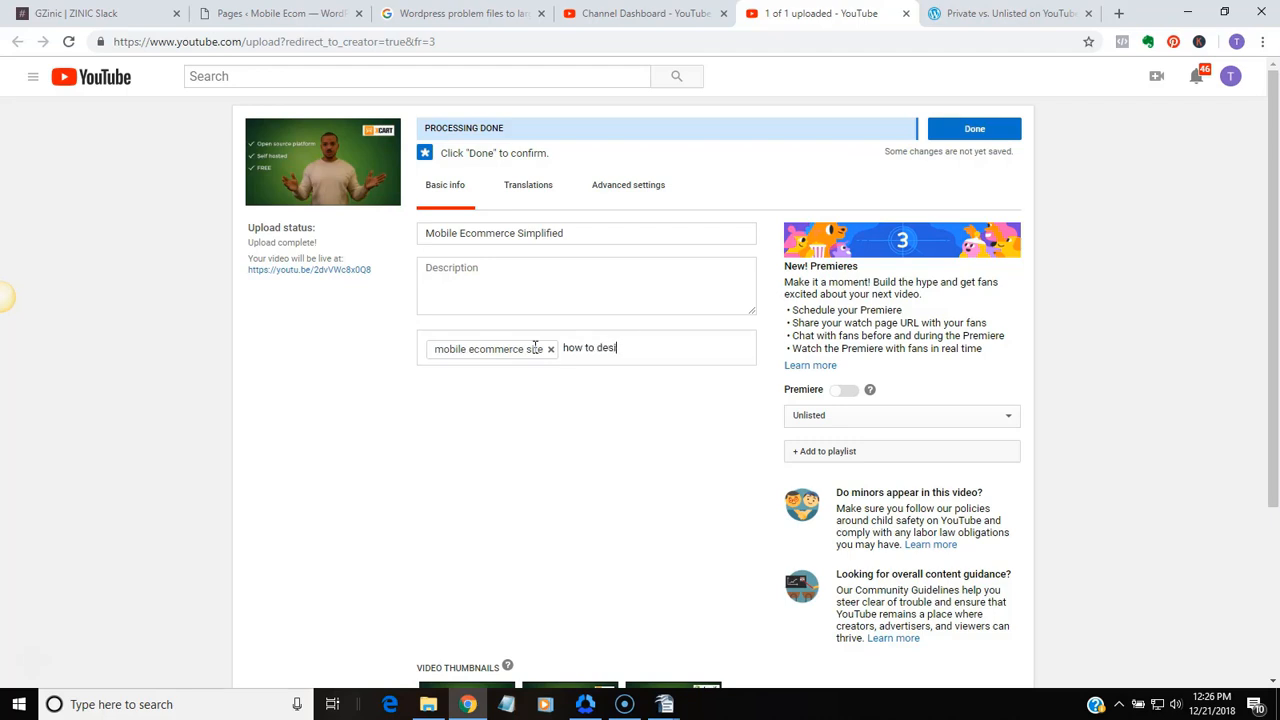
Enter "how to design a mobile ecom site" as a second tag
{"action": "type", "text": "how to design a mobiel"}
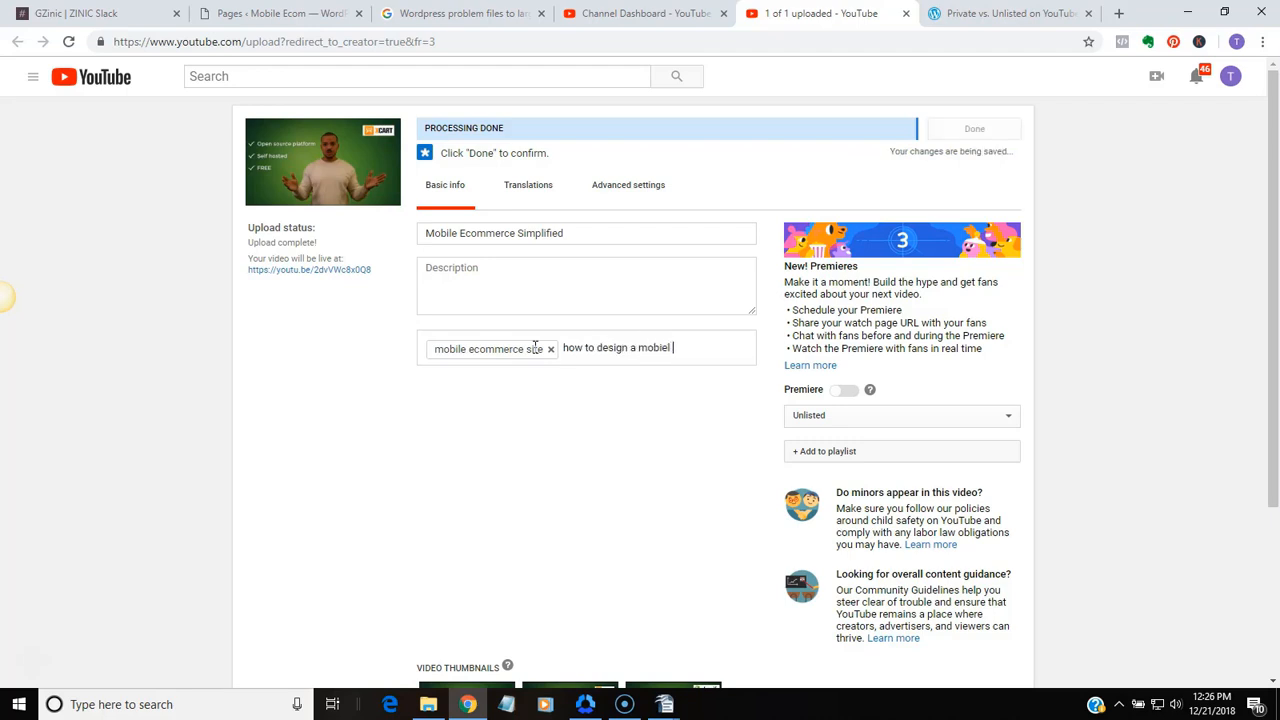
{"action": "key", "text": "BackSpace"}
{"action": "key", "text": "BackSpace"}
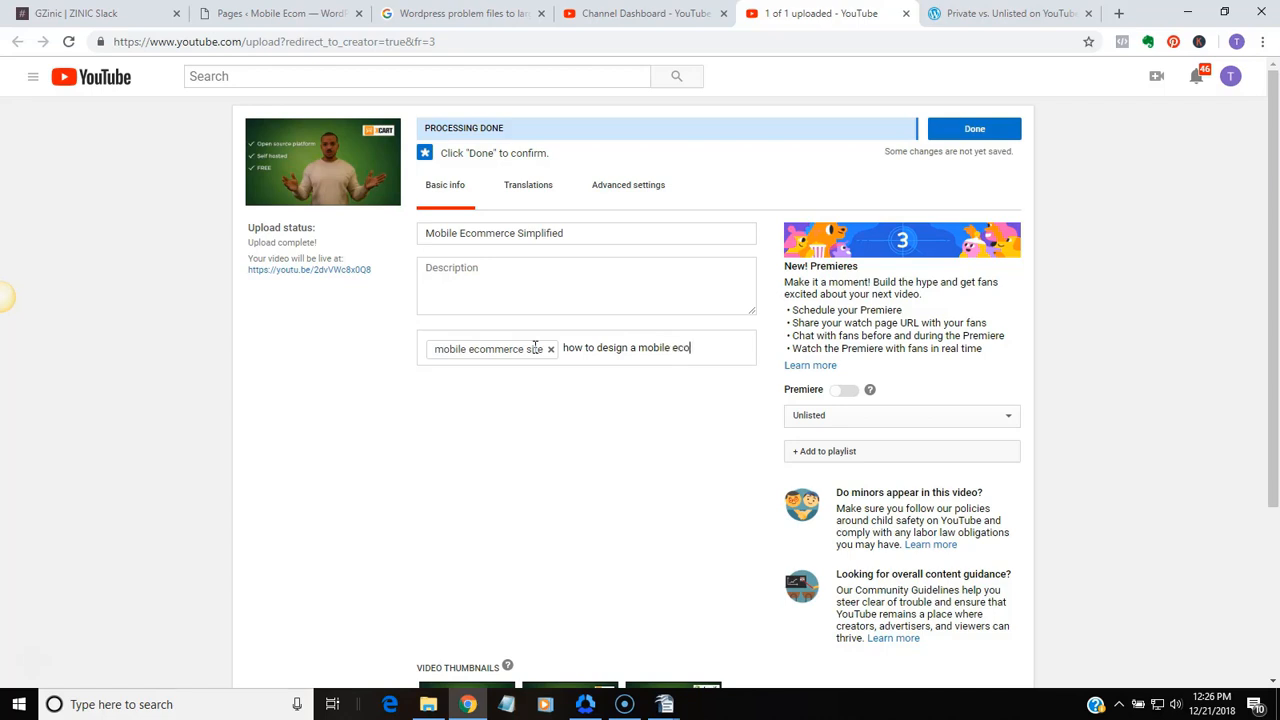
{"action": "type", "text": "le ecom site"}
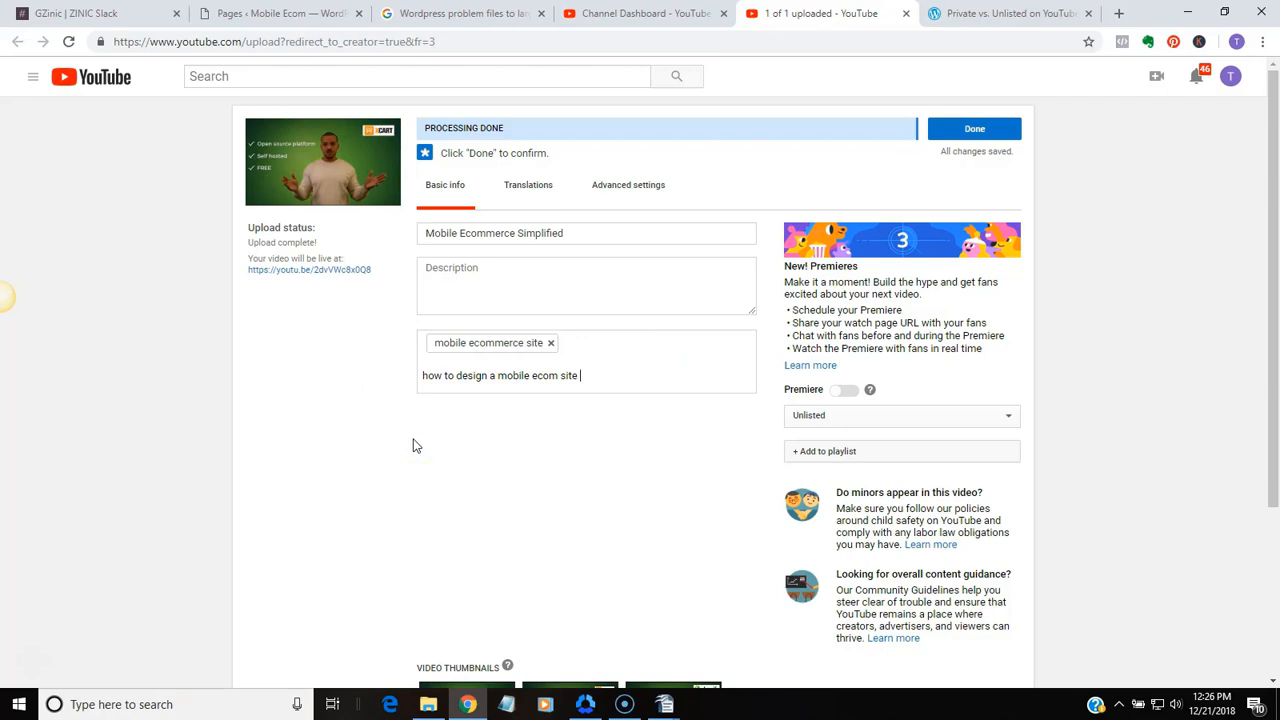
{"action": "left_click", "coordinate": [450, 386]}
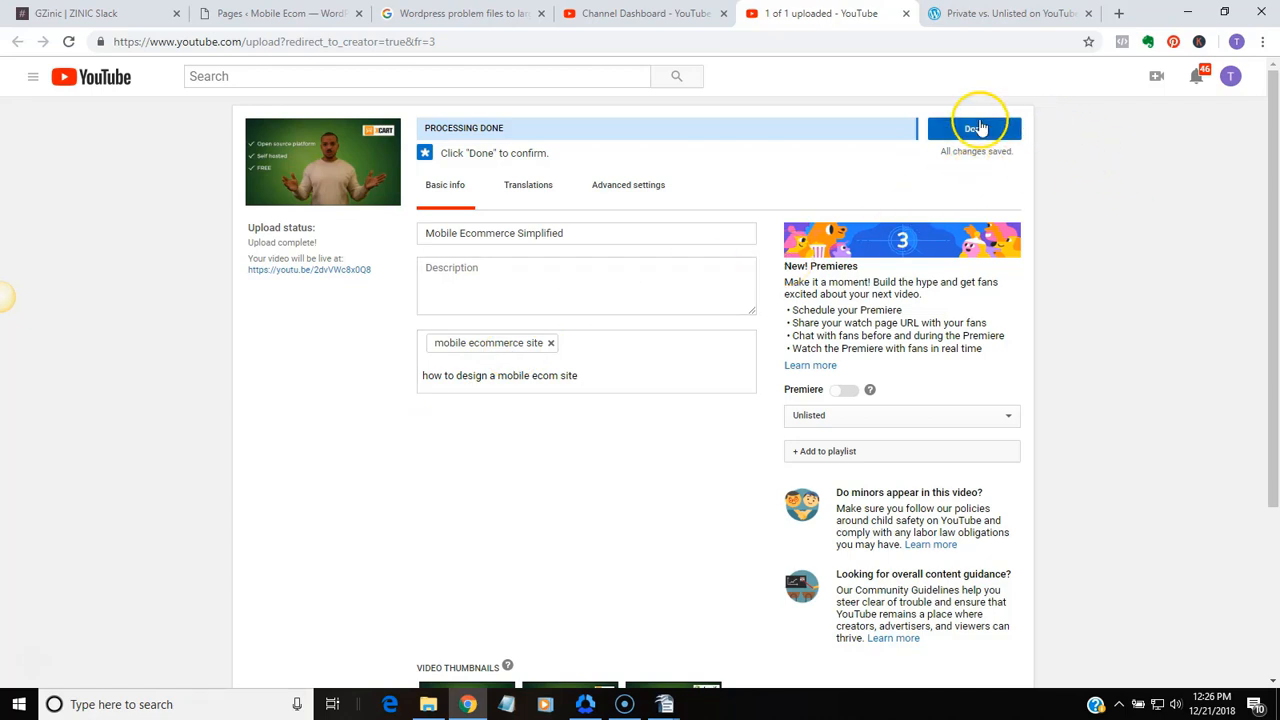
Finish the video's upload details and copy its share link
{"action": "left_click", "coordinate": [980, 130]}
{"action": "left_click", "coordinate": [975, 130]}
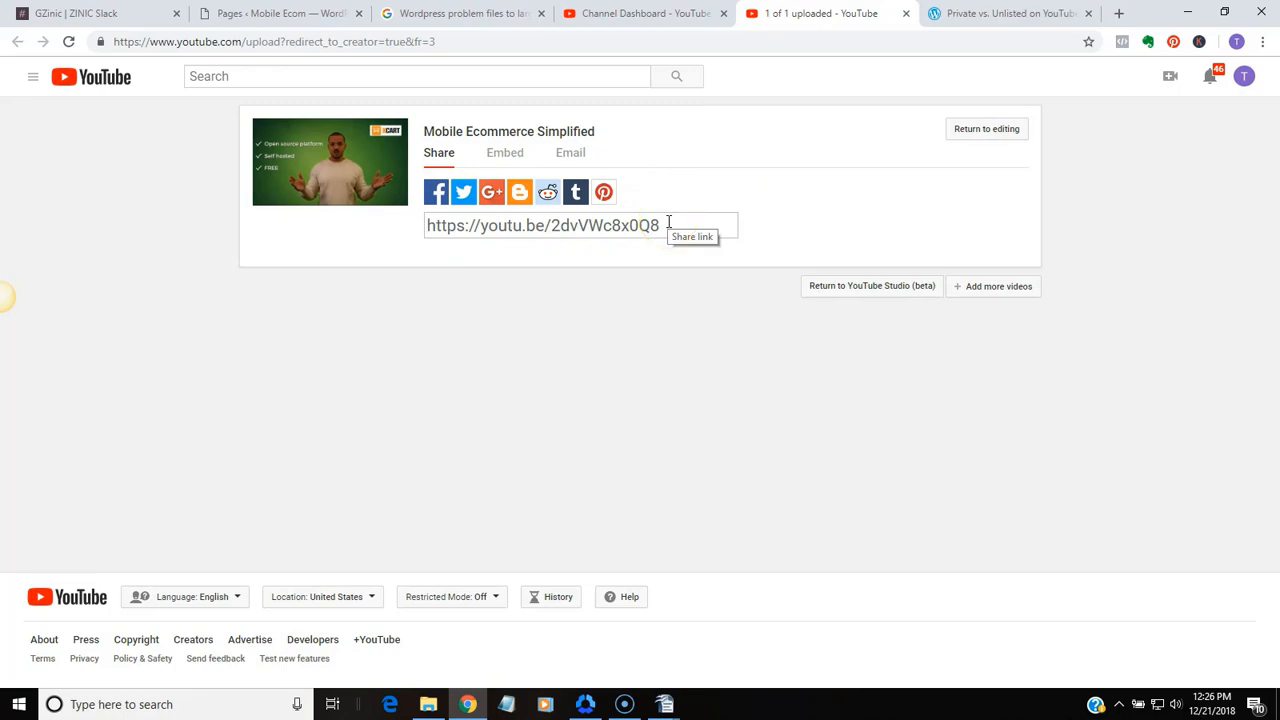
{"action": "left_click_drag", "start_coordinate": [668, 222], "coordinate": [408, 234]}
{"action": "right_click", "coordinate": [469, 222]}
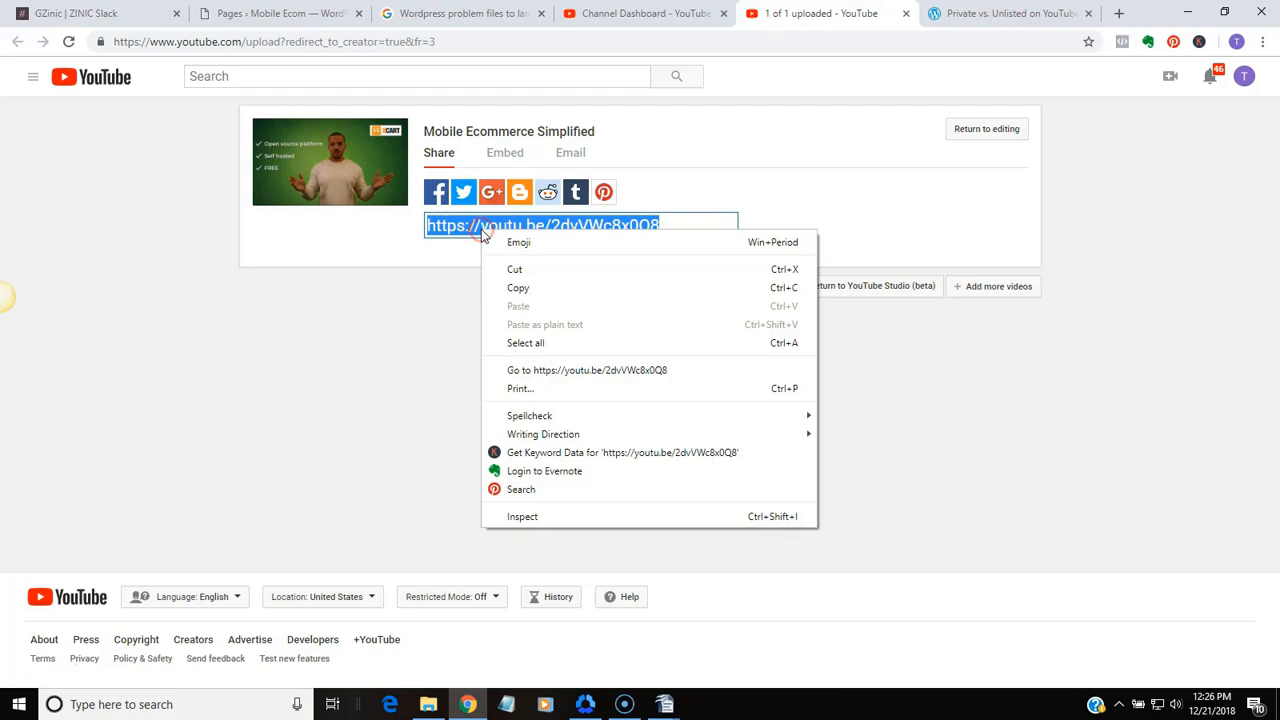
{"action": "left_click", "coordinate": [514, 286]}
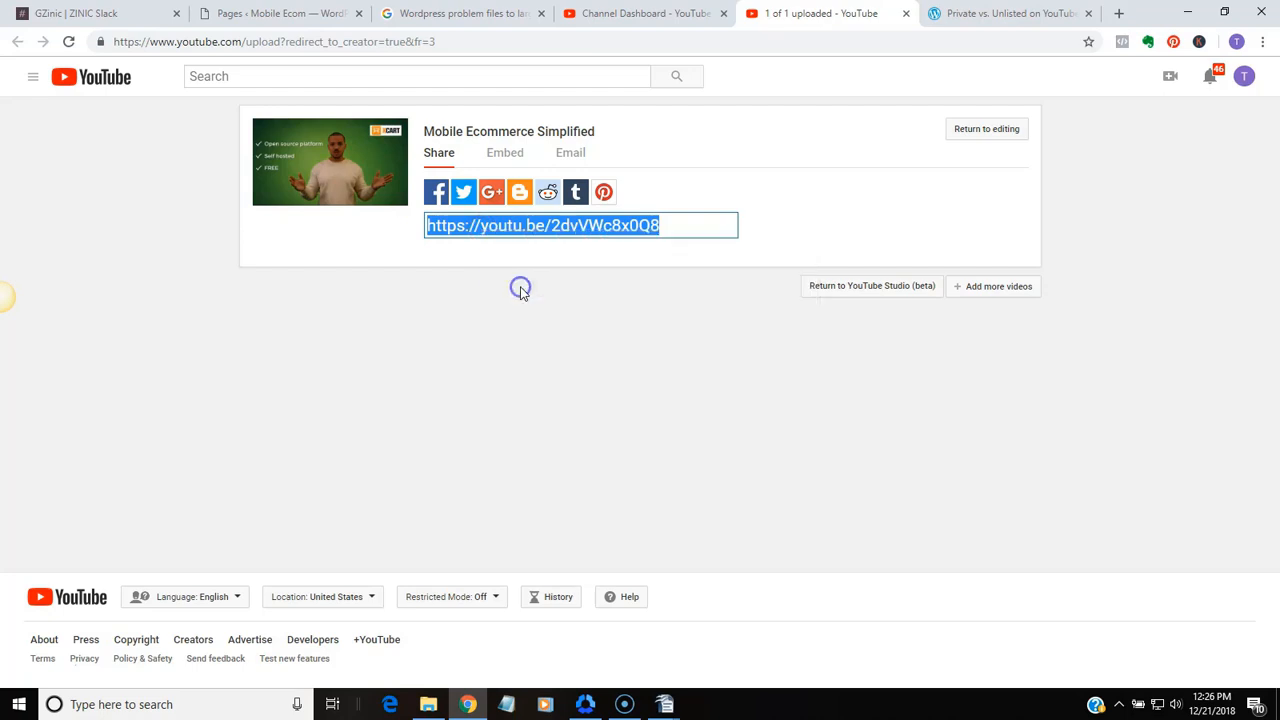
Open the copied link in the tab with the Private vs. Unlisted article, pause the playing video and return to the upload page
{"action": "left_click", "coordinate": [1012, 16]}
{"action": "left_click", "coordinate": [495, 41]}
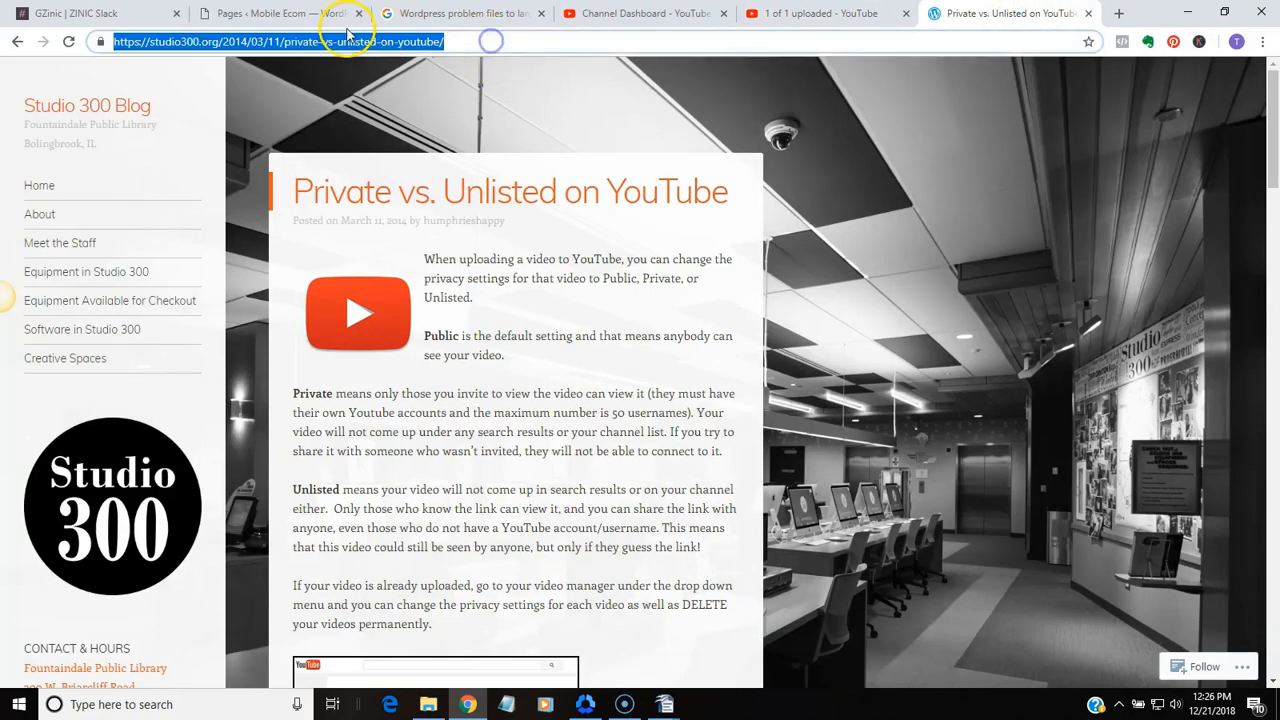
{"action": "right_click", "coordinate": [350, 38]}
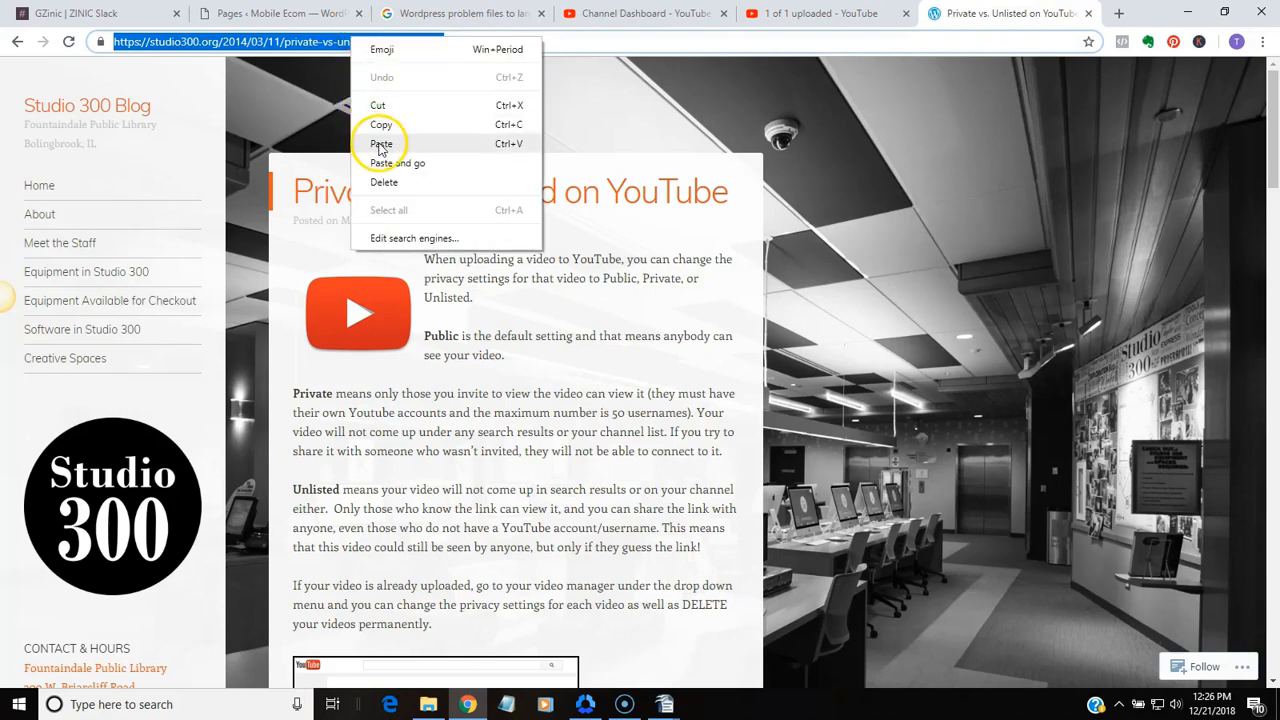
{"action": "left_click", "coordinate": [392, 136]}
{"action": "key", "text": "Return"}
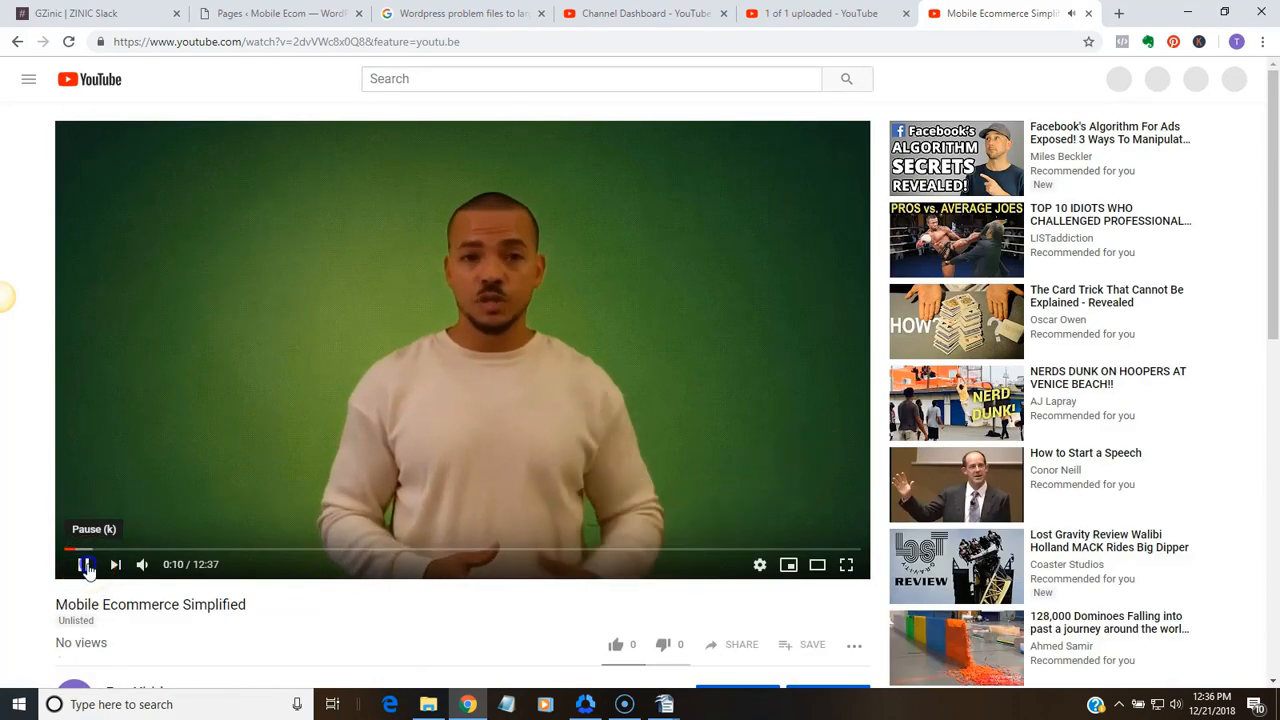
{"action": "left_click", "coordinate": [85, 566]}
{"action": "left_click", "coordinate": [820, 14]}
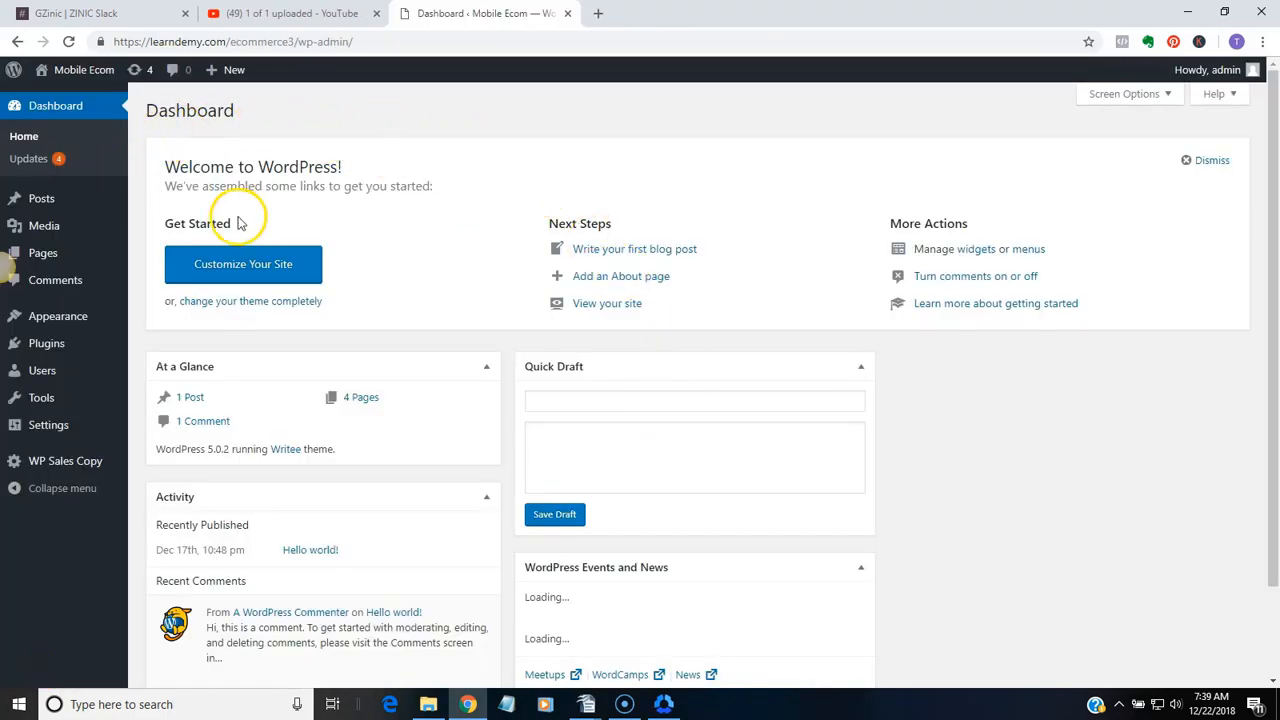
Create a new WordPress page titled "Mobile Ecommerce Simplified Full Video"
{"action": "left_click", "coordinate": [40, 254]}
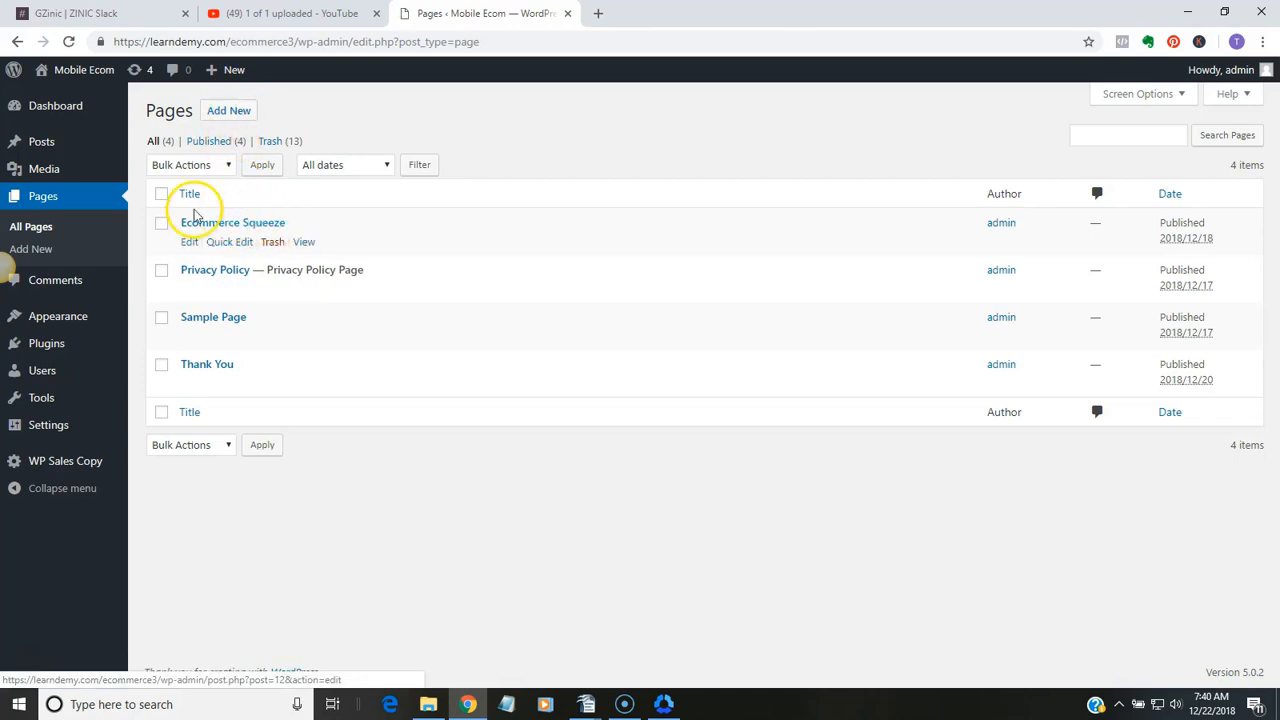
{"action": "left_click", "coordinate": [241, 114]}
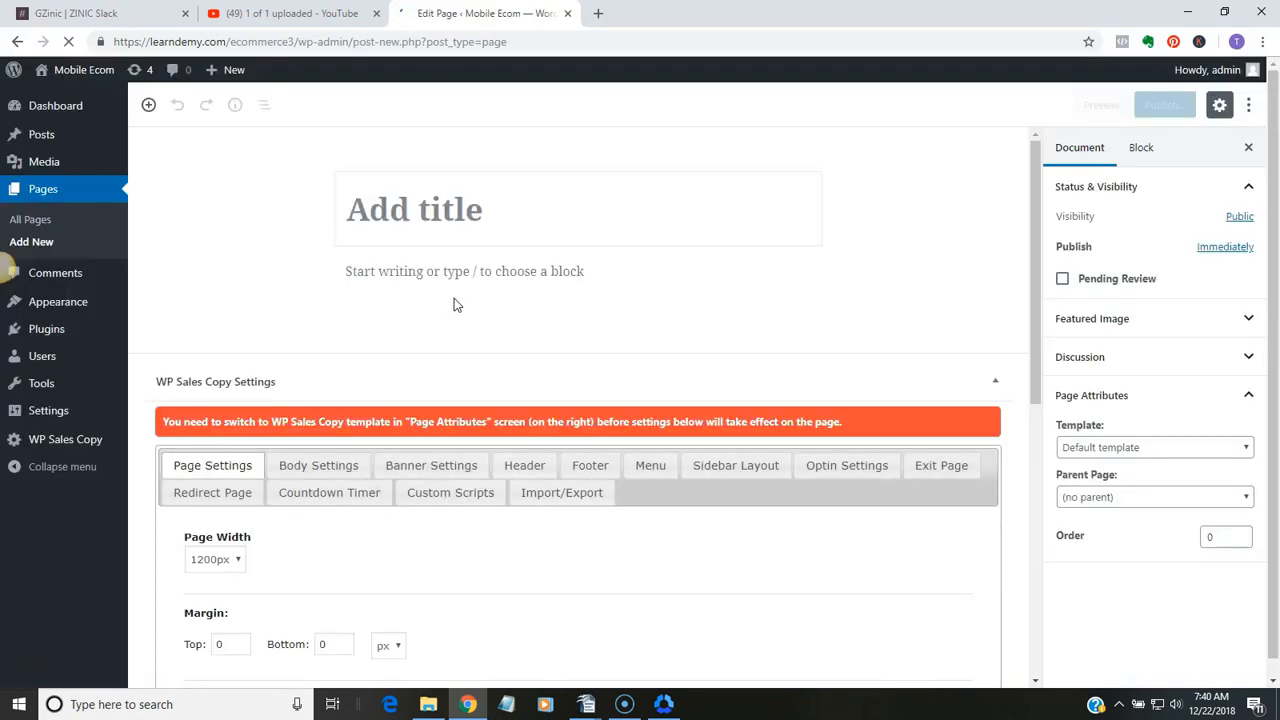
{"action": "left_click", "coordinate": [421, 236]}
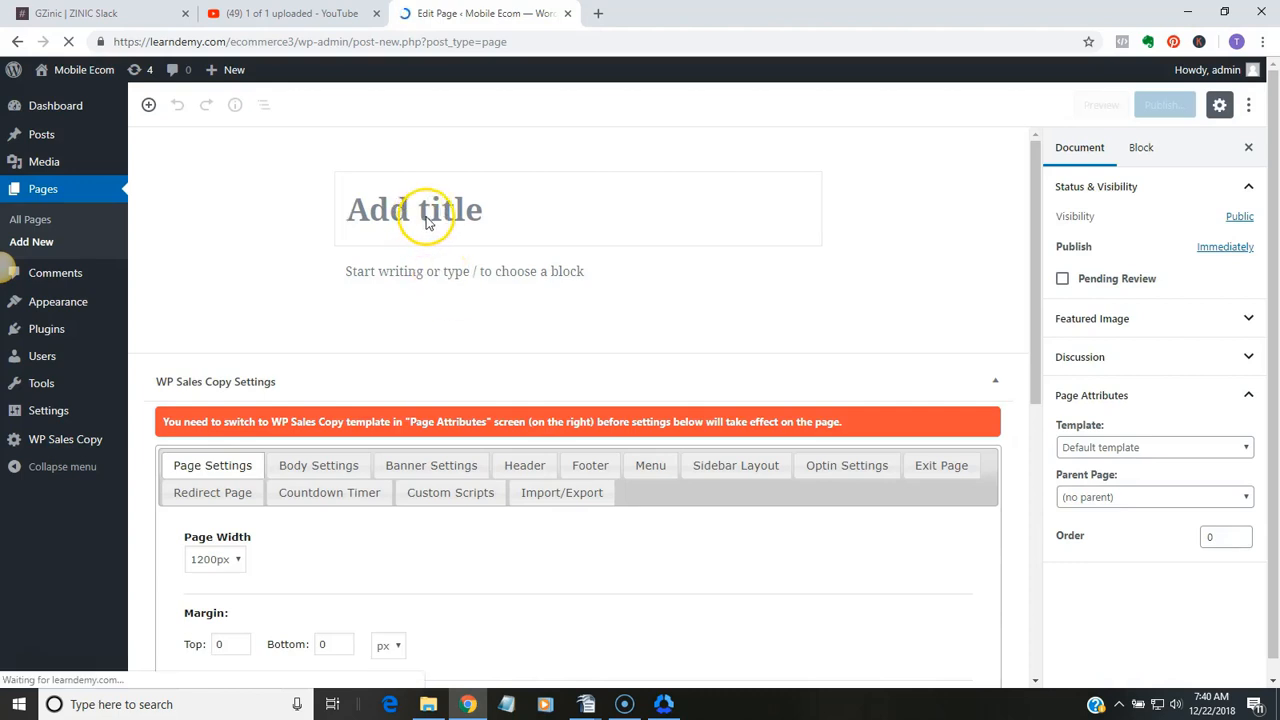
{"action": "left_click", "coordinate": [426, 211]}
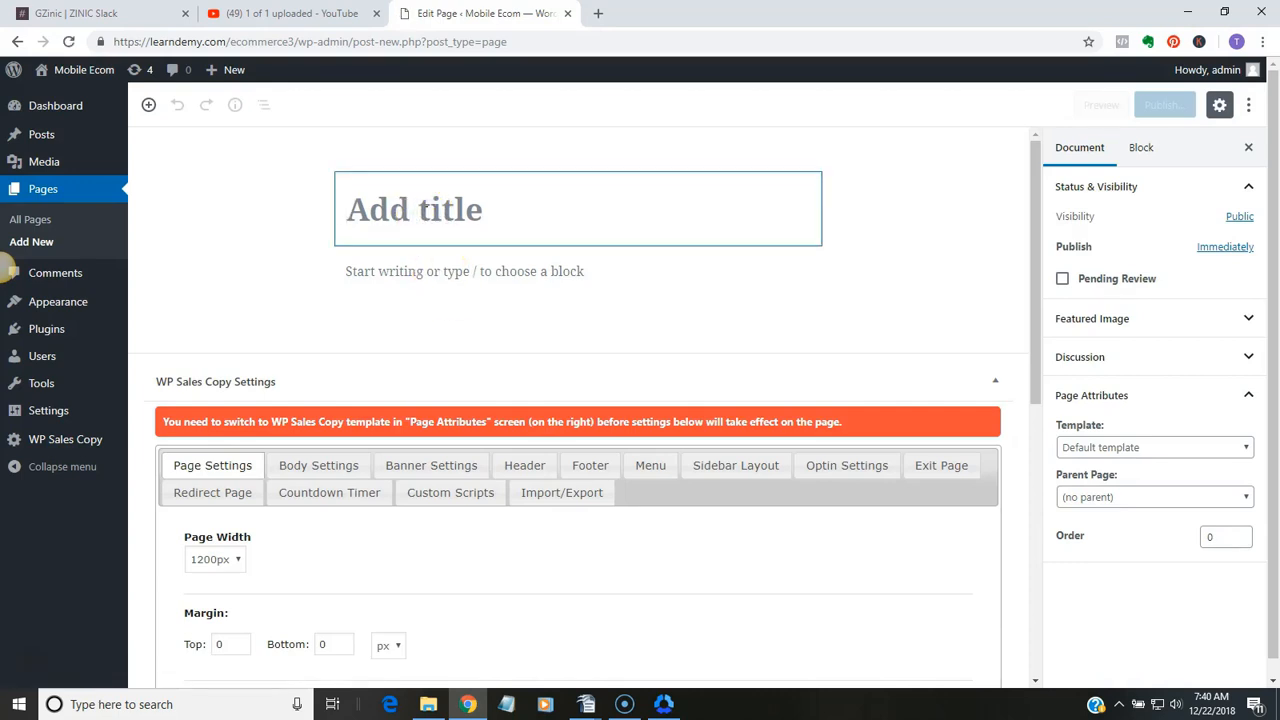
{"action": "type", "text": "Mobiel"}
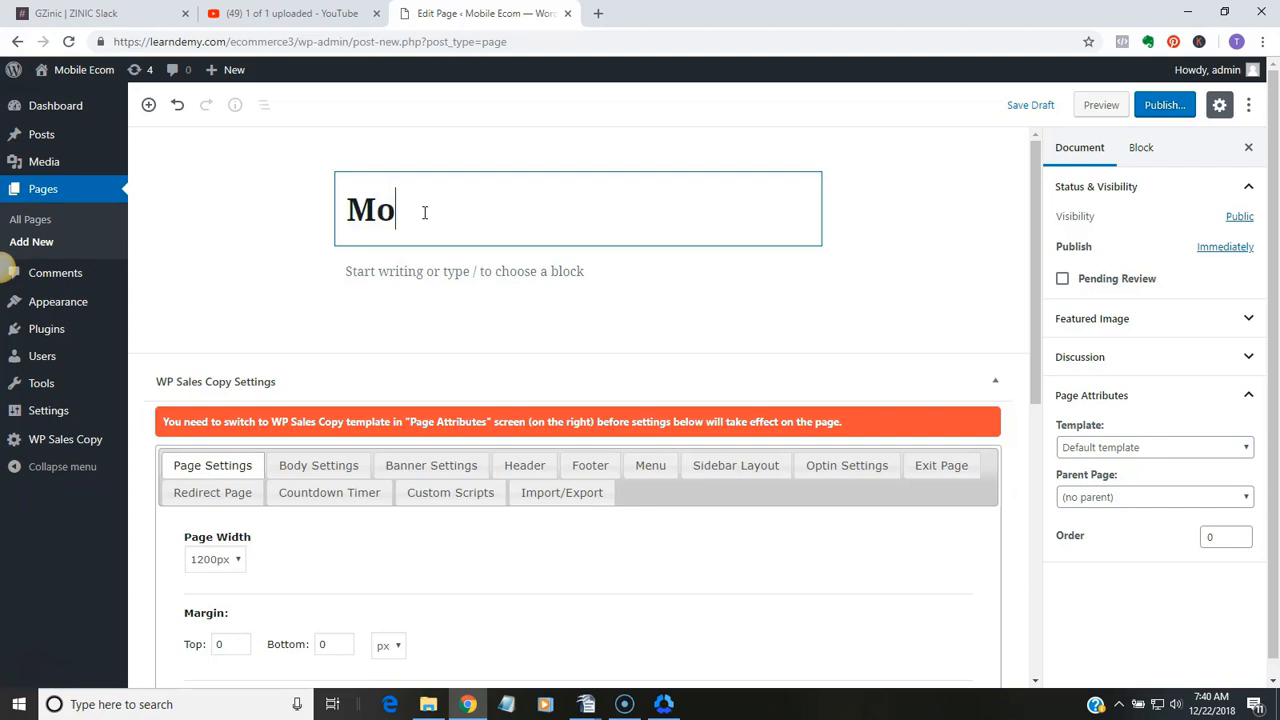
{"action": "key", "text": "BackSpace"}
{"action": "key", "text": "BackSpace"}
{"action": "key", "text": "BackSpace"}
{"action": "type", "text": "le Ecomer"}
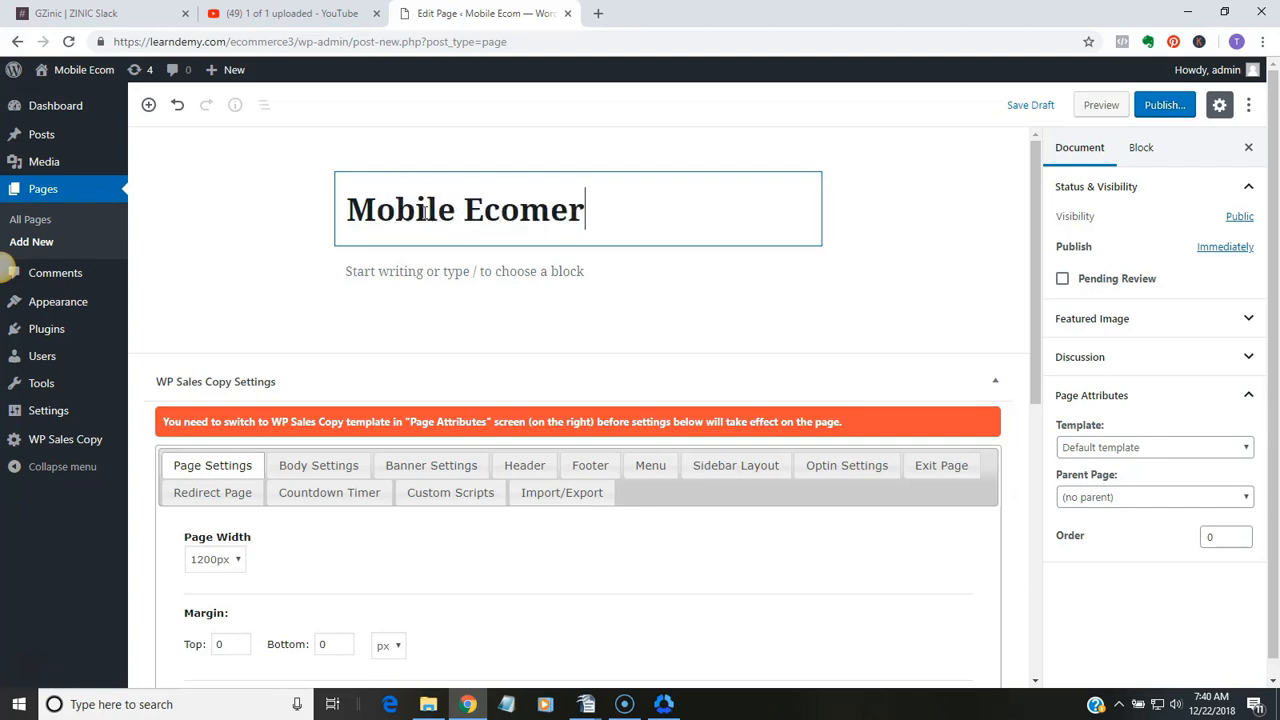
{"action": "key", "text": "BackSpace"}
{"action": "key", "text": "BackSpace"}
{"action": "key", "text": "BackSpace"}
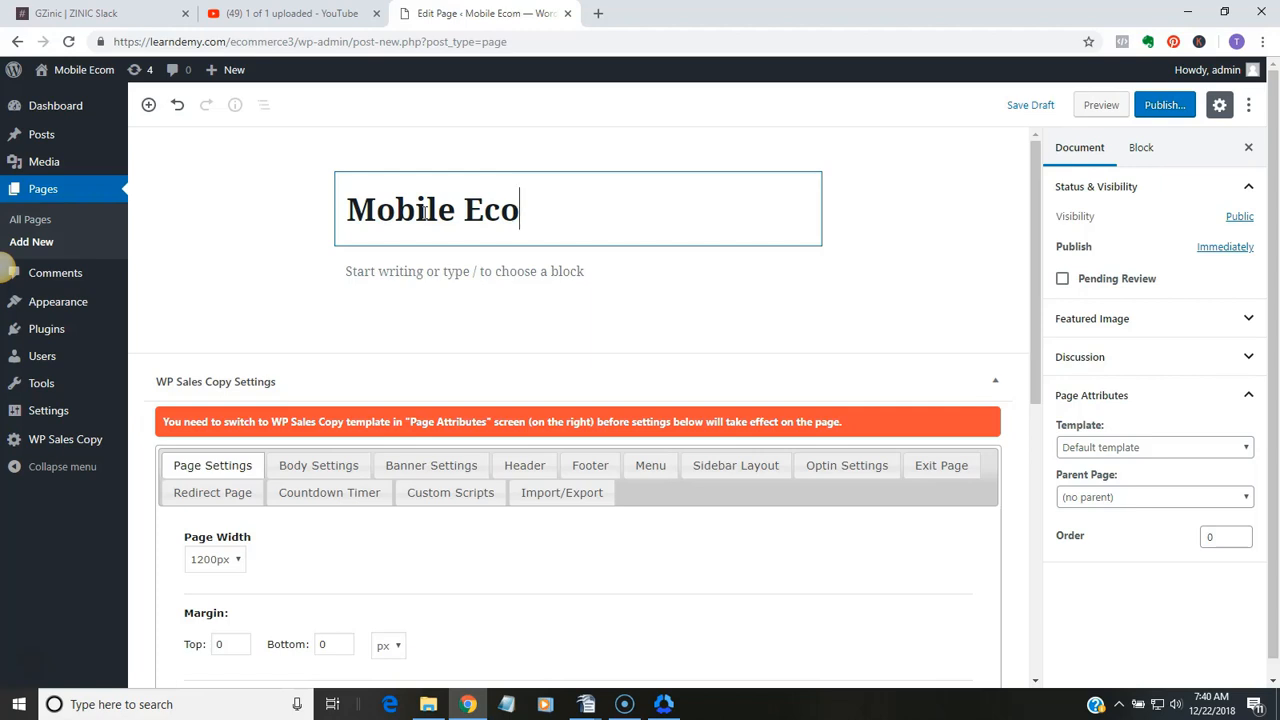
{"action": "type", "text": "mme"}
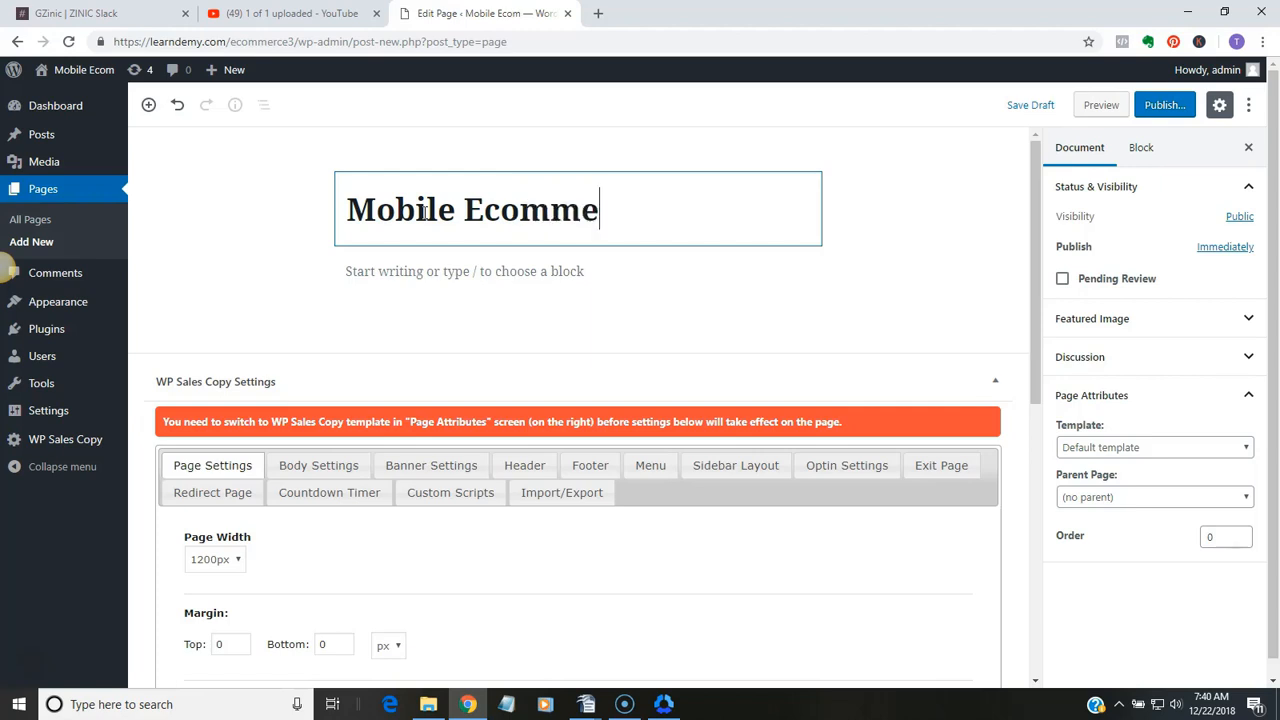
{"action": "type", "text": "rce Simp"}
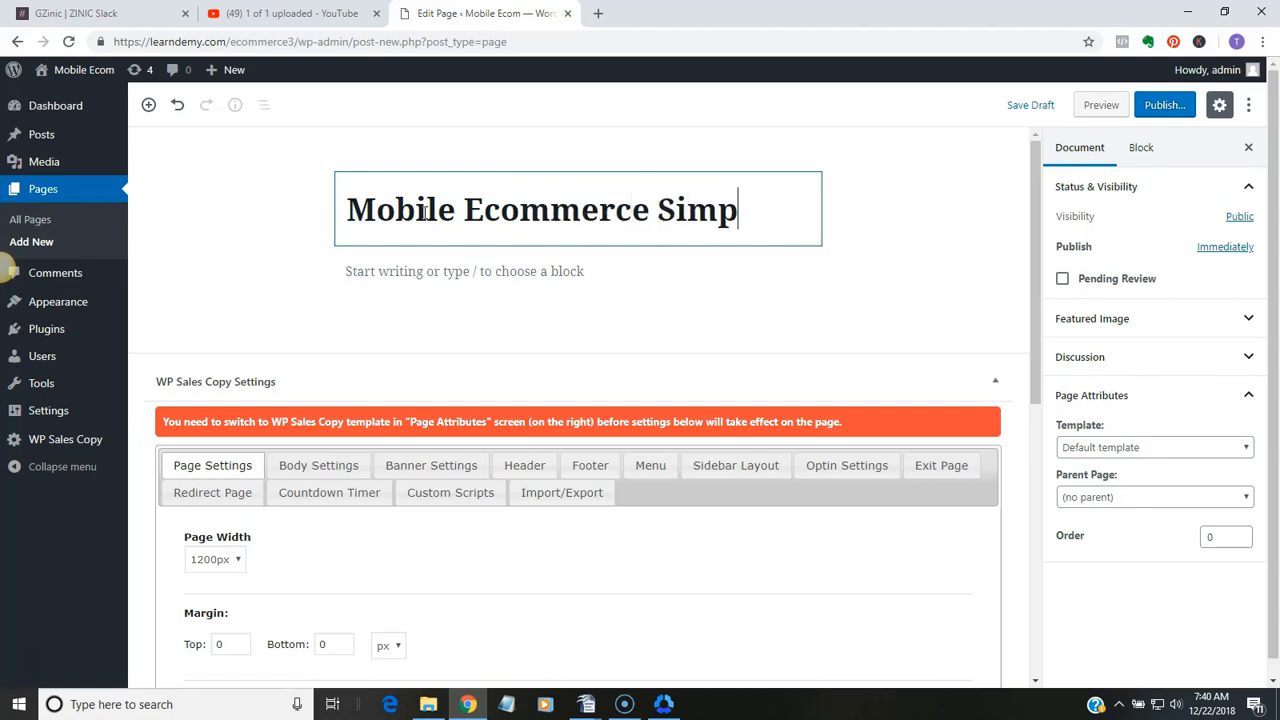
{"action": "type", "text": "lified "}
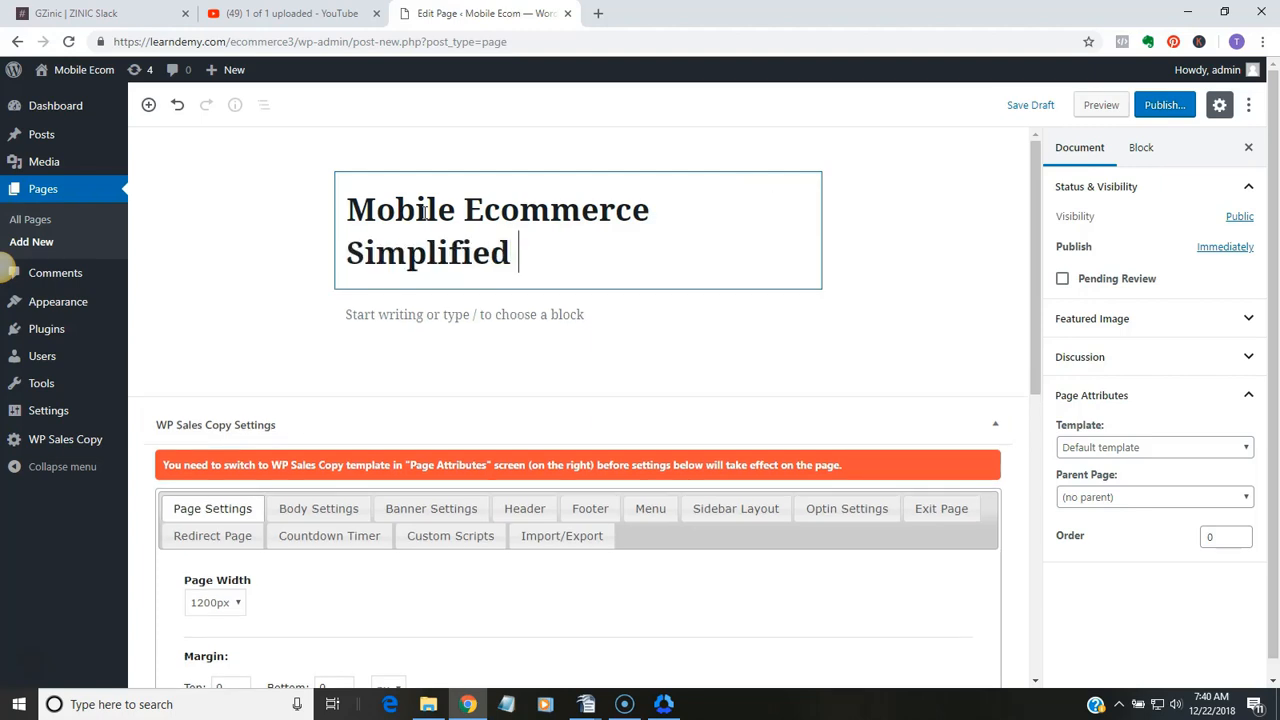
{"action": "type", "text": "Pro"}
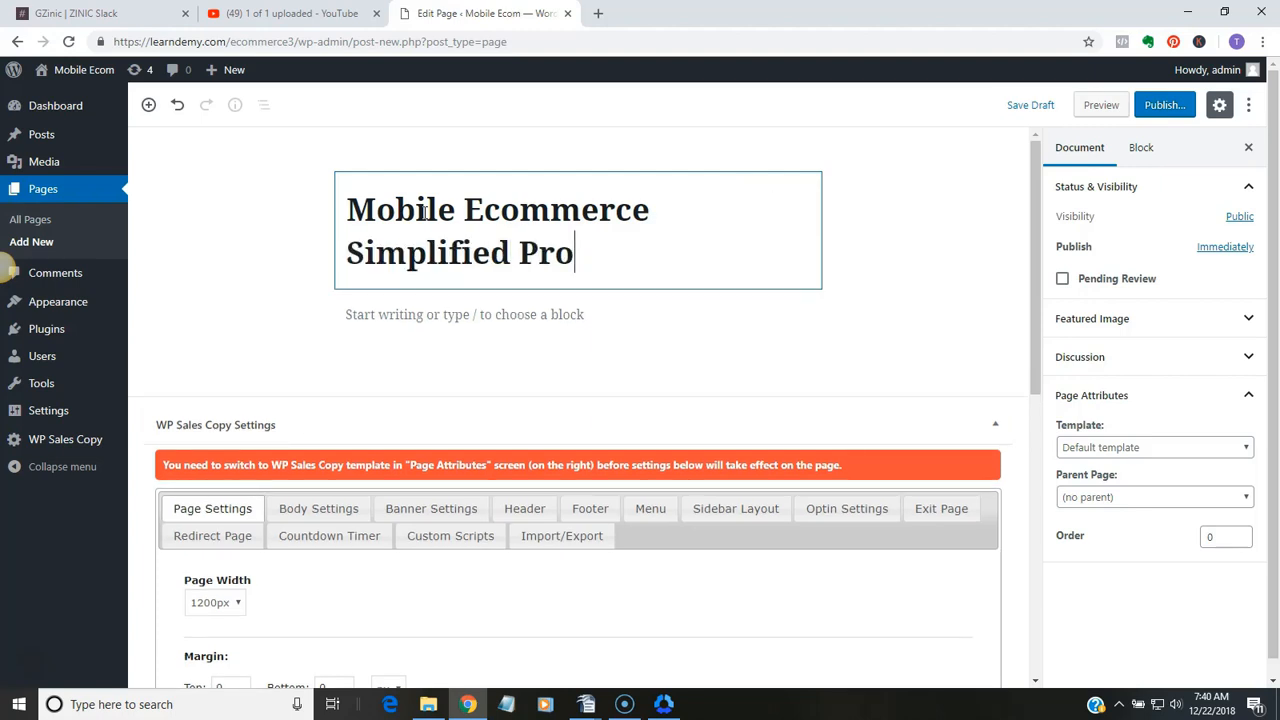
{"action": "key", "text": "BackSpace"}
{"action": "key", "text": "BackSpace"}
{"action": "key", "text": "BackSpace"}
{"action": "type", "text": "Full"}
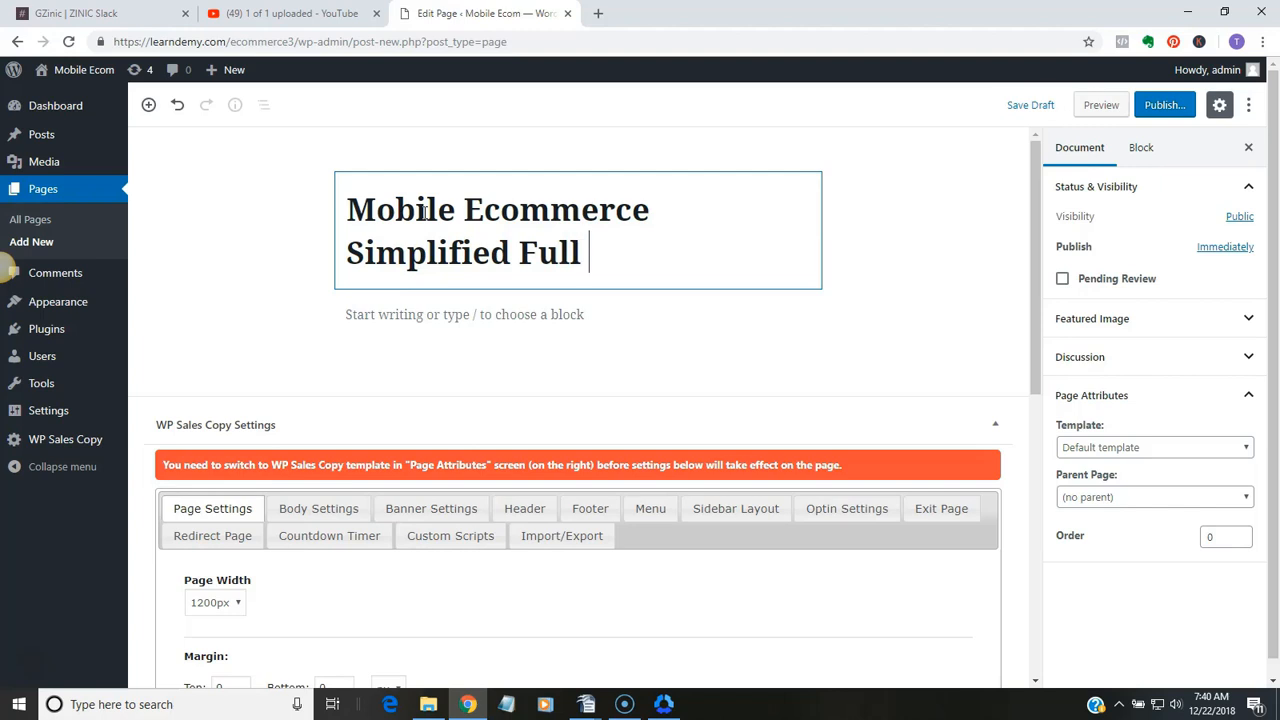
{"action": "type", "text": " Video"}
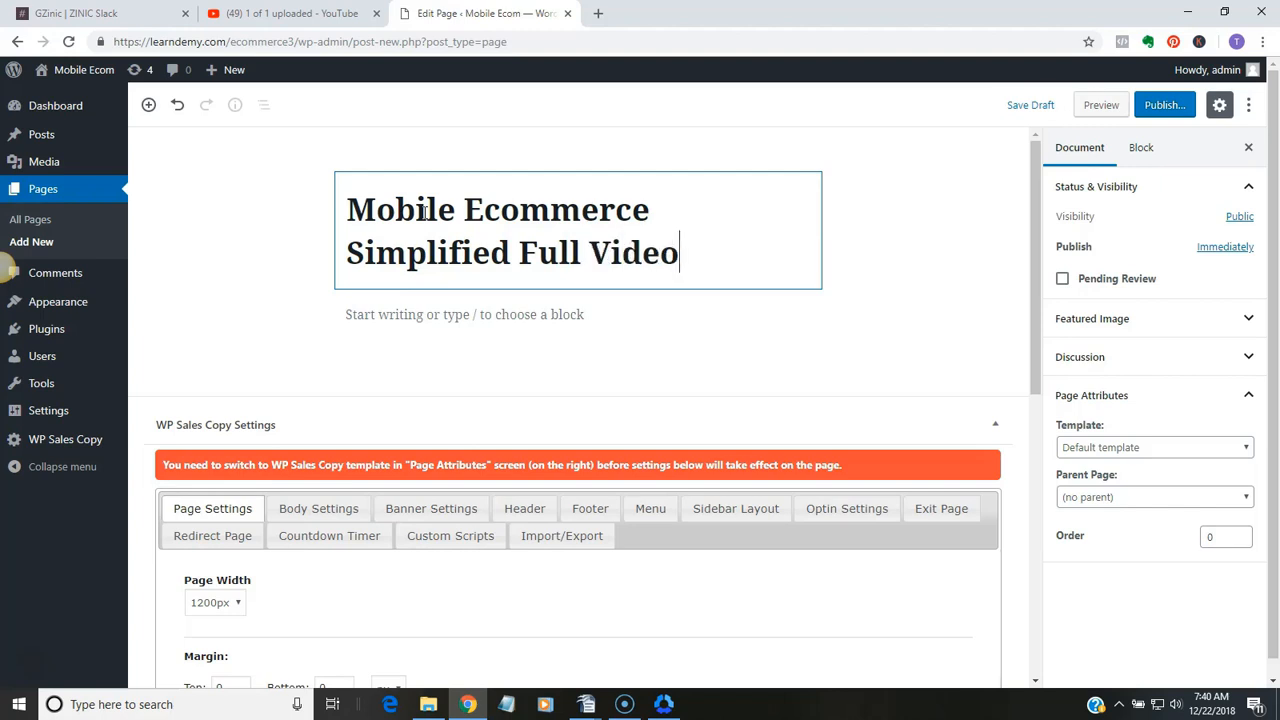
Add the paragraph "Click below to watch the full video" under the title and center it
{"action": "left_click", "coordinate": [563, 314]}
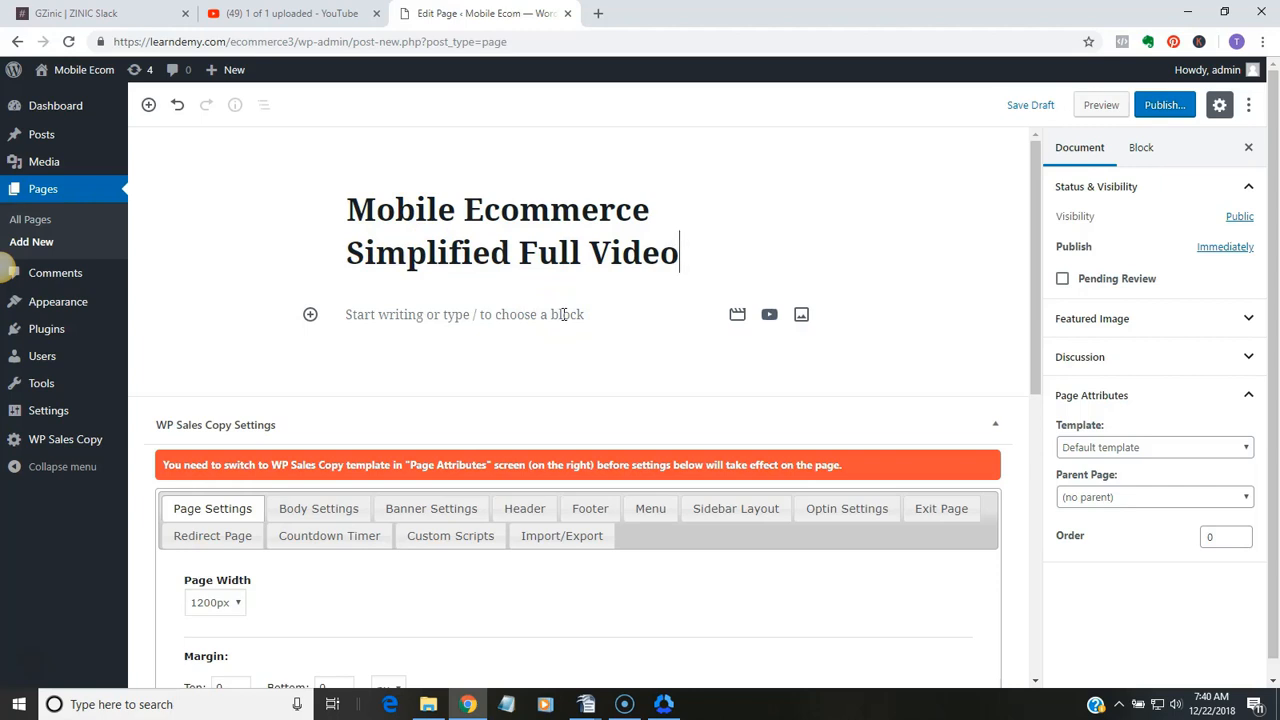
{"action": "left_click", "coordinate": [563, 314]}
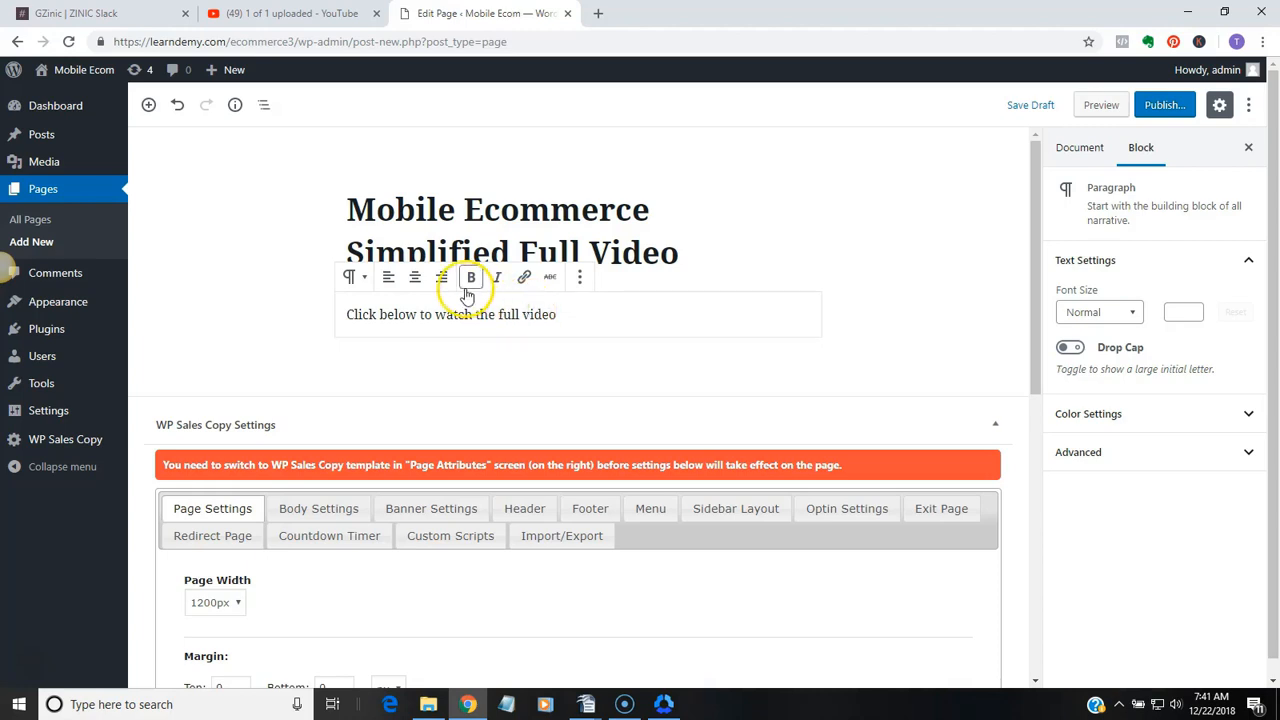
{"action": "left_click", "coordinate": [416, 279]}
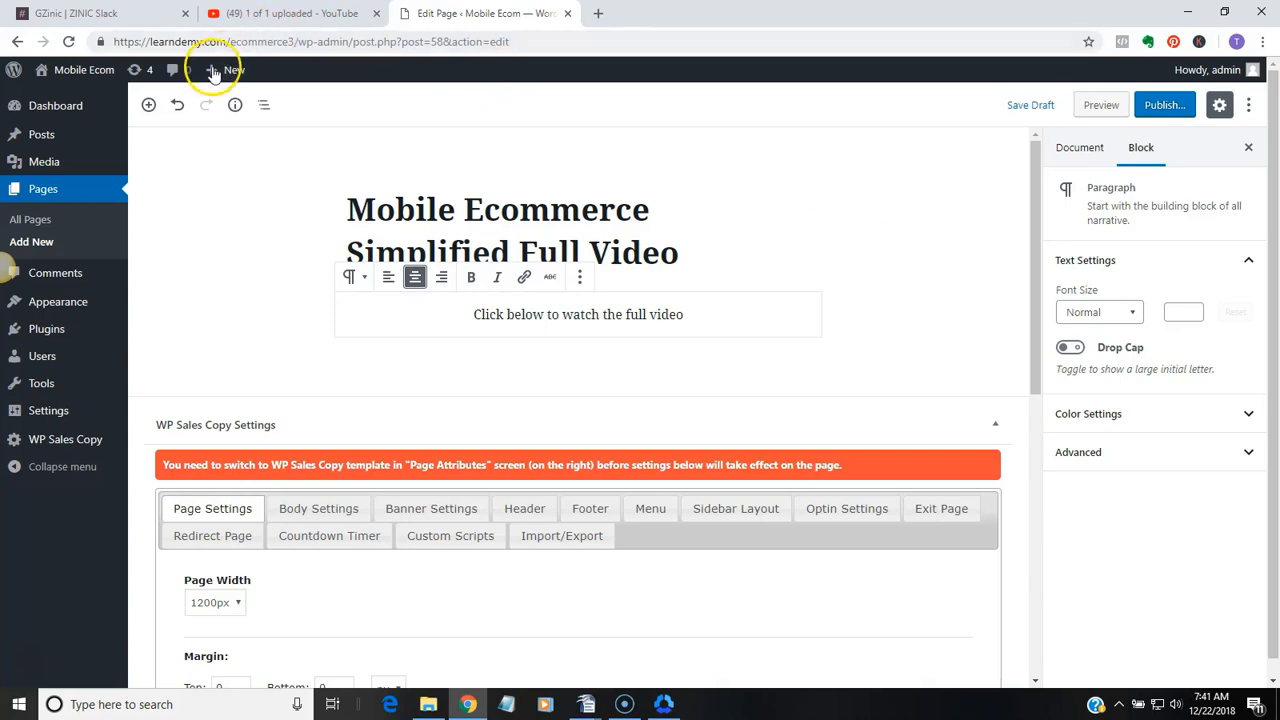
Add a Video block below the paragraph and open its option to insert from a URL
{"action": "left_click", "coordinate": [148, 105]}
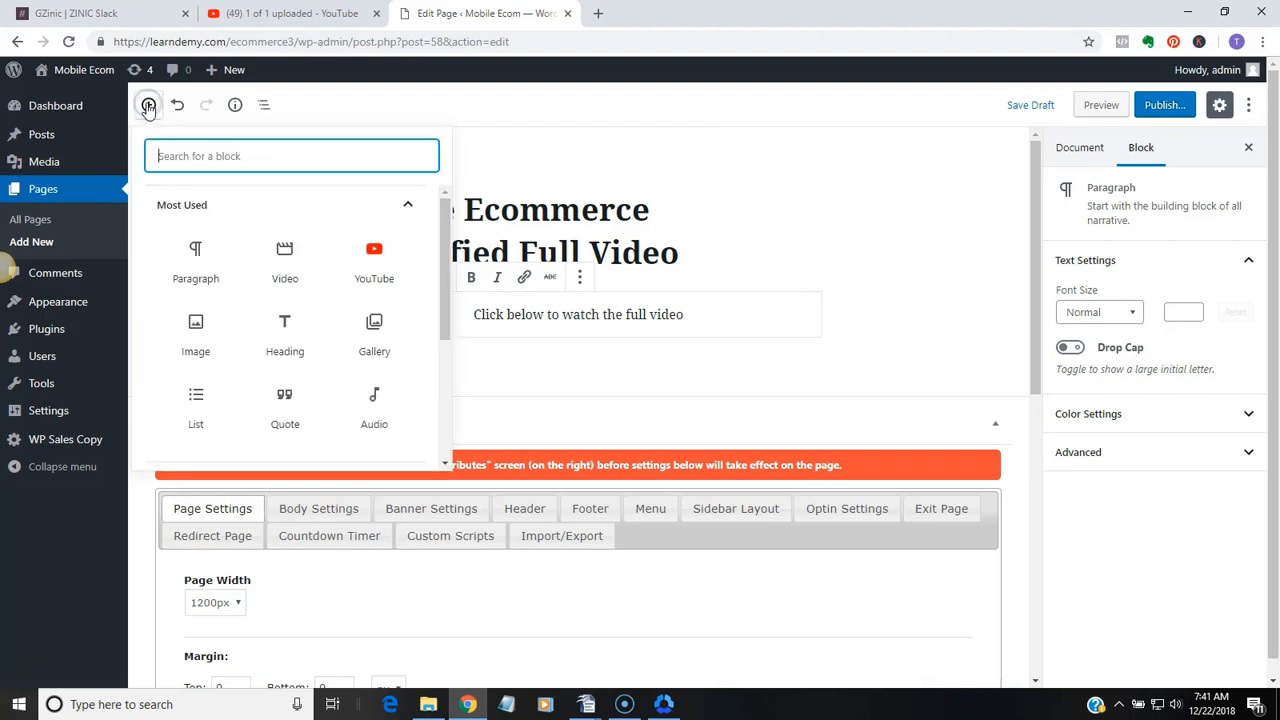
{"action": "left_click", "coordinate": [292, 265]}
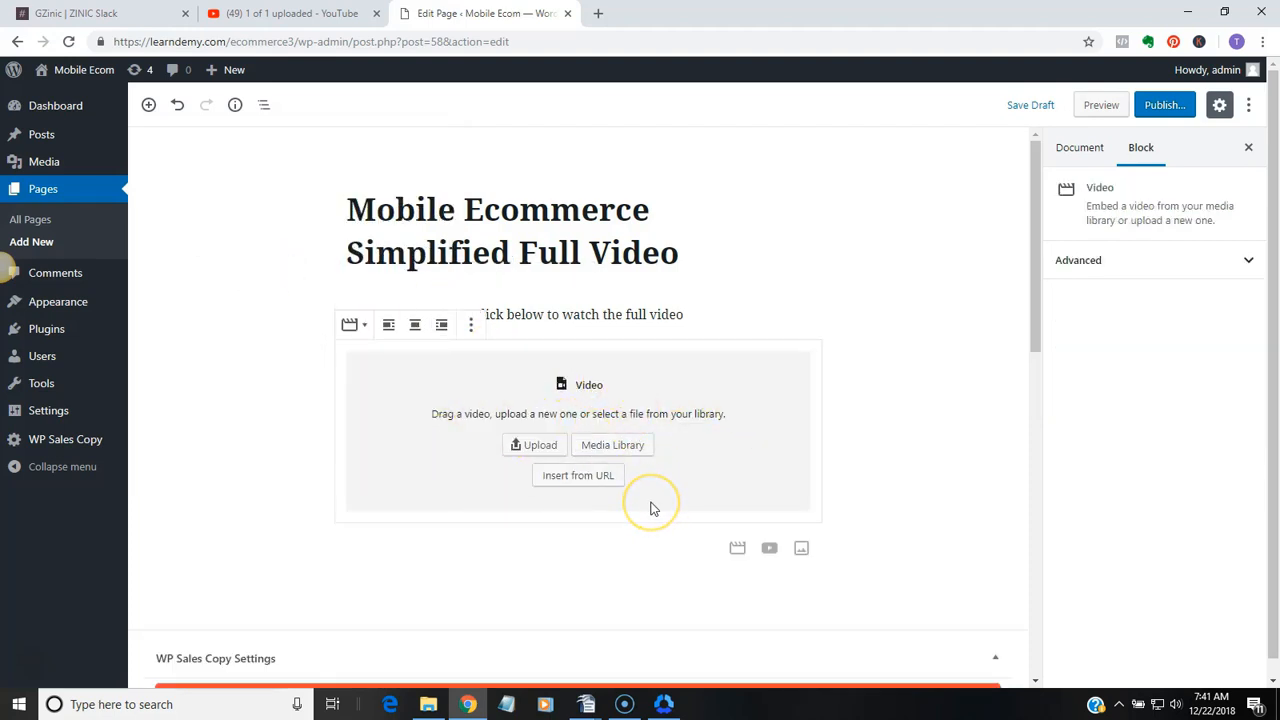
{"action": "left_click", "coordinate": [585, 477]}
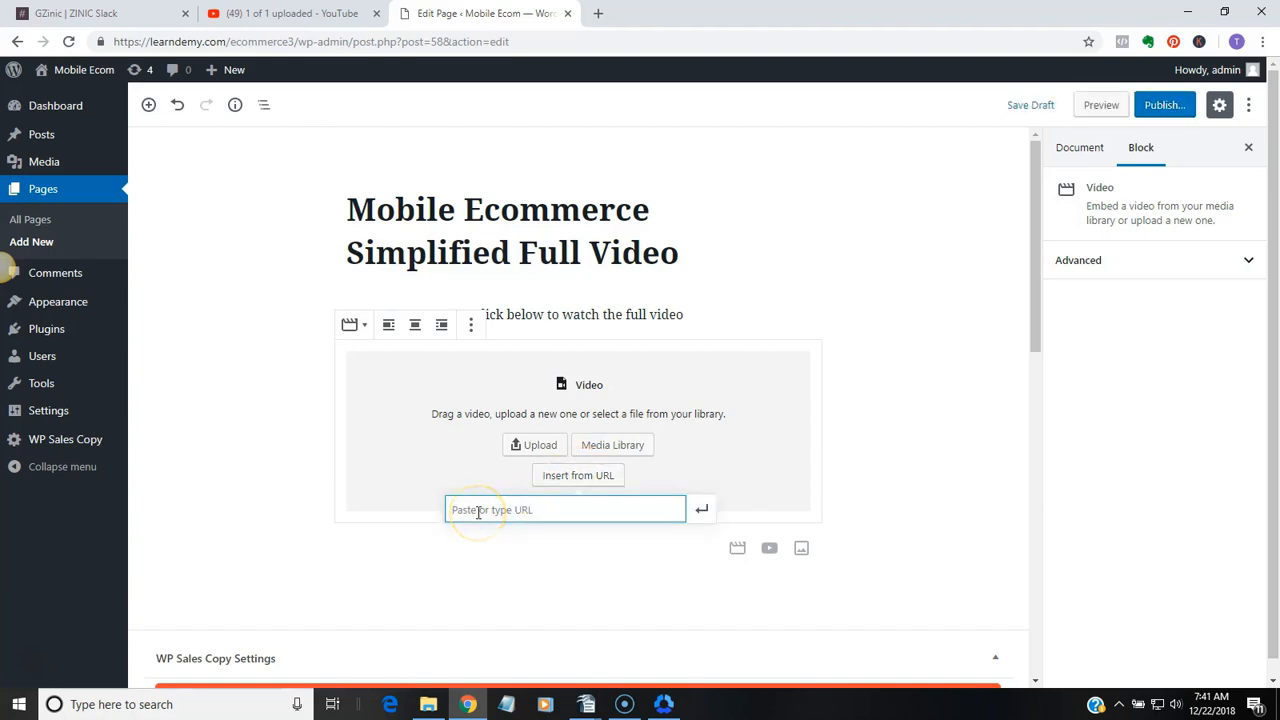
Switch to the YouTube upload page and copy the share link of the Mobile Ecommerce Simplified video
{"action": "left_click", "coordinate": [280, 20]}
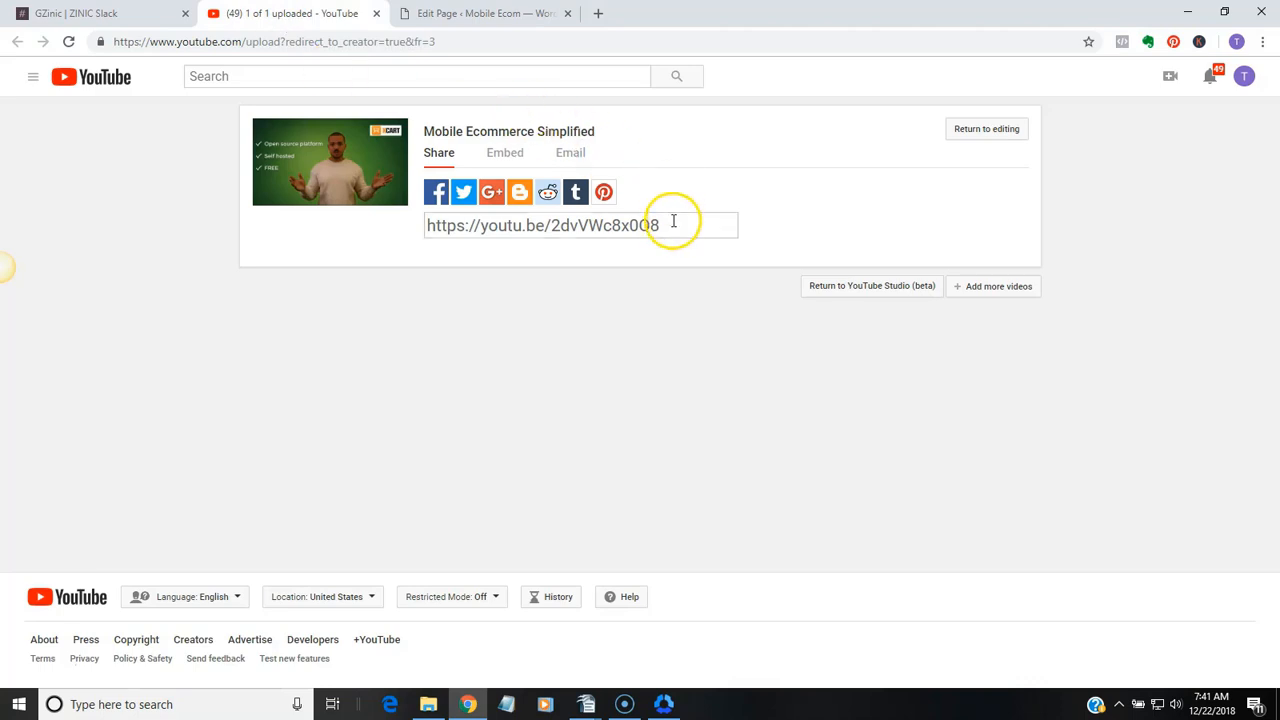
{"action": "left_click_drag", "start_coordinate": [671, 220], "coordinate": [420, 226]}
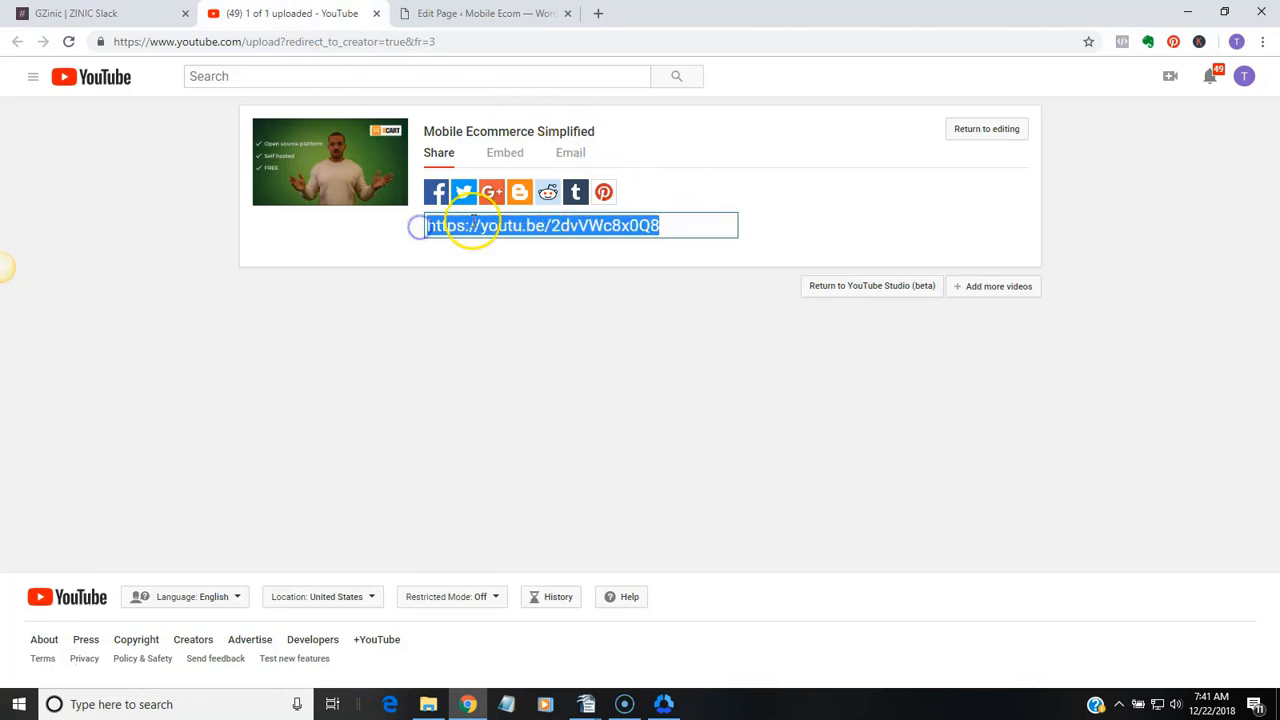
{"action": "right_click", "coordinate": [470, 222]}
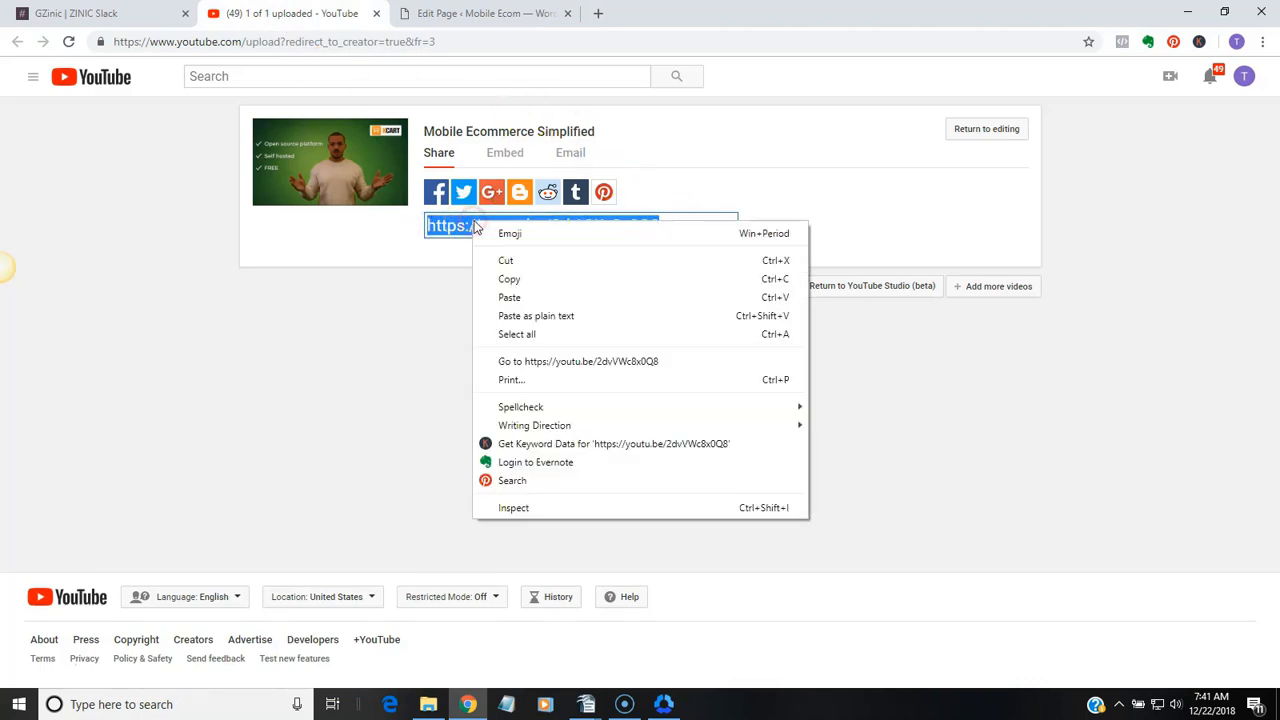
{"action": "left_click", "coordinate": [520, 274]}
{"action": "left_click", "coordinate": [502, 14]}
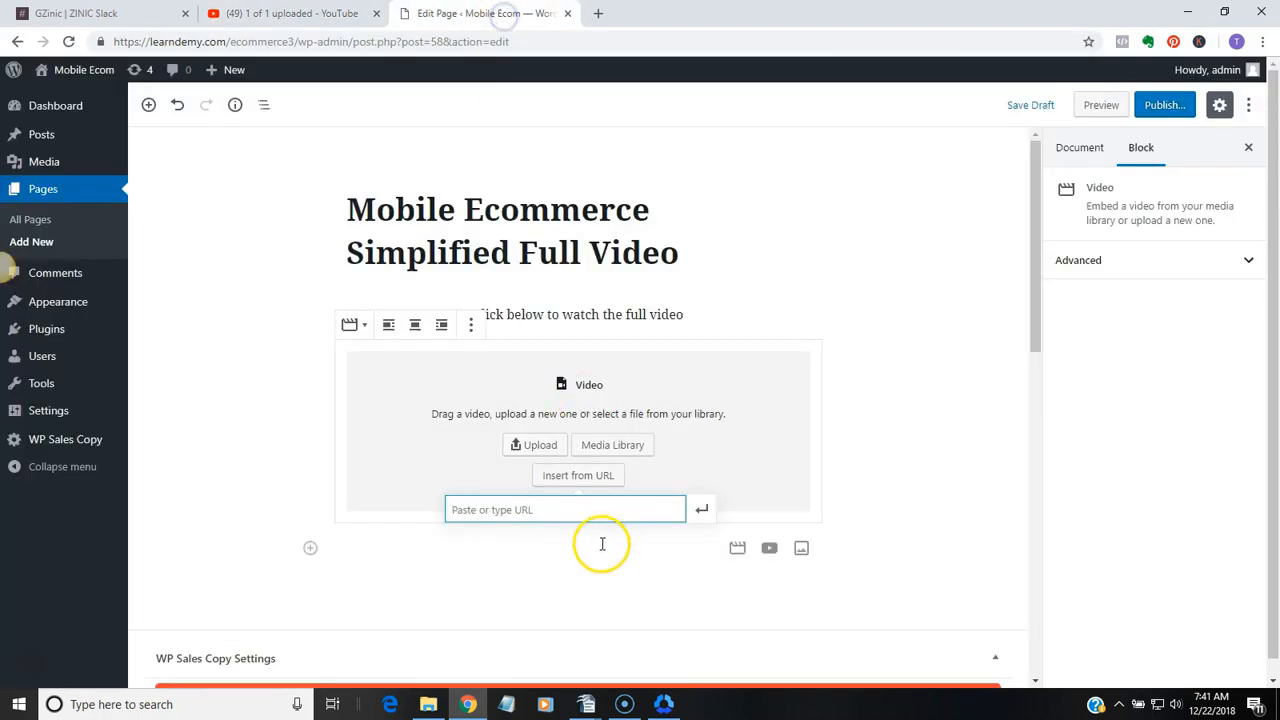
{"action": "left_click", "coordinate": [579, 507]}
{"action": "right_click", "coordinate": [579, 507]}
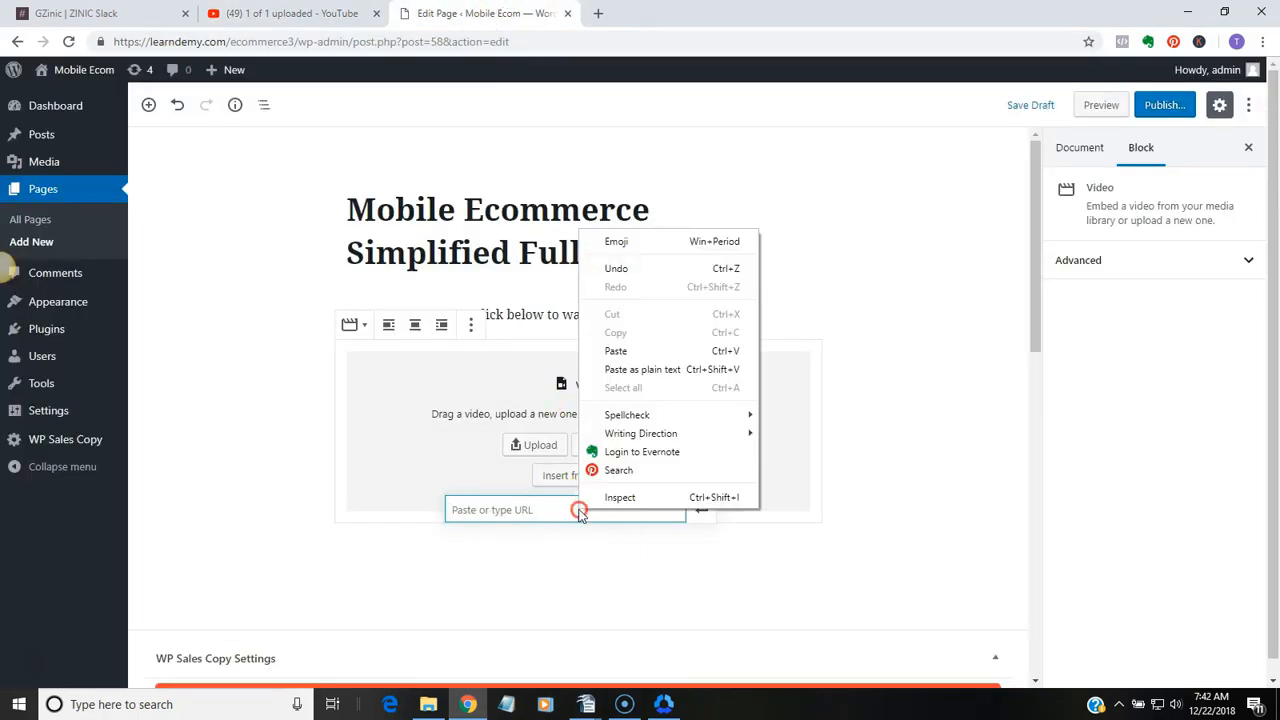
{"action": "left_click", "coordinate": [617, 353]}
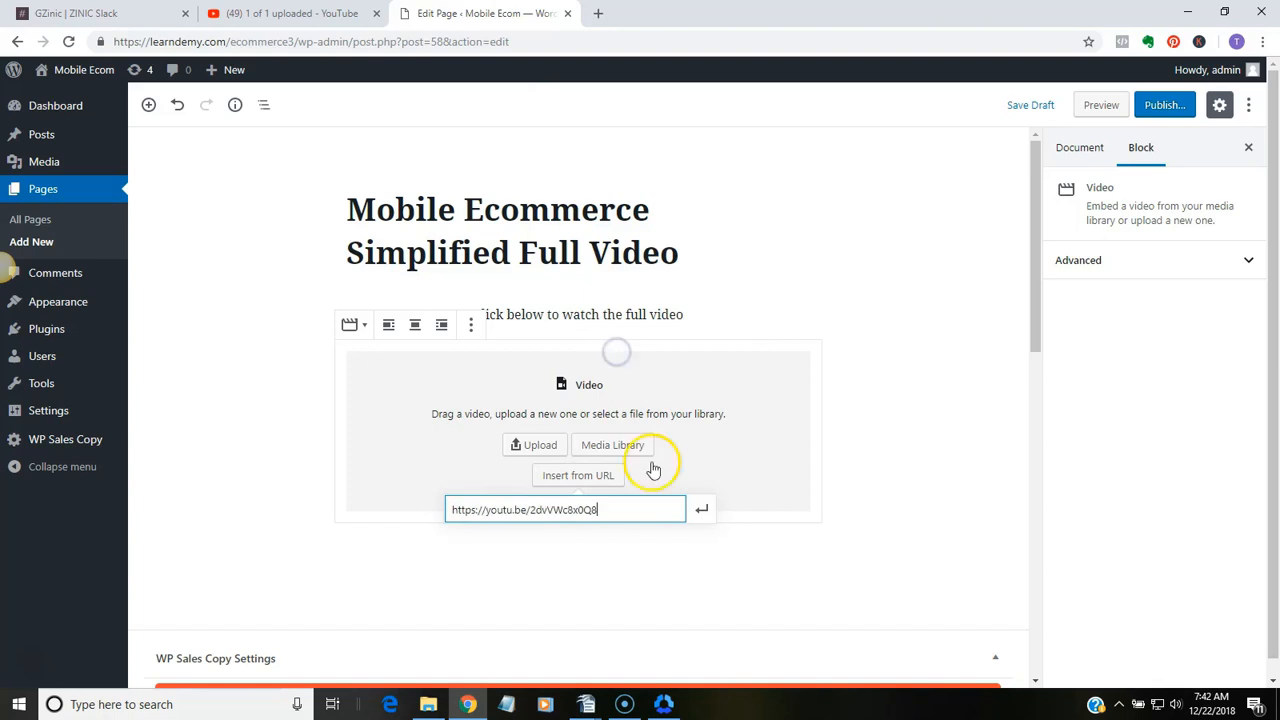
{"action": "left_click", "coordinate": [706, 511]}
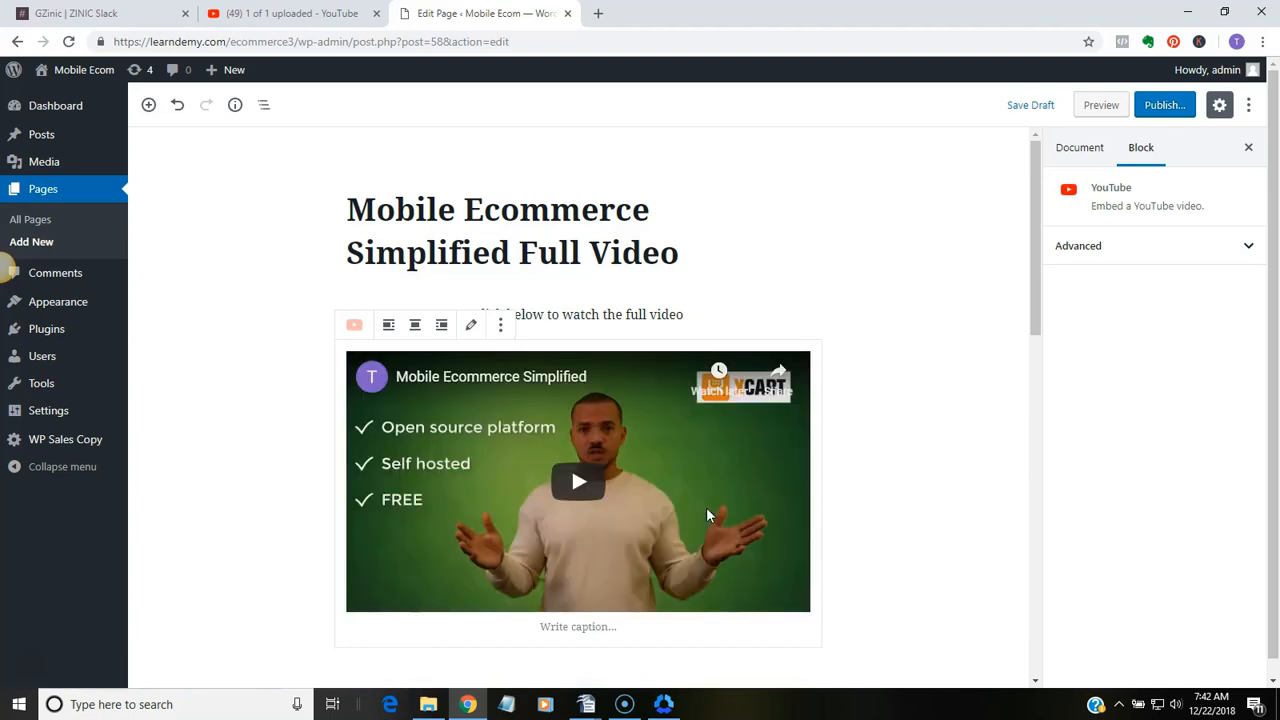
Publish the full video page immediately with public visibility
{"action": "left_click", "coordinate": [1163, 105]}
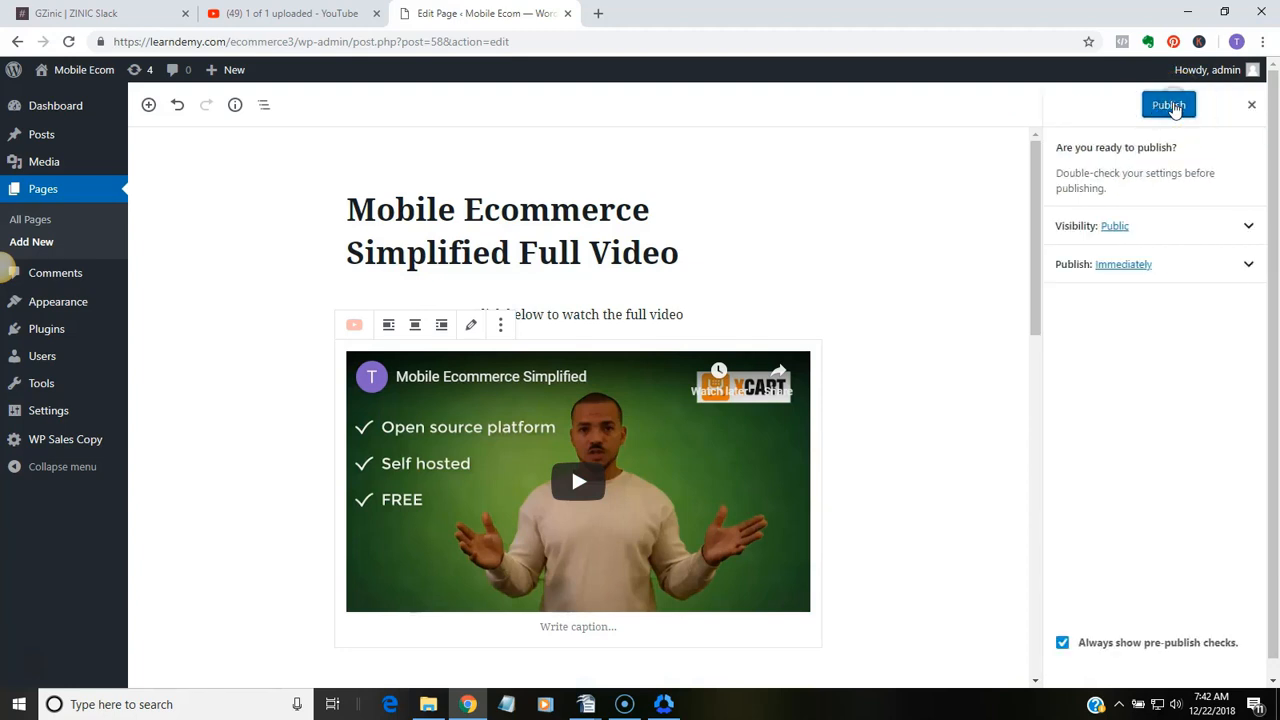
{"action": "left_click", "coordinate": [1170, 106]}
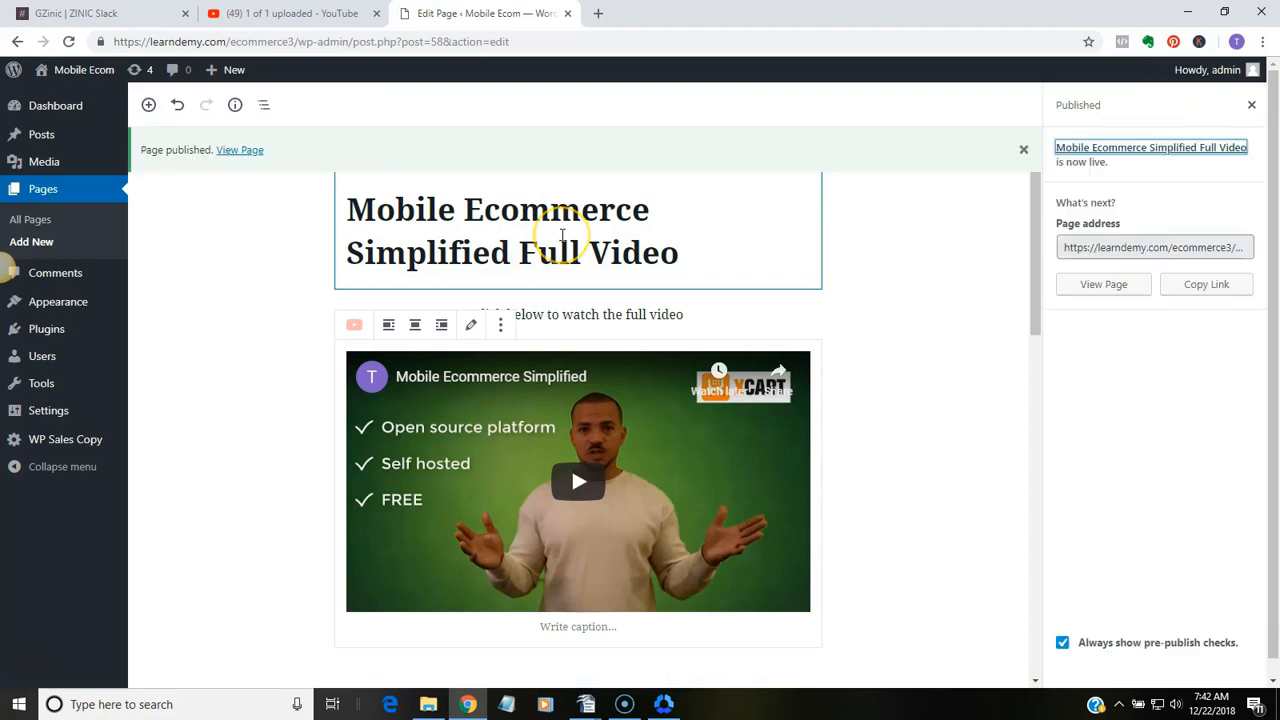
View the published page and check the embedded video by playing it briefly and pausing it
{"action": "left_click", "coordinate": [240, 150]}
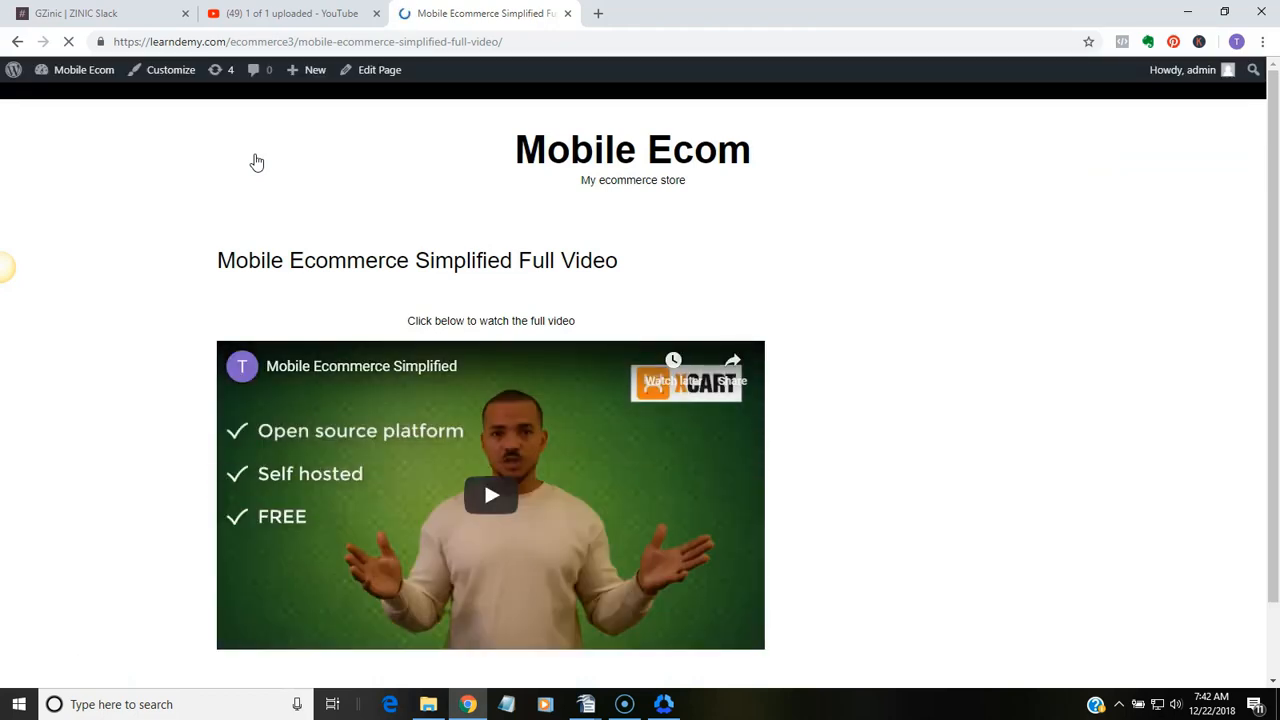
{"action": "left_click", "coordinate": [493, 490]}
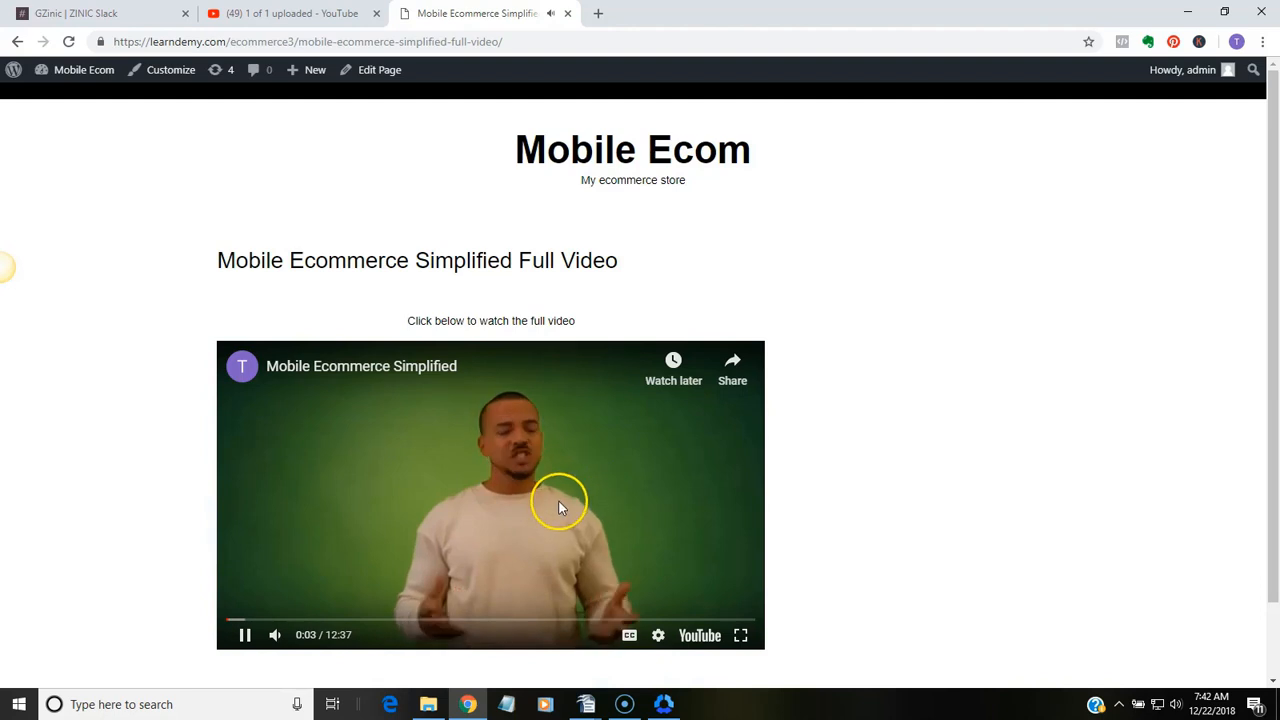
{"action": "left_click", "coordinate": [244, 635]}
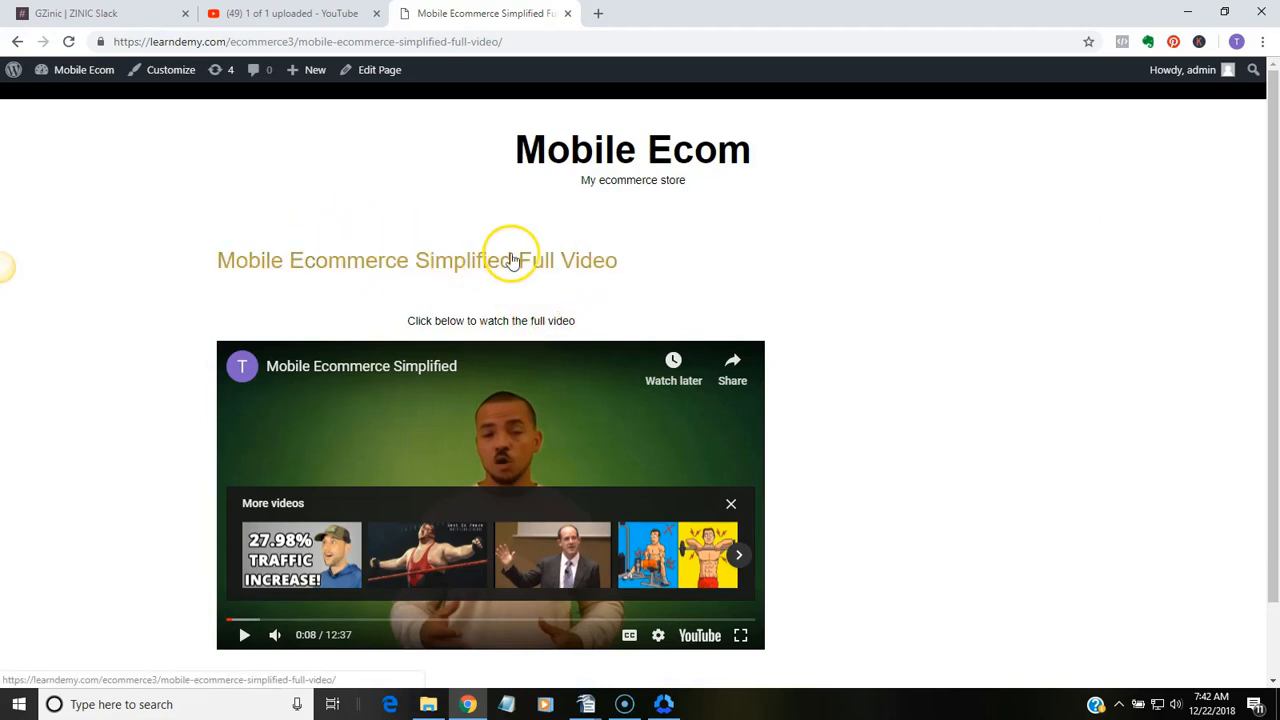
Reopen the page for editing and set the font size of the "Click below to watch the full video" paragraph to Medium
{"action": "left_click", "coordinate": [397, 71]}
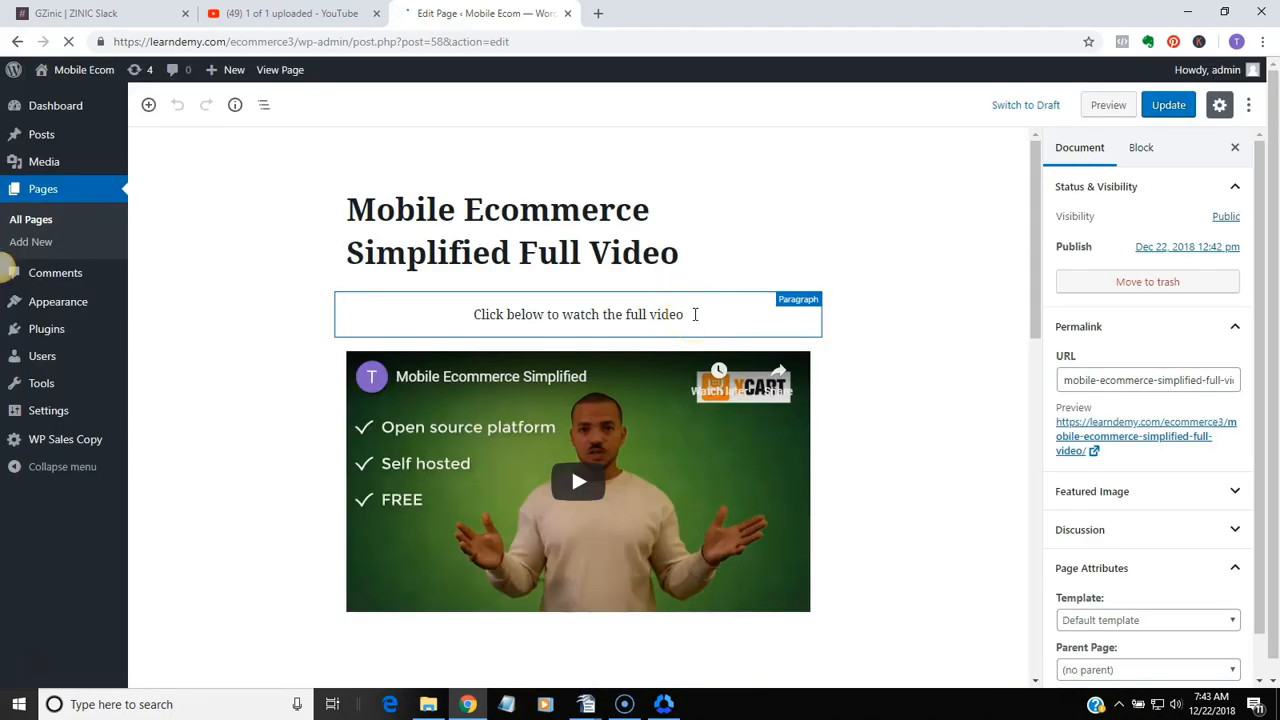
{"action": "left_click", "coordinate": [693, 314]}
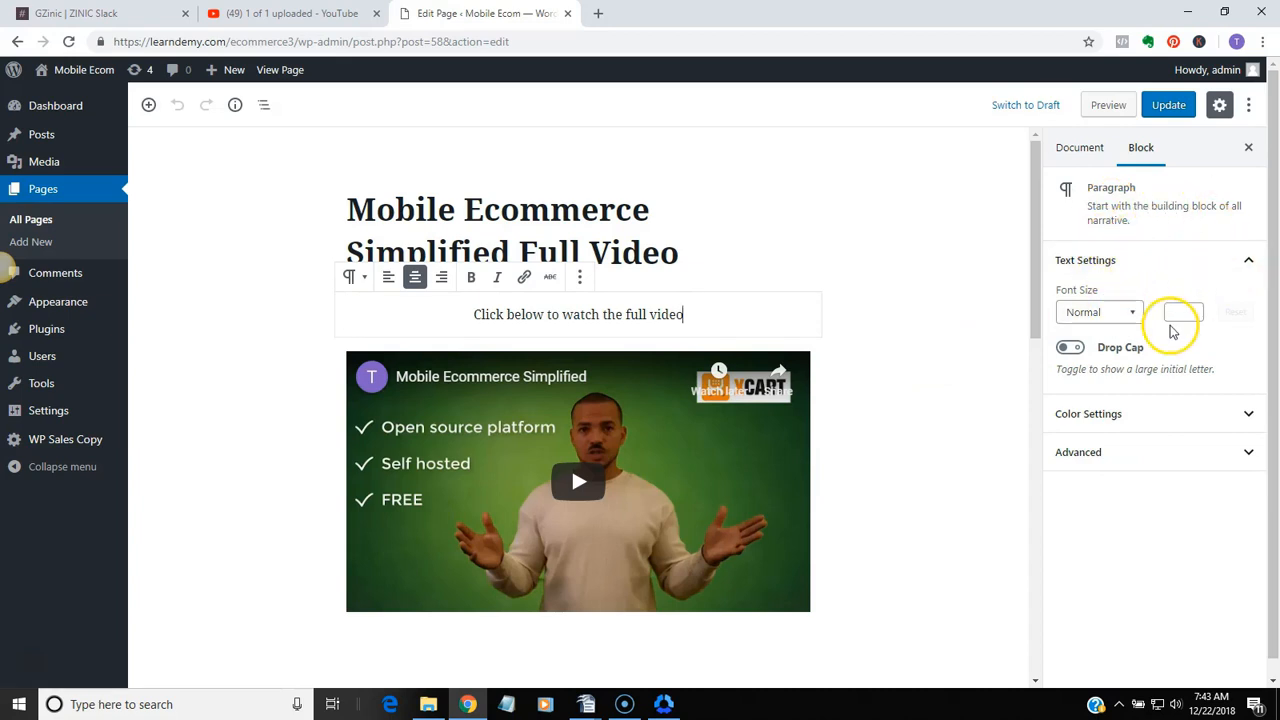
{"action": "left_click", "coordinate": [1131, 313]}
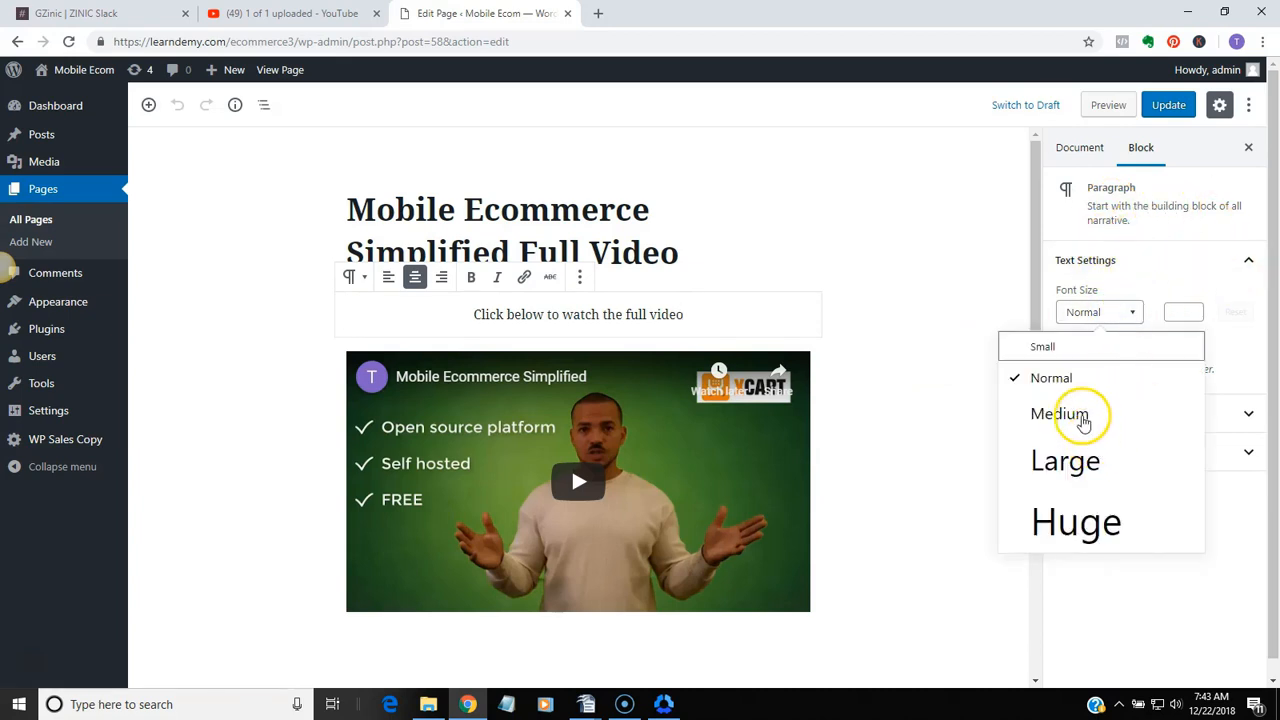
{"action": "left_click", "coordinate": [1083, 418]}
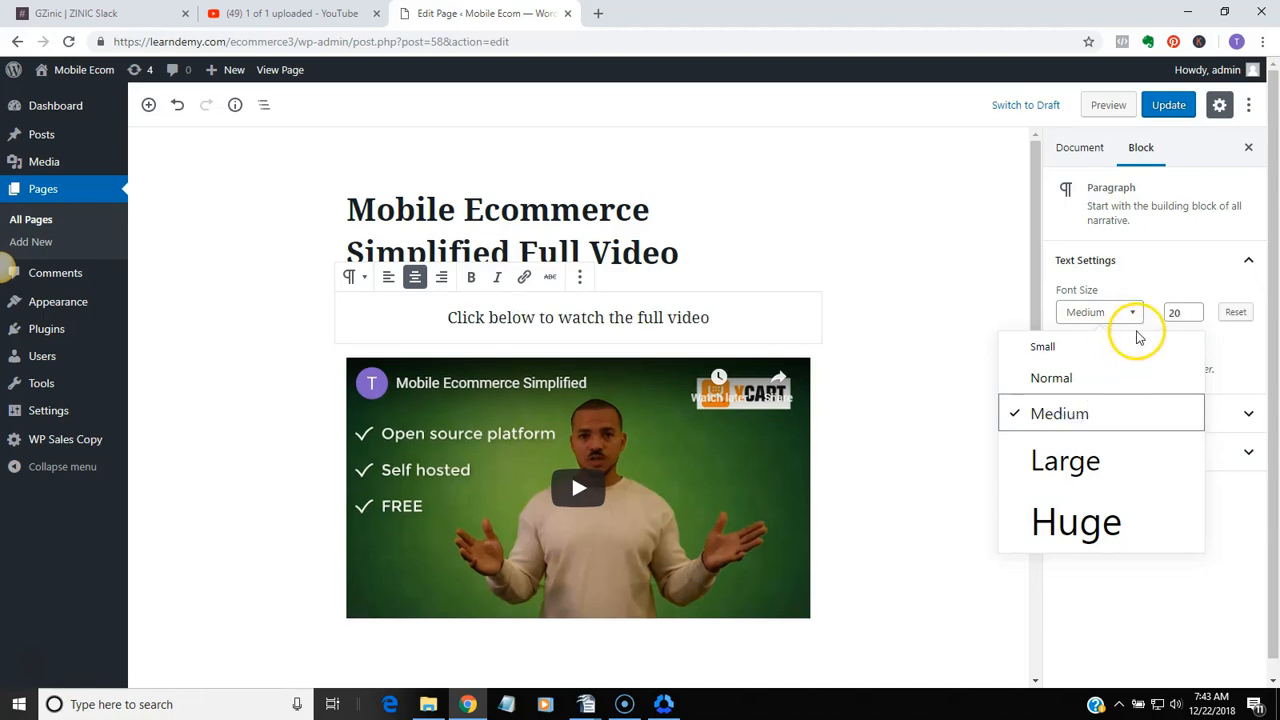
Set the "Click below to watch the full video" paragraph's font size to Large and update the page
{"action": "left_click", "coordinate": [1130, 311]}
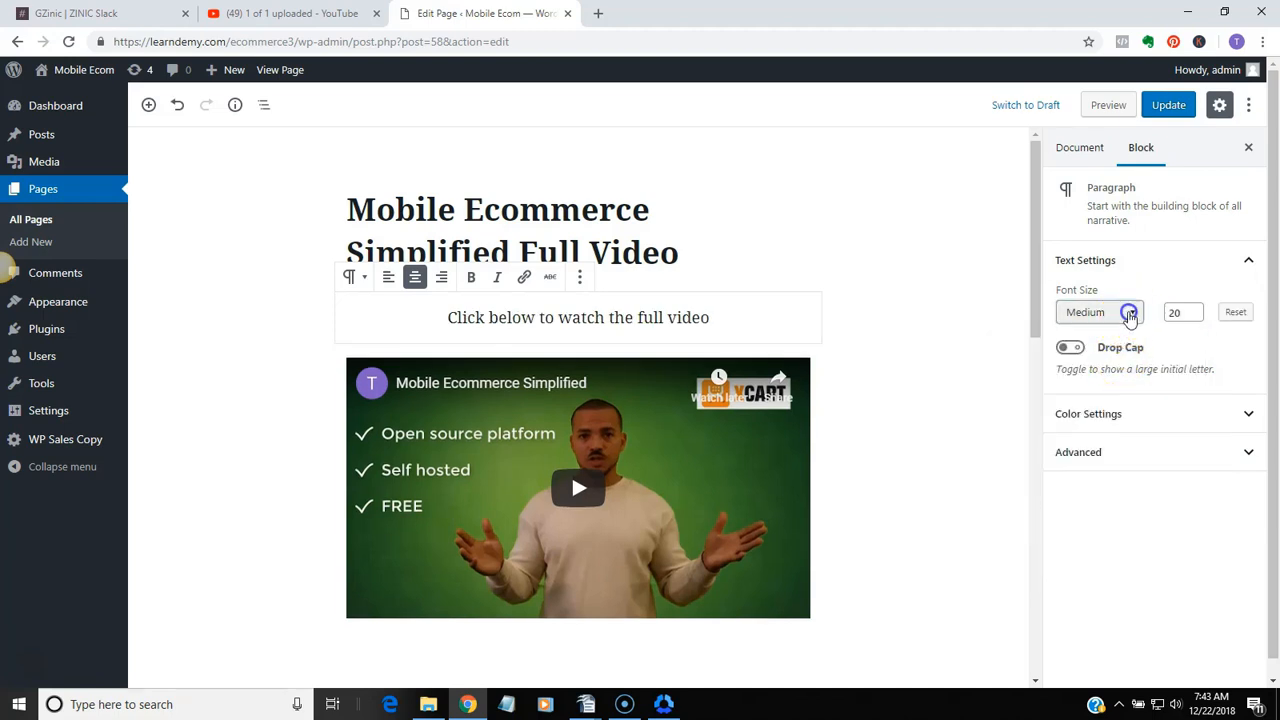
{"action": "left_click", "coordinate": [1130, 313]}
{"action": "left_click", "coordinate": [1068, 460]}
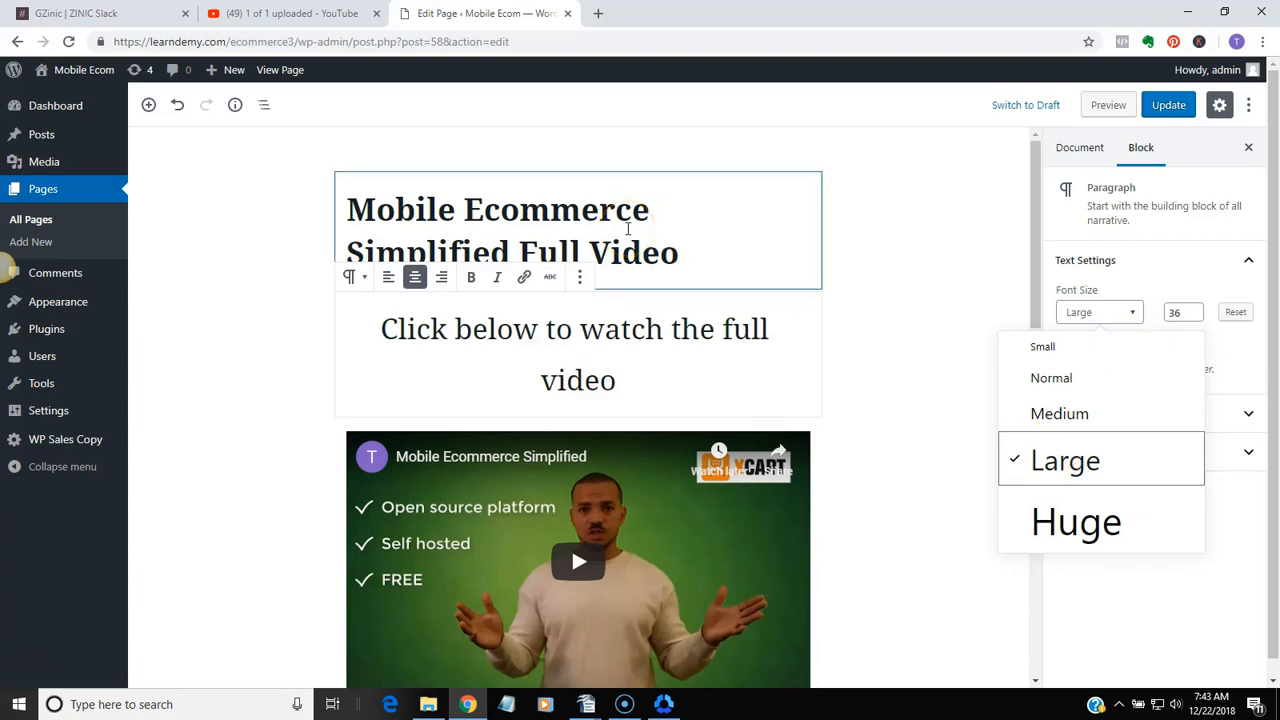
{"action": "left_click", "coordinate": [1166, 108]}
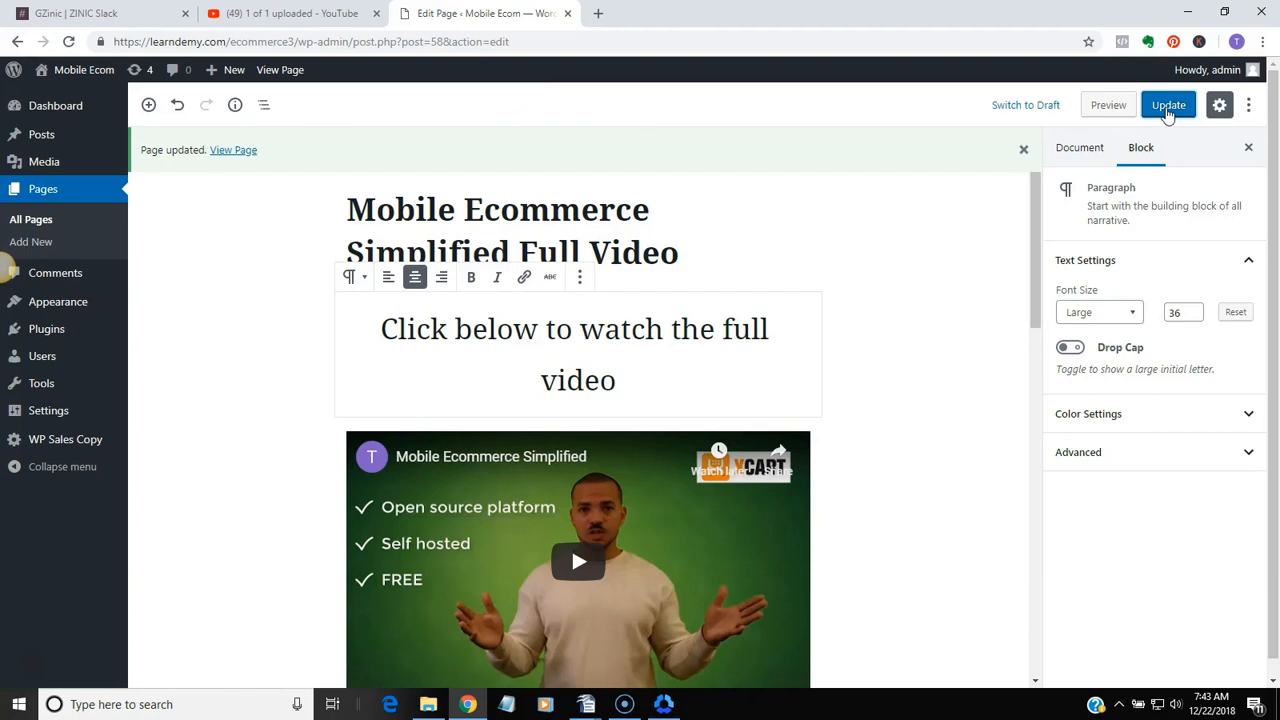
View the published full video page and check how the enlarged text and embedded video are laid out
{"action": "left_click", "coordinate": [292, 74]}
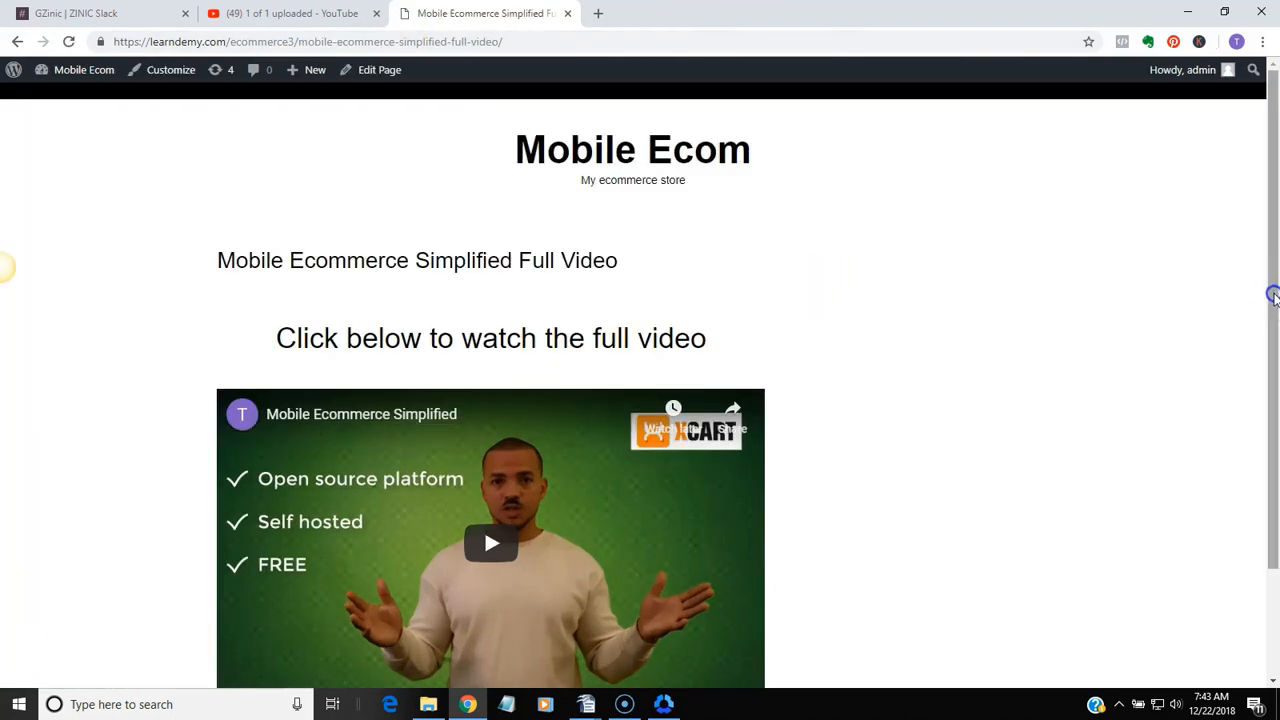
{"action": "left_click_drag", "start_coordinate": [1273, 295], "coordinate": [1274, 363]}
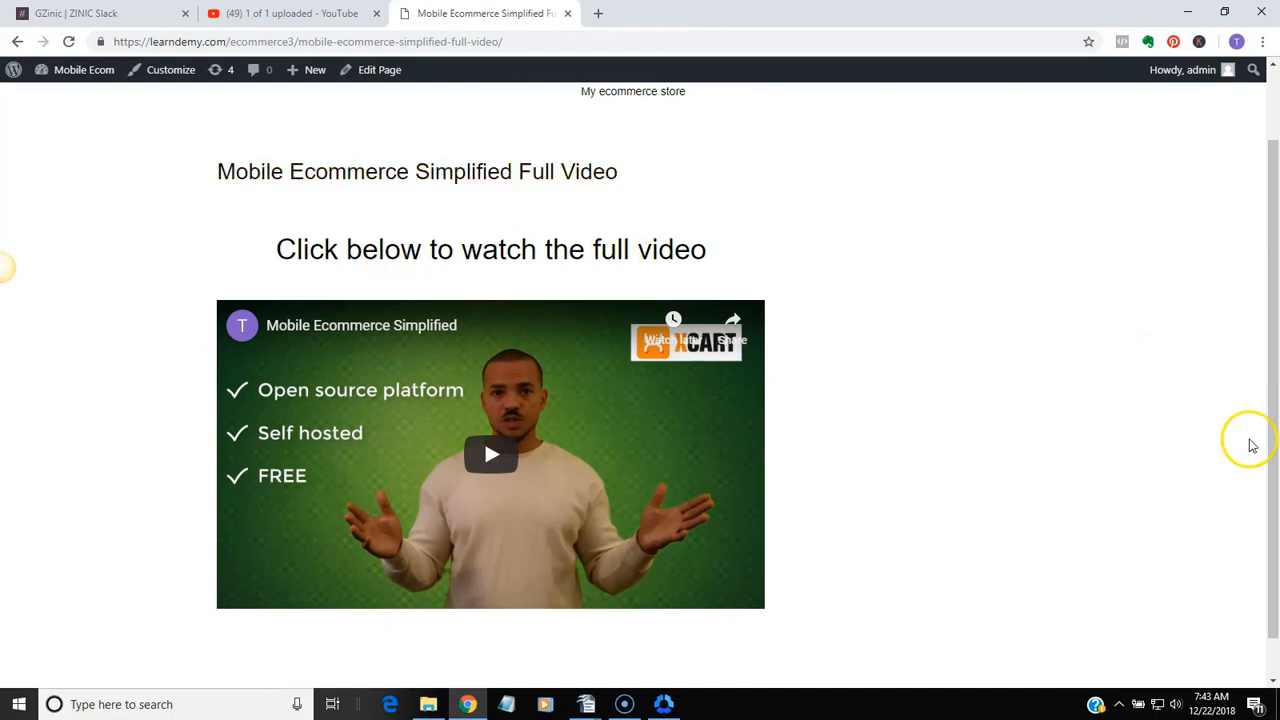
{"action": "left_click_drag", "start_coordinate": [1271, 457], "coordinate": [1271, 389]}
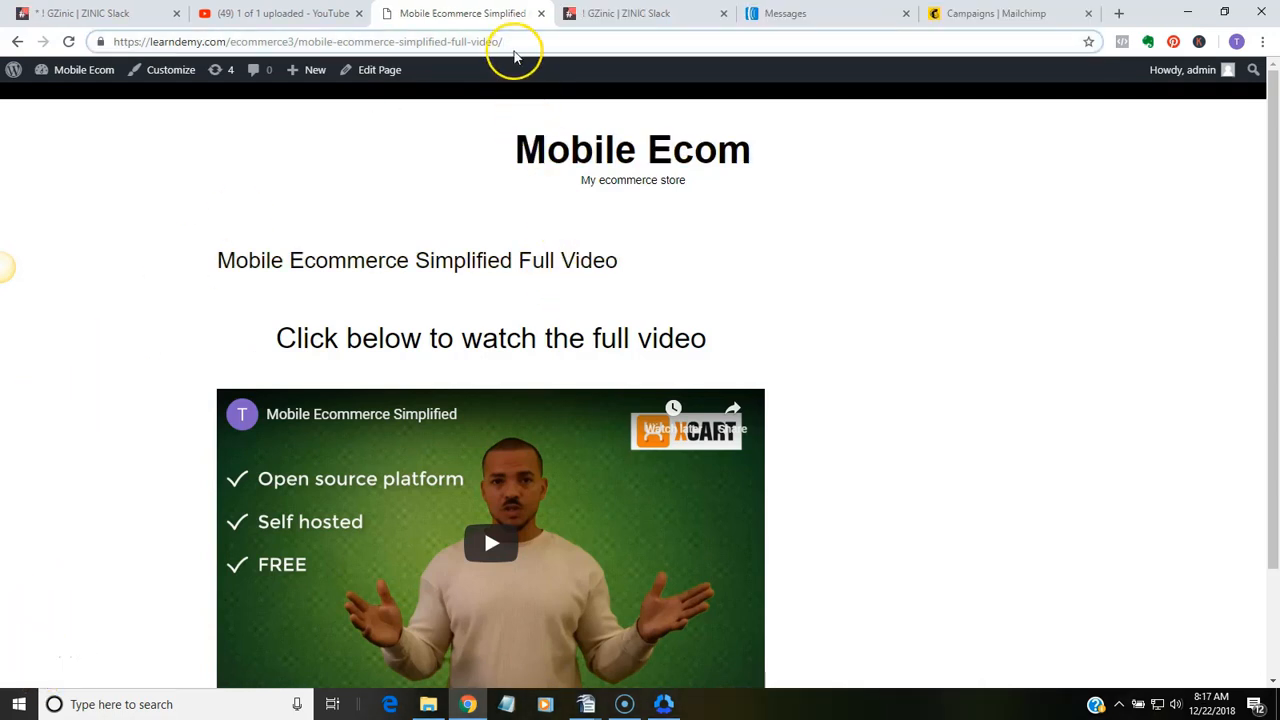
Copy the full web address of the published Mobile Ecommerce Simplified Full Video page
{"action": "left_click_drag", "start_coordinate": [514, 42], "coordinate": [91, 31]}
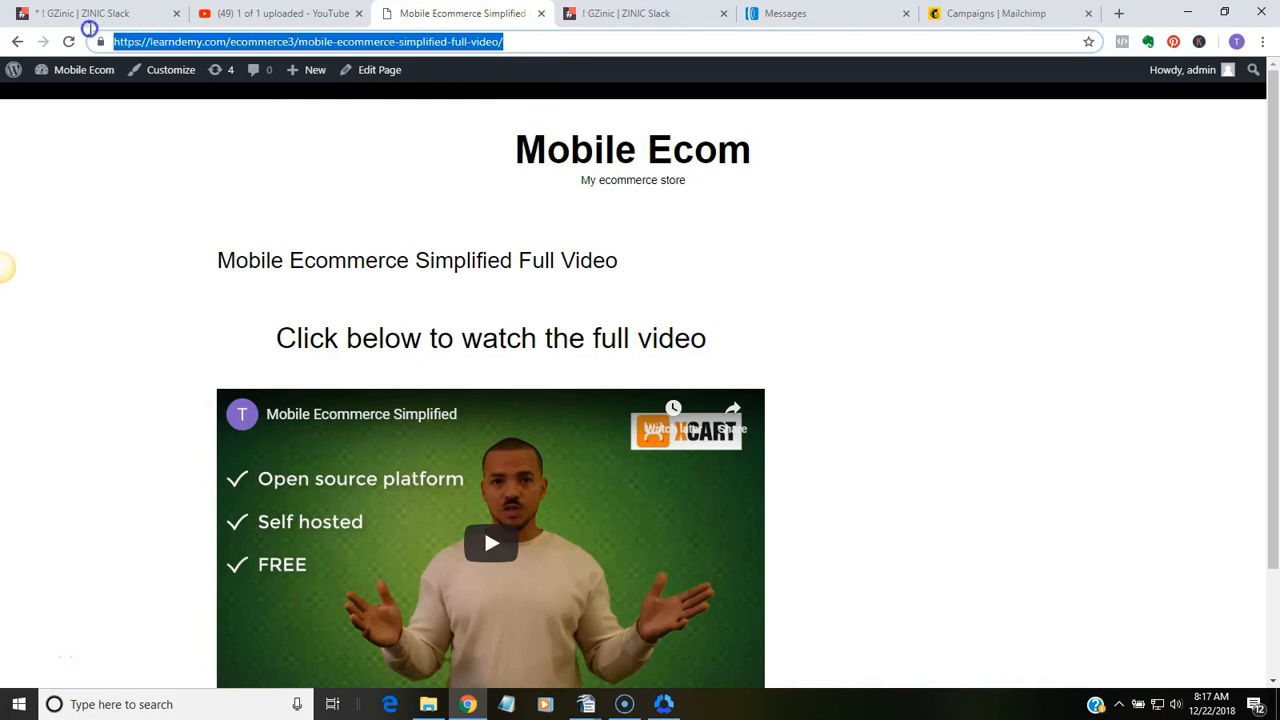
{"action": "right_click", "coordinate": [233, 42]}
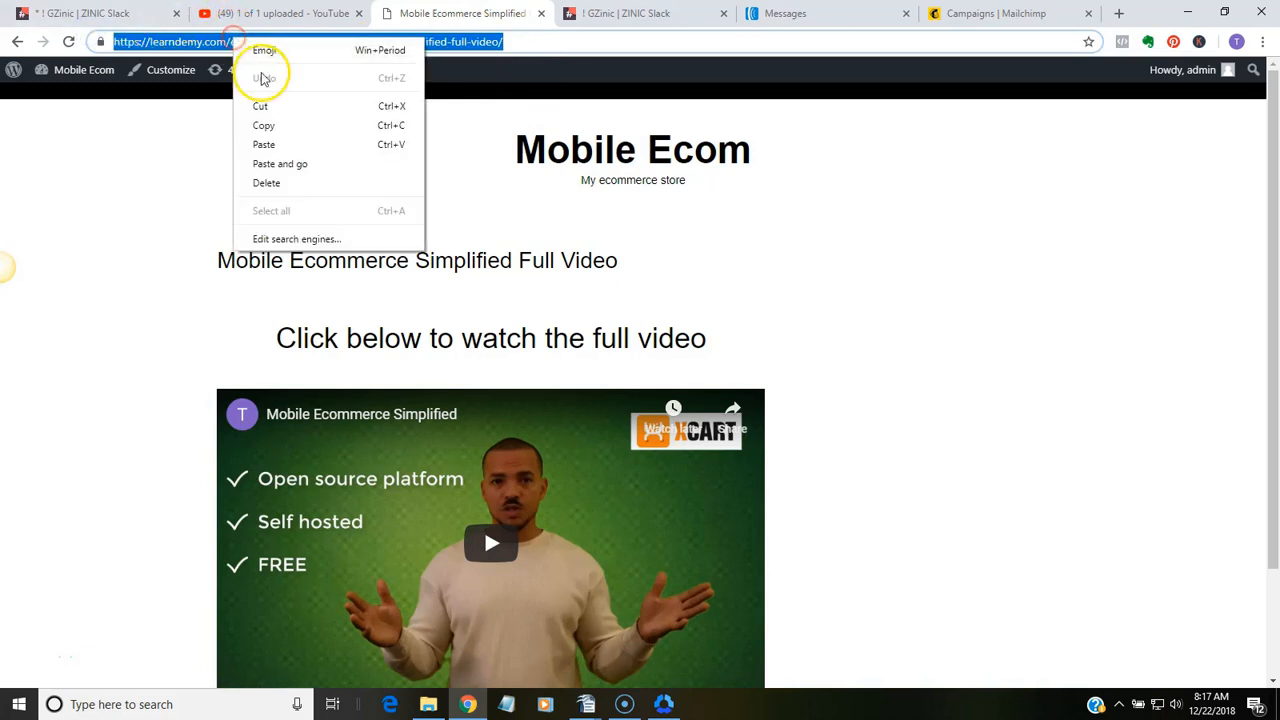
{"action": "left_click", "coordinate": [277, 125]}
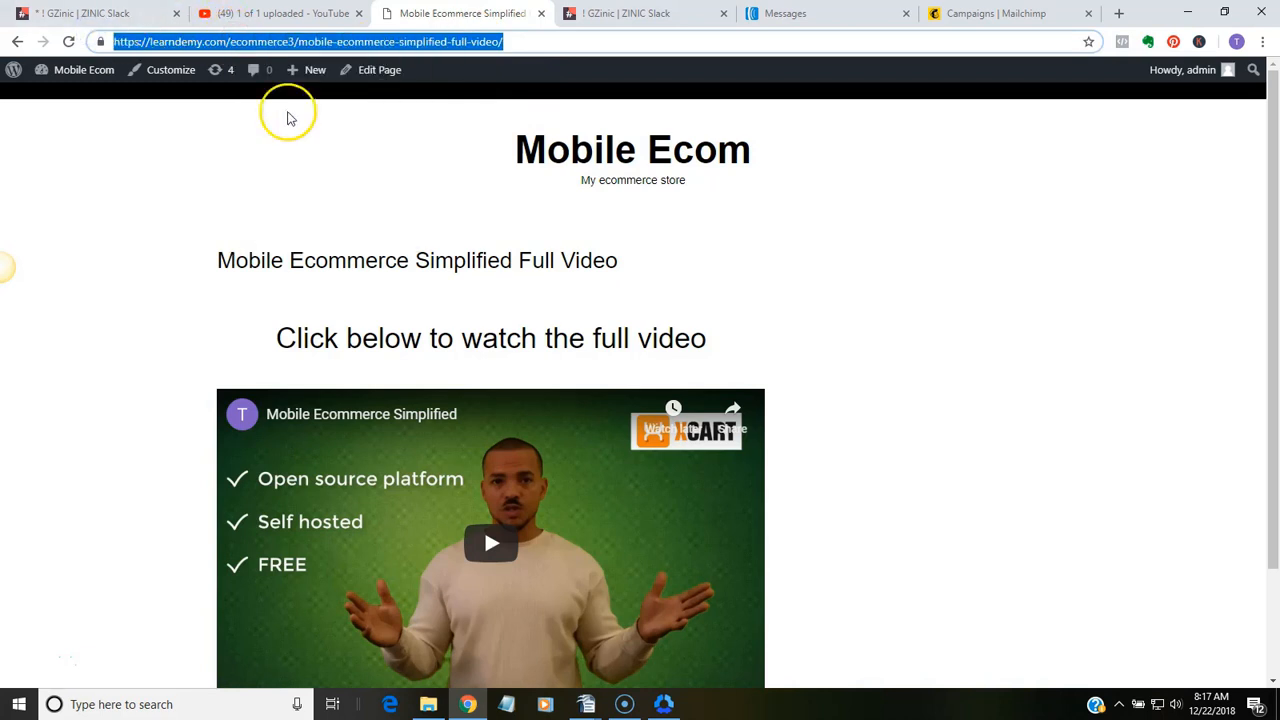
Switch to AWeber, open the draft Welcome Message #1 for editing and delete the old video link from its body
{"action": "left_click", "coordinate": [803, 16]}
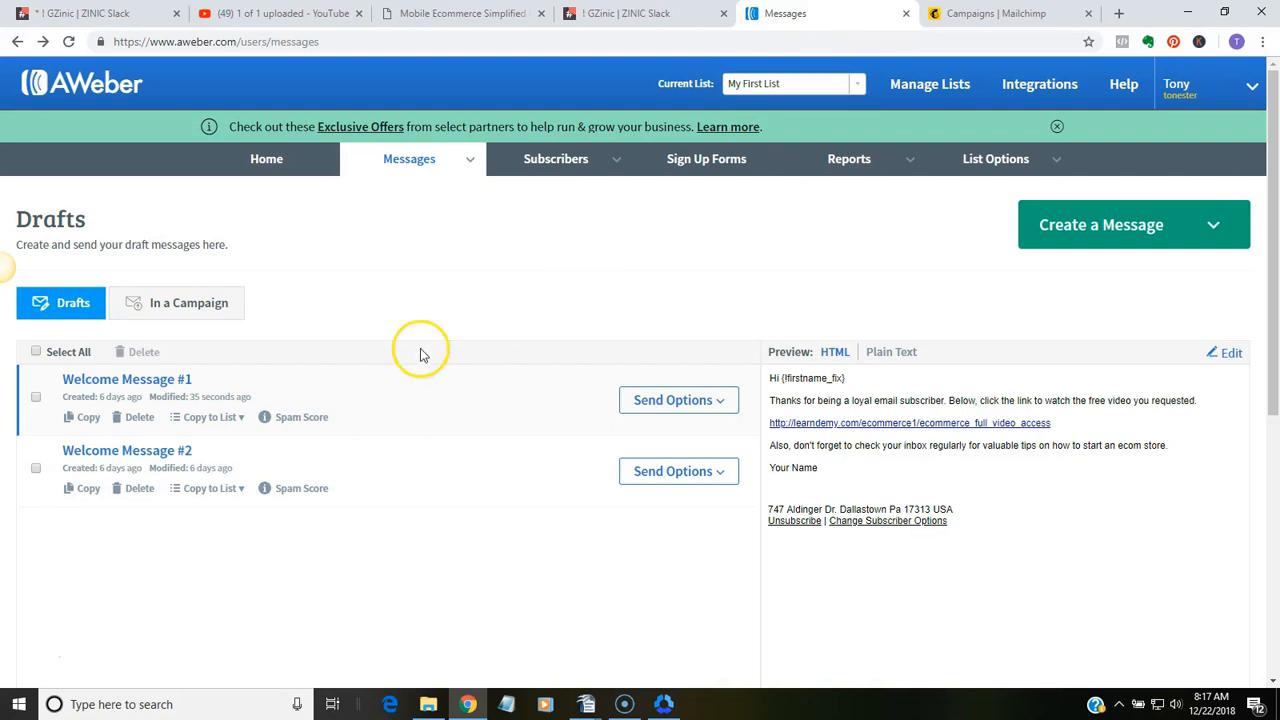
{"action": "left_click", "coordinate": [163, 388]}
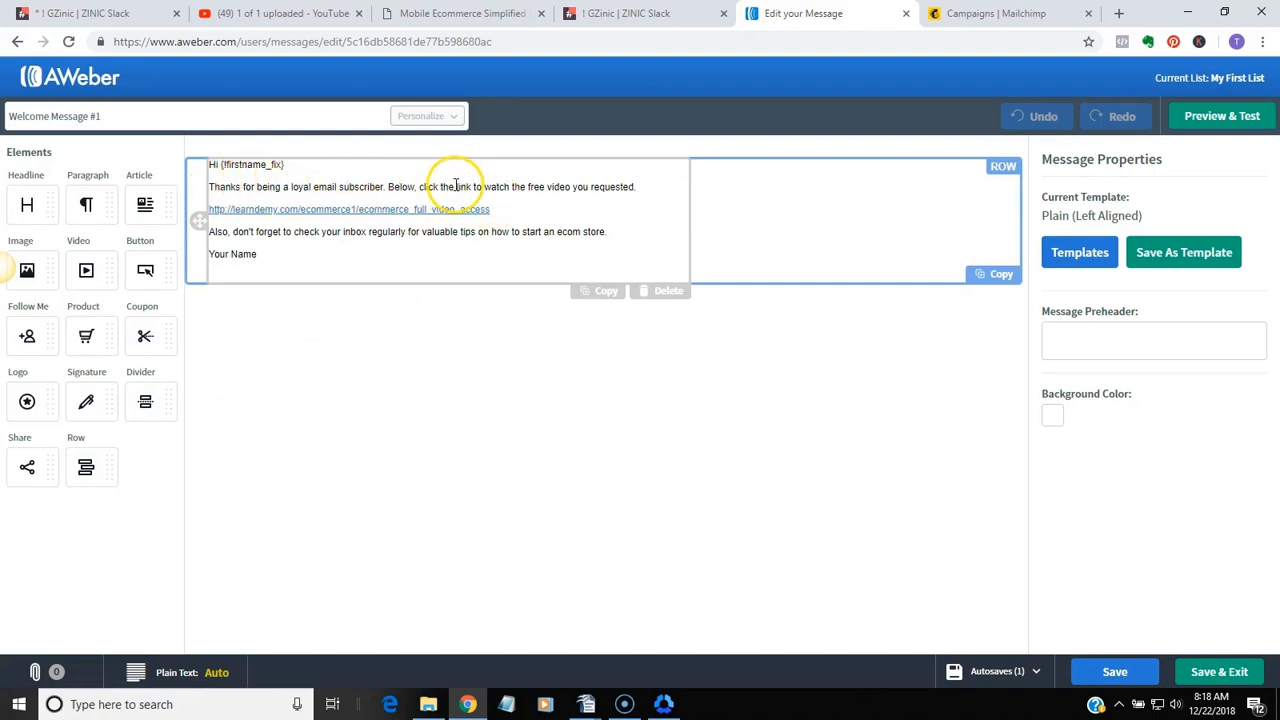
{"action": "left_click", "coordinate": [503, 211]}
{"action": "left_click_drag", "start_coordinate": [399, 220], "coordinate": [196, 209]}
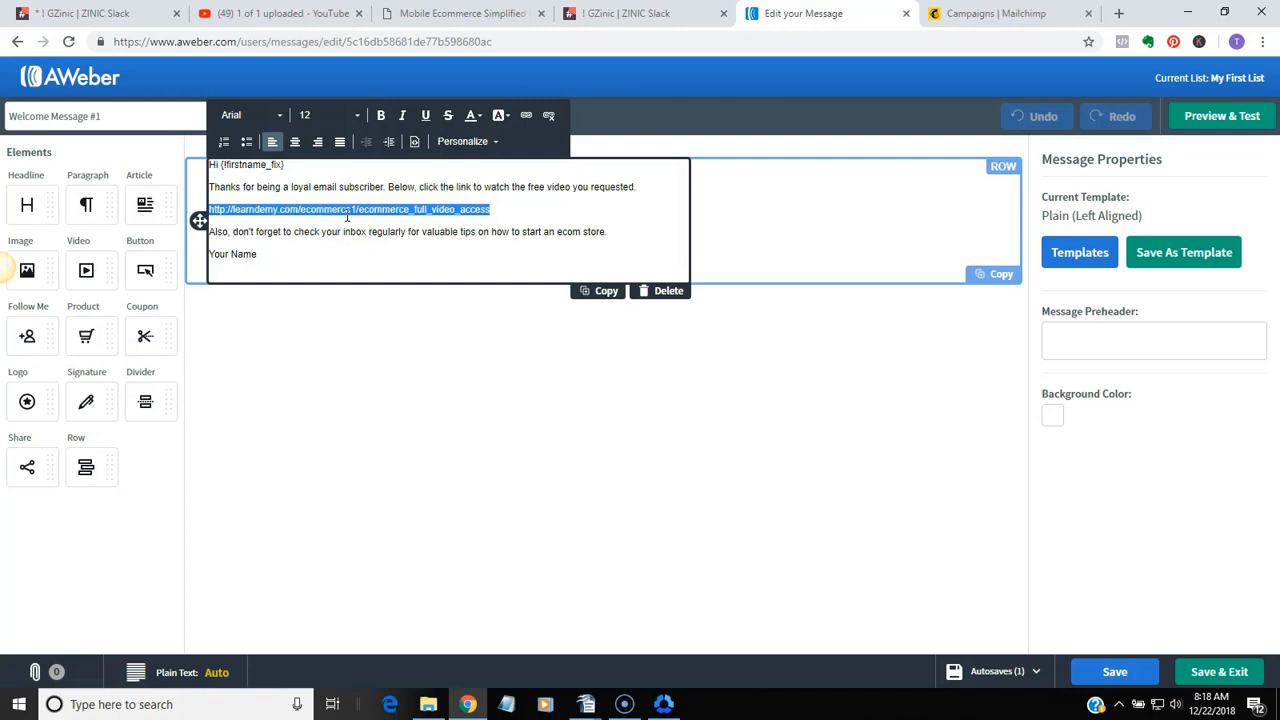
{"action": "key", "text": "BackSpace"}
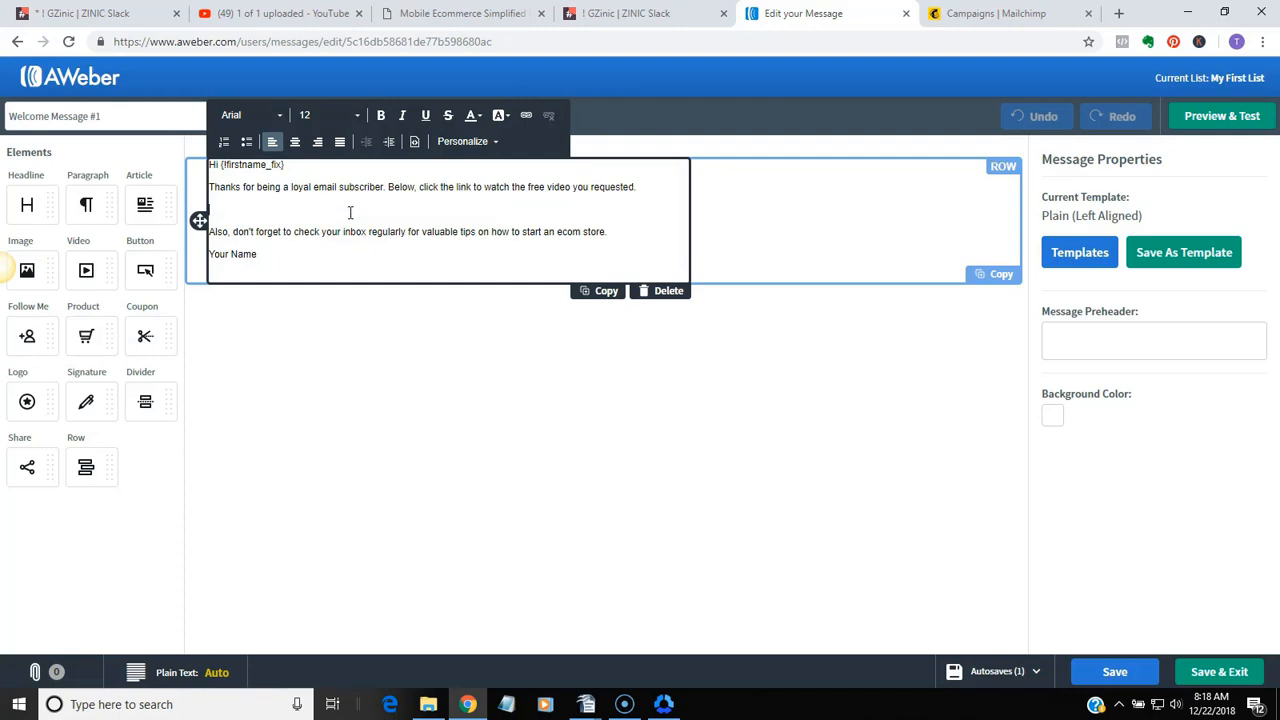
{"action": "left_click", "coordinate": [524, 118]}
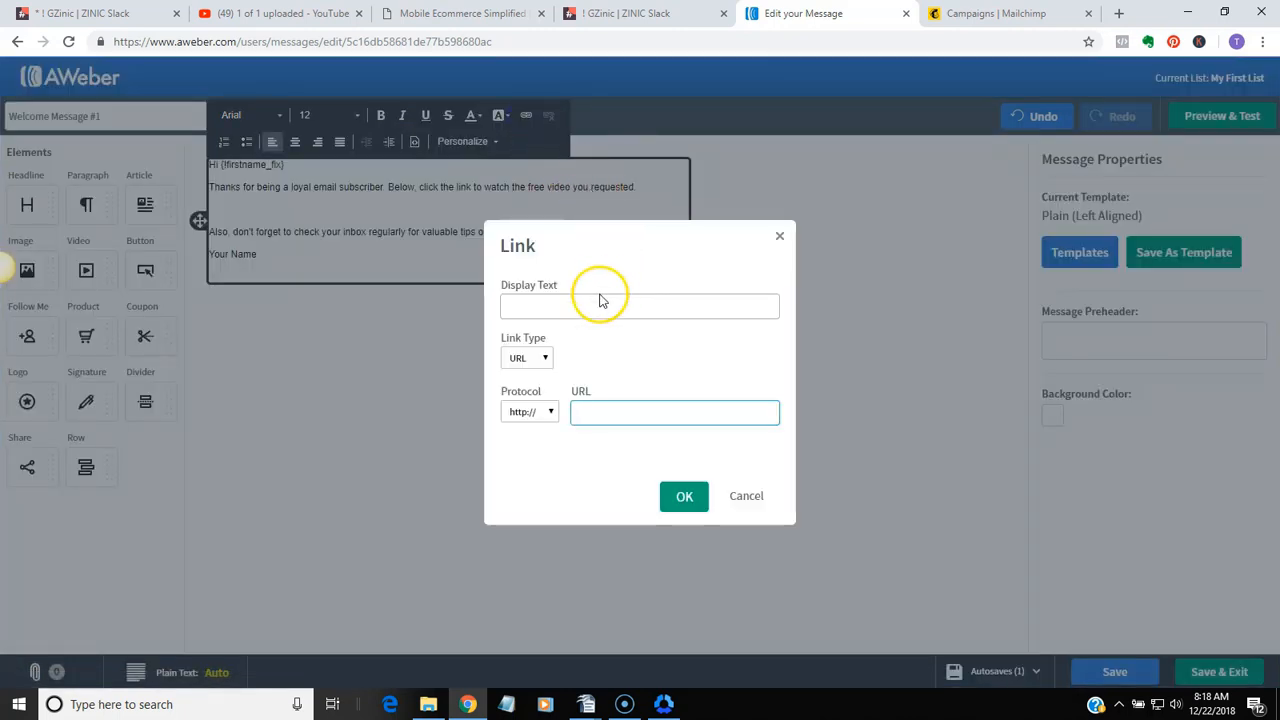
{"action": "right_click", "coordinate": [598, 414]}
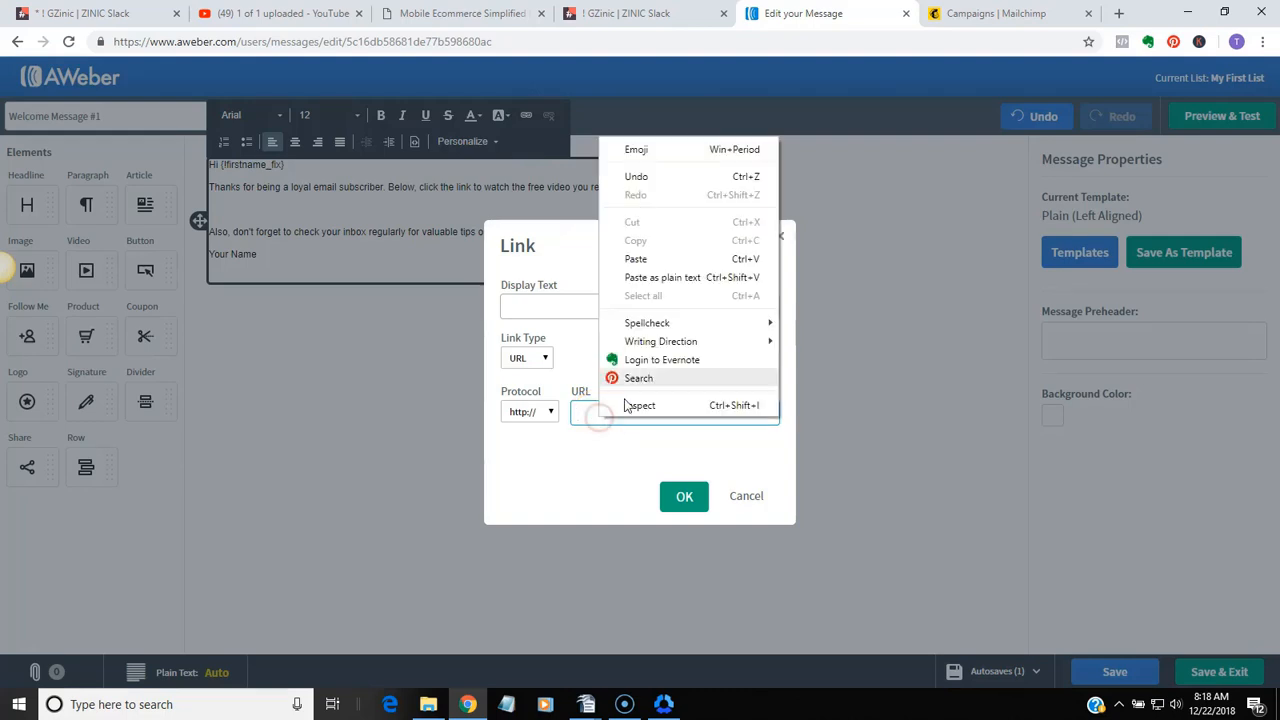
{"action": "left_click", "coordinate": [633, 258]}
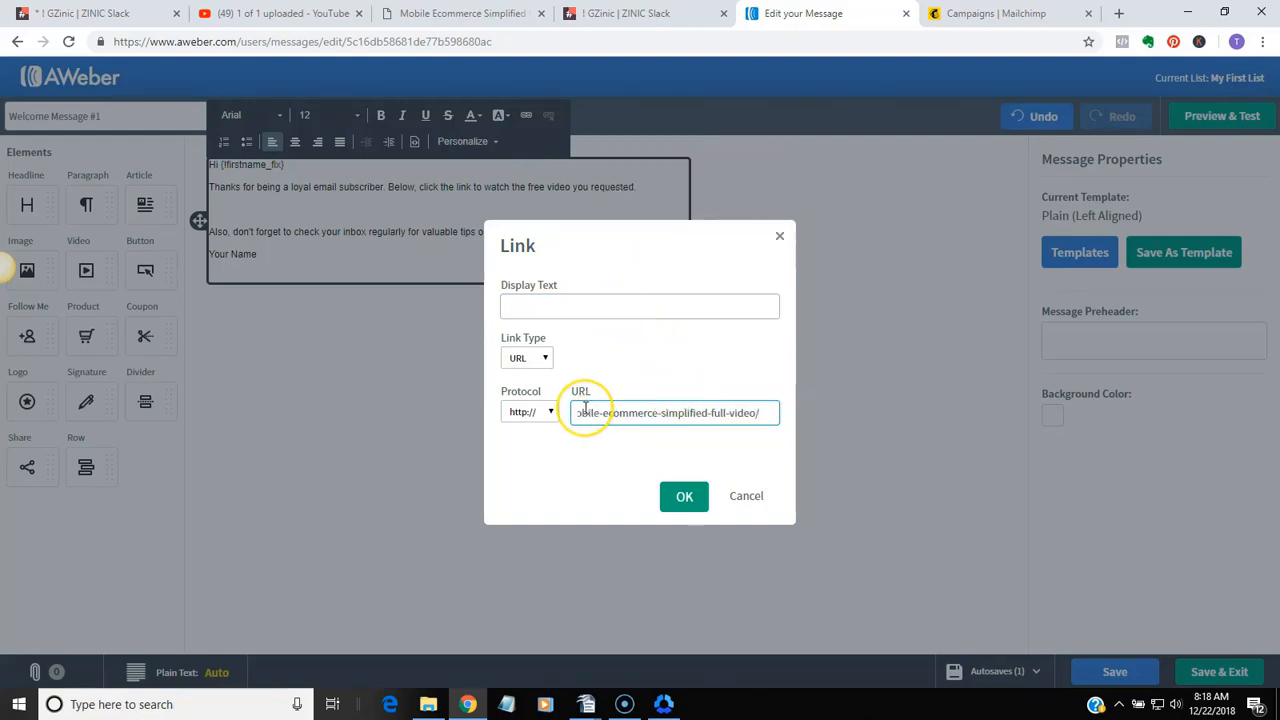
{"action": "left_click", "coordinate": [598, 456]}
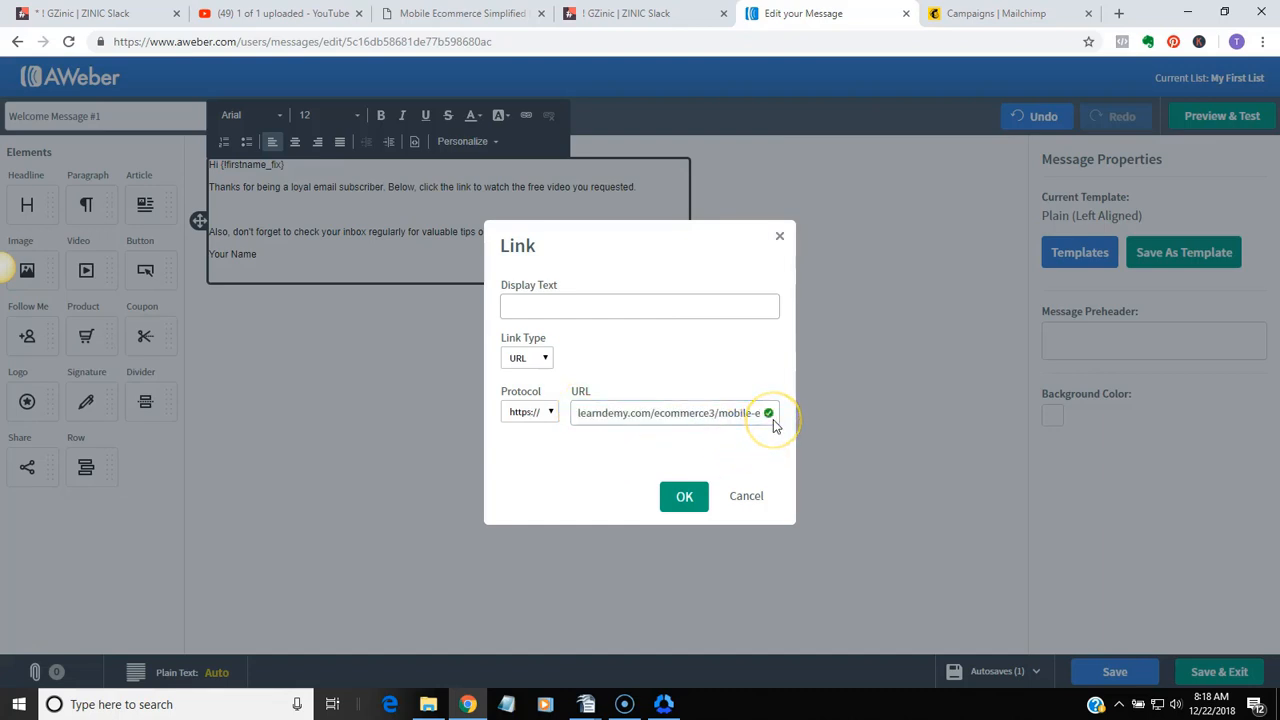
{"action": "left_click", "coordinate": [678, 500]}
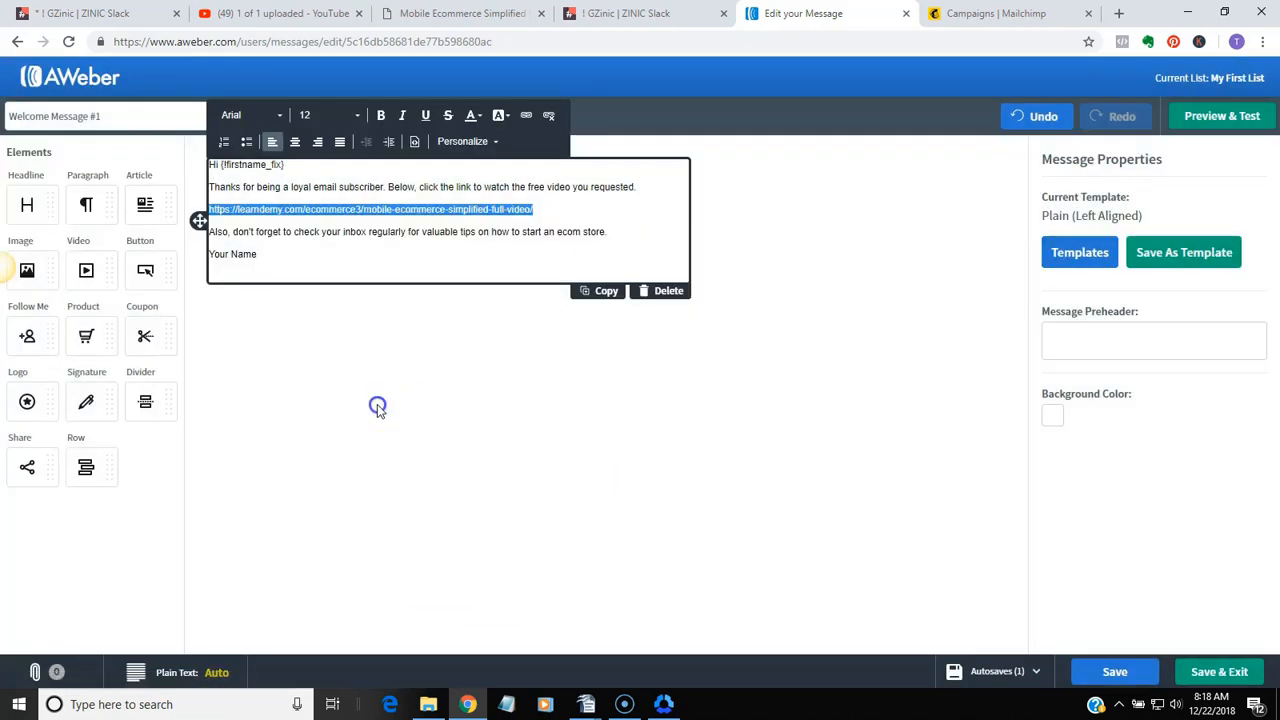
{"action": "left_click", "coordinate": [377, 404]}
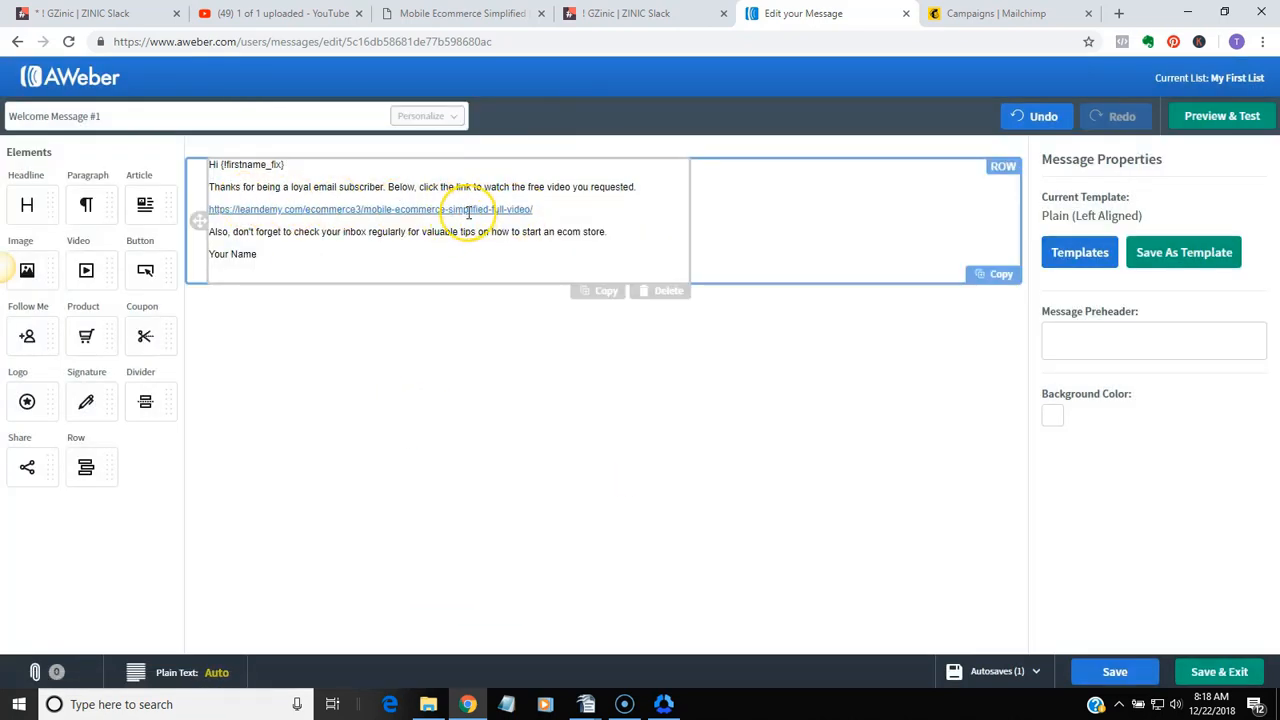
{"action": "left_click", "coordinate": [577, 215]}
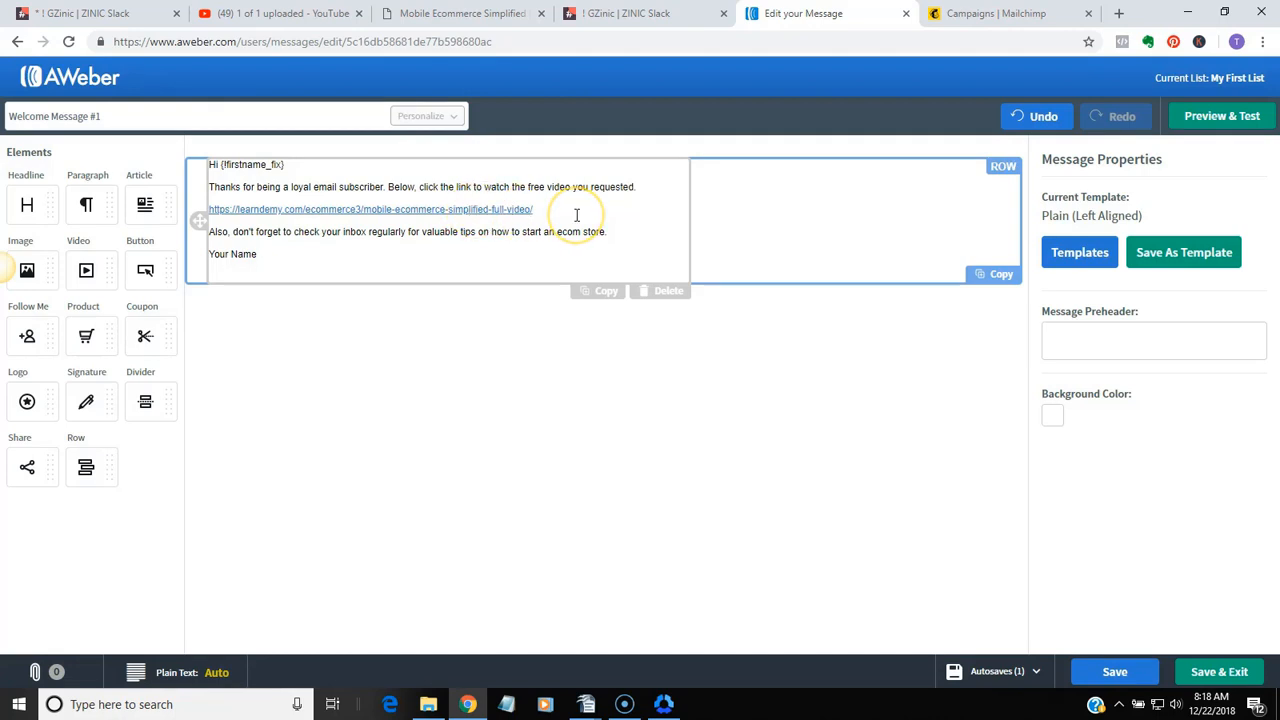
Switch to Mailchimp, open the Welcome 1st Message design in the Welcome Campaign and start editing its text block
{"action": "left_click", "coordinate": [1000, 13]}
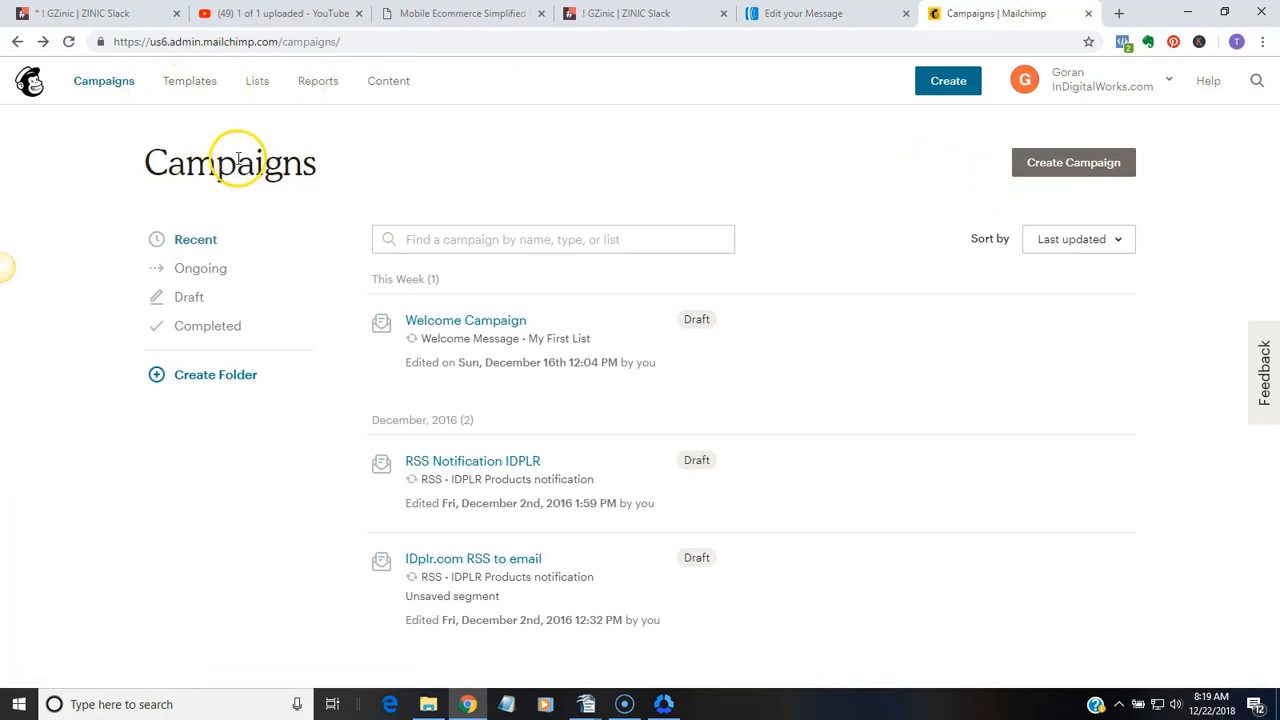
{"action": "left_click", "coordinate": [495, 321]}
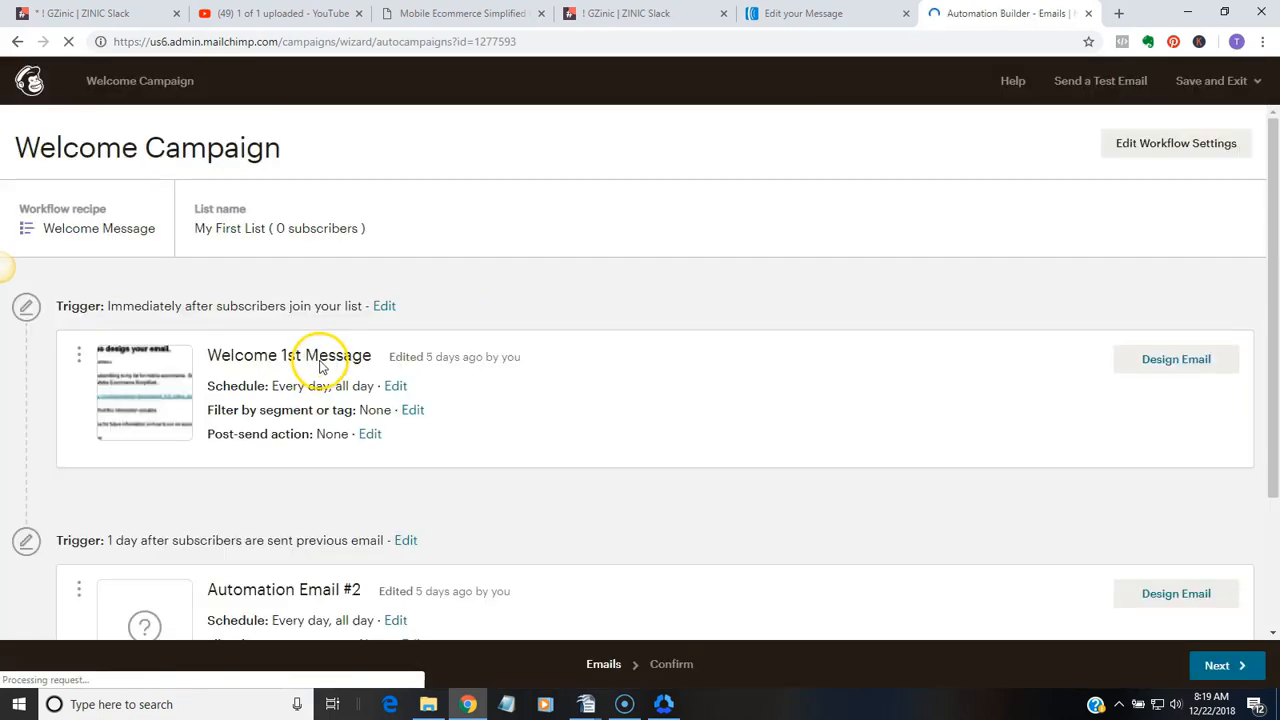
{"action": "left_click", "coordinate": [1165, 366]}
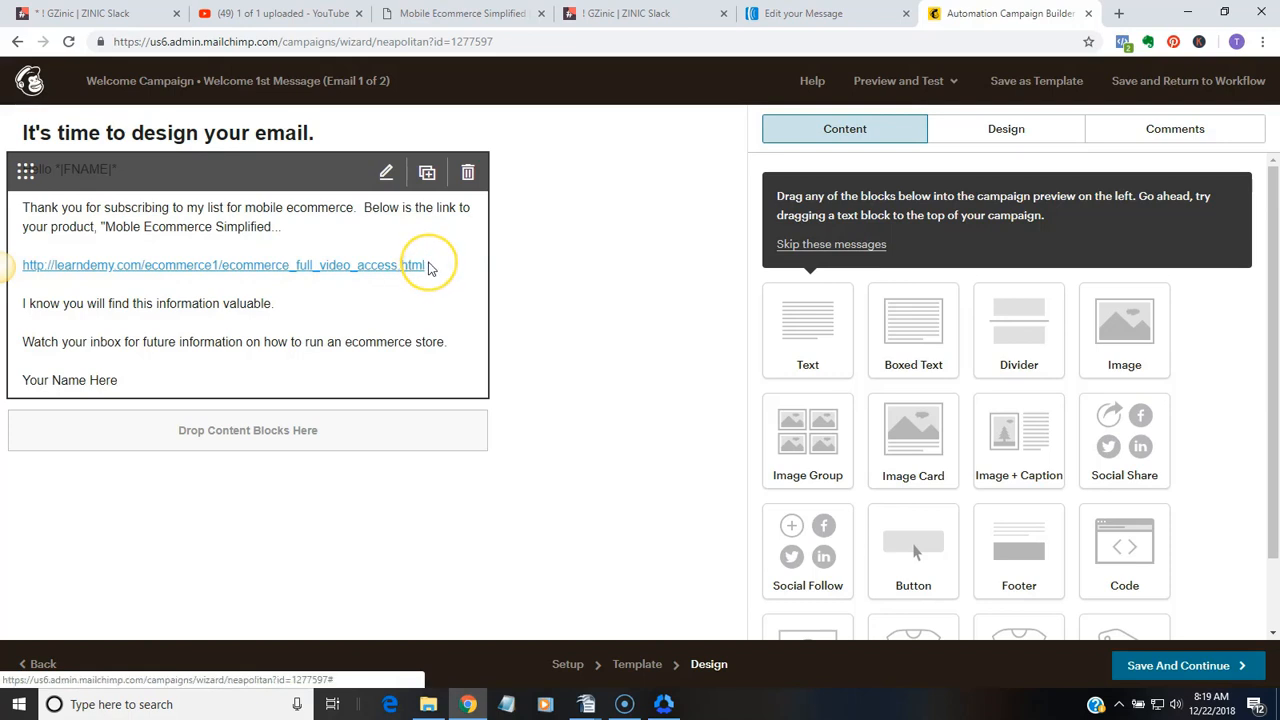
{"action": "left_click", "coordinate": [403, 265]}
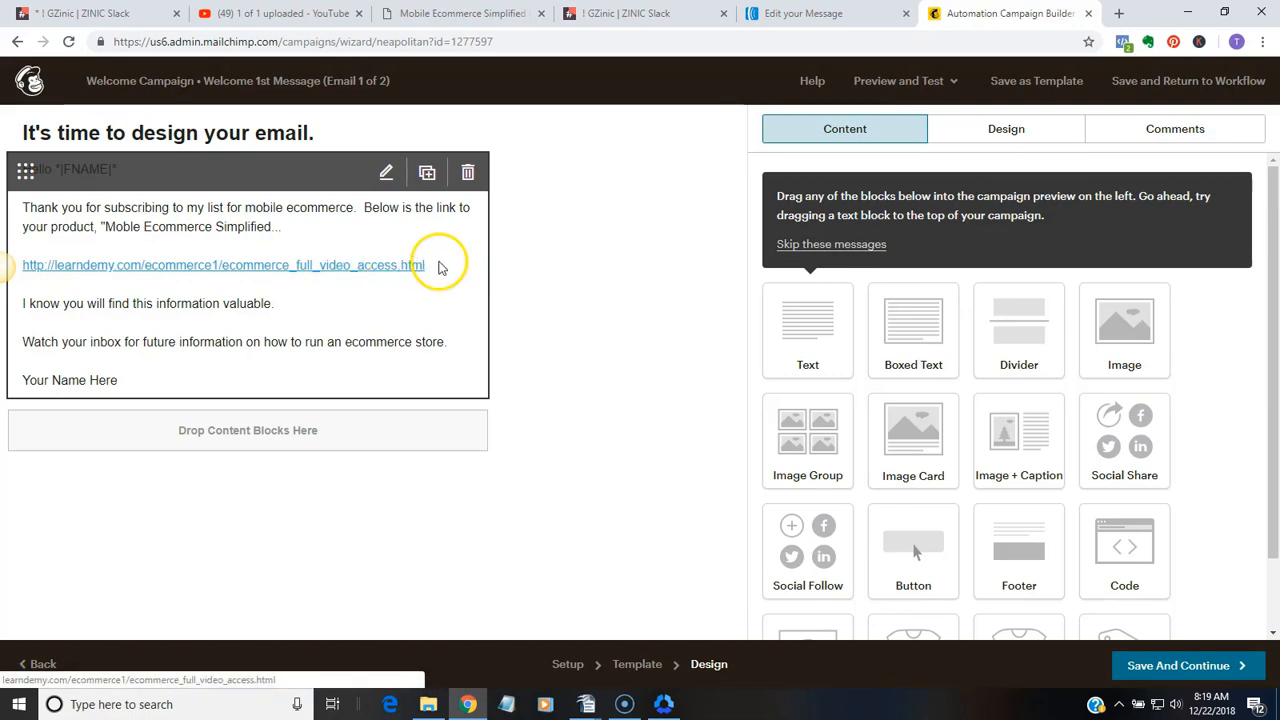
{"action": "left_click", "coordinate": [435, 268]}
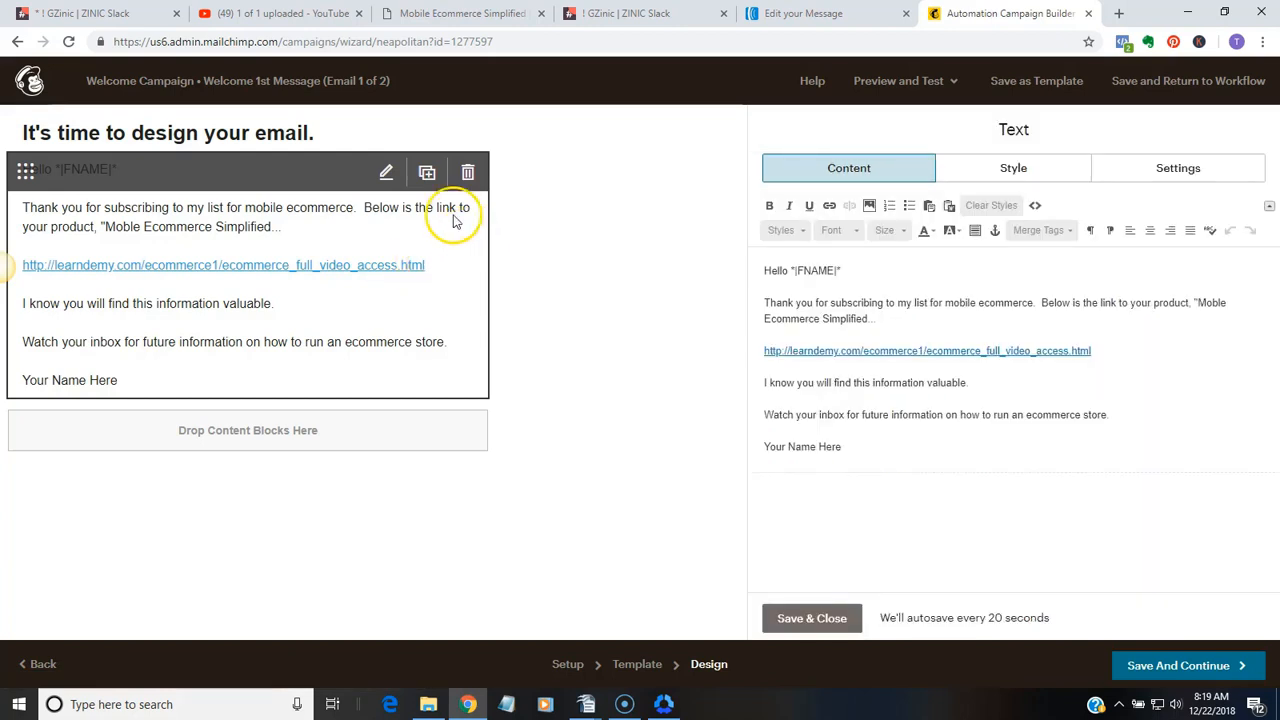
{"action": "left_click_drag", "start_coordinate": [1088, 347], "coordinate": [880, 336]}
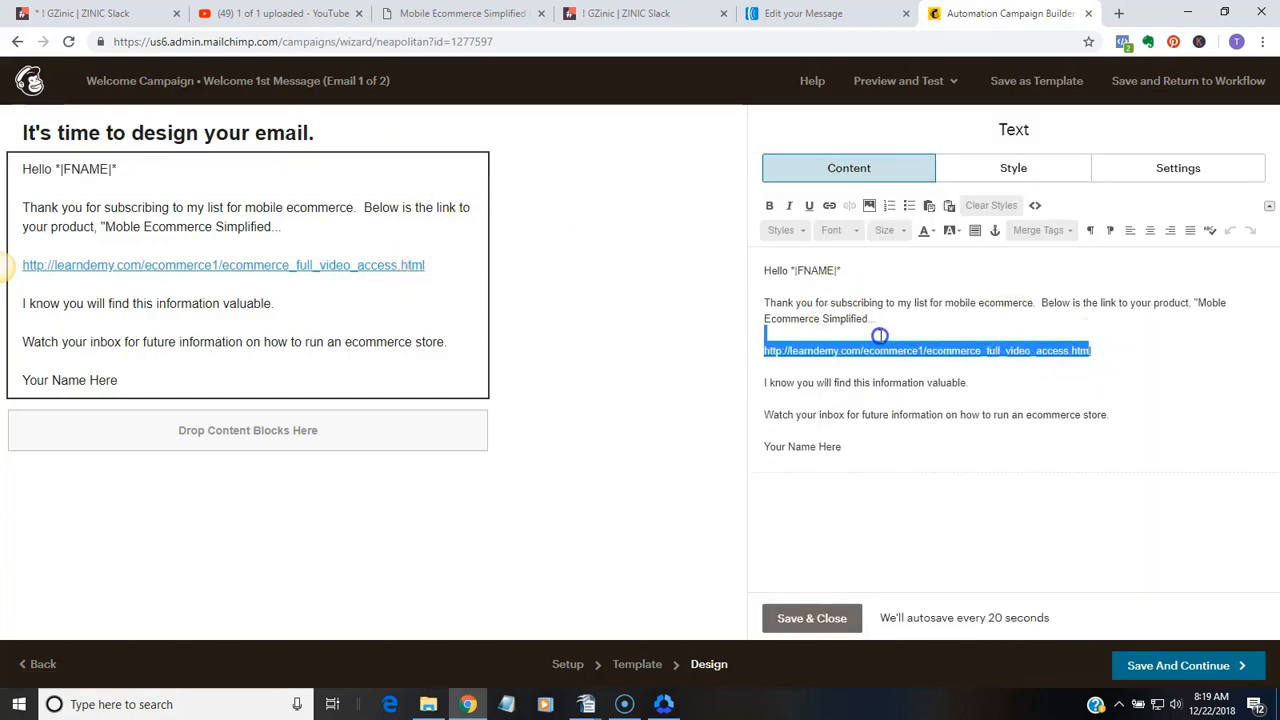
{"action": "left_click_drag", "start_coordinate": [1160, 358], "coordinate": [760, 352]}
{"action": "key", "text": "BackSpace"}
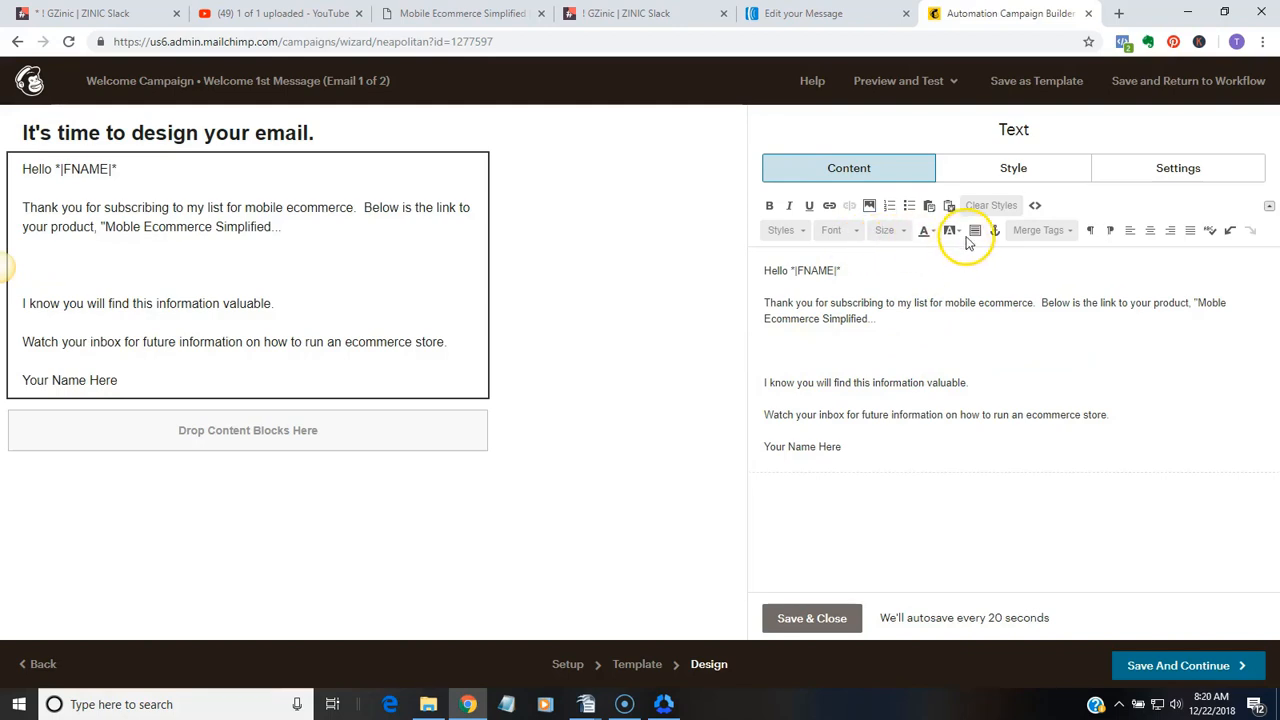
{"action": "left_click", "coordinate": [829, 205]}
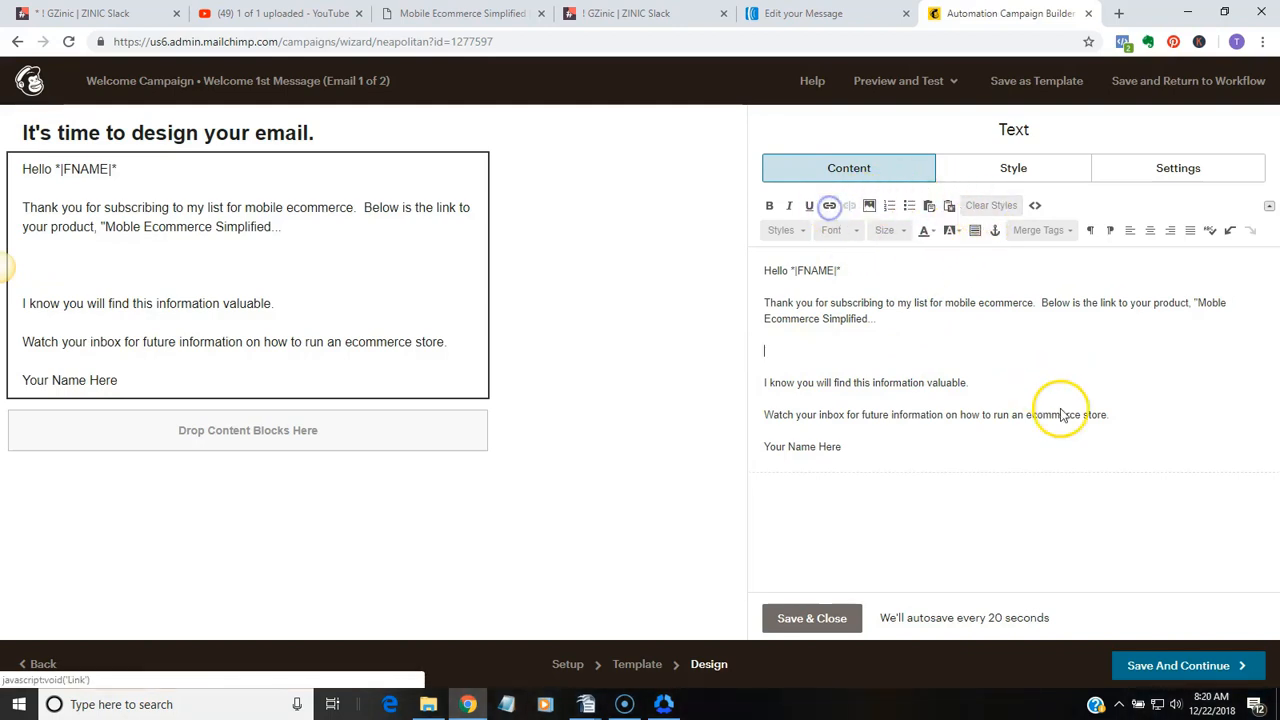
{"action": "right_click", "coordinate": [686, 403]}
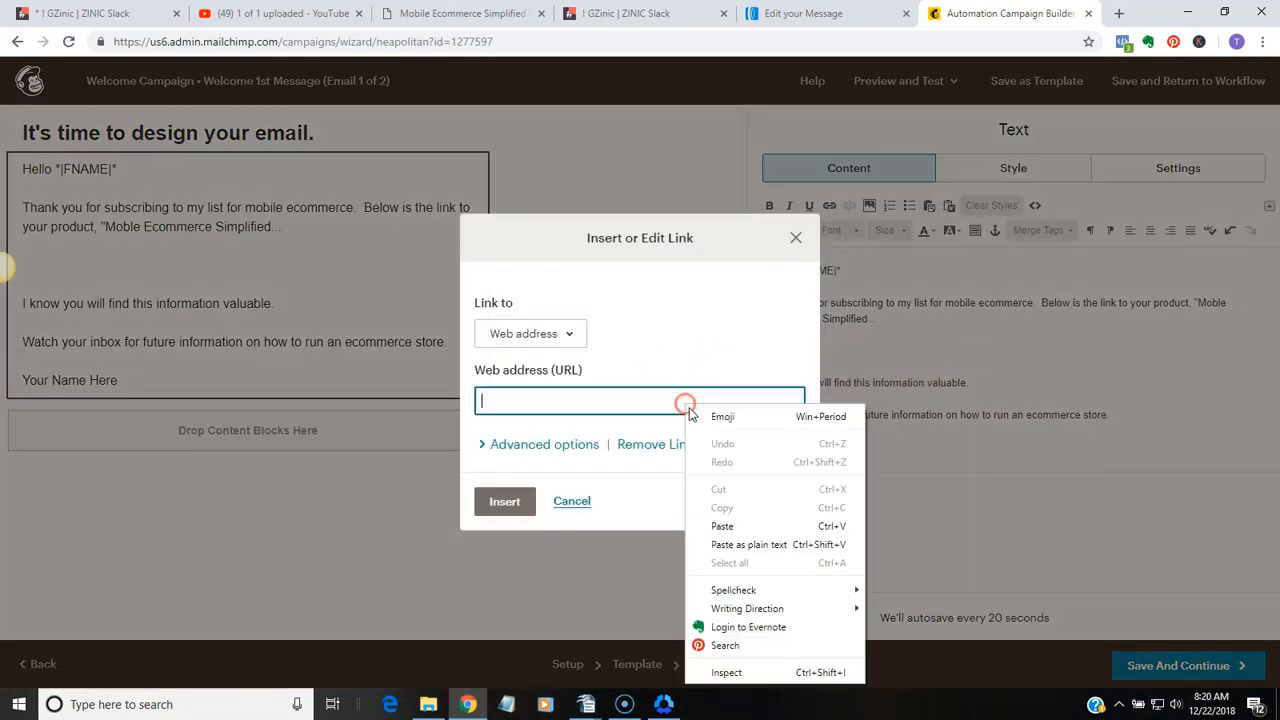
{"action": "left_click", "coordinate": [722, 525]}
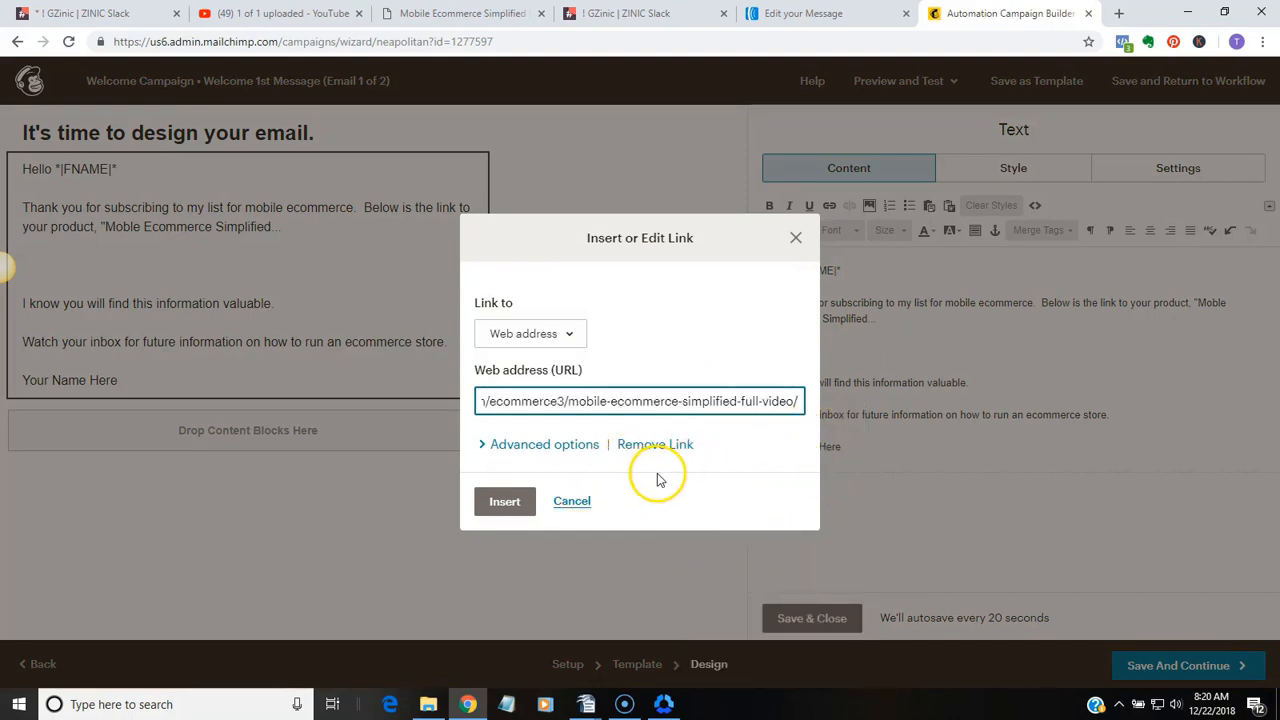
{"action": "left_click", "coordinate": [509, 505]}
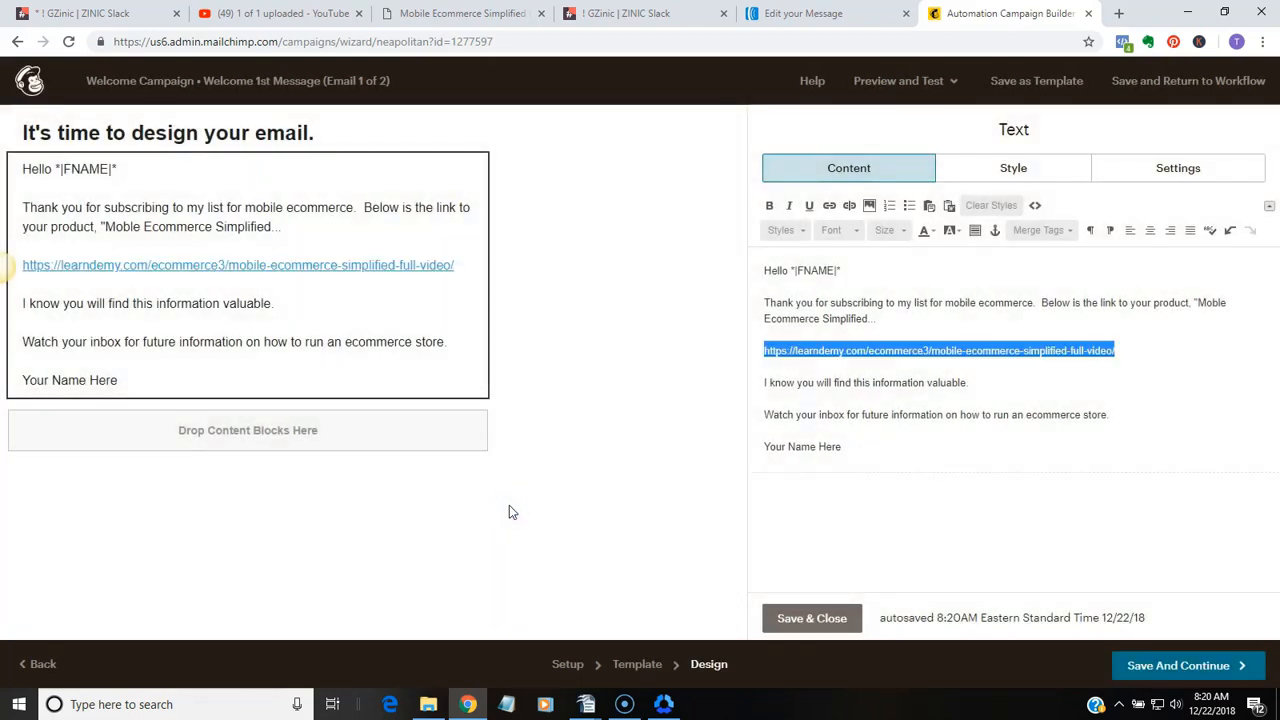
{"action": "left_click", "coordinate": [812, 617]}
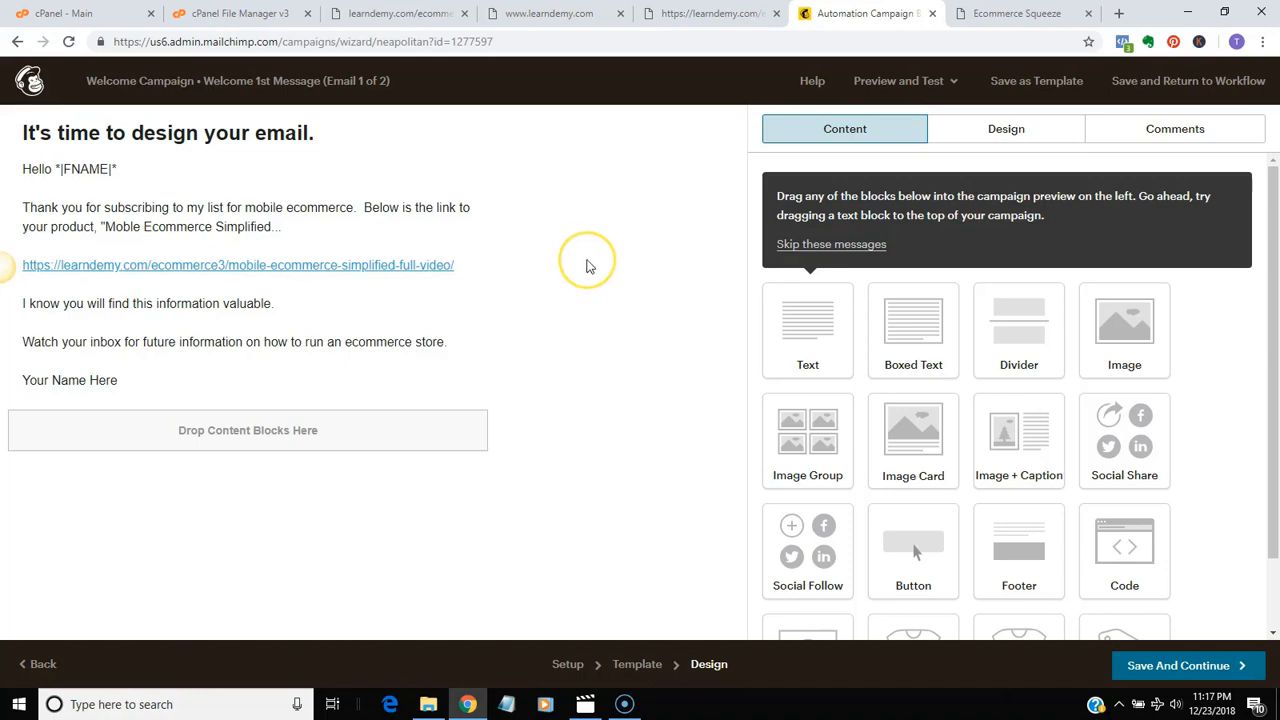
Switch to the Ecommerce Squeeze page on the WordPress site and look over its countdown, video and opt-in form
{"action": "left_click", "coordinate": [1015, 20]}
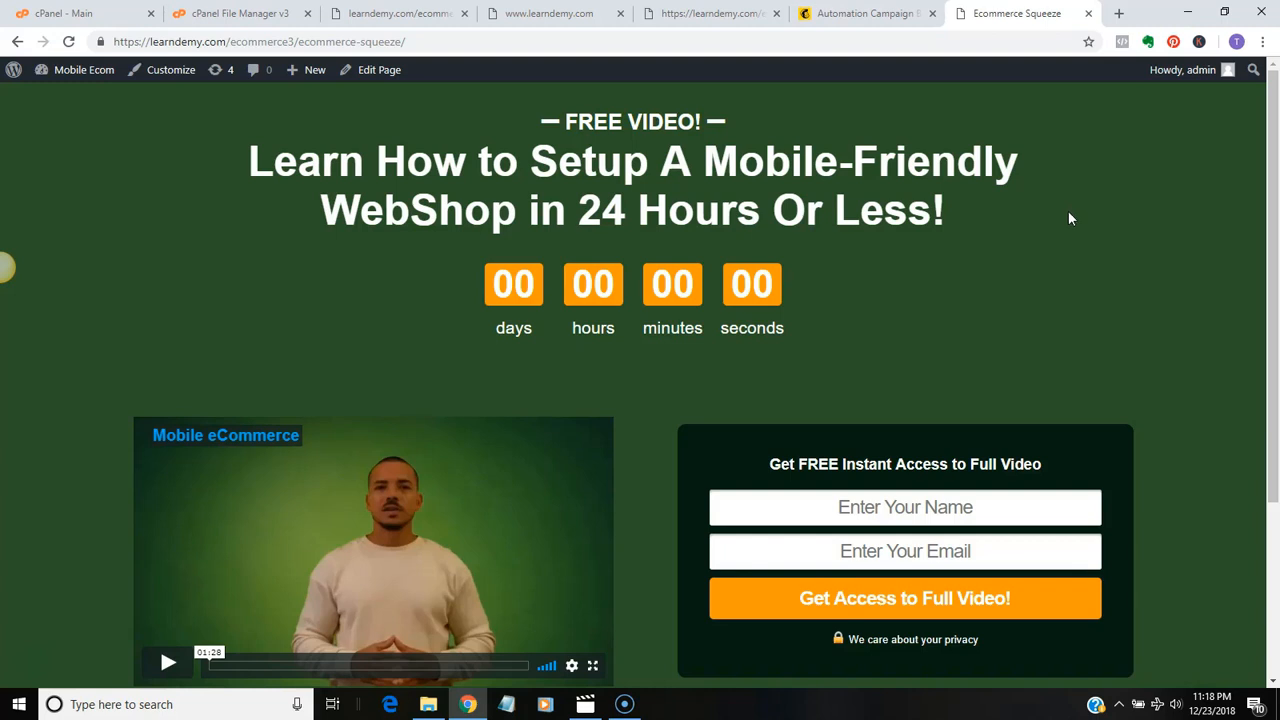
{"action": "left_click", "coordinate": [966, 268]}
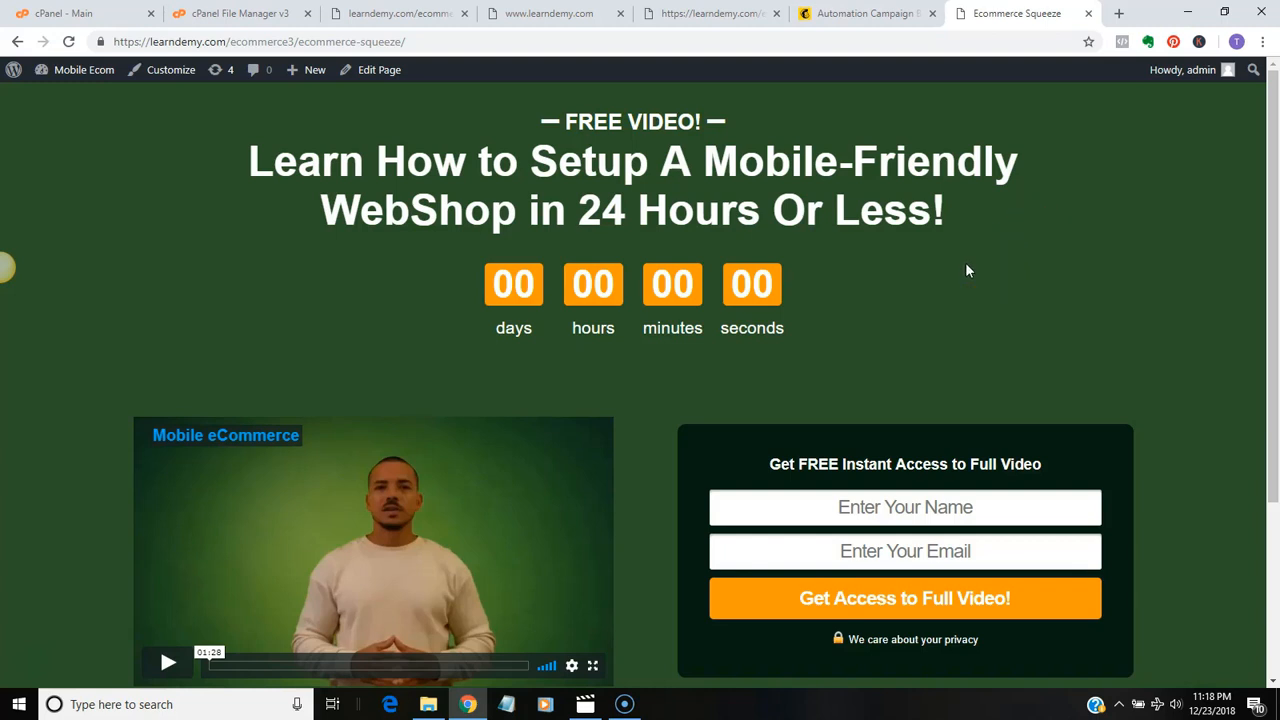